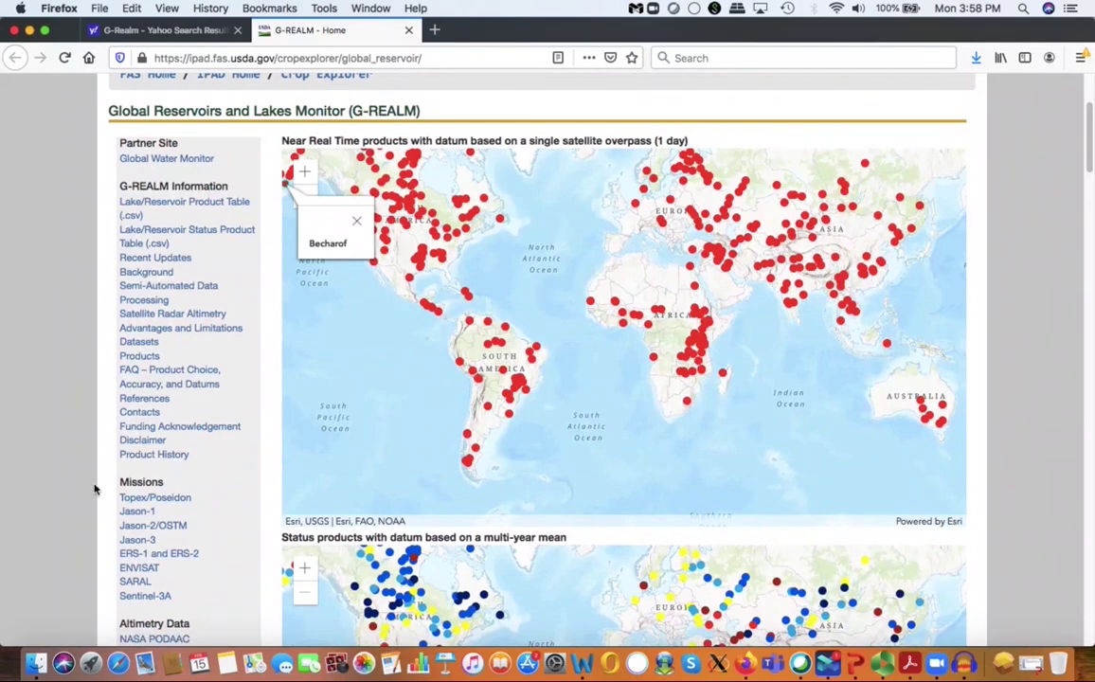
# Check the names of lake markers across North America, Europe and West Africa on the Near Real Time products map
pyautogui.scroll(-3, 66, 435)
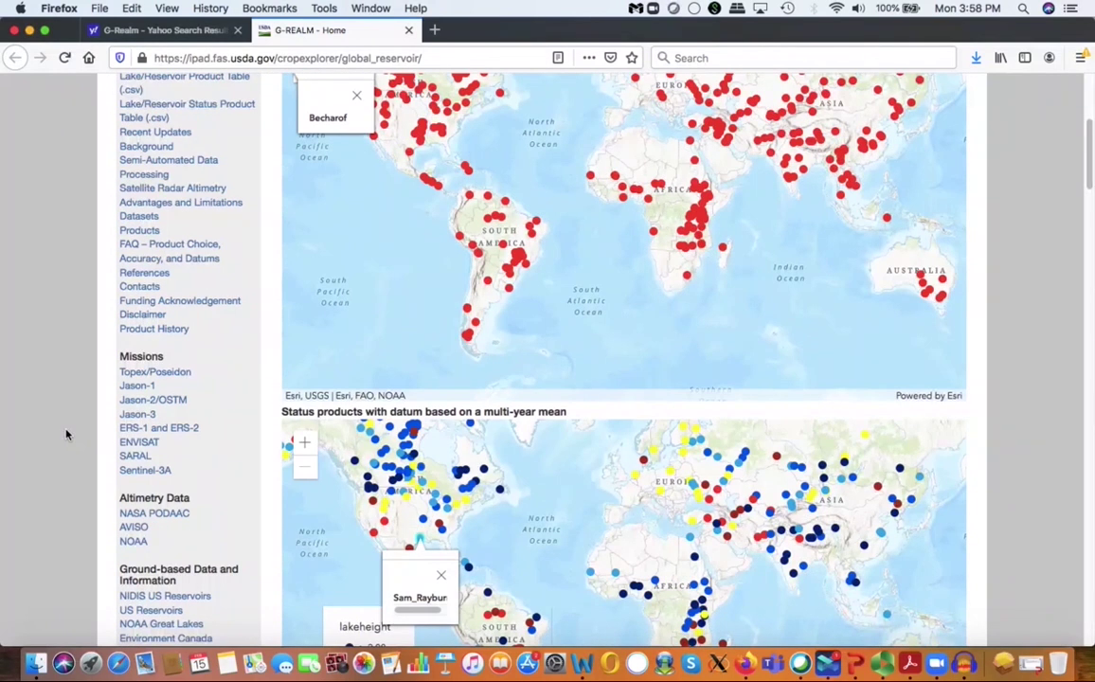
pyautogui.scroll(3, 66, 434)
pyautogui.moveTo(379, 261)
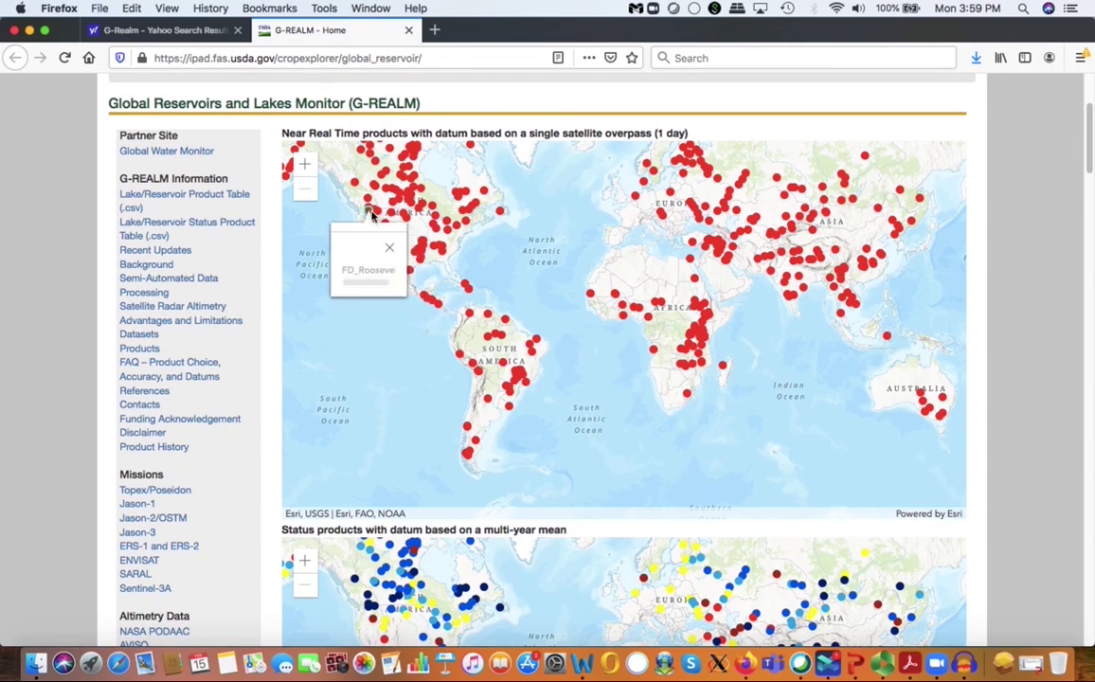
pyautogui.moveTo(358, 188)
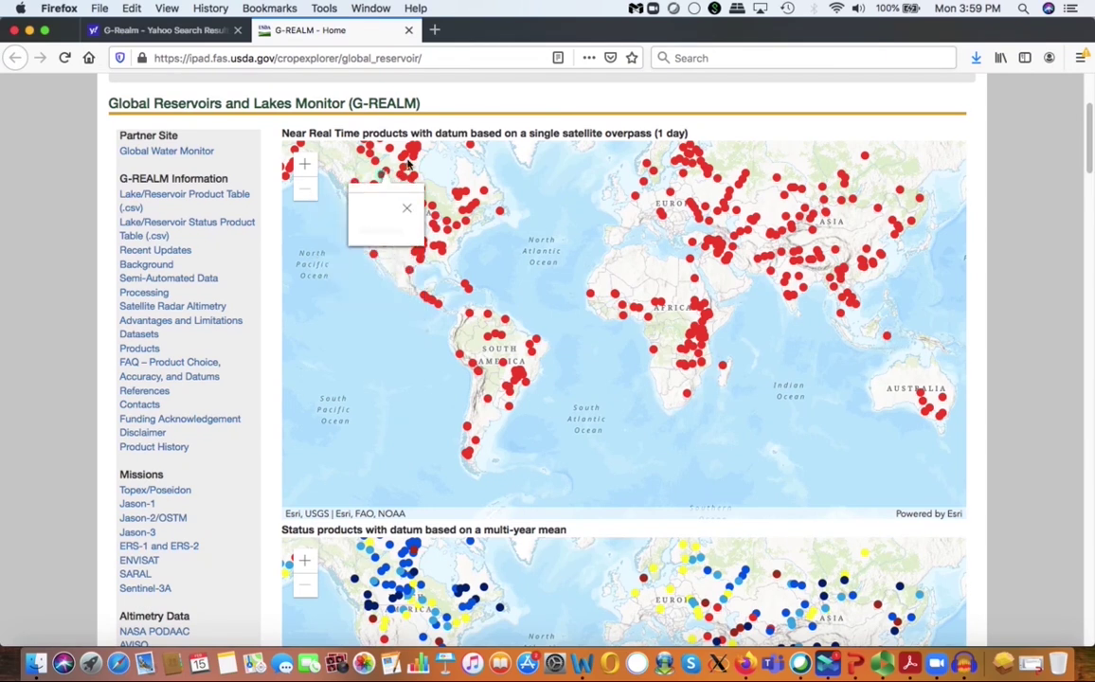
pyautogui.moveTo(413, 153)
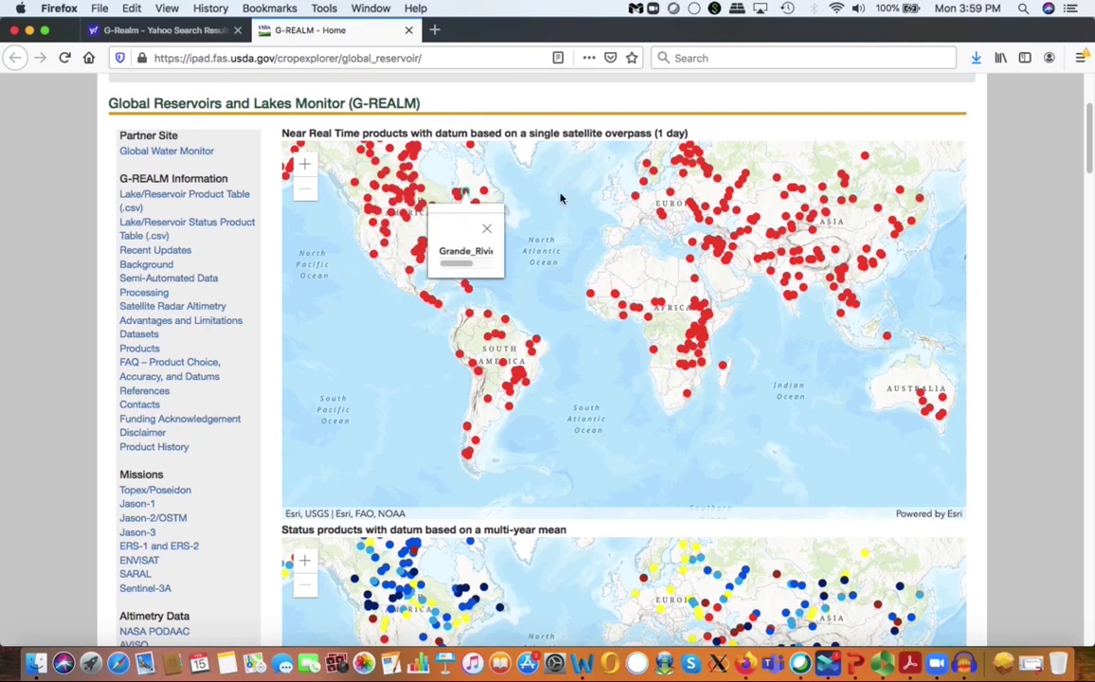
pyautogui.moveTo(636, 197)
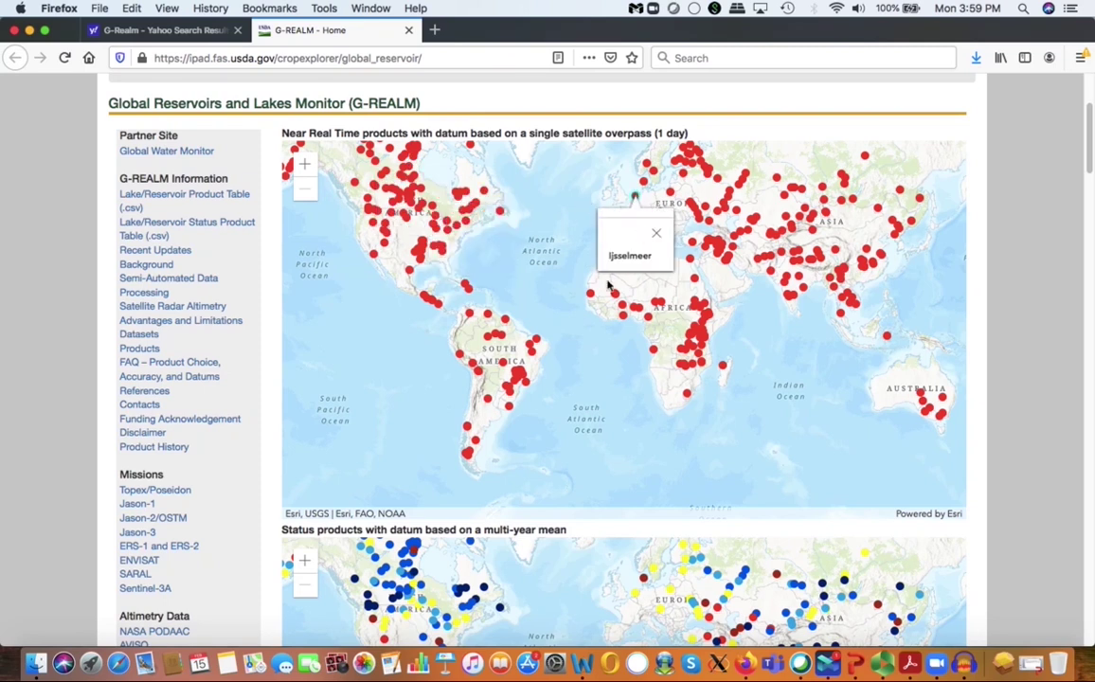
pyautogui.moveTo(592, 299)
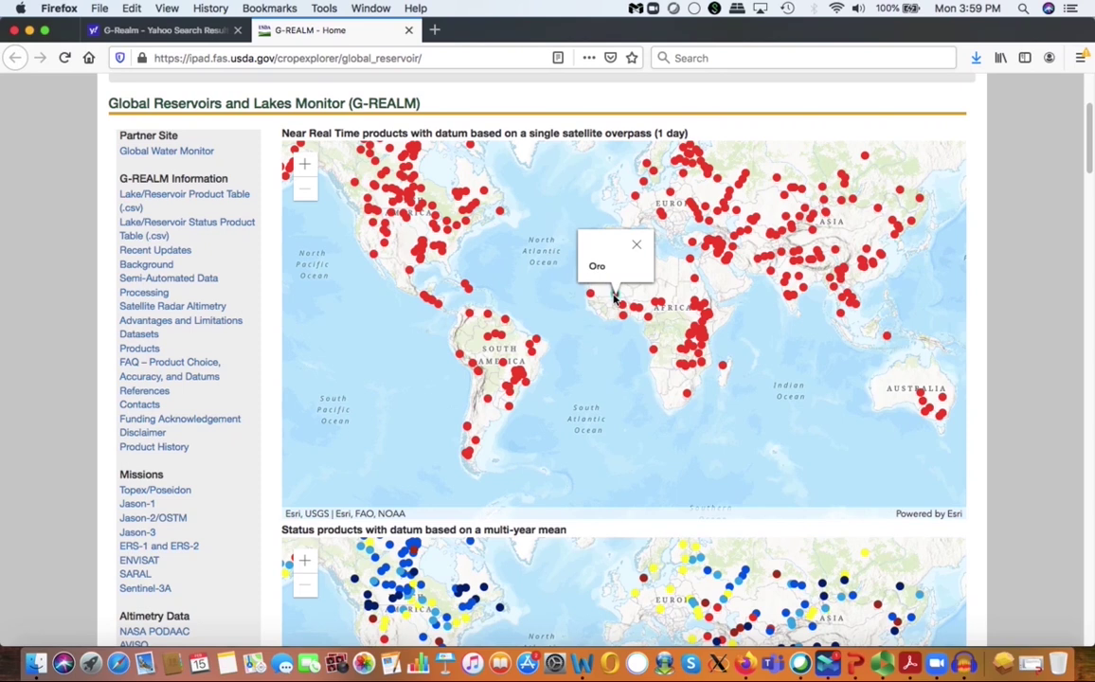
# Identify a lake marker in northern Canada on the Near Real Time products map
pyautogui.scroll(-1, 75, 523)
pyautogui.scroll(-3, 75, 523)
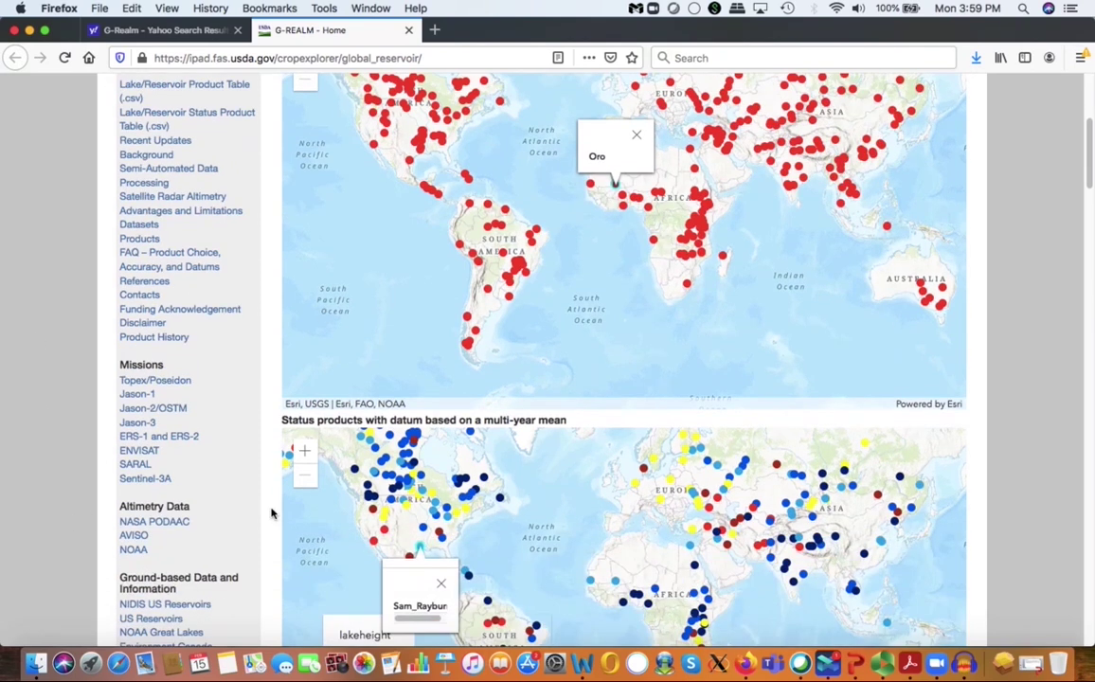
pyautogui.scroll(-1, 27, 388)
pyautogui.scroll(3, 26, 388)
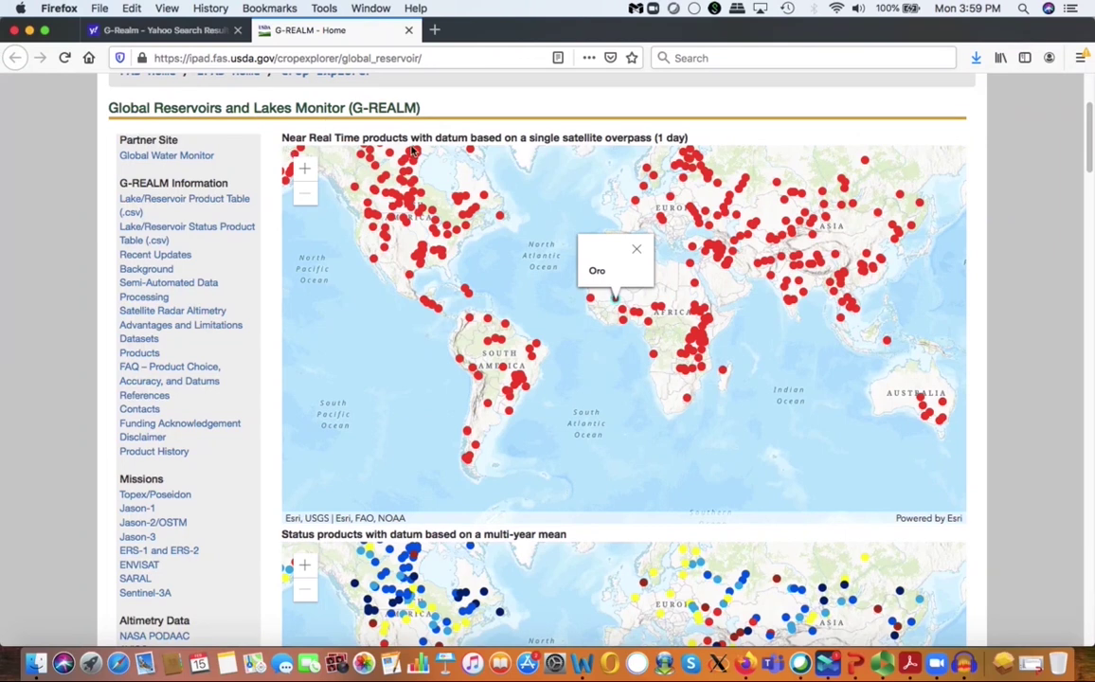
pyautogui.click(379, 143)
pyautogui.click(409, 153)
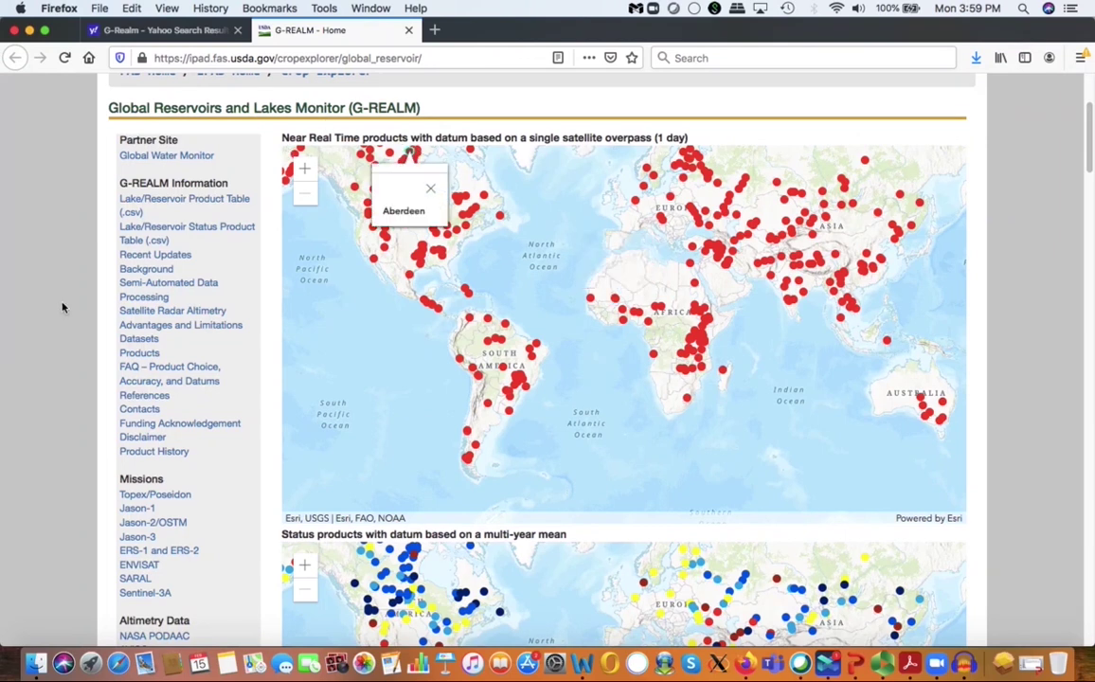
# Examine the multi-year mean status map, checking its lakeheight legend and the names of individual lake markers
pyautogui.scroll(-3, 63, 306)
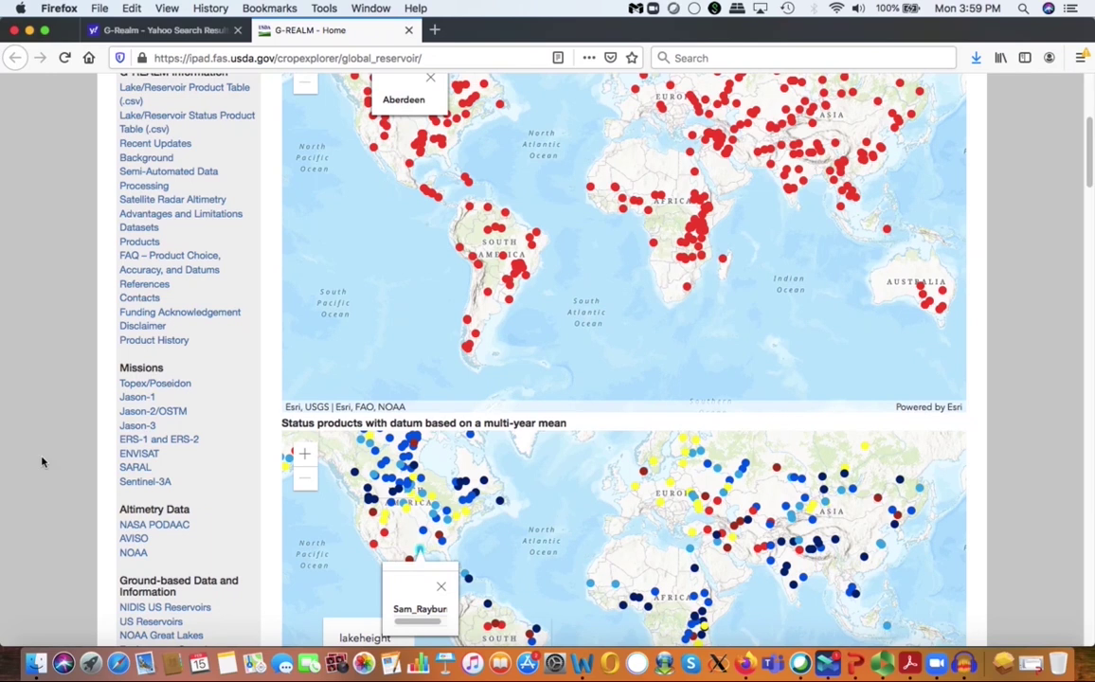
pyautogui.scroll(-3, 42, 461)
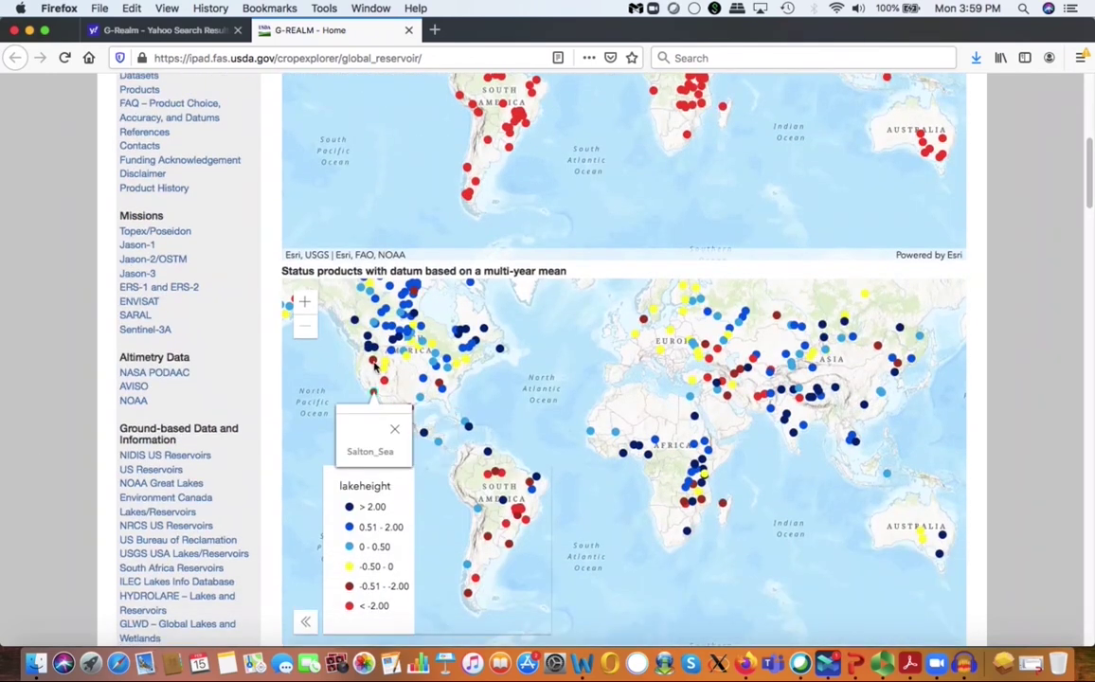
pyautogui.scroll(-1, 4, 402)
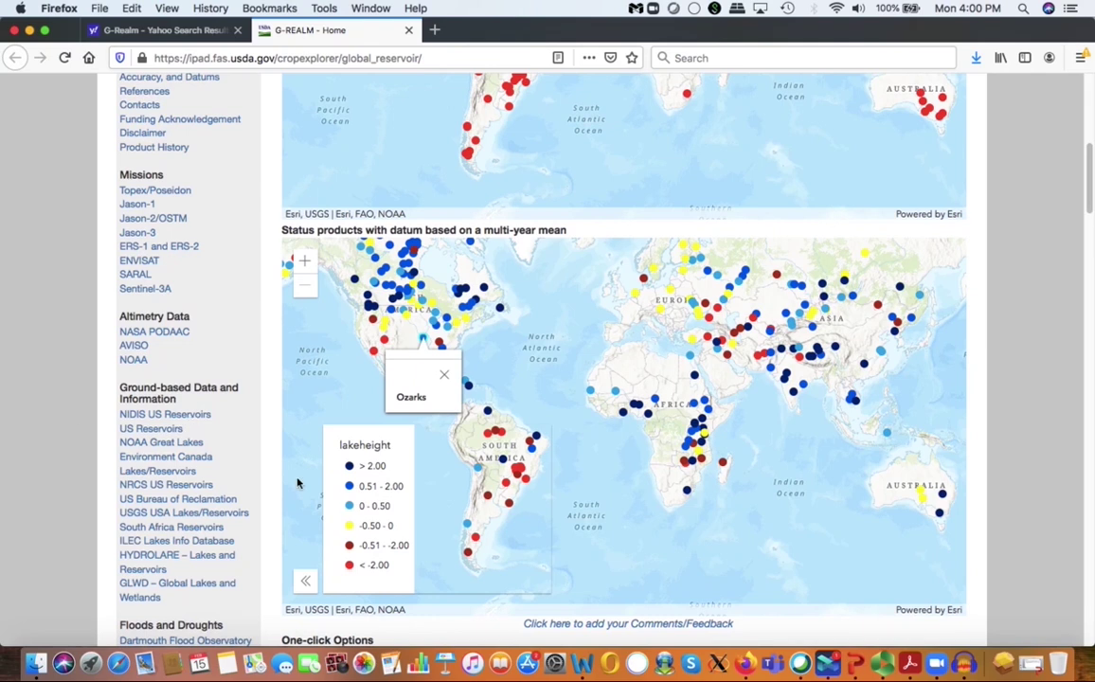
pyautogui.moveTo(488, 433)
pyautogui.scroll(5, 65, 437)
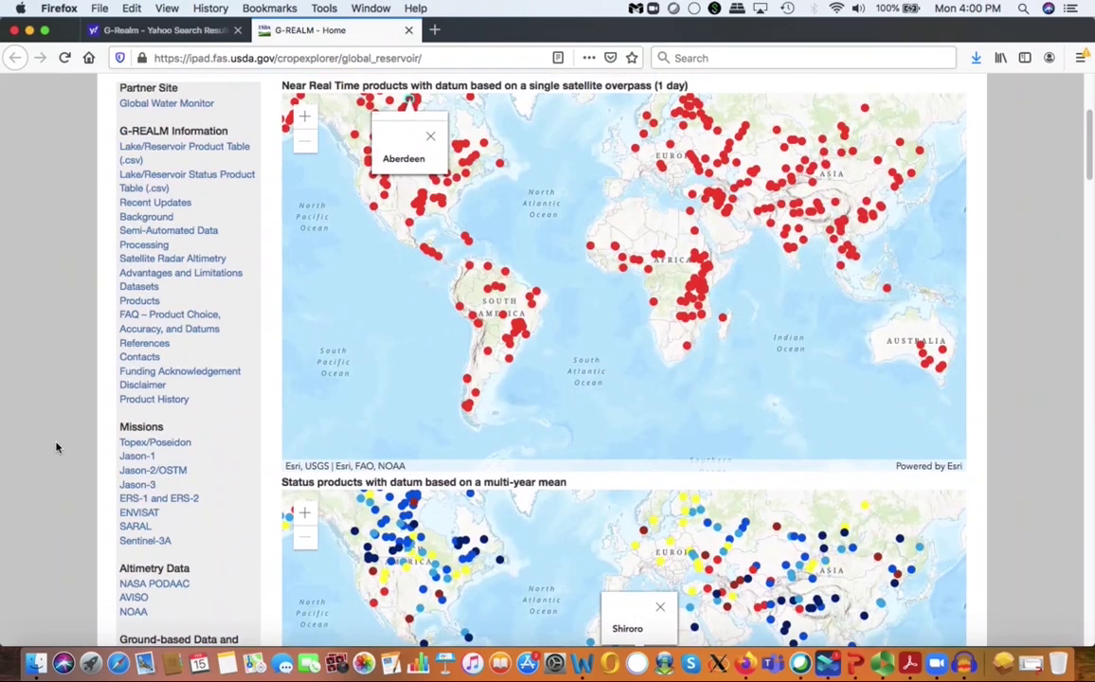
# Review the G-REALM page's link sections, including Missions, Altimetry Data, Ground-based Data and Information, and the Global Water Monitor partner site
pyautogui.scroll(3, 56, 447)
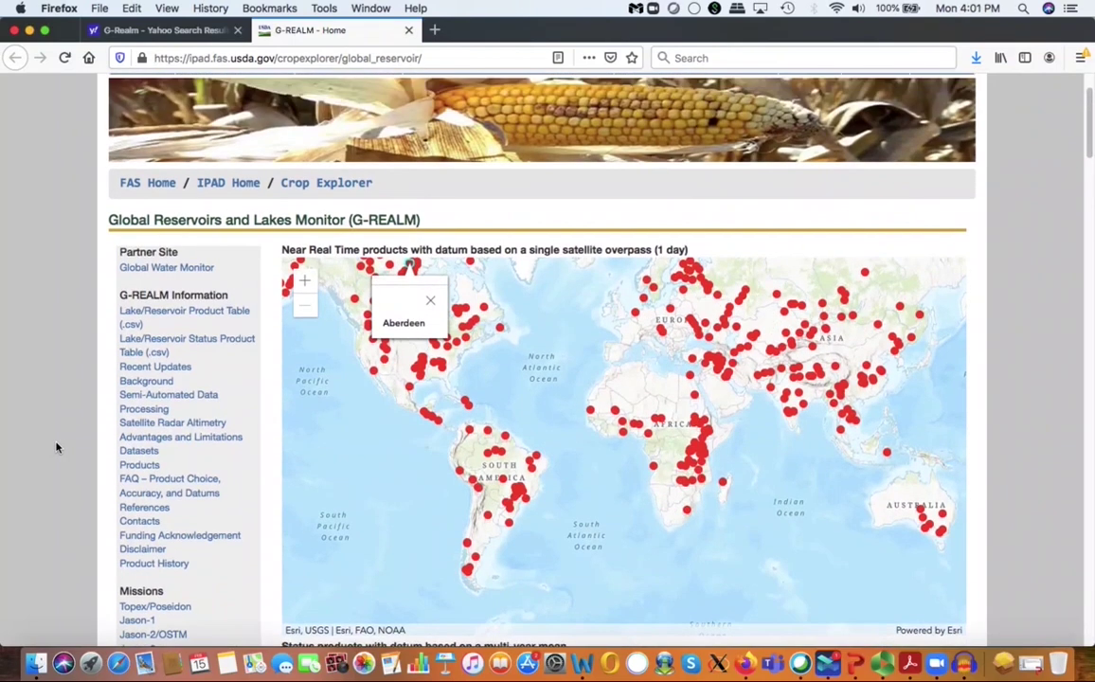
pyautogui.scroll(-3, 66, 448)
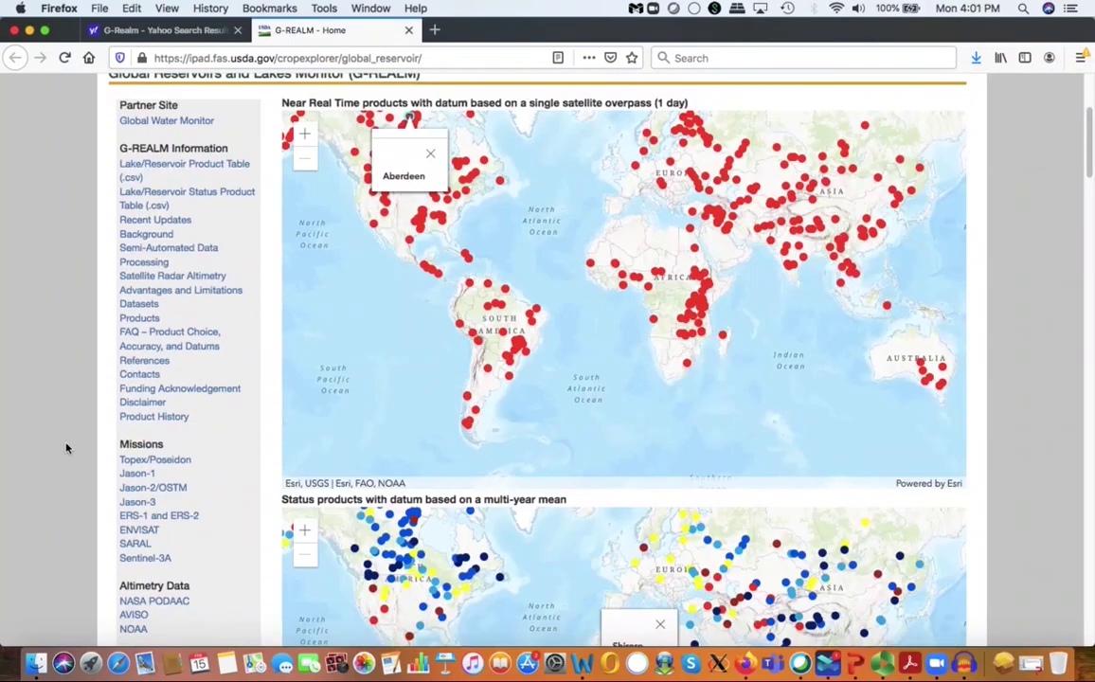
pyautogui.scroll(-10, 66, 447)
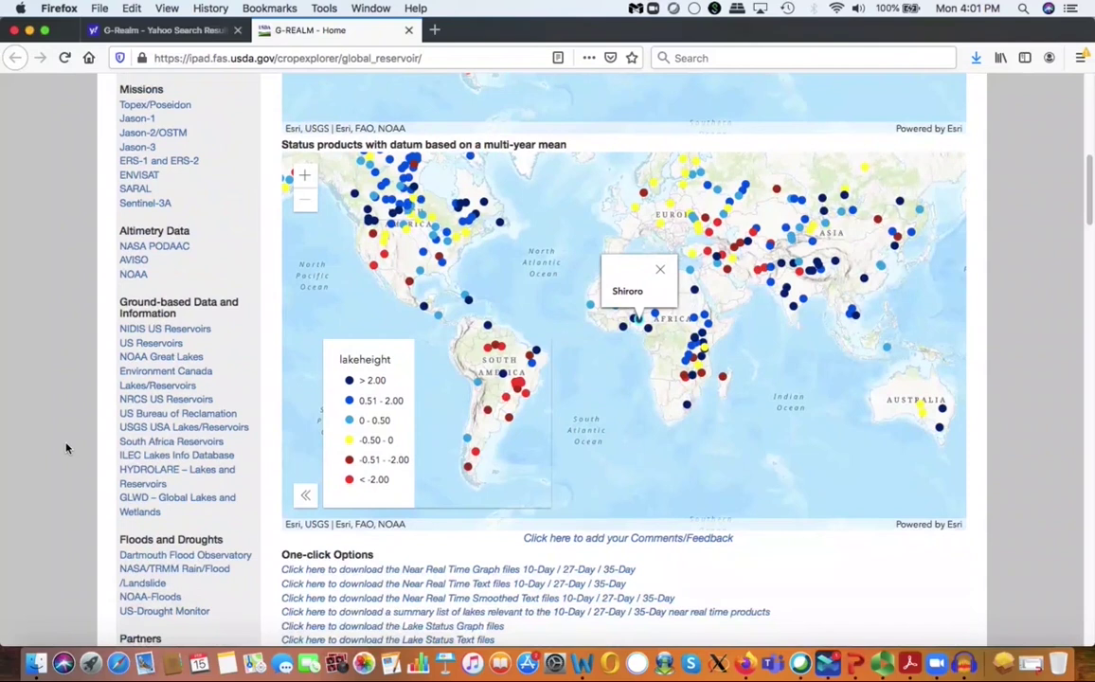
pyautogui.scroll(5, 66, 448)
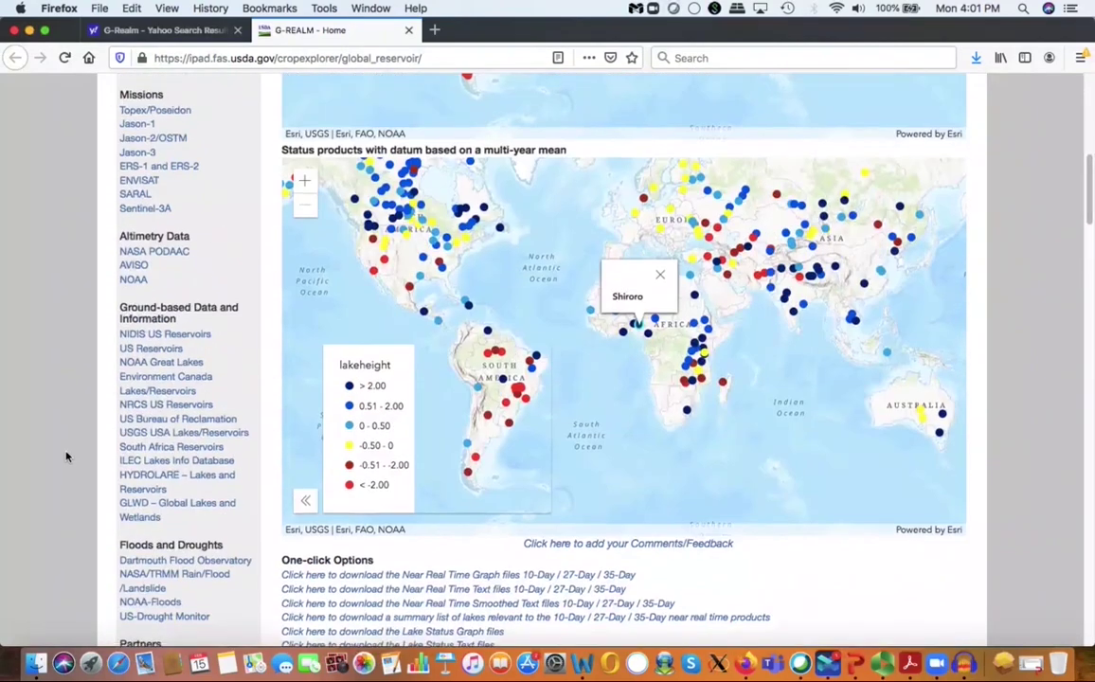
pyautogui.scroll(3, 67, 458)
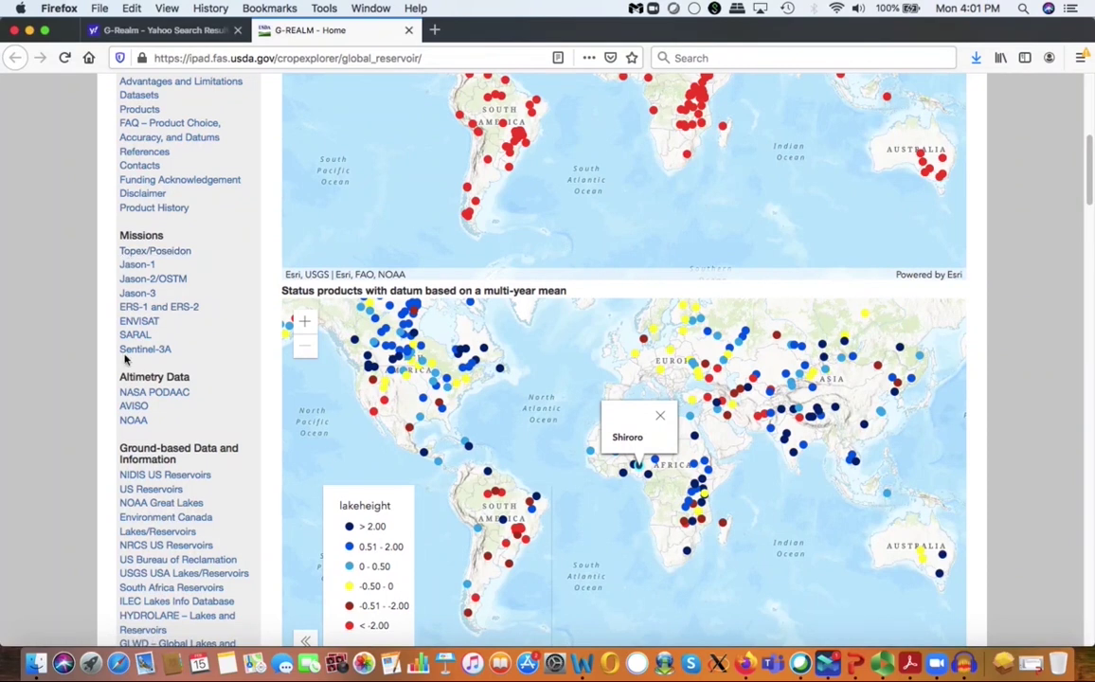
pyautogui.scroll(-2, 102, 362)
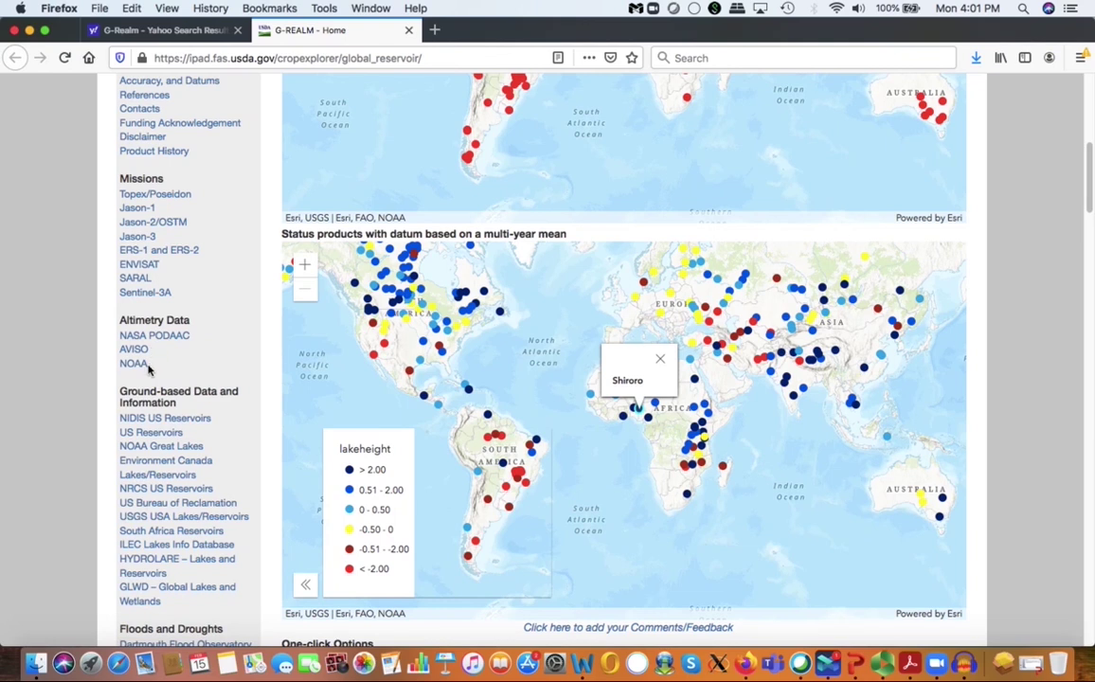
pyautogui.scroll(-5, 59, 413)
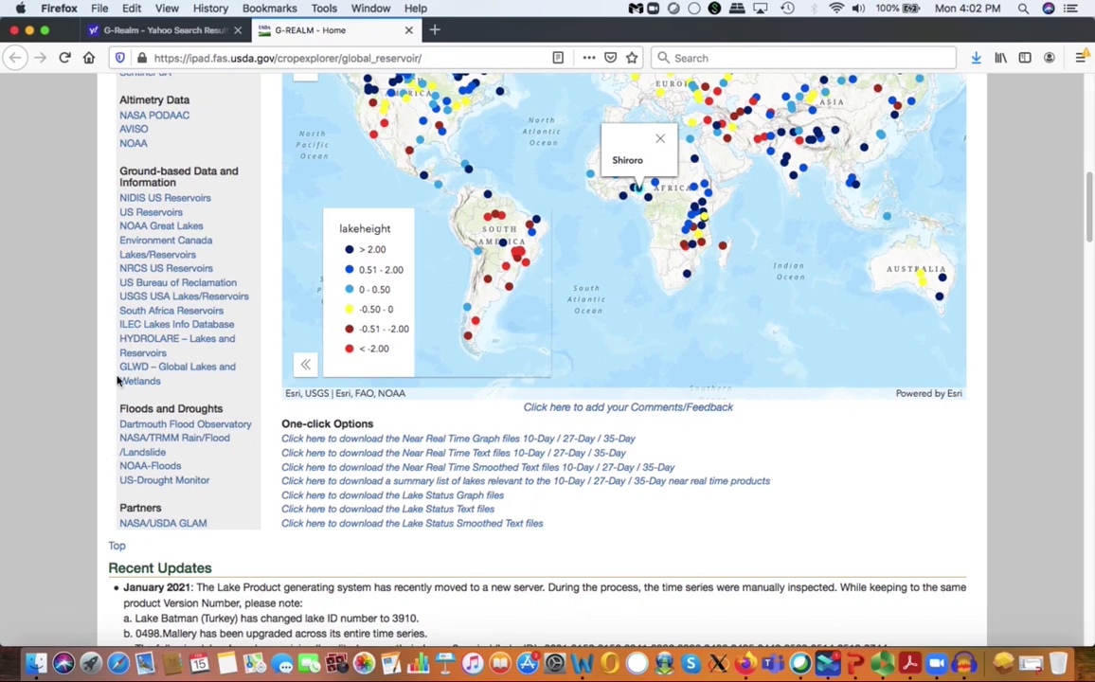
pyautogui.scroll(5, 117, 380)
pyautogui.scroll(5, 118, 380)
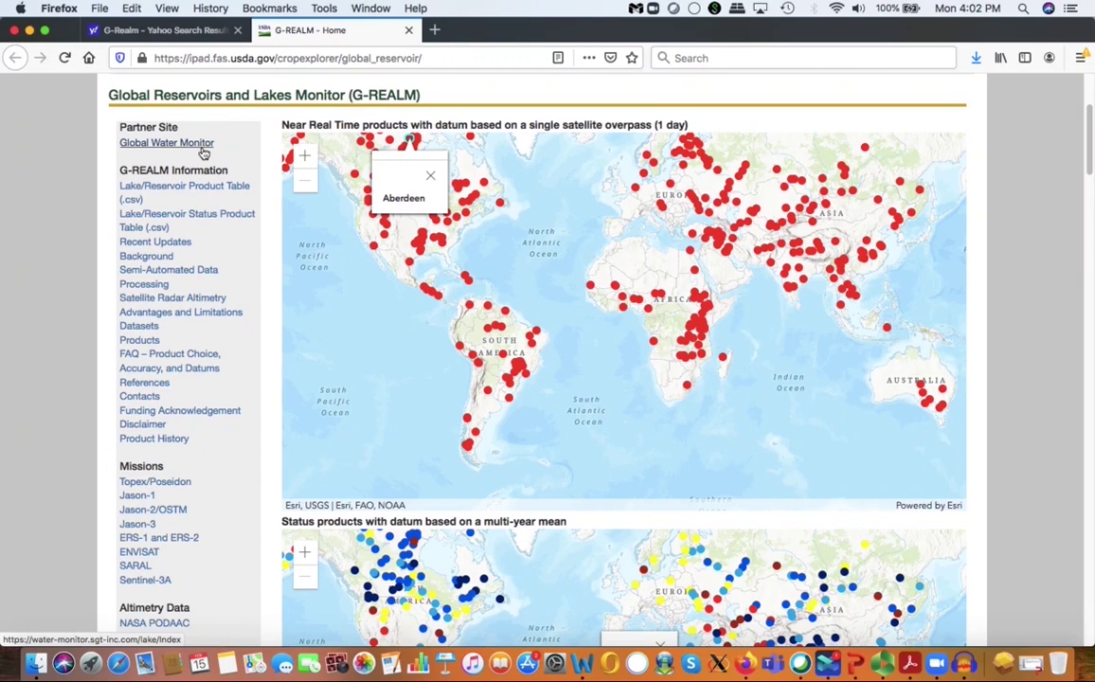
# Open the Lake/Reservoir Product Table and examine its lake names, countries, types, resolutions and satellite observation periods
pyautogui.click(133, 195)
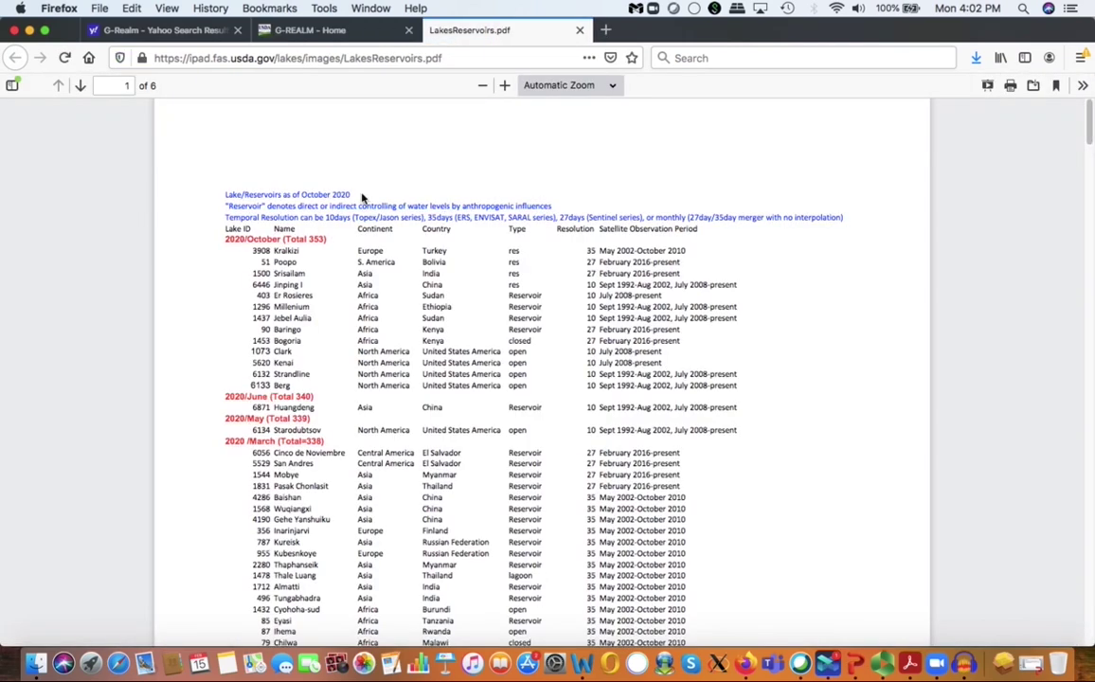
pyautogui.scroll(-12, 355, 320)
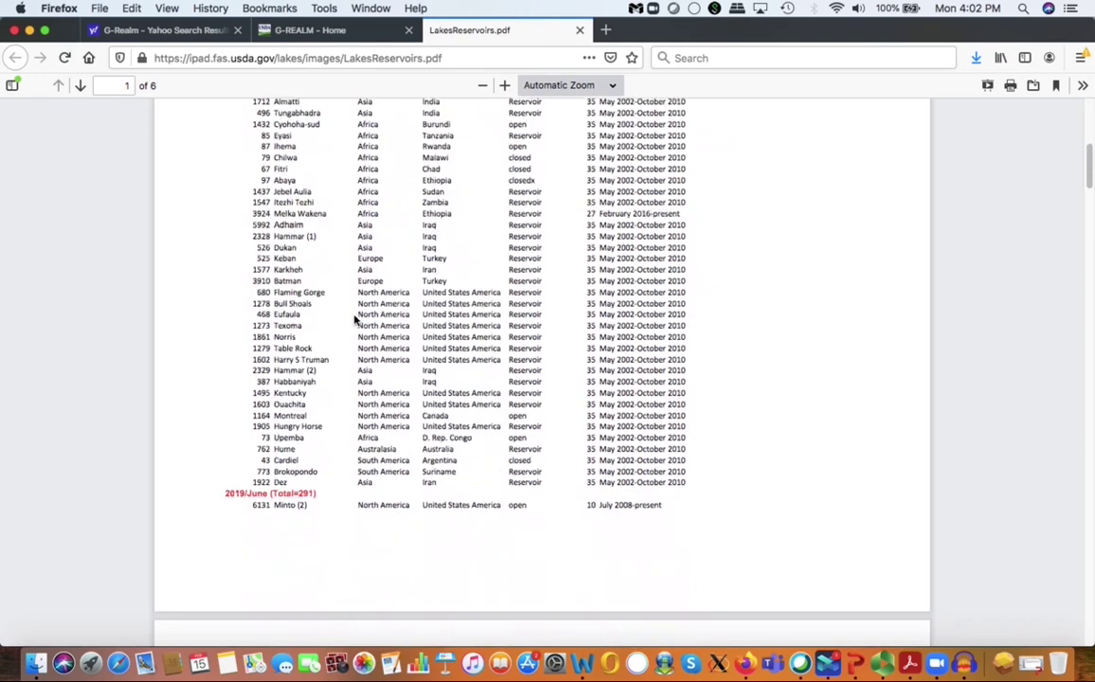
pyautogui.scroll(12, 355, 320)
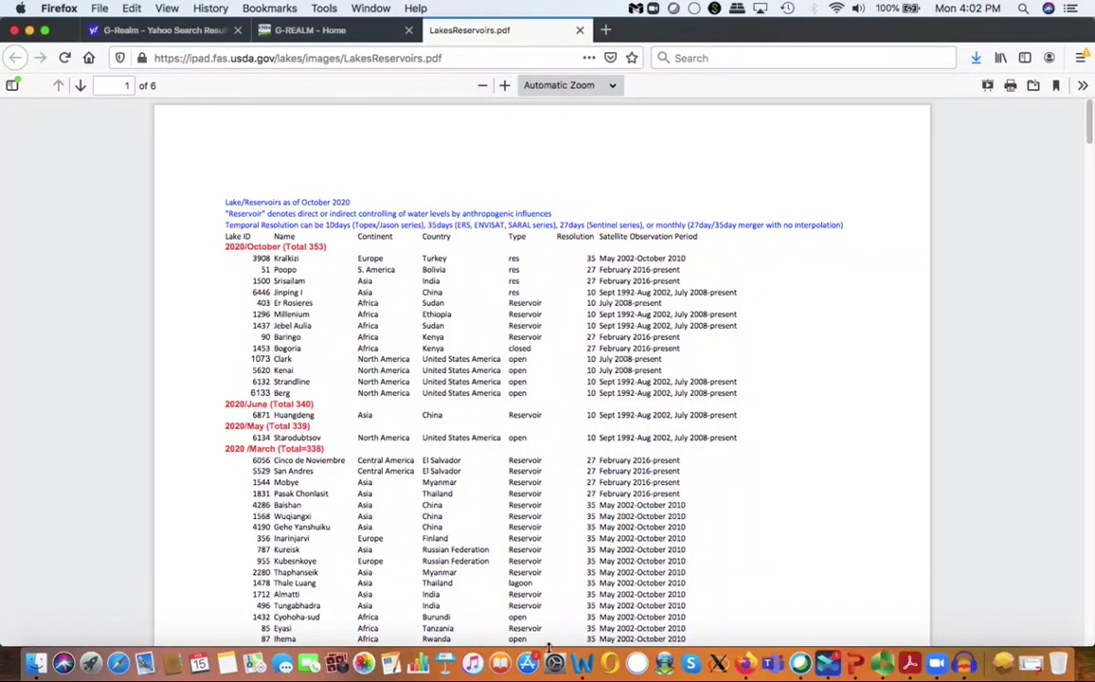
pyautogui.scroll(-2, 558, 213)
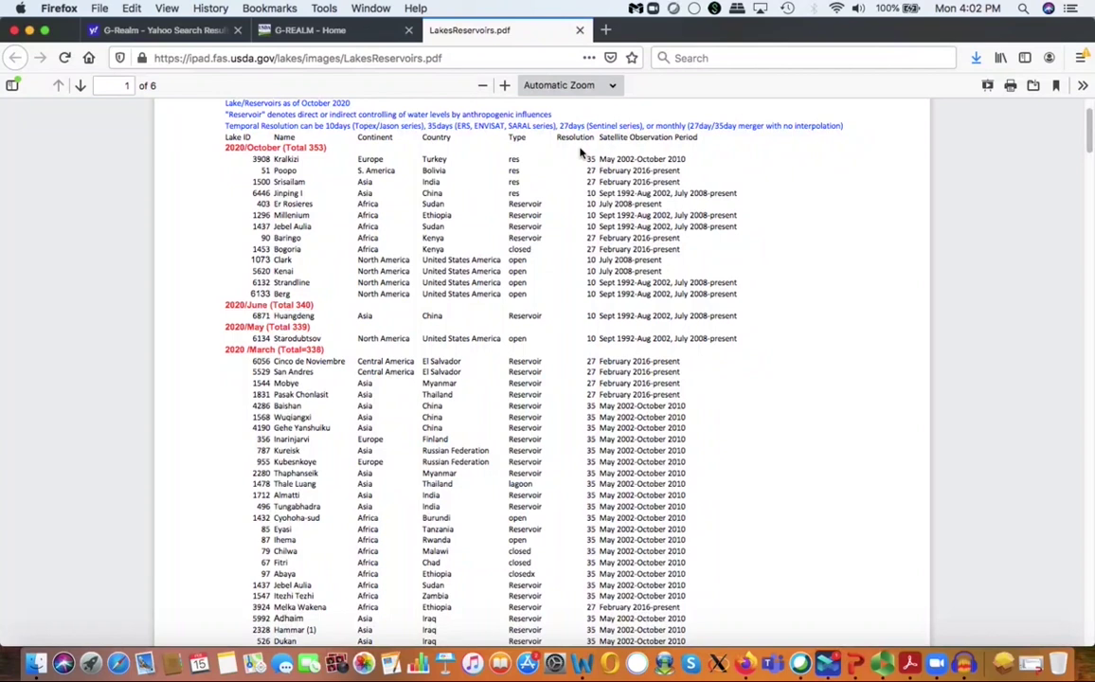
pyautogui.scroll(-2, 568, 294)
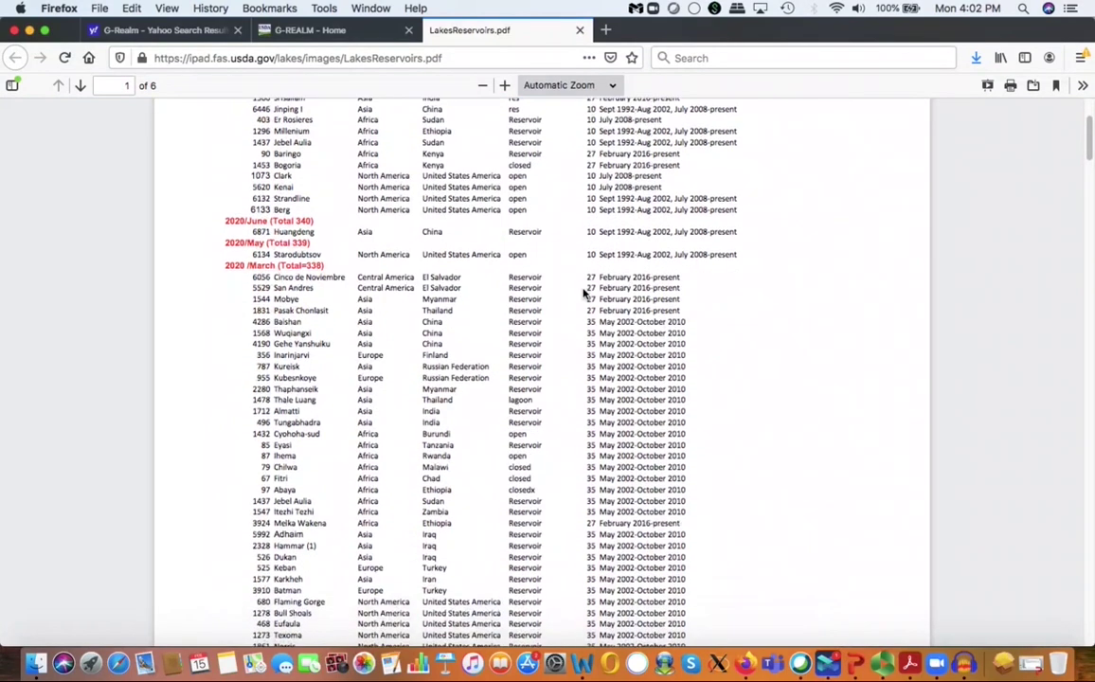
pyautogui.scroll(4, 584, 294)
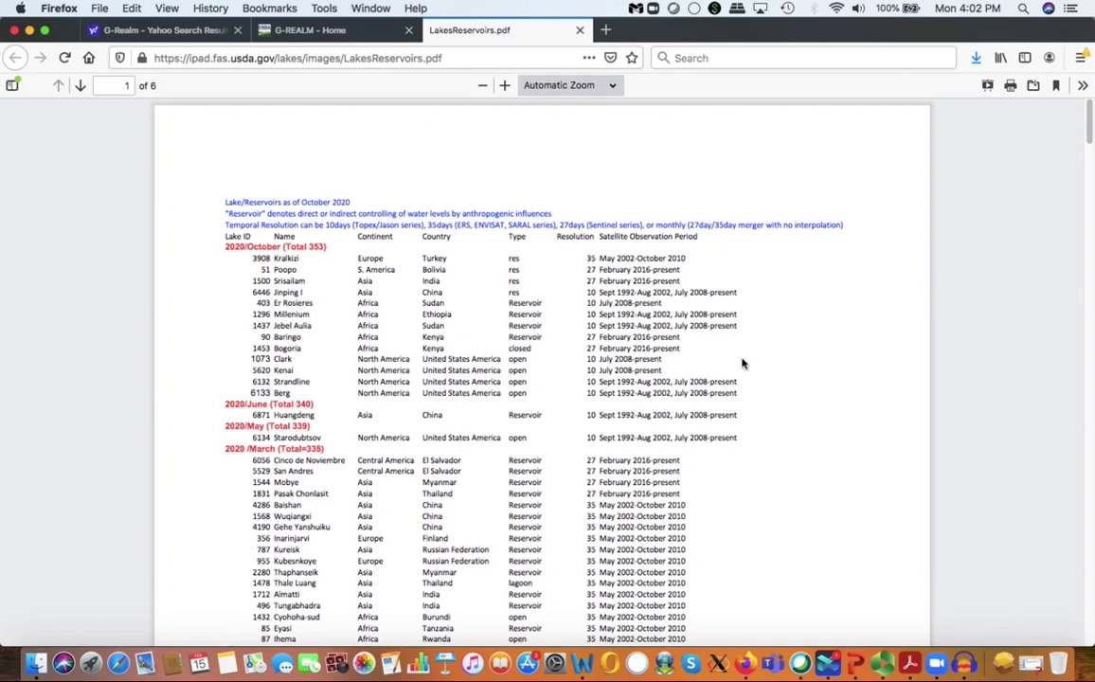
pyautogui.scroll(-8, 742, 362)
pyautogui.scroll(-5, 743, 363)
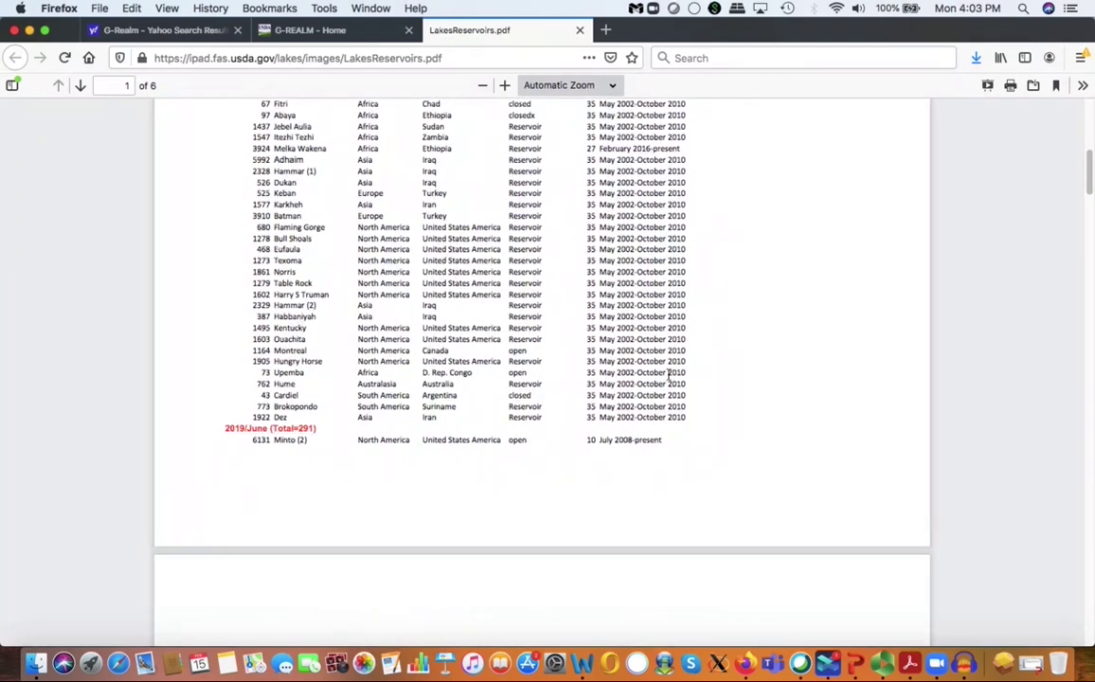
# Open the Lake/Reservoir Status Product Table from the G-REALM page and examine its historical mean notes, listed lakes and observation periods
pyautogui.click(312, 33)
pyautogui.click(154, 216)
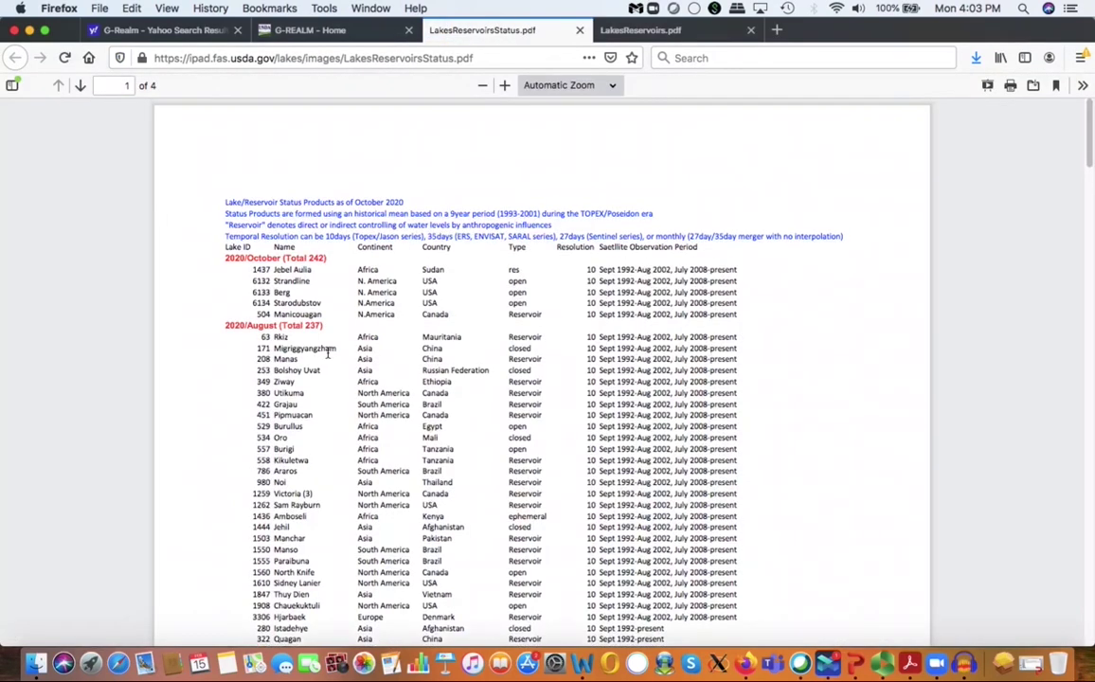
pyautogui.scroll(-2, 330, 359)
pyautogui.scroll(2, 468, 246)
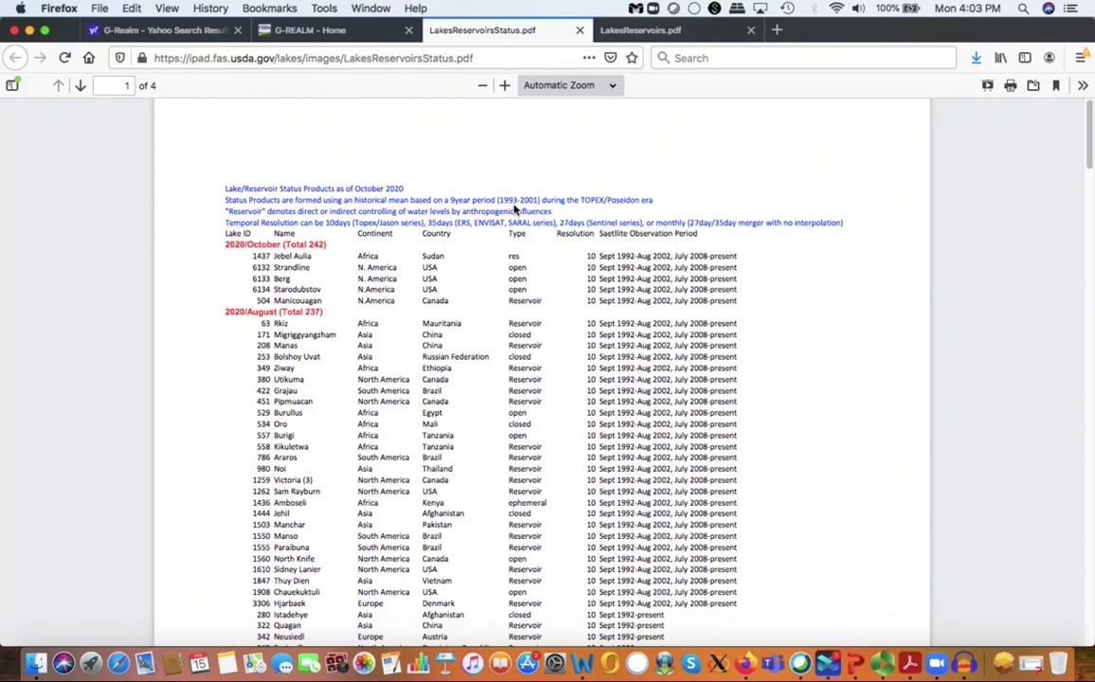
pyautogui.scroll(-15, 425, 466)
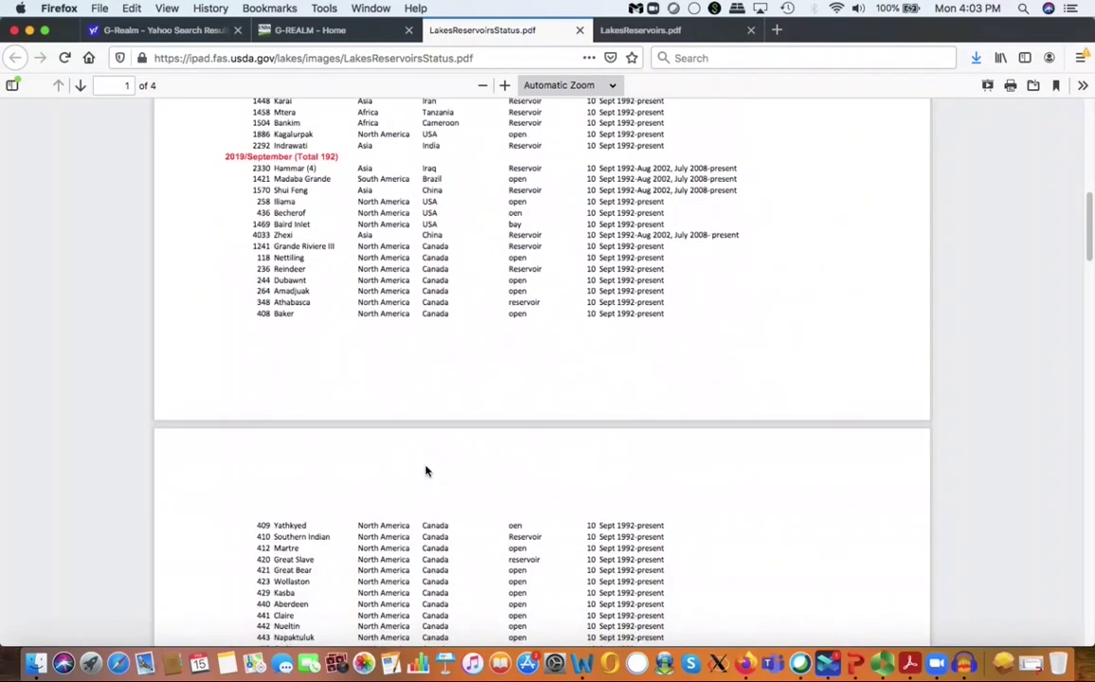
pyautogui.scroll(-10, 425, 471)
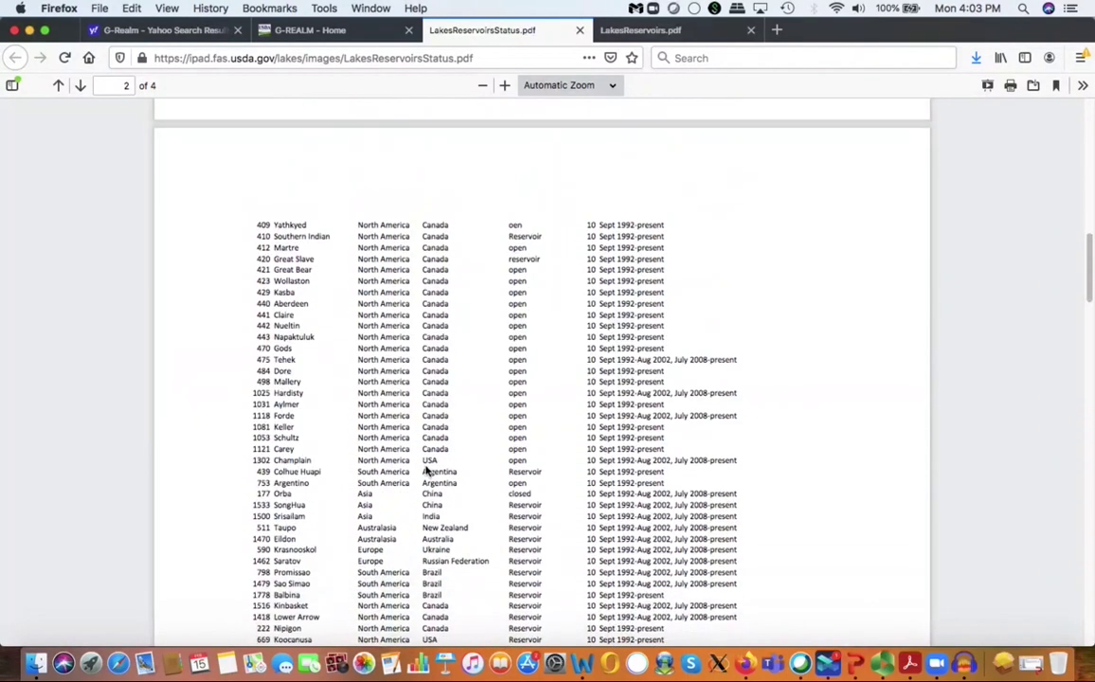
pyautogui.scroll(20, 427, 470)
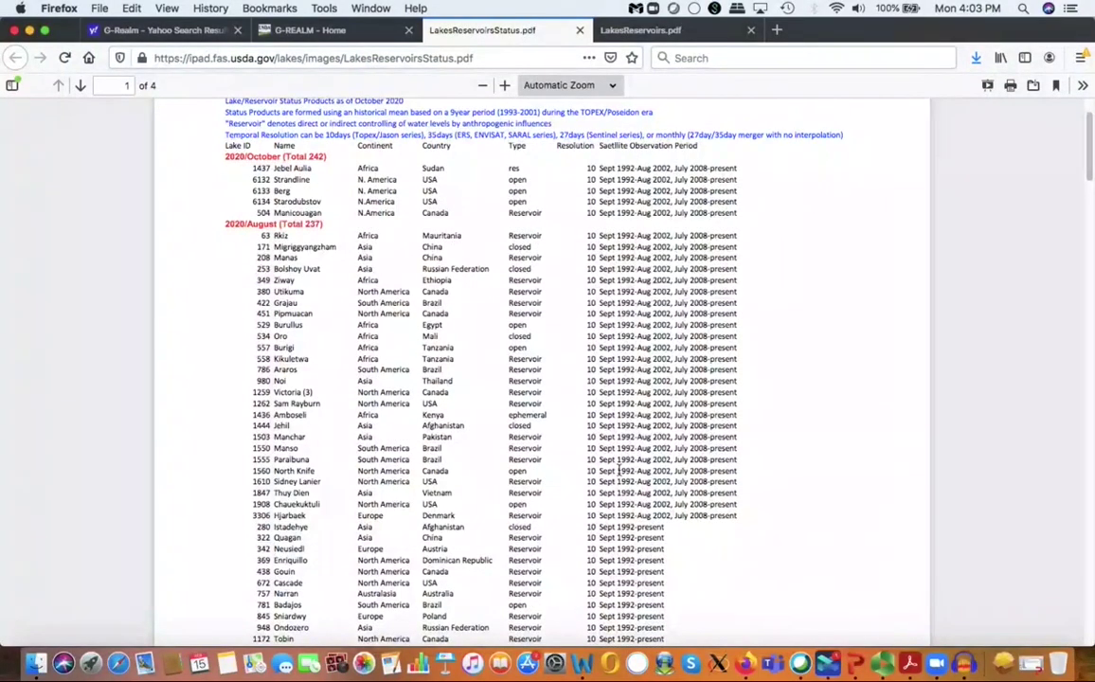
# Return to the G-REALM home page, review the Recent Updates section, and go back to the main maps
pyautogui.click(308, 31)
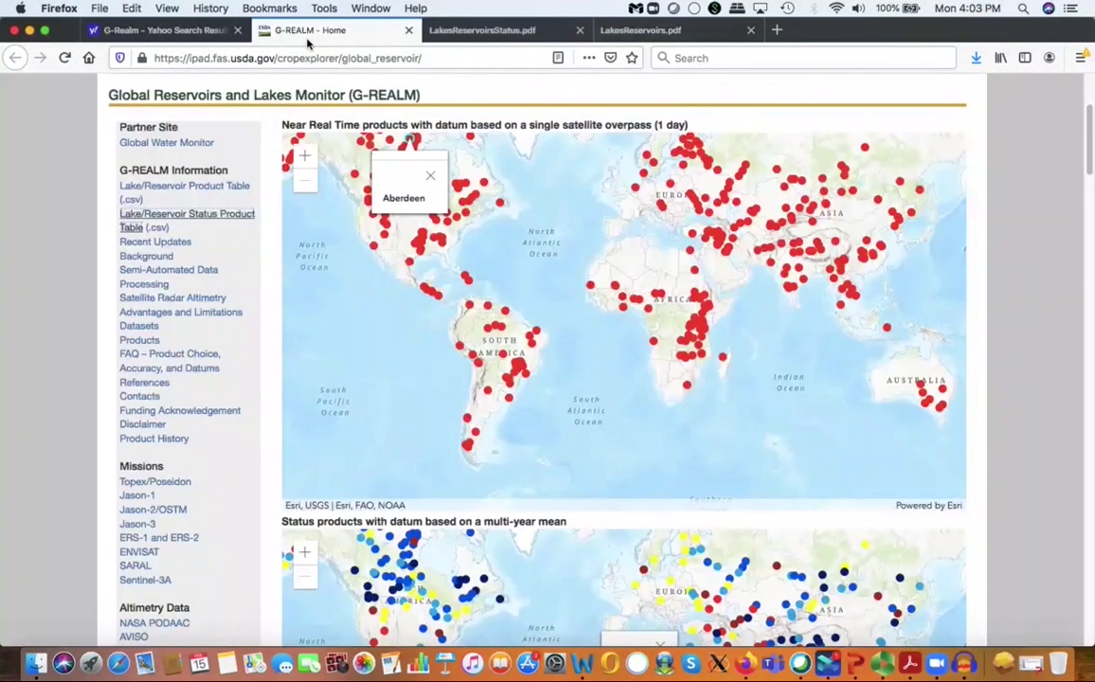
pyautogui.scroll(-2, 94, 249)
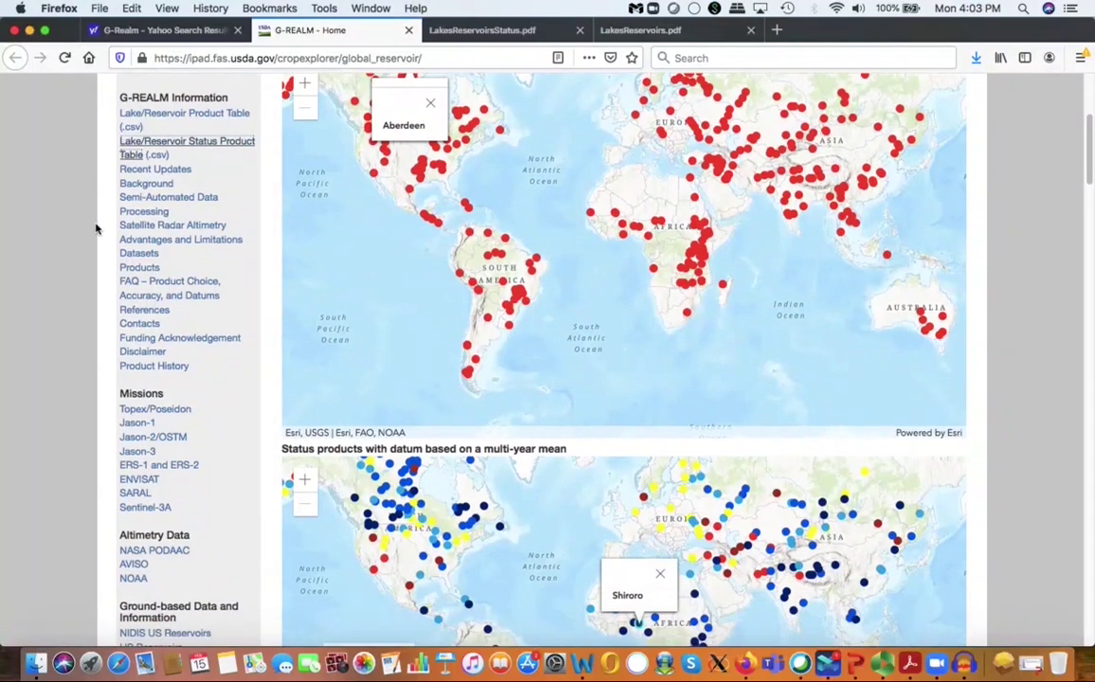
pyautogui.click(128, 170)
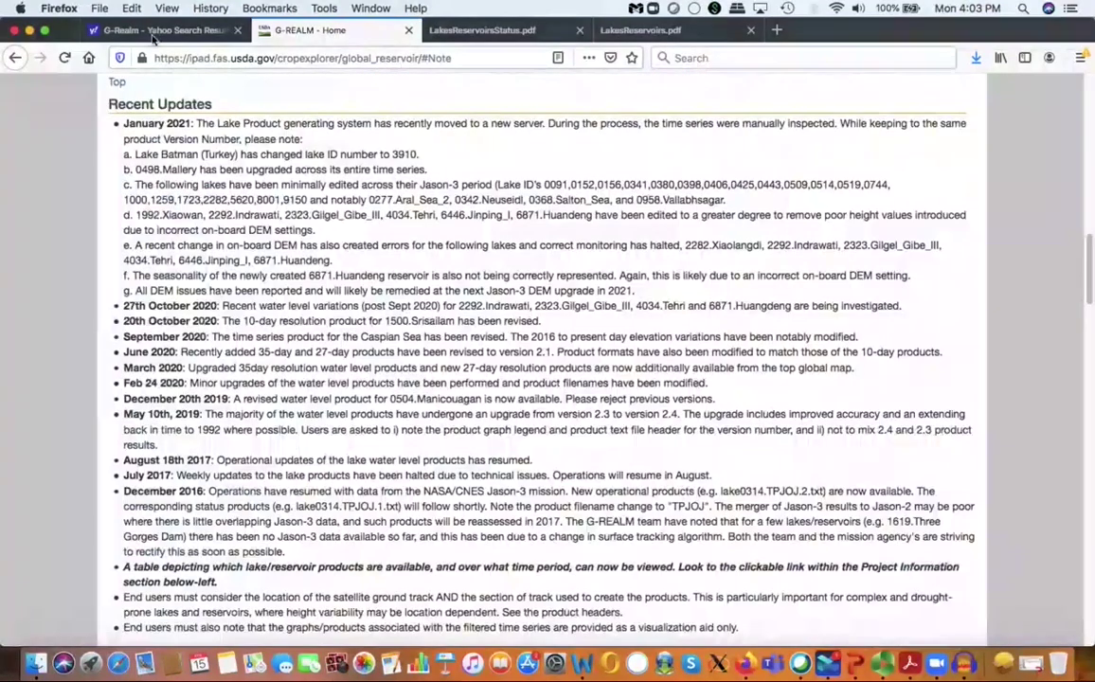
pyautogui.click(149, 32)
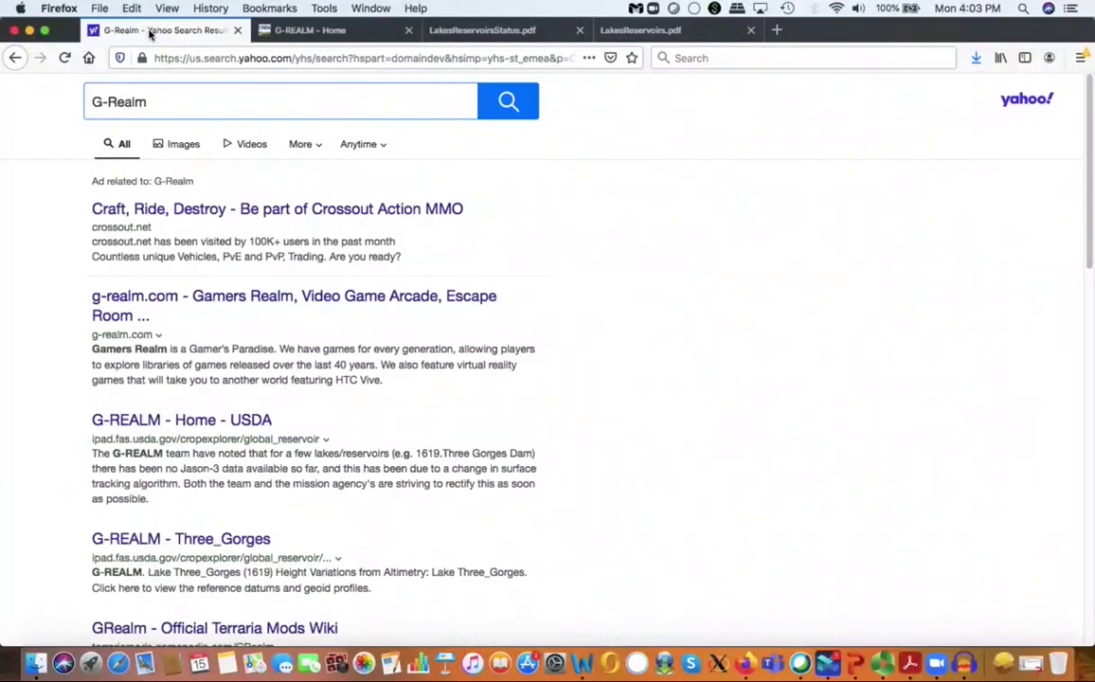
pyautogui.click(308, 30)
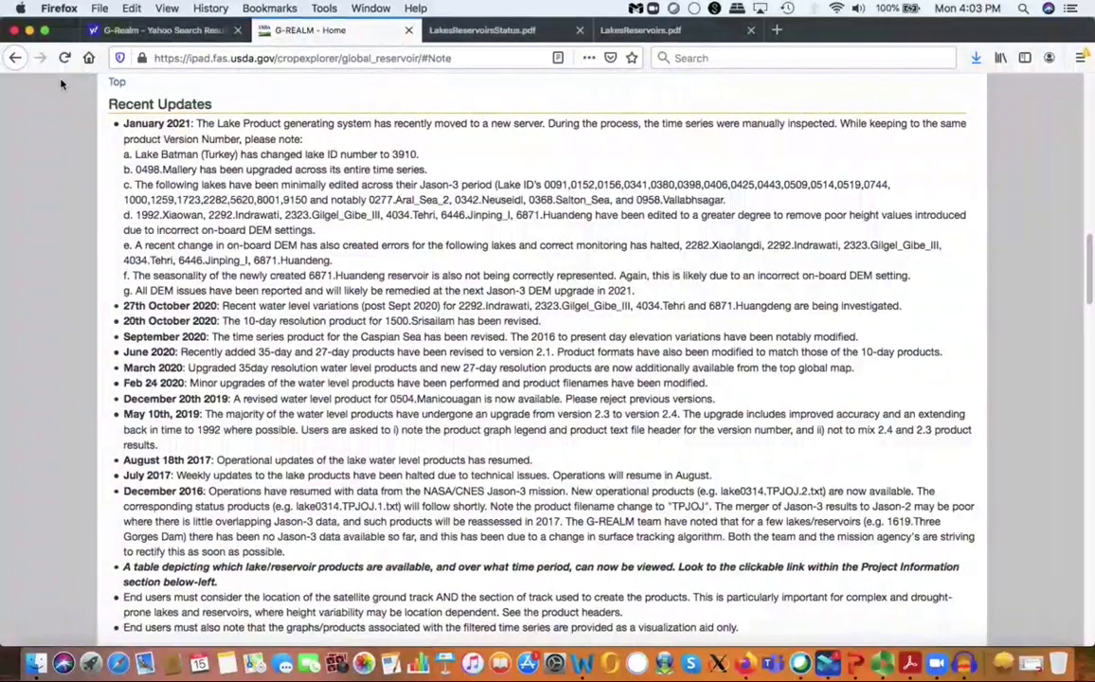
pyautogui.click(14, 57)
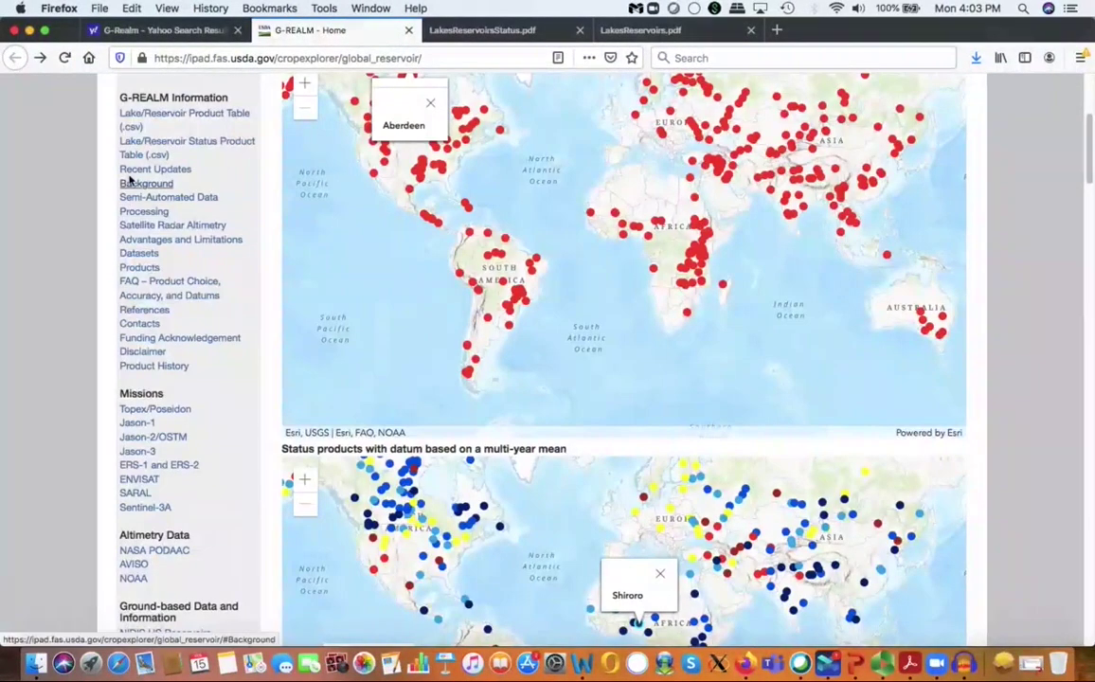
# Open the Background section and review it with the Semi-Automated Data Processing and Satellite Radar Altimetry descriptions
pyautogui.scroll(-1, 120, 178)
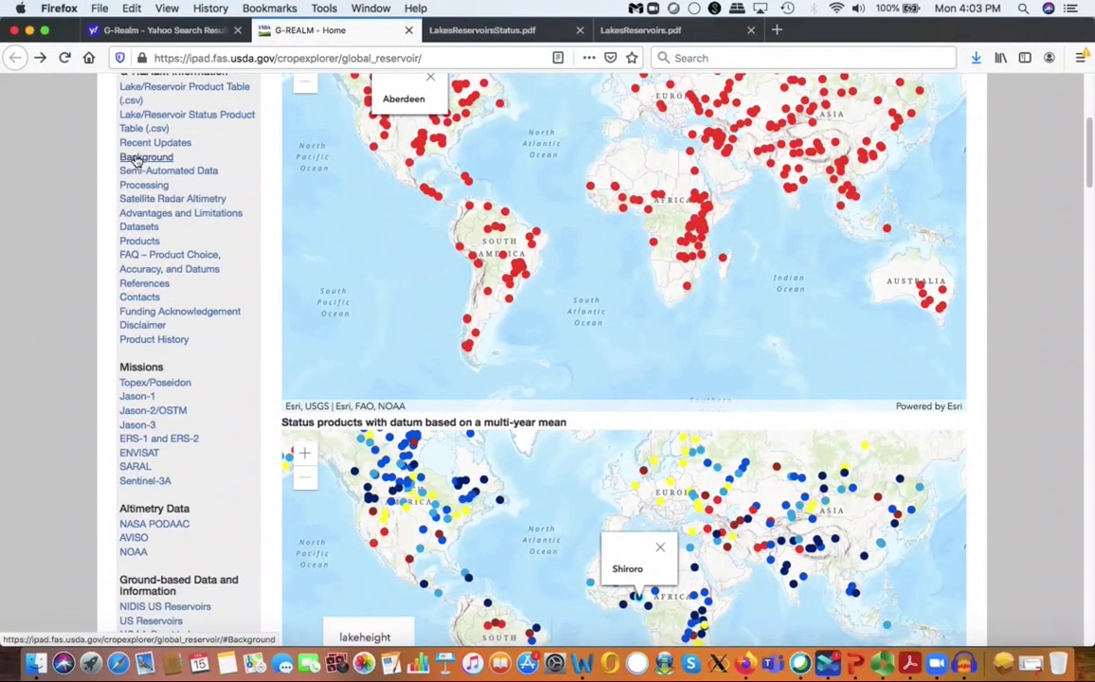
pyautogui.click(132, 154)
pyautogui.scroll(-2, 76, 275)
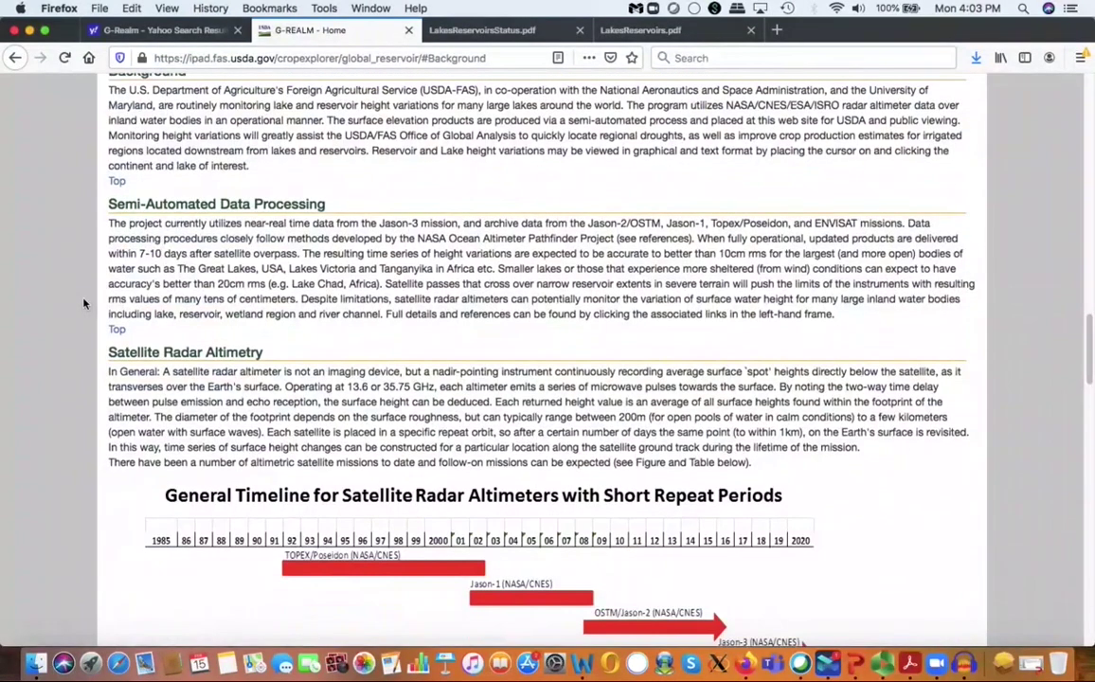
pyautogui.scroll(2, 80, 293)
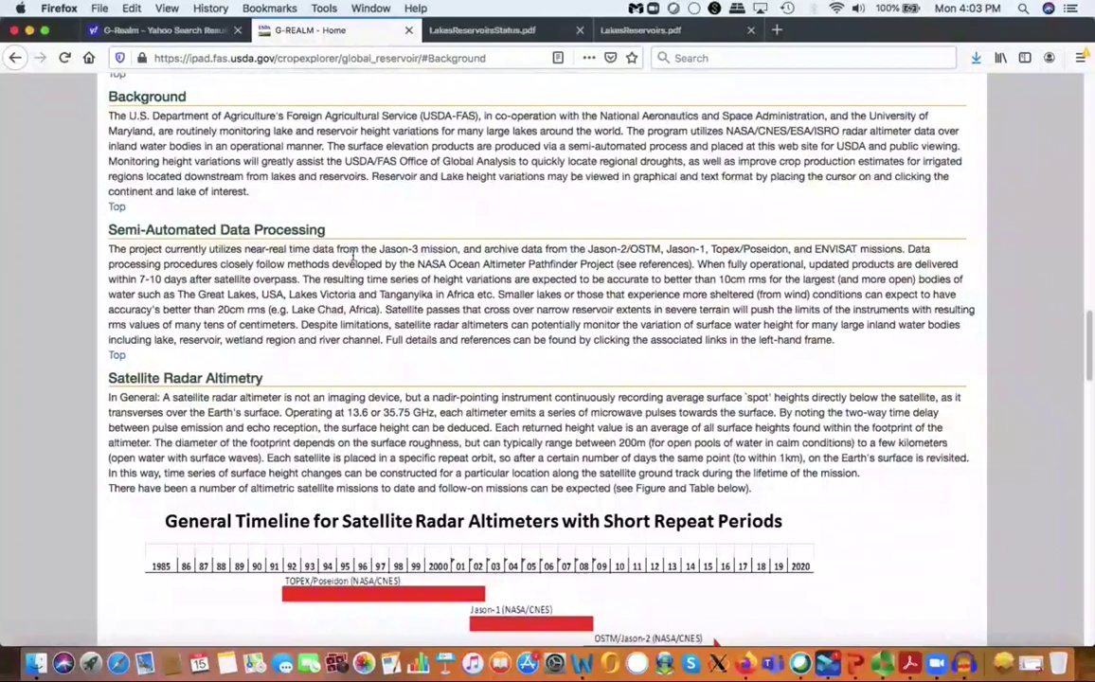
pyautogui.scroll(-3, 352, 254)
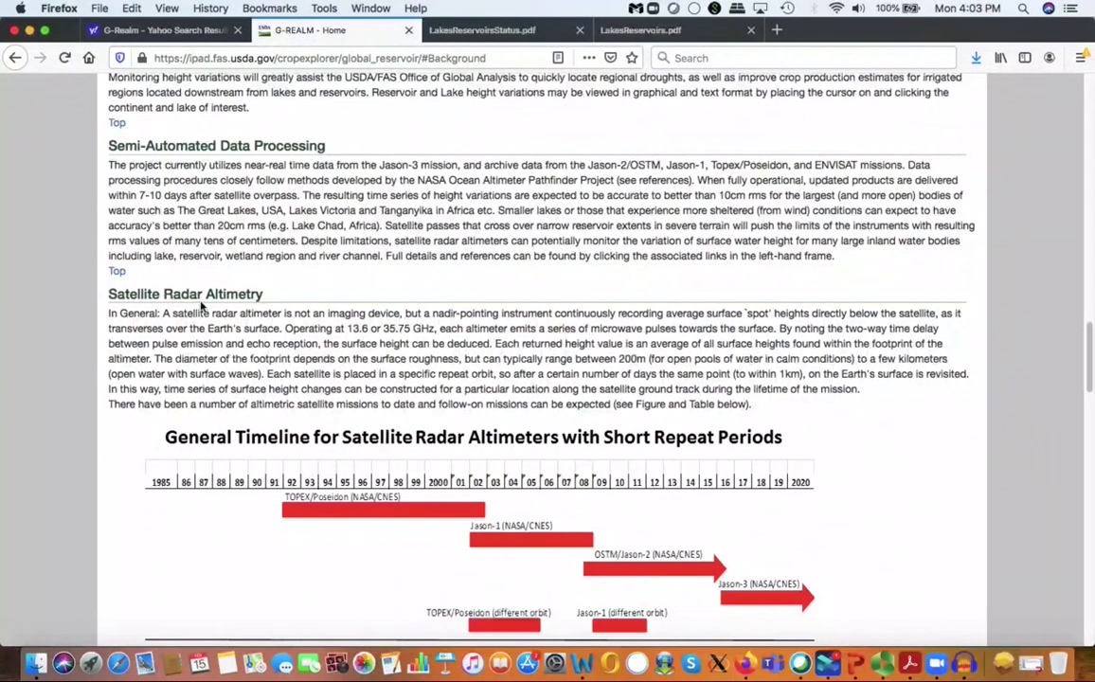
# Examine the satellite radar altimeter timeline and the Instrument Summary table's operation and repeat periods, then return to the main maps
pyautogui.scroll(-8, 201, 301)
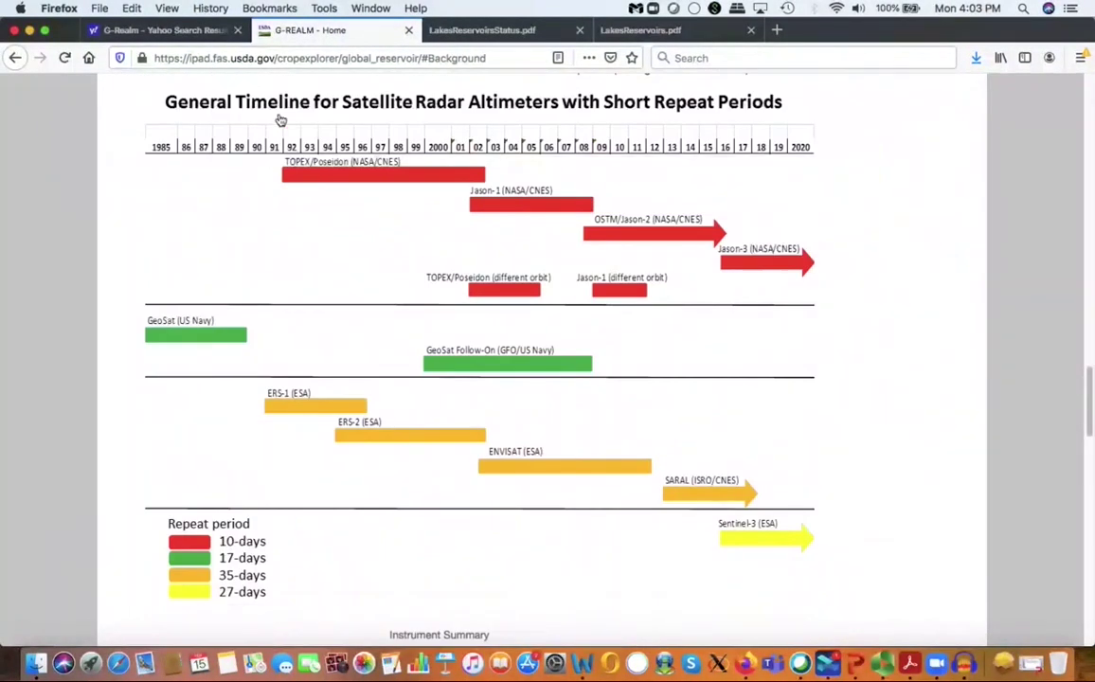
pyautogui.scroll(-5, 326, 535)
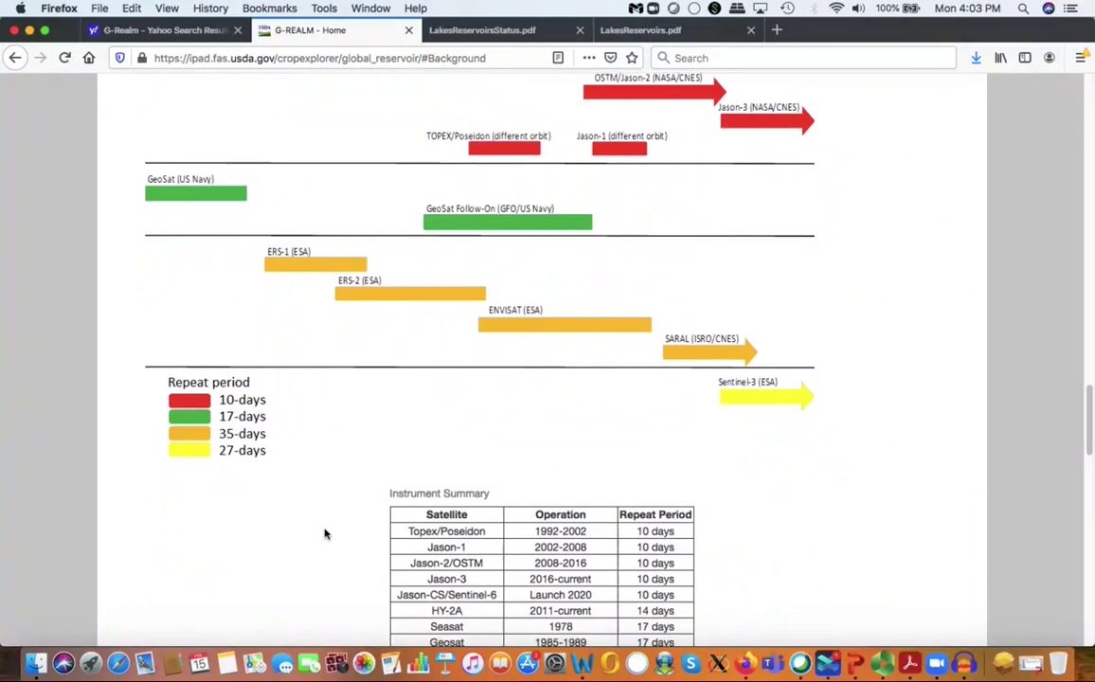
pyautogui.scroll(-5, 323, 535)
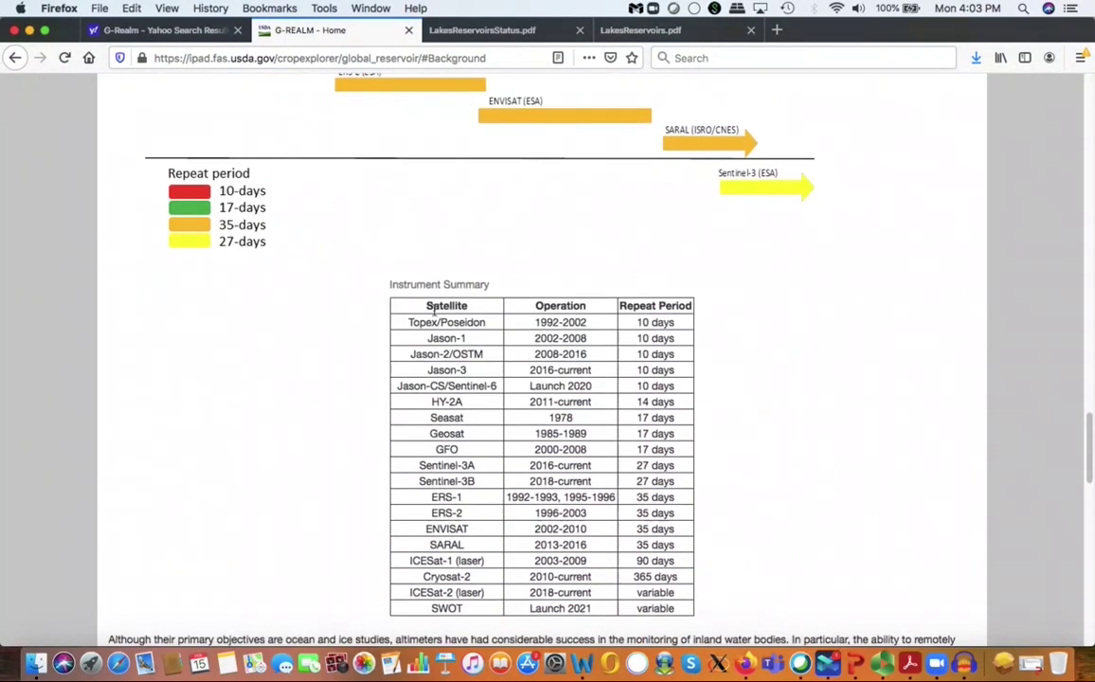
pyautogui.scroll(-2, 324, 407)
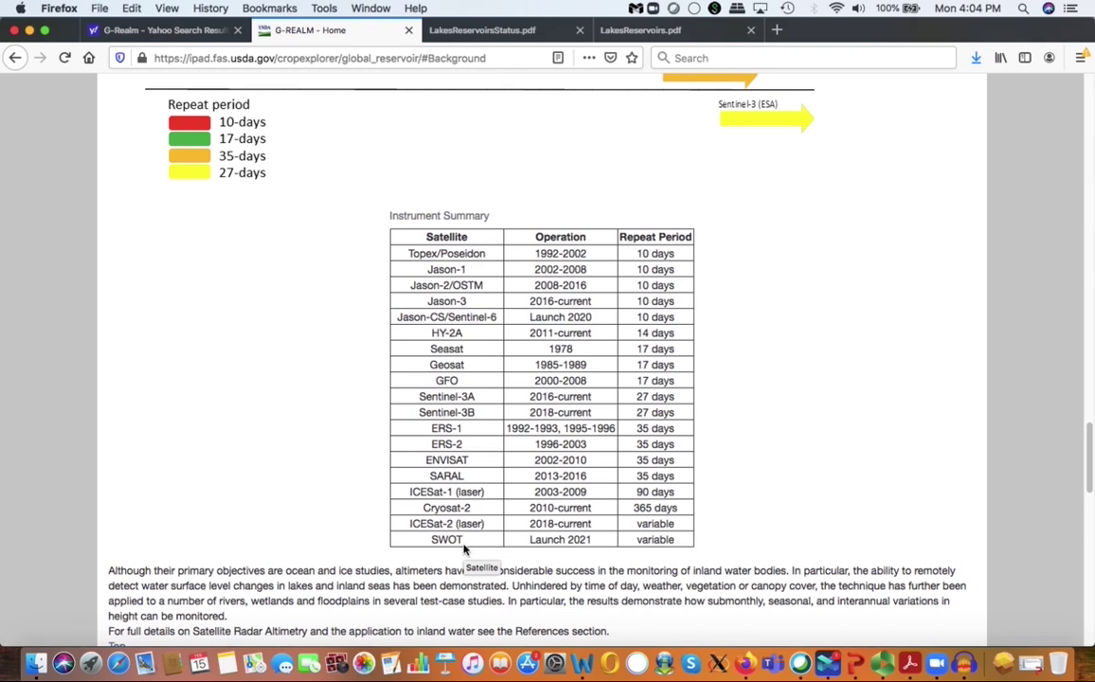
pyautogui.scroll(-2, 201, 317)
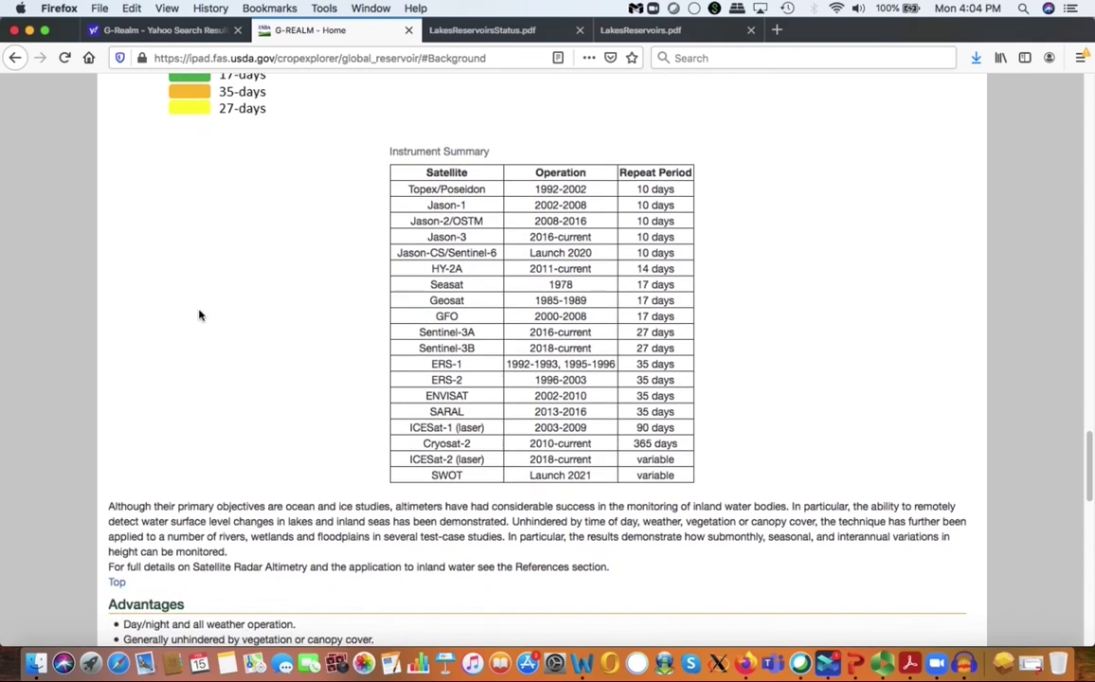
pyautogui.scroll(20, 173, 262)
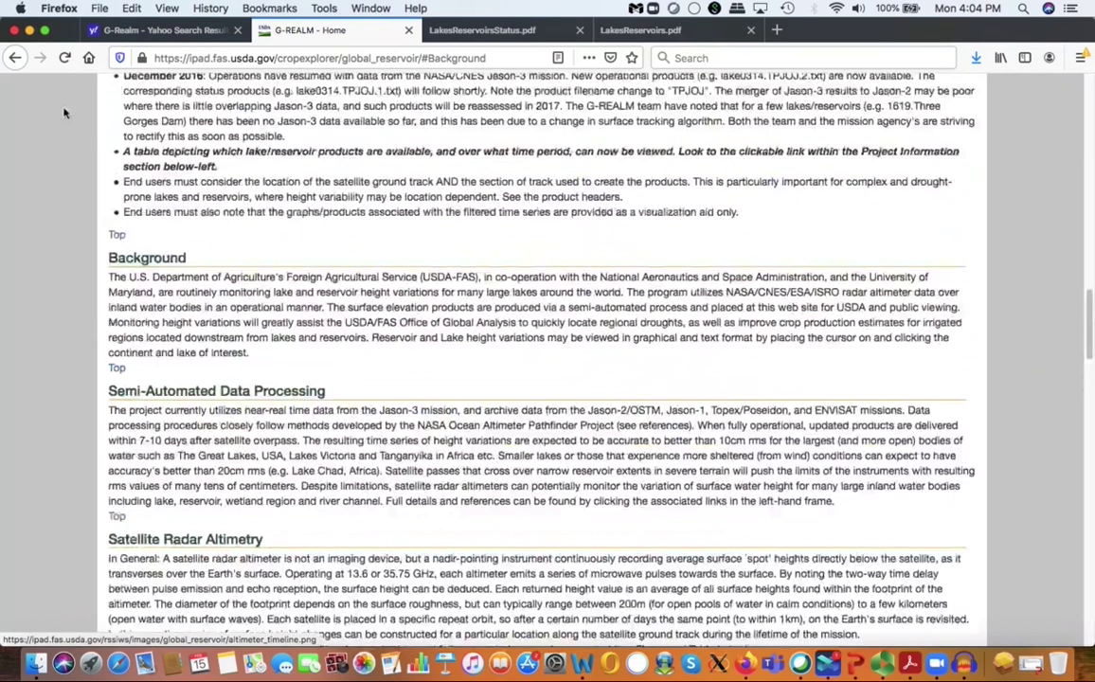
pyautogui.click(14, 59)
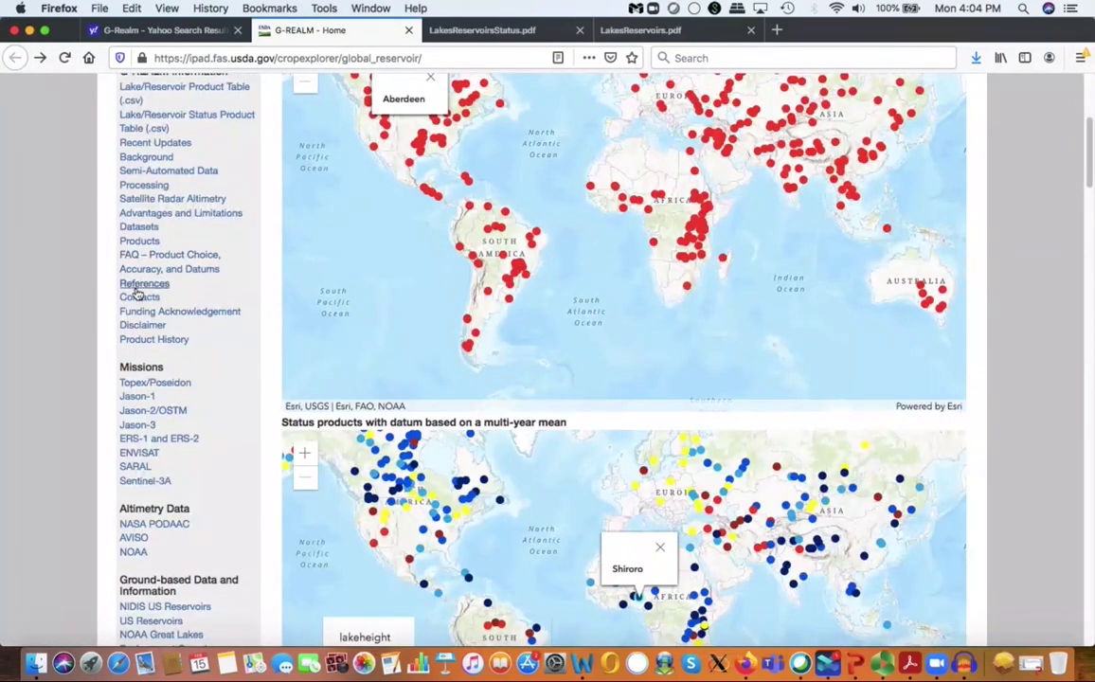
# Open Advantages and Limitations, review it along with the Datasets and Products sections, and return to the main maps
pyautogui.click(140, 219)
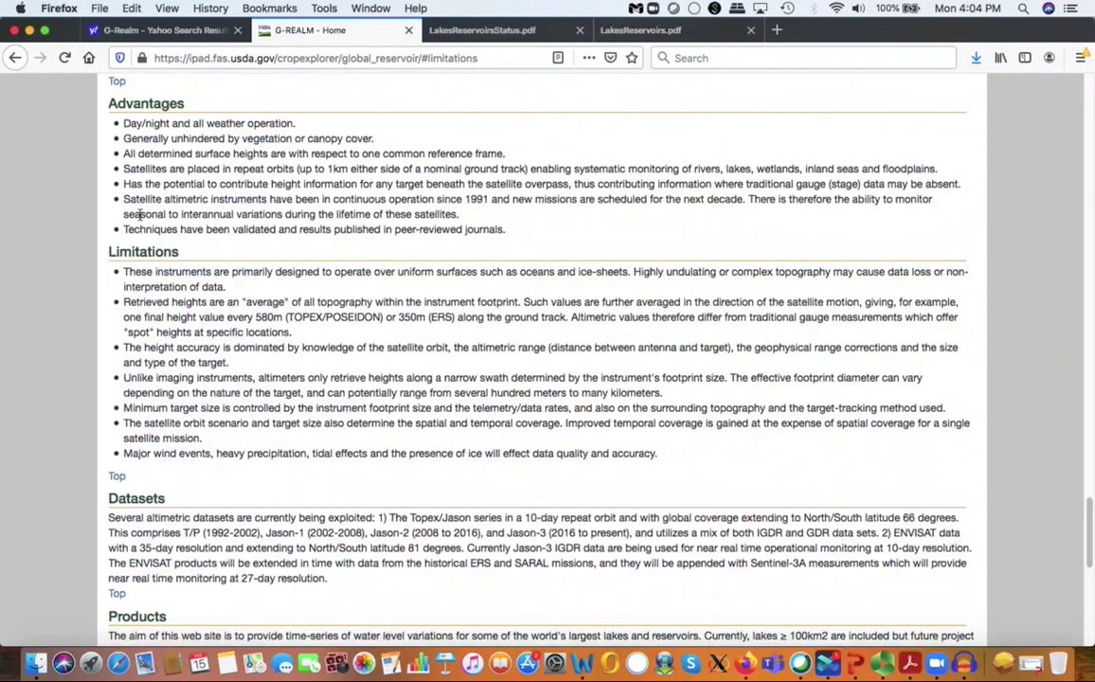
pyautogui.scroll(-5, 140, 214)
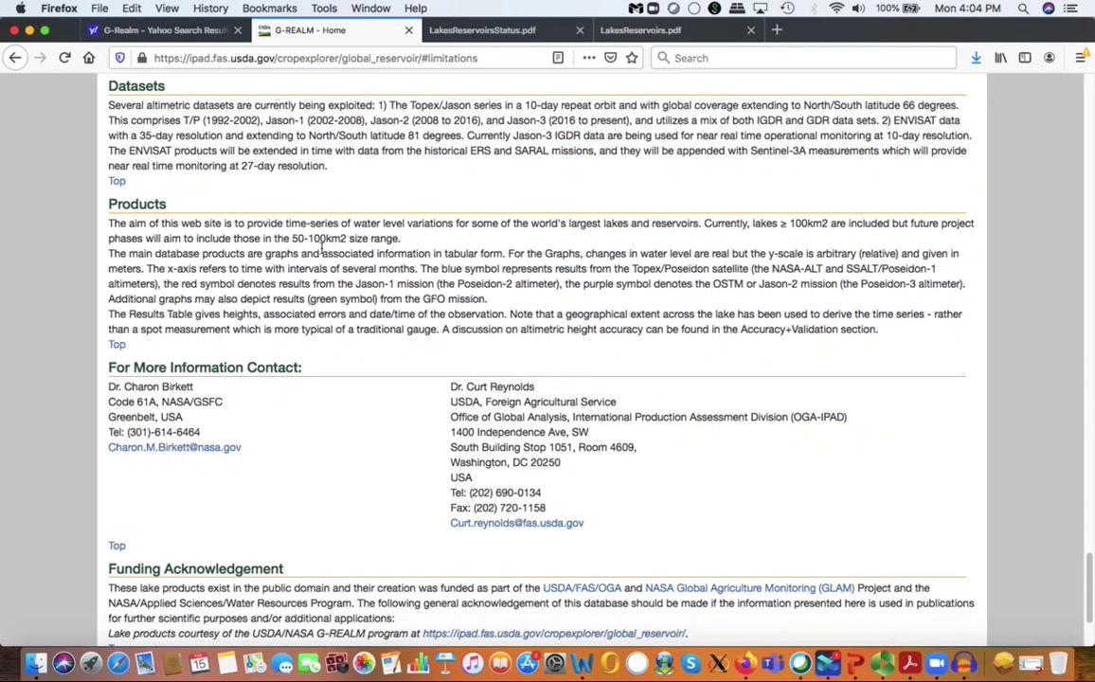
pyautogui.scroll(2, 321, 247)
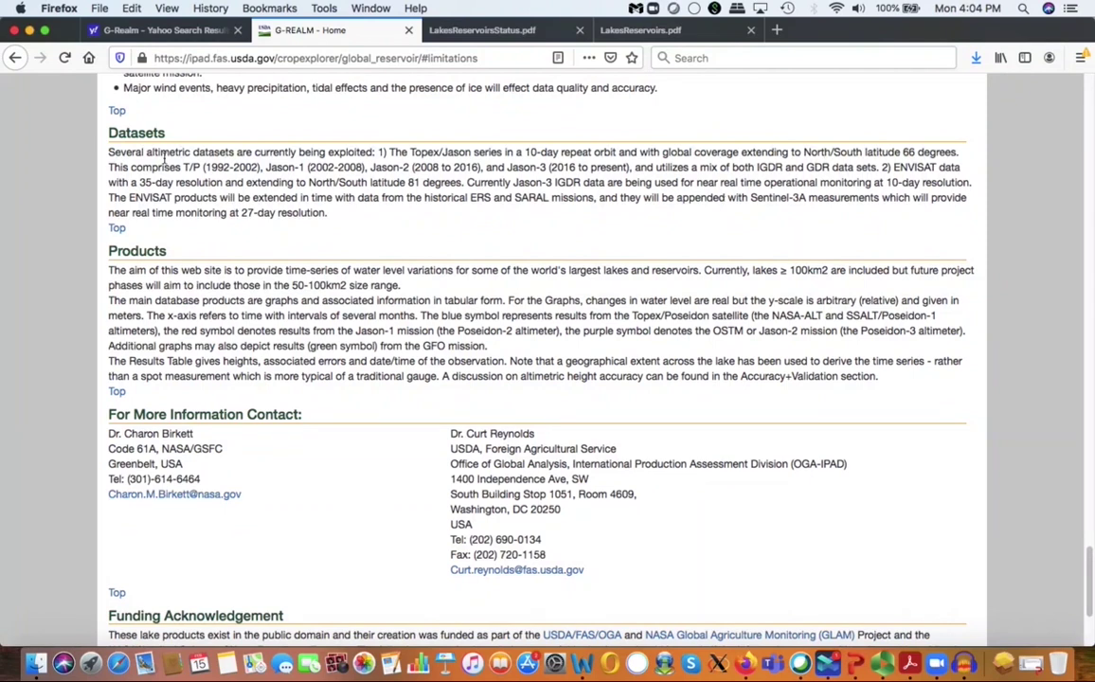
pyautogui.click(15, 58)
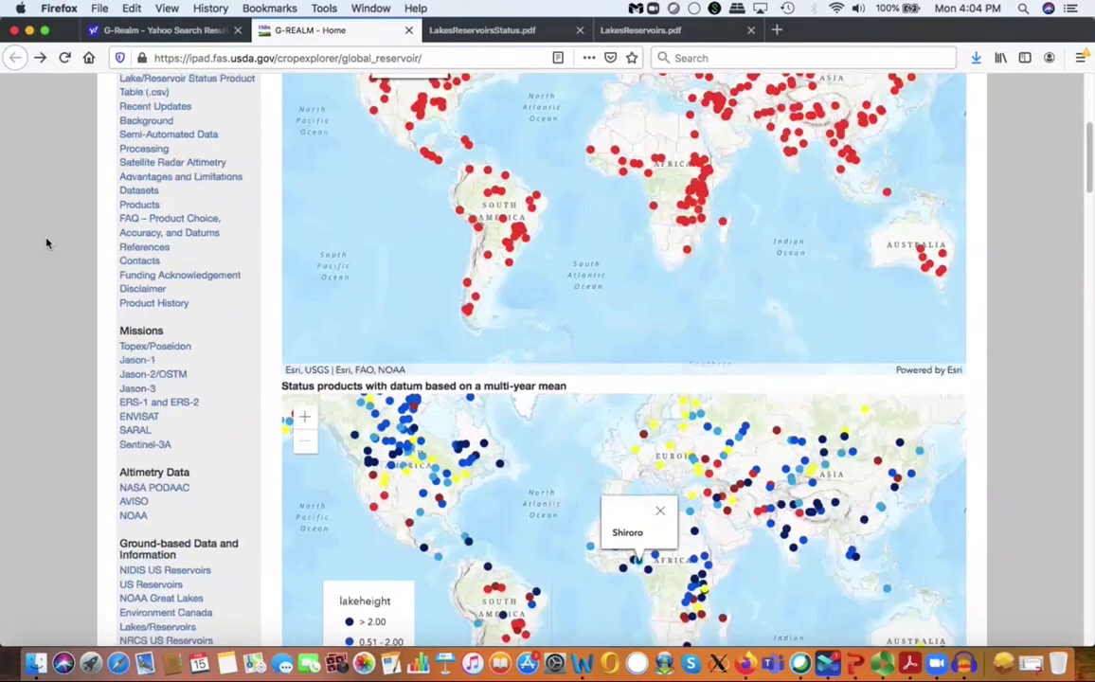
# Check the names of individual South and Central American lake markers on the Near Real Time products map
pyautogui.scroll(3, 46, 244)
pyautogui.click(486, 358)
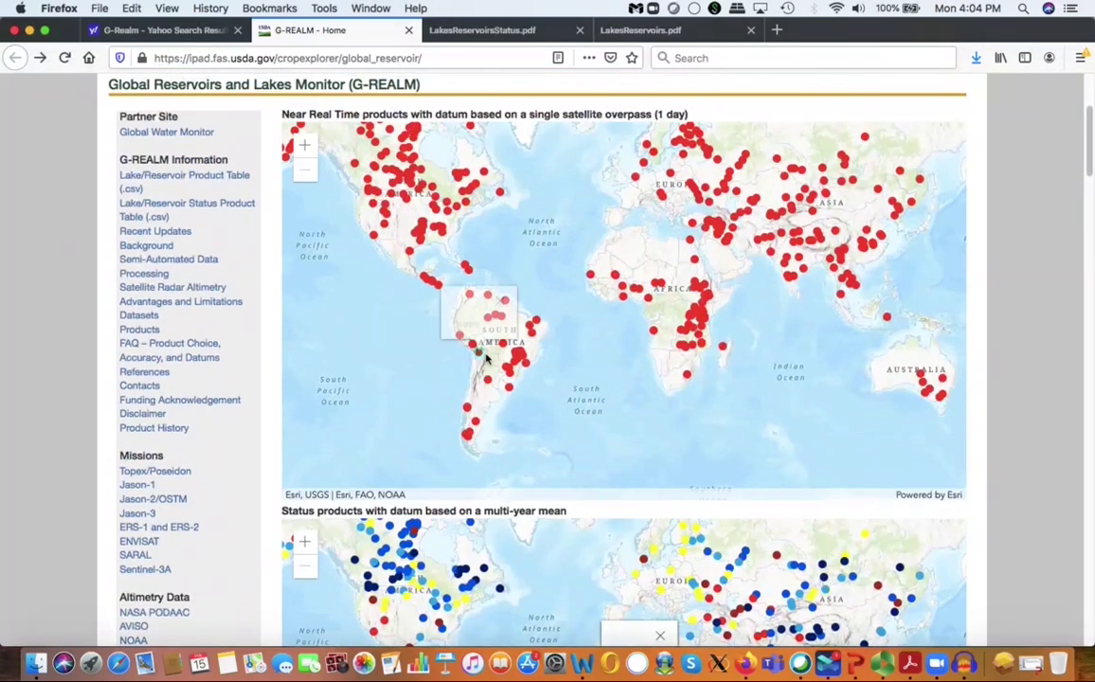
pyautogui.click(503, 299)
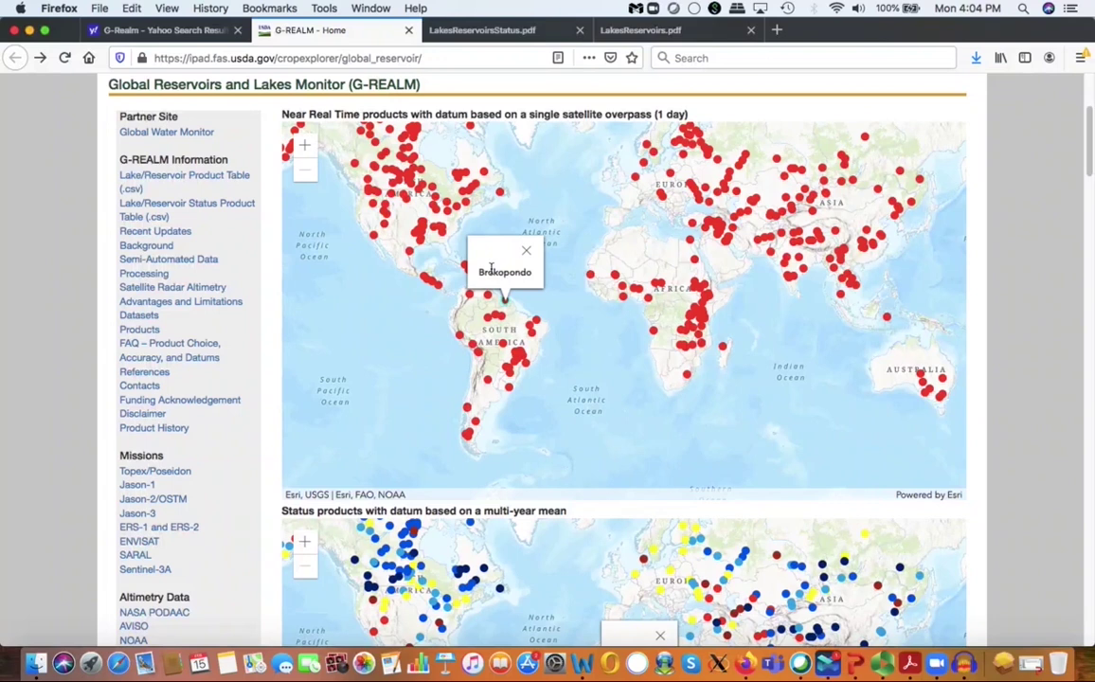
pyautogui.click(421, 270)
# Find the Winnebago marker in Wisconsin on the Near Real Time products map and open its height variations page
pyautogui.scroll(2, 383, 283)
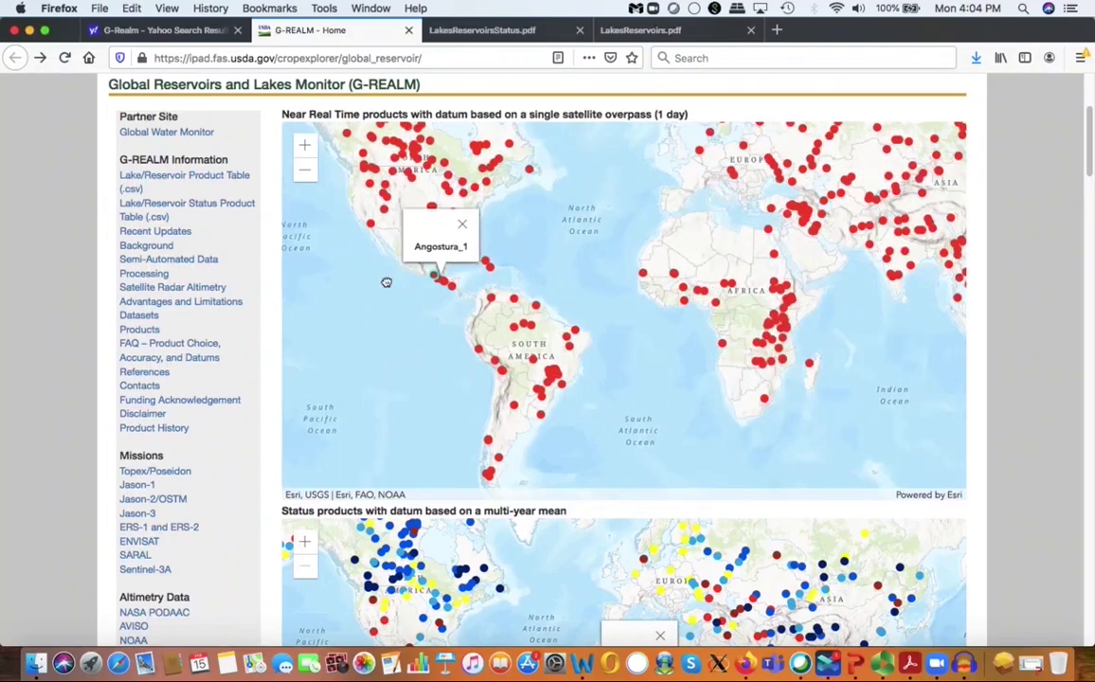
pyautogui.moveTo(387, 275); pyautogui.dragTo(366, 447)
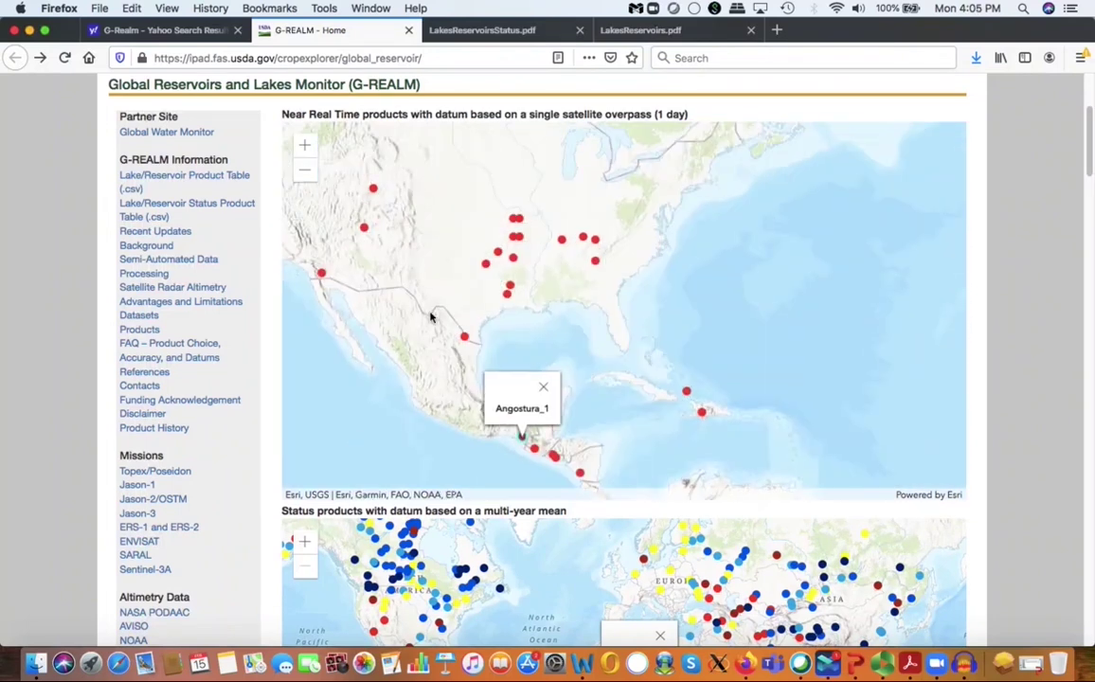
pyautogui.moveTo(422, 294); pyautogui.dragTo(378, 358)
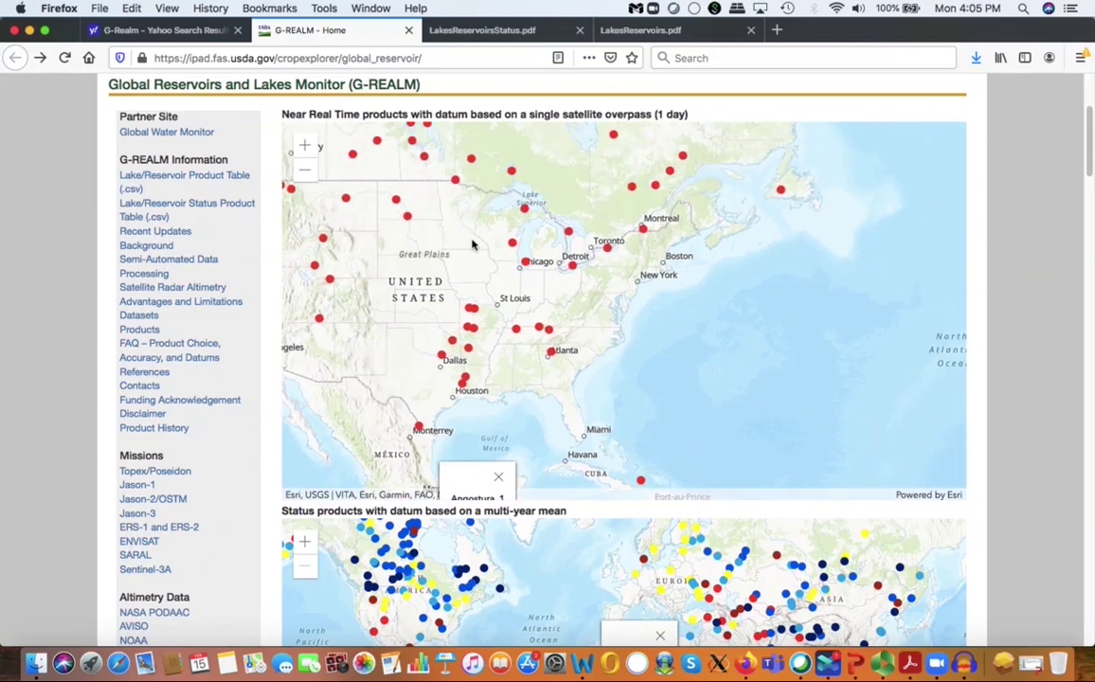
pyautogui.scroll(1, 479, 246)
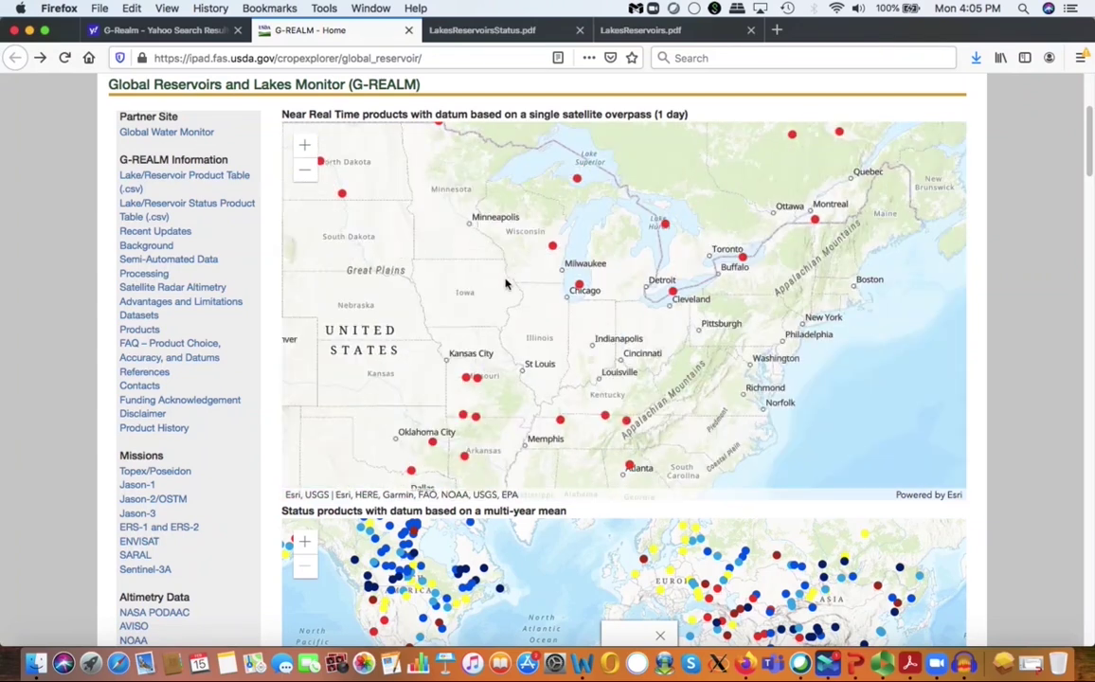
pyautogui.click(552, 247)
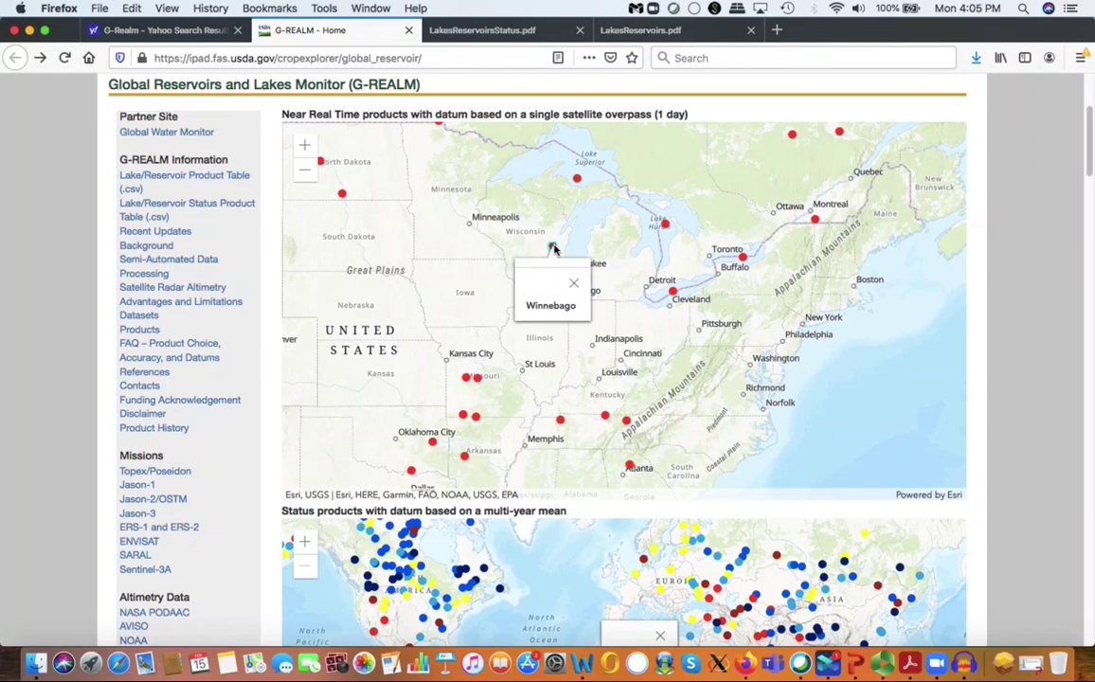
pyautogui.click(553, 248)
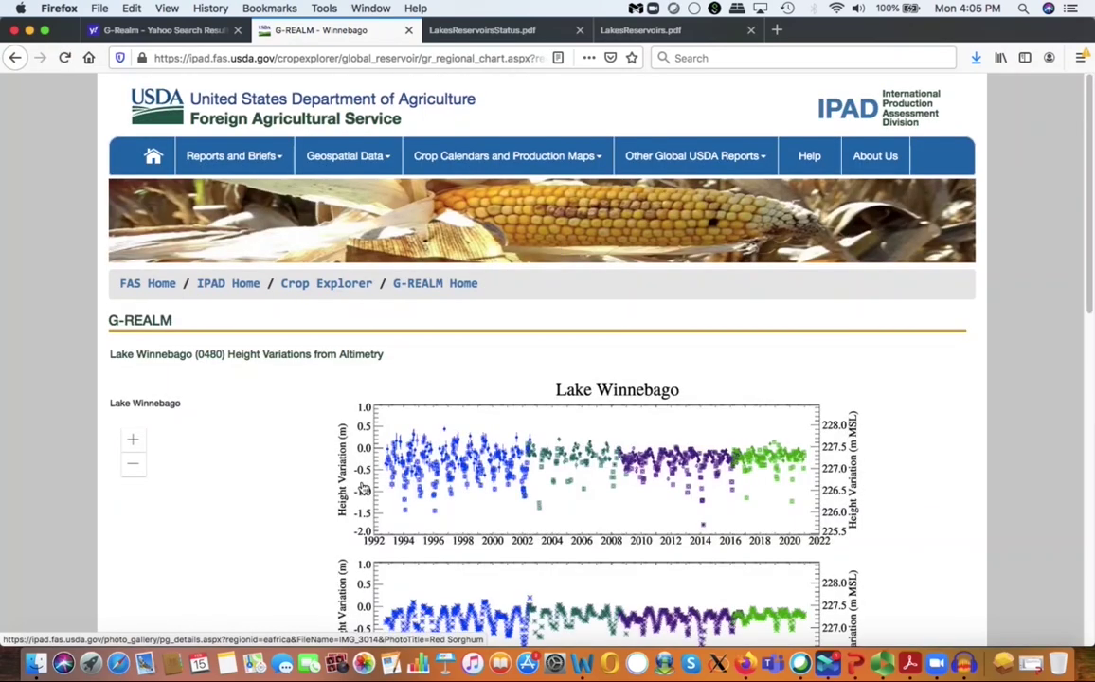
# Examine Lake Winnebago's raw and smoothed height variation graphs, view its satellite track in detail, and close the track map
pyautogui.scroll(-5, 362, 488)
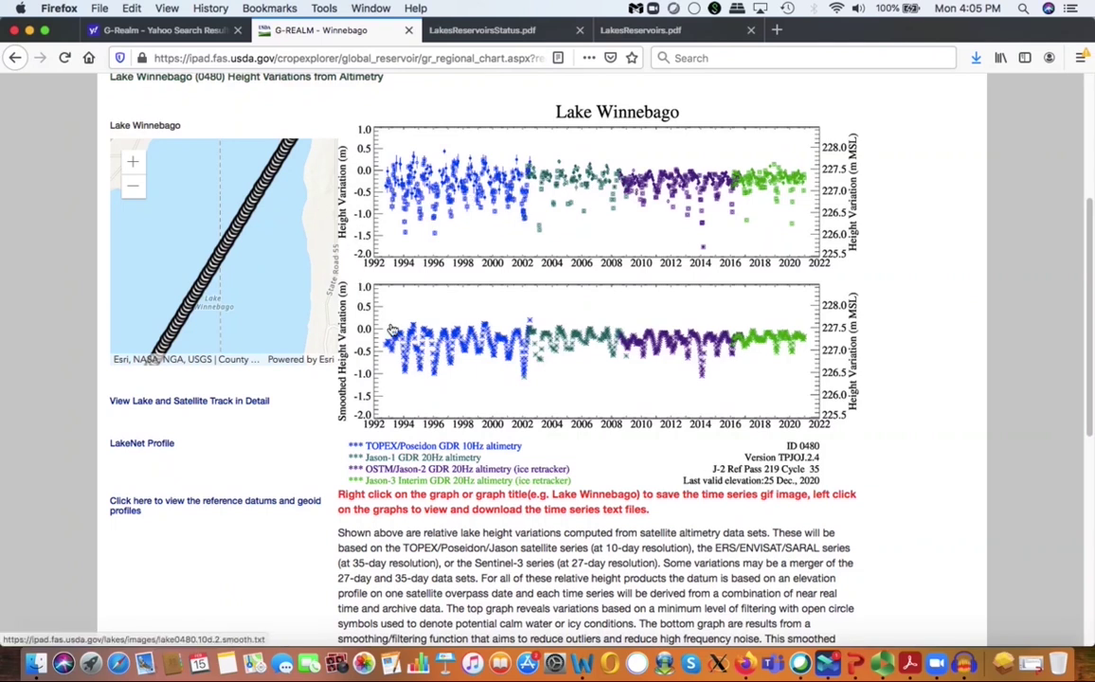
pyautogui.scroll(-1, 355, 299)
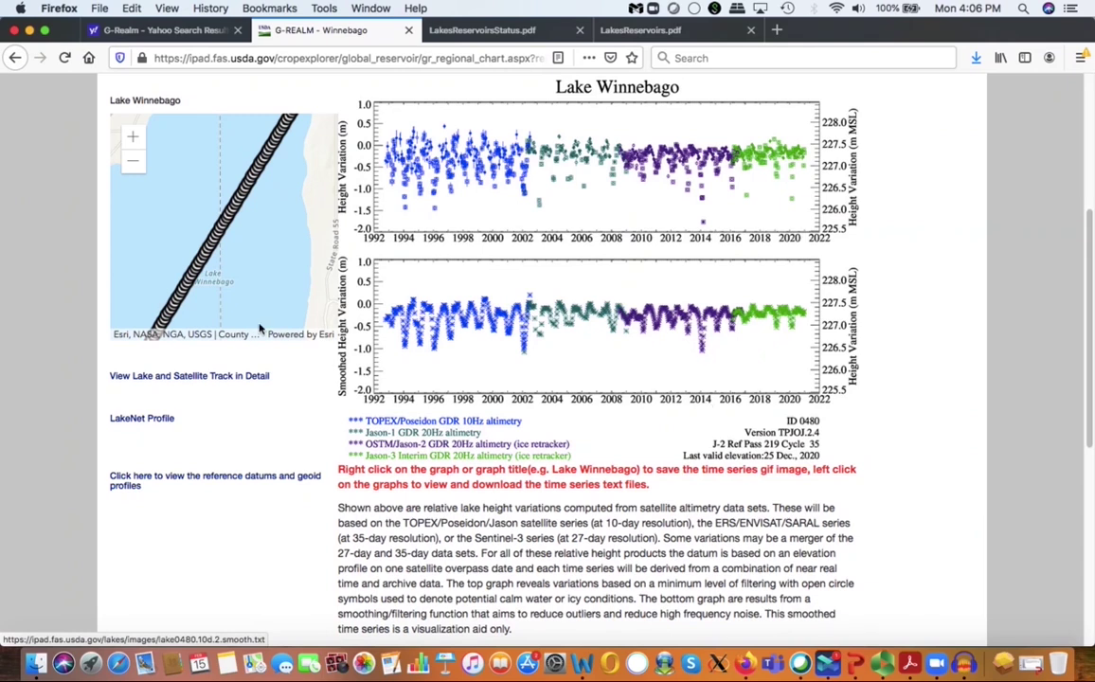
pyautogui.click(151, 376)
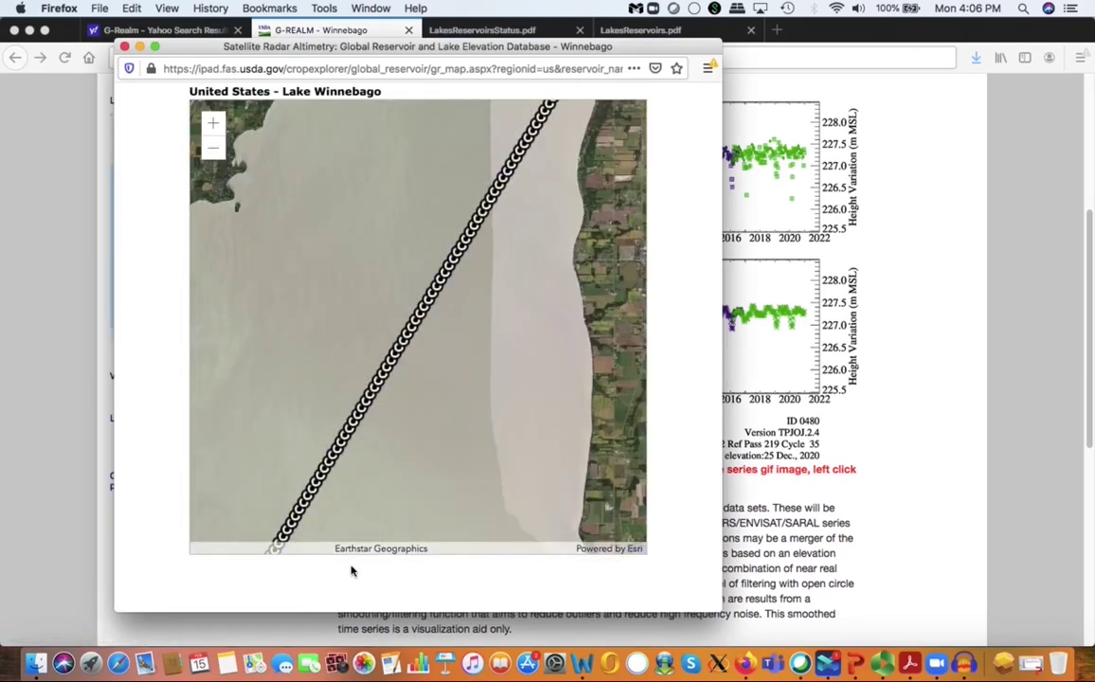
pyautogui.click(124, 45)
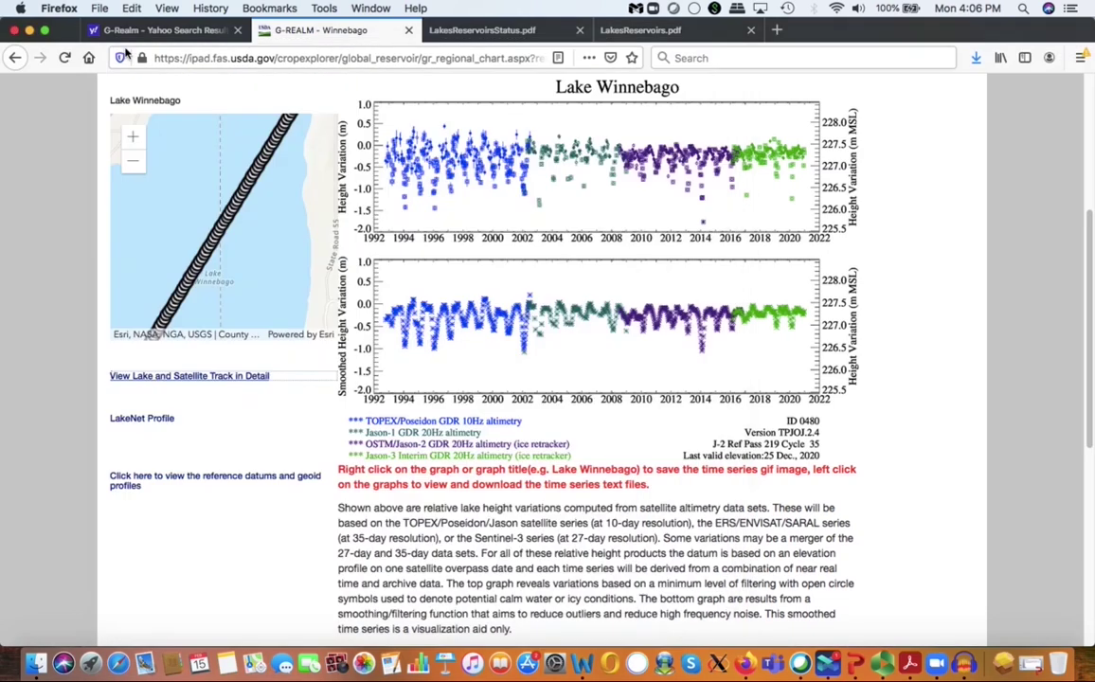
# Open Lake Winnebago's LakeNet Profile and review its physical characteristics and watershed management information
pyautogui.click(151, 419)
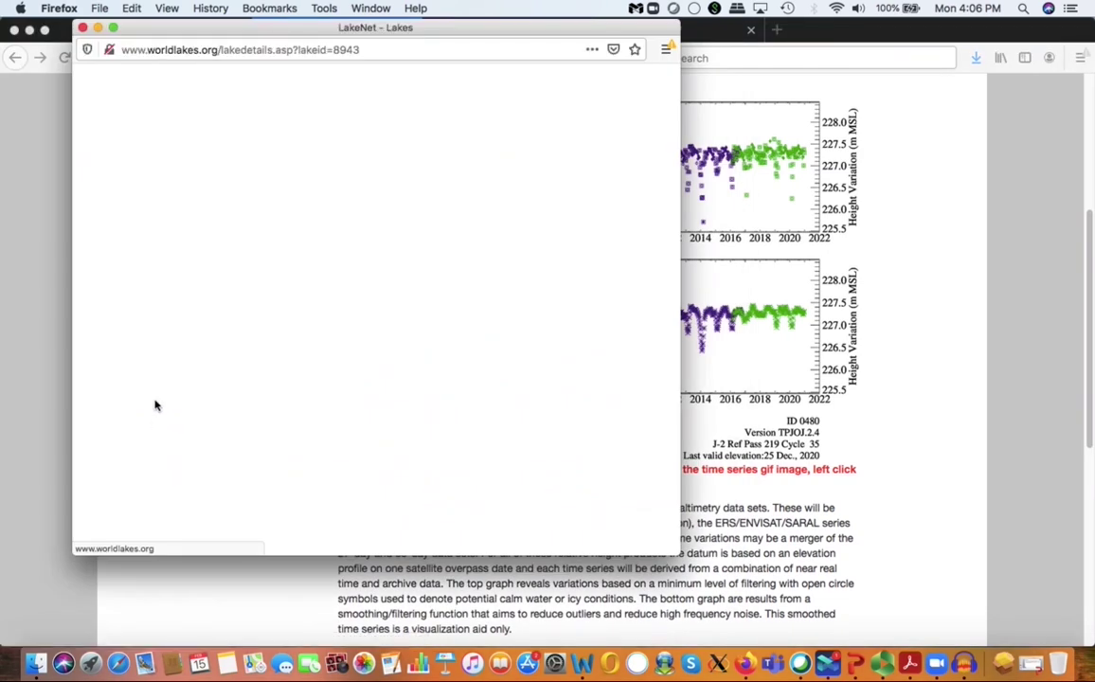
pyautogui.scroll(-3, 292, 363)
pyautogui.scroll(-7, 291, 363)
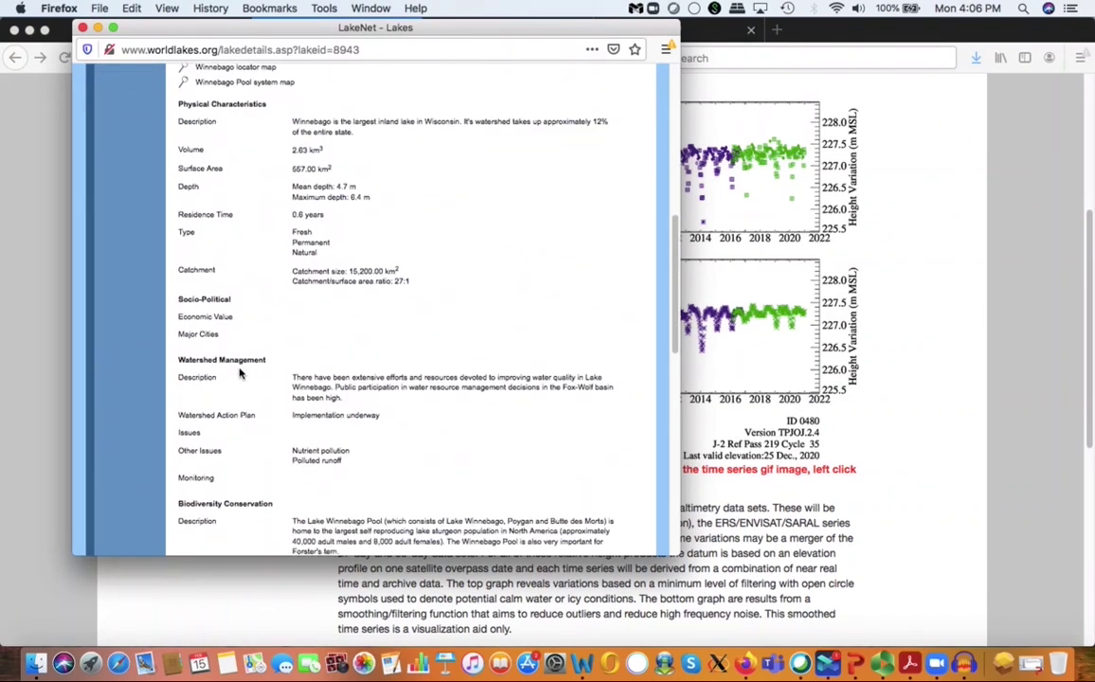
# Review the biodiversity, organization, resource and news sections of Lake Winnebago's LakeNet profile, and close the profile window
pyautogui.scroll(-2, 244, 371)
pyautogui.scroll(-6, 244, 371)
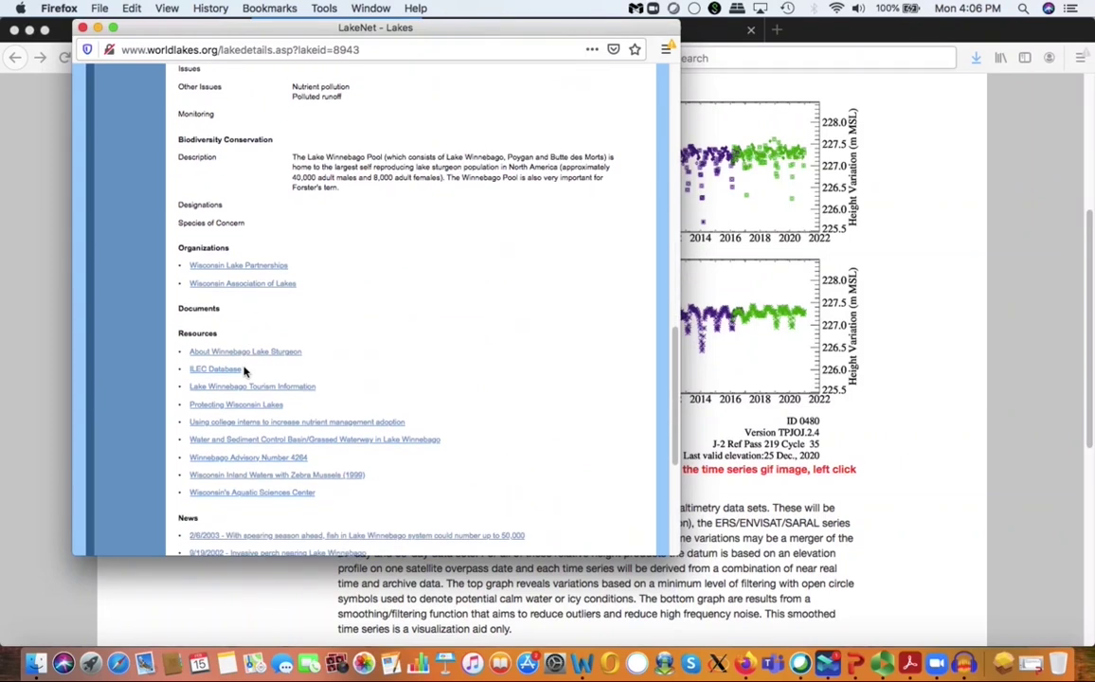
pyautogui.scroll(-1, 244, 371)
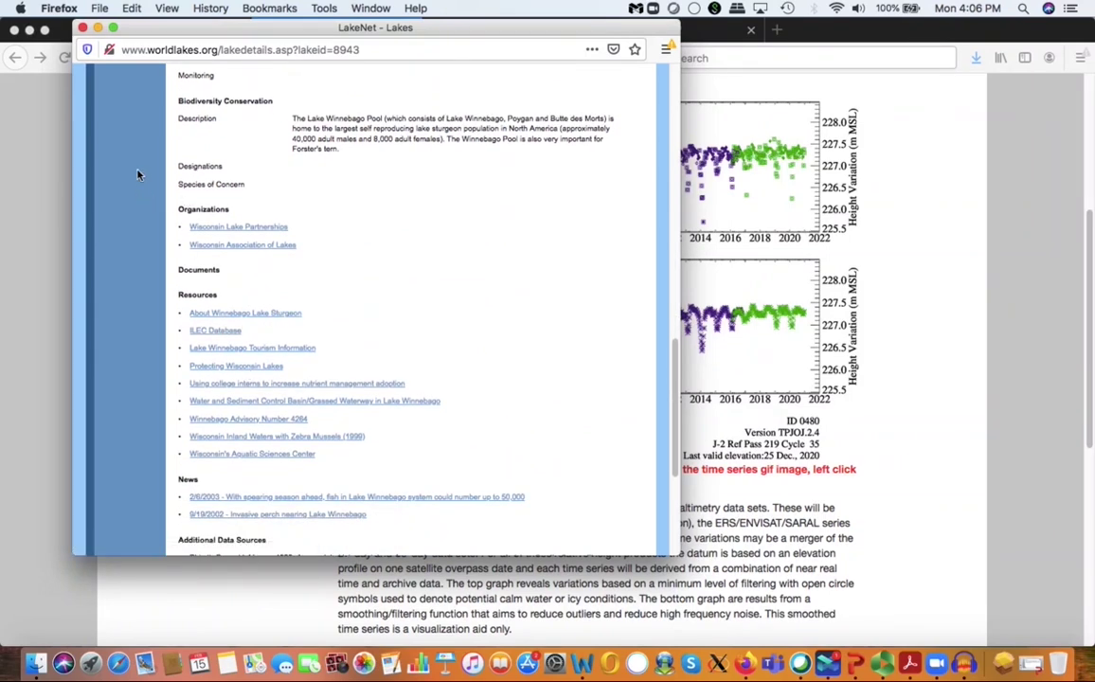
pyautogui.click(83, 30)
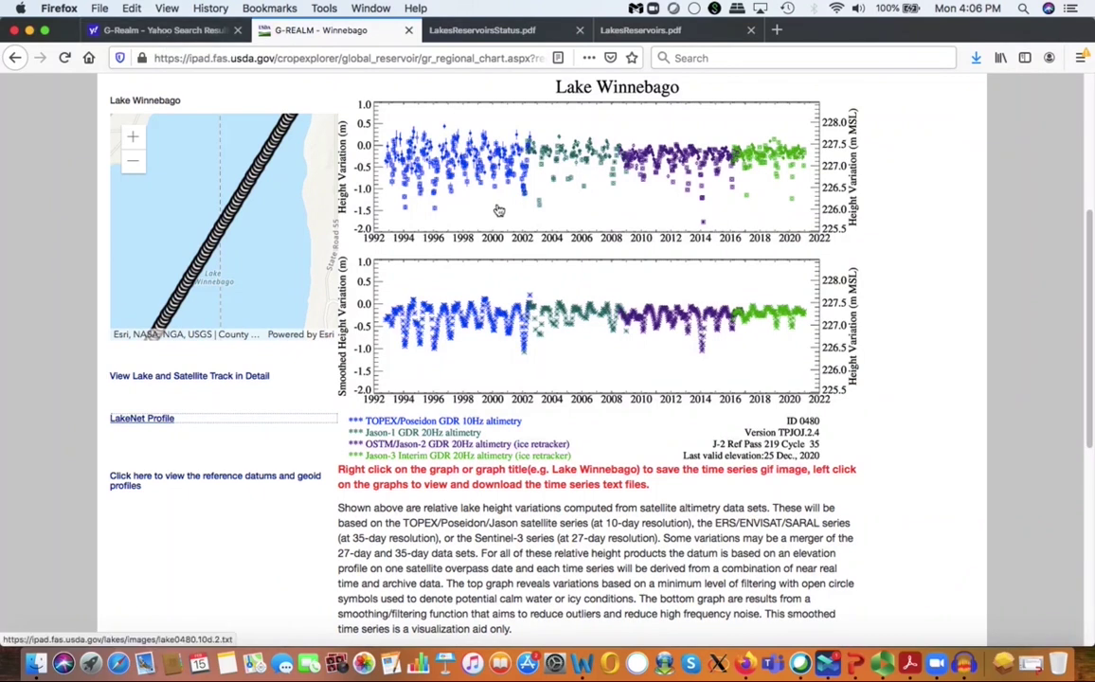
# Open the text file behind Lake Winnebago's unsmoothed height variation graph and skim its header, conversion factors and first data records
pyautogui.click(451, 191)
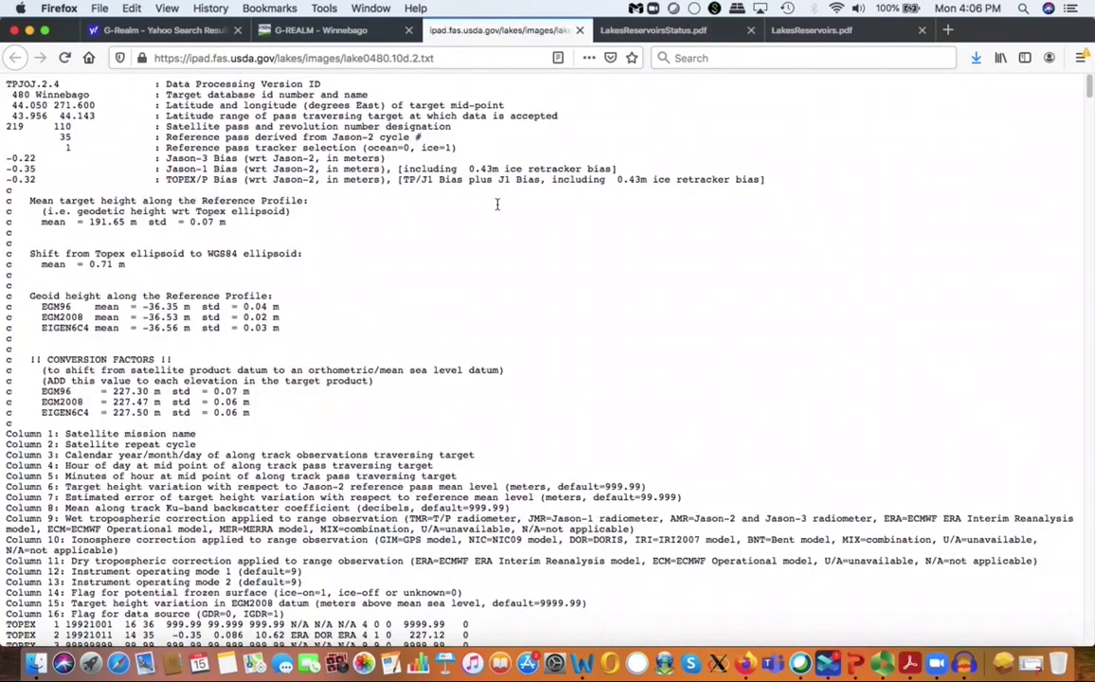
pyautogui.scroll(-10, 496, 203)
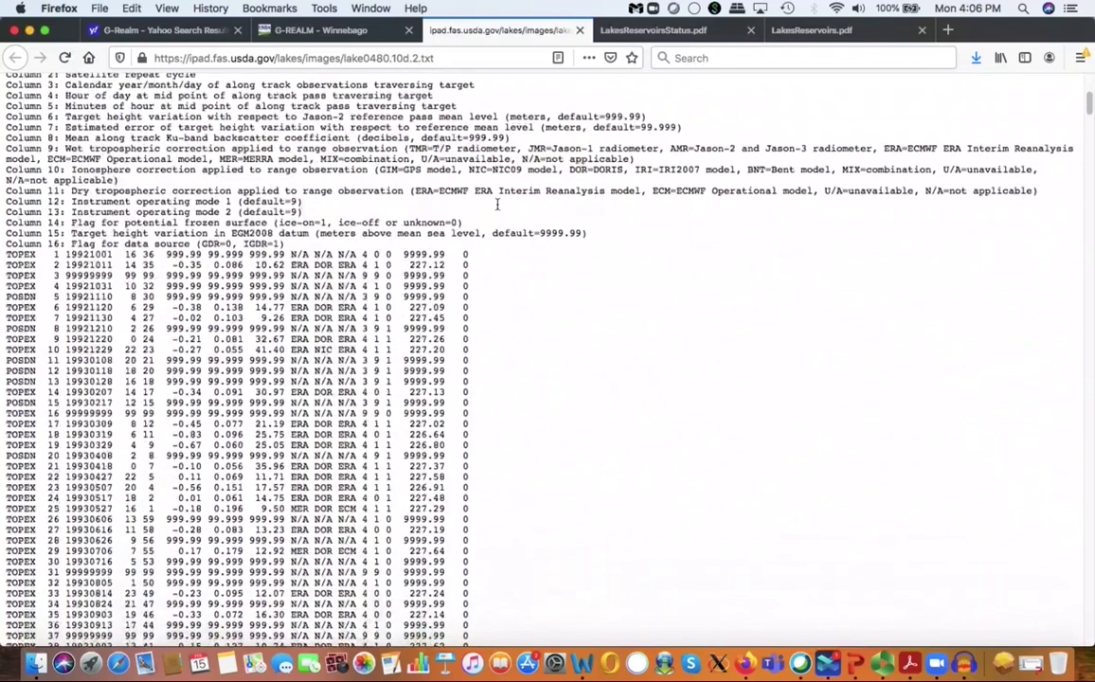
pyautogui.scroll(-3, 497, 203)
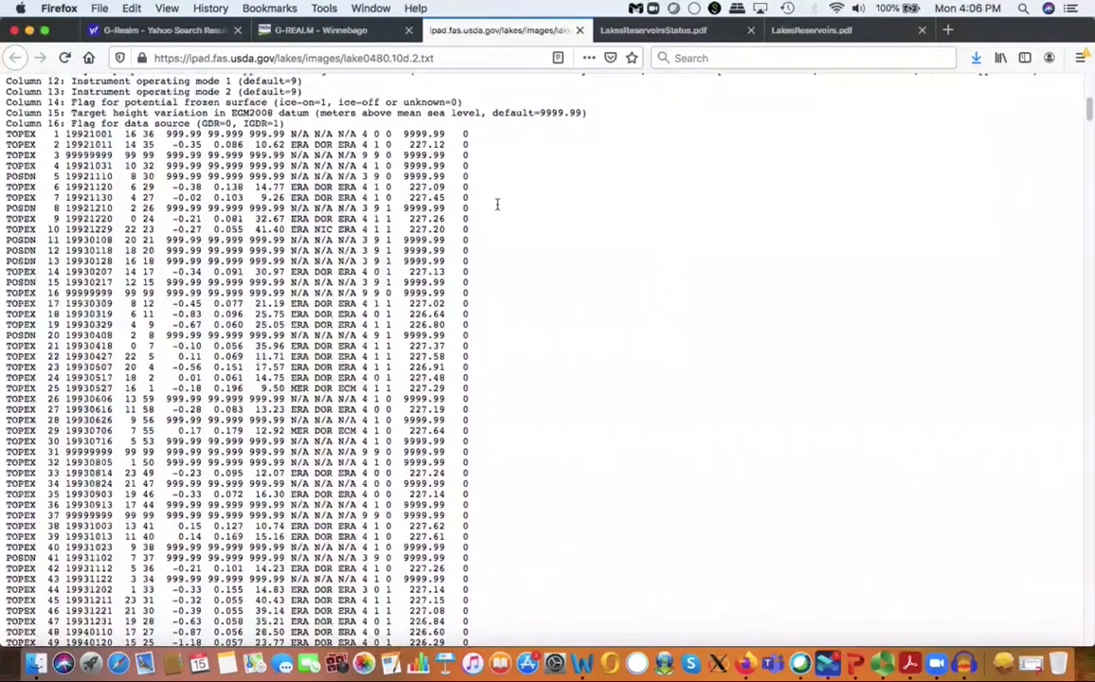
pyautogui.scroll(8, 496, 204)
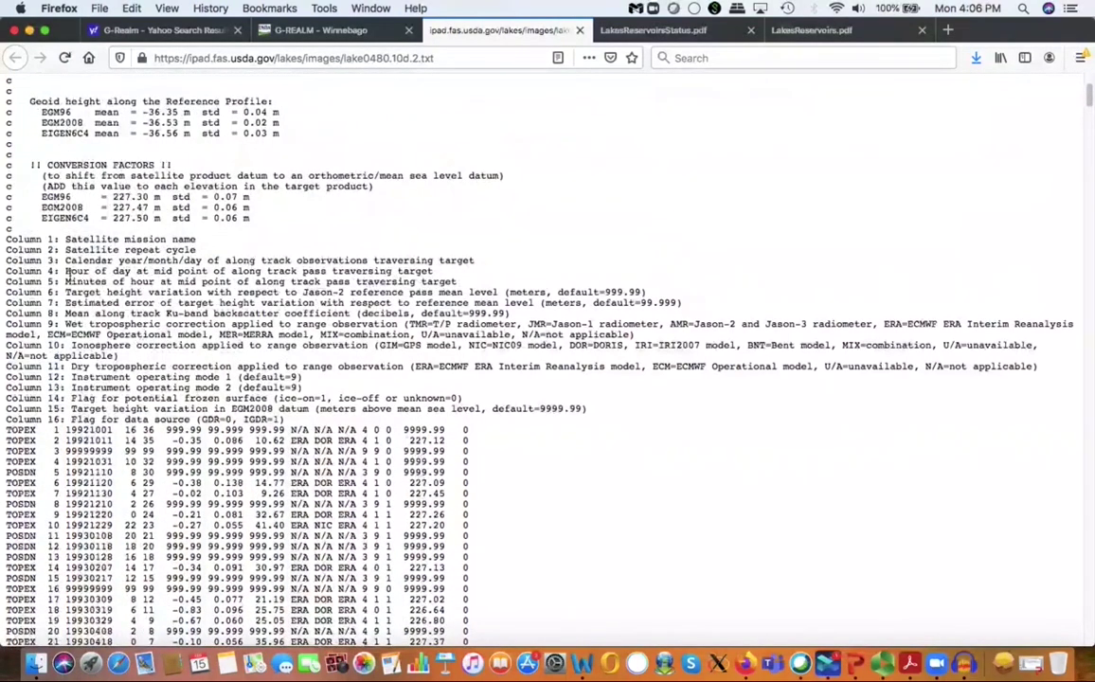
pyautogui.scroll(-1, 47, 294)
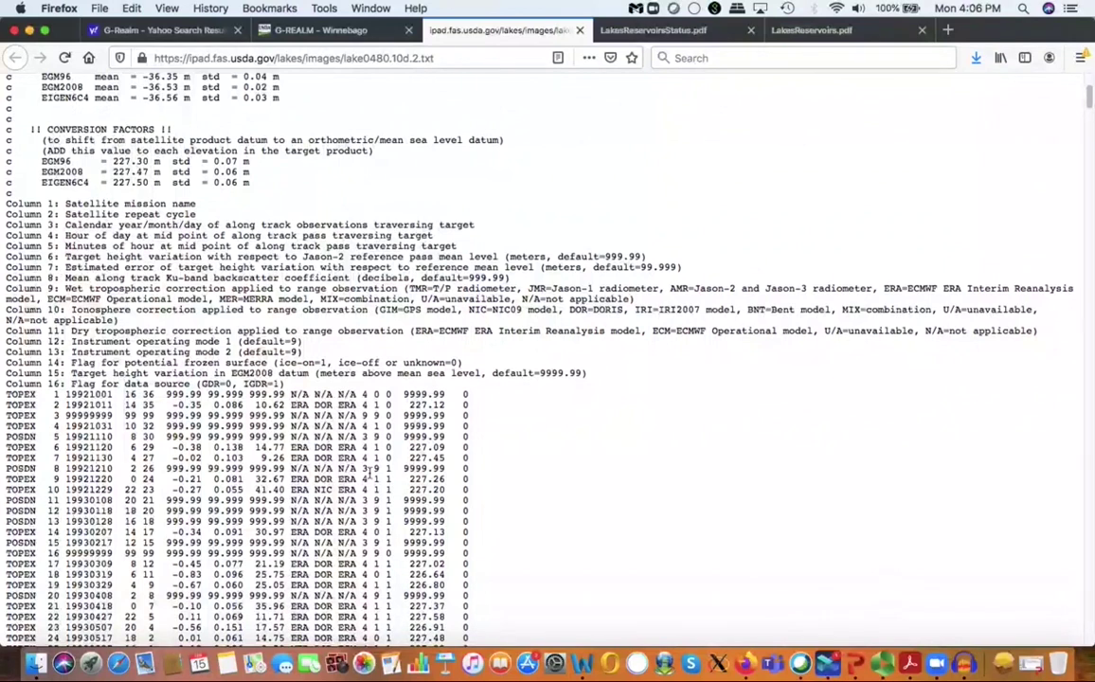
pyautogui.scroll(-4, 370, 475)
pyautogui.scroll(7, 350, 464)
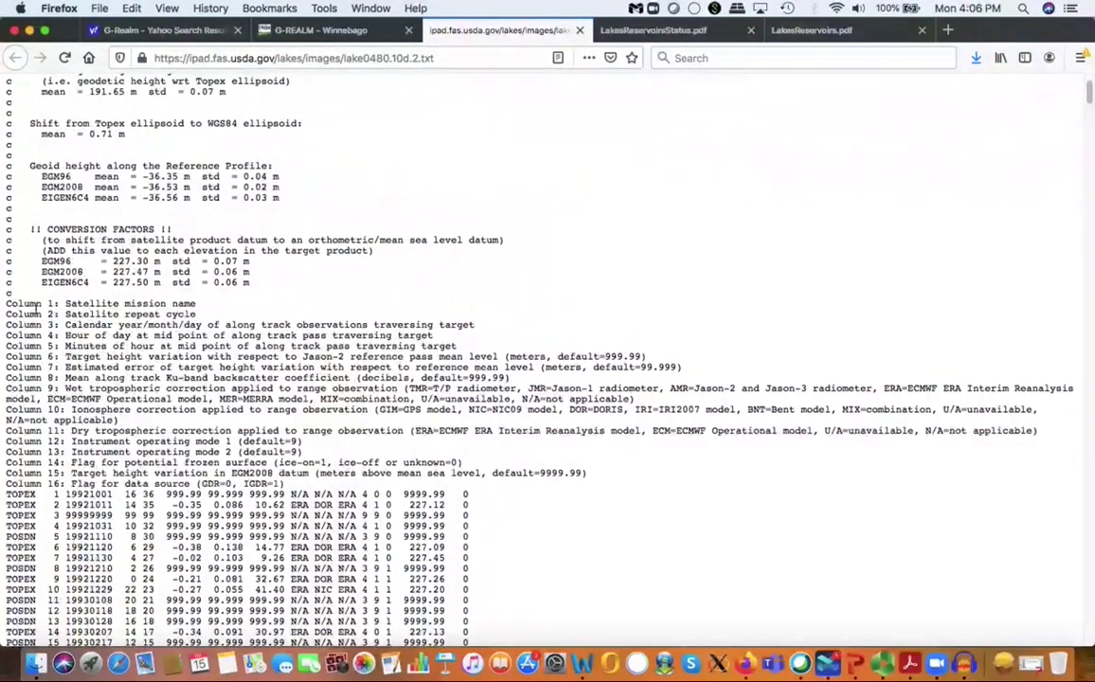
# Examine the definitions of columns 1 to 16 against the TOPEX data records, and go back to the file's header information
pyautogui.scroll(-1, 43, 377)
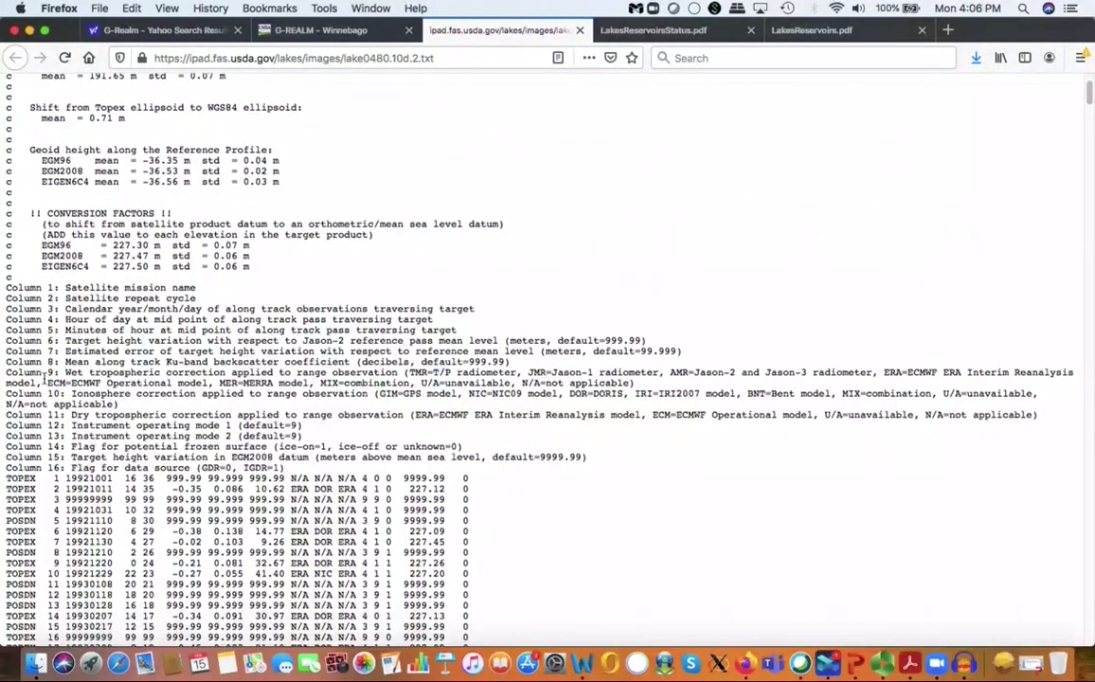
pyautogui.scroll(-3, 44, 377)
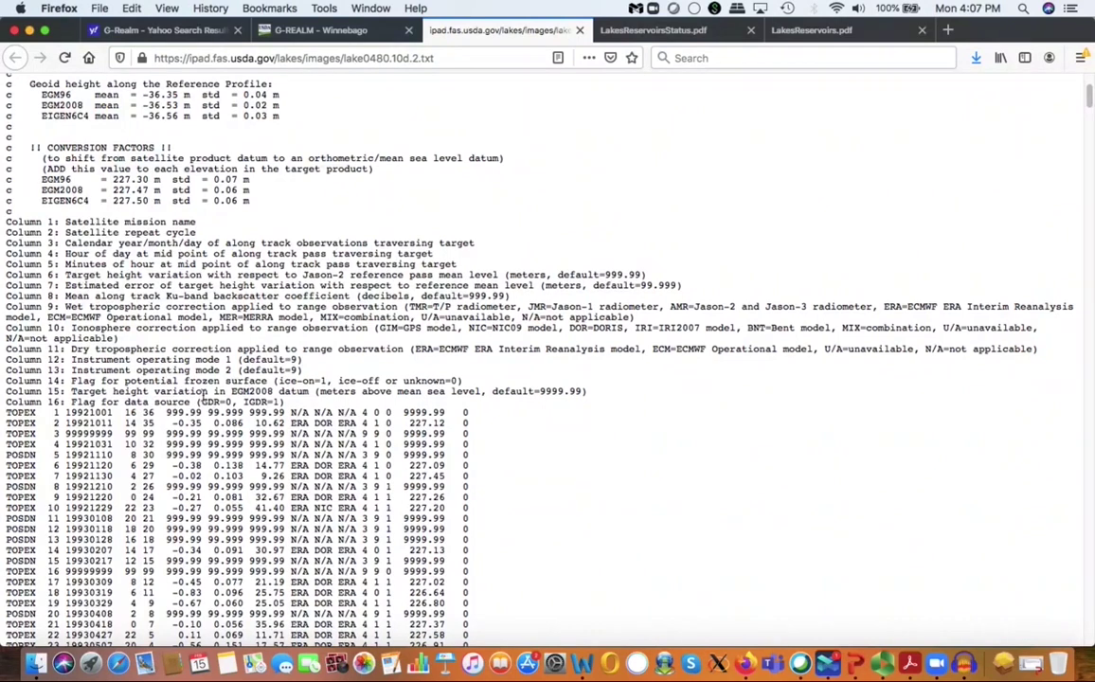
pyautogui.scroll(-3, 202, 393)
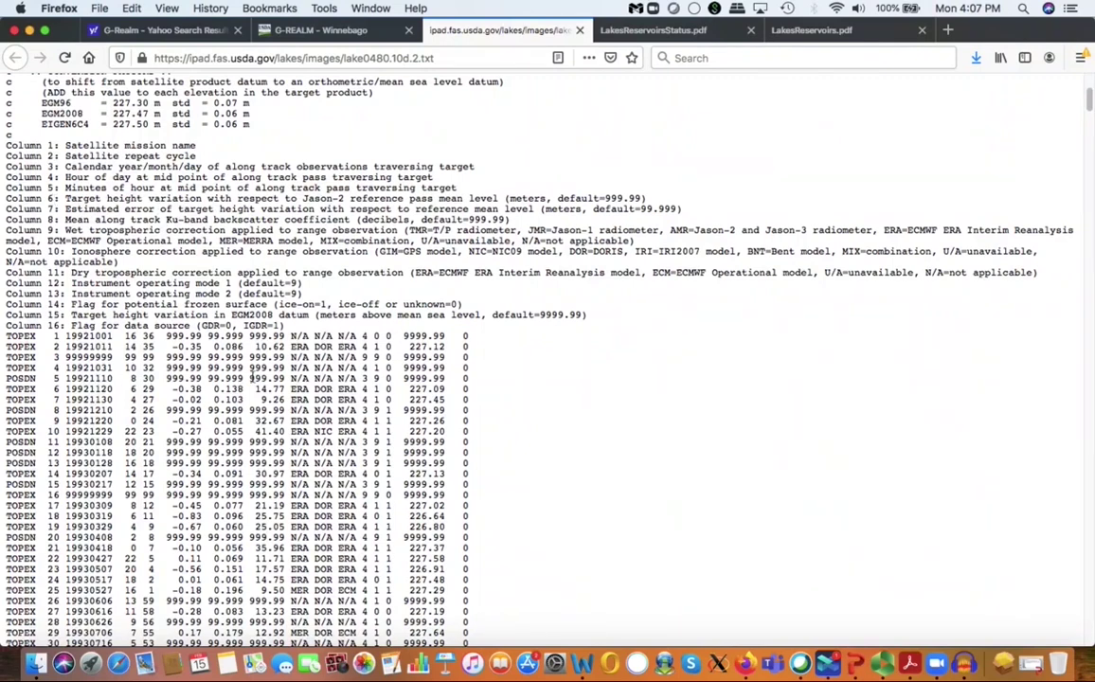
pyautogui.scroll(-3, 306, 378)
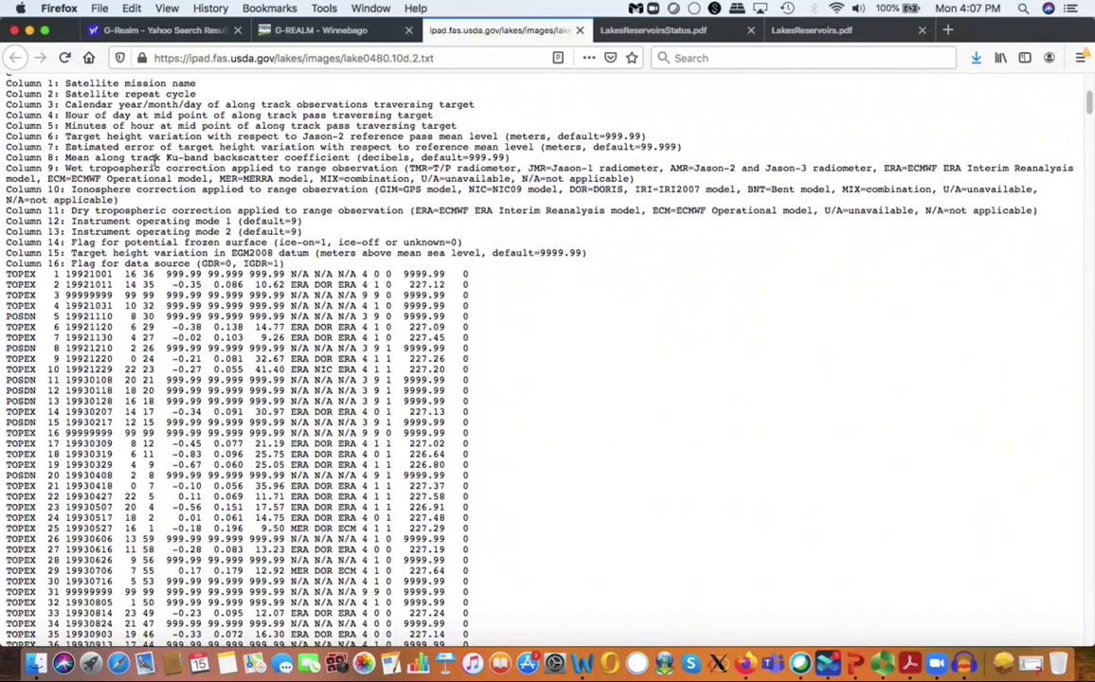
pyautogui.scroll(-4, 464, 322)
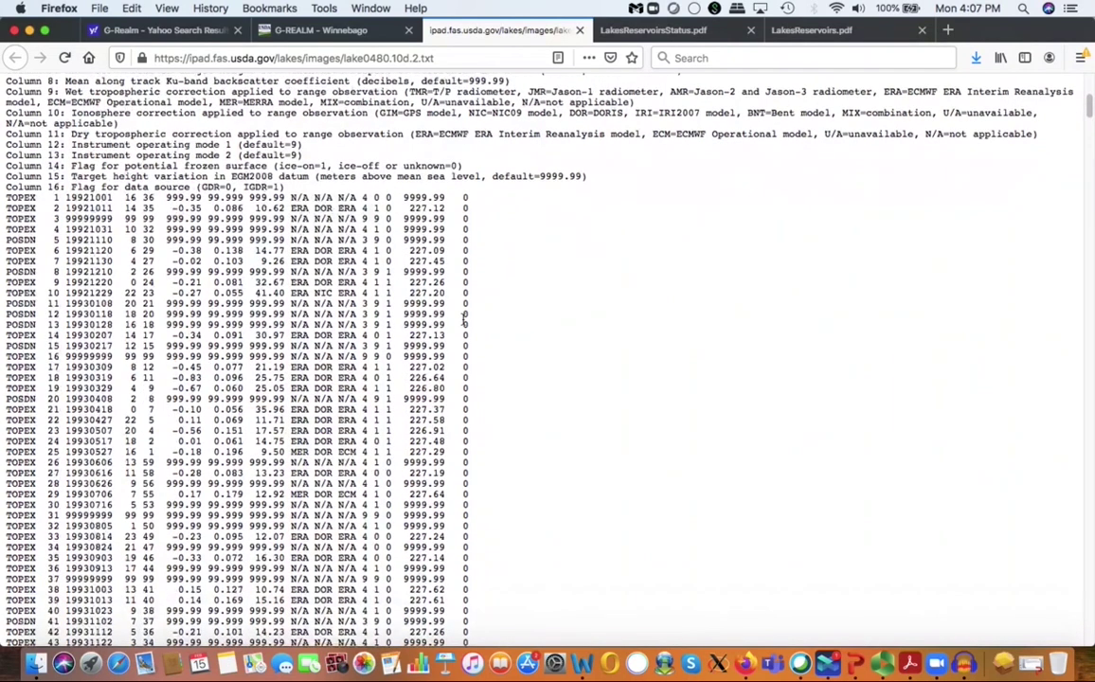
pyautogui.scroll(10, 464, 322)
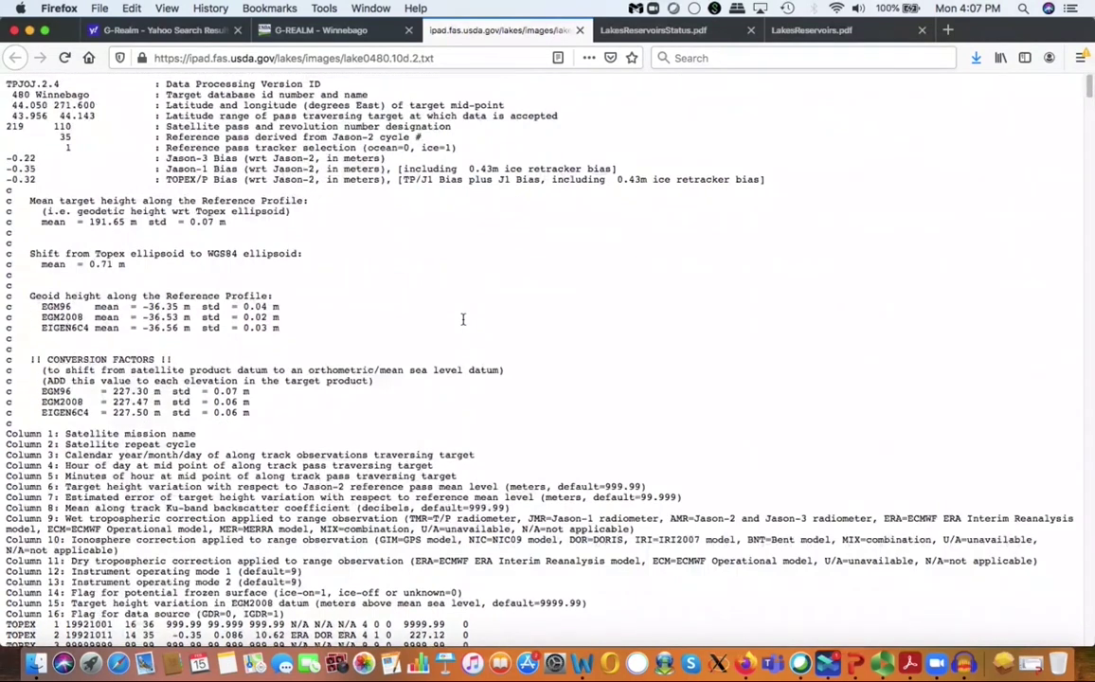
pyautogui.scroll(-2, 463, 319)
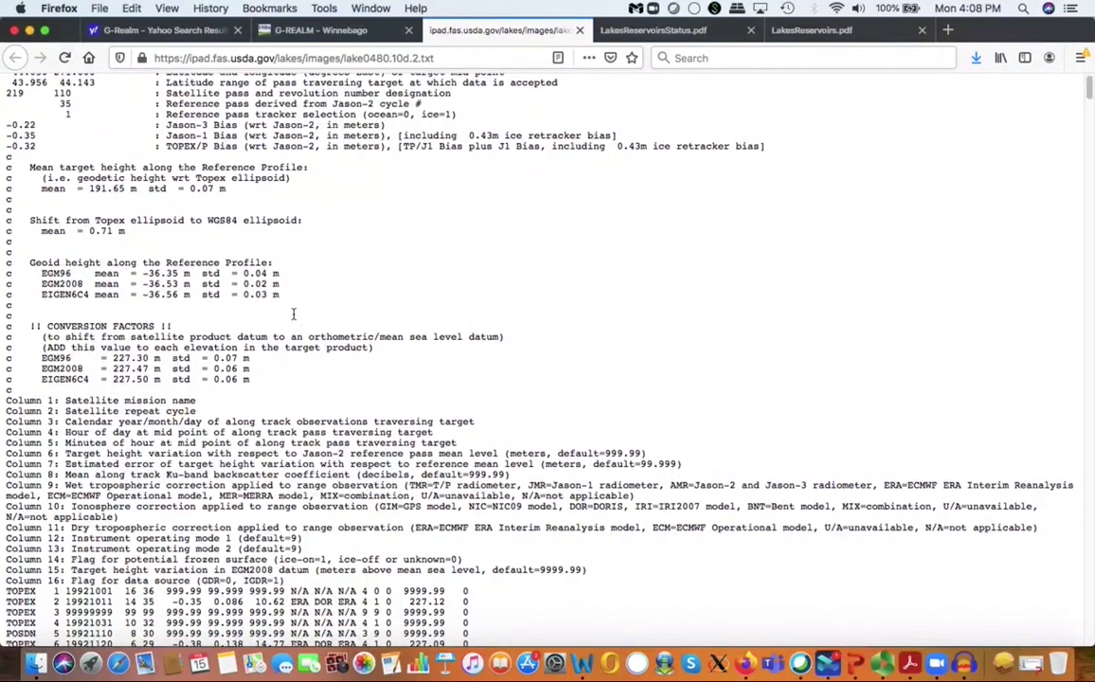
# Try to save the data file to the Desktop as the plain text document lake0480.10d.2 without replacing the existing copy
pyautogui.click(99, 9)
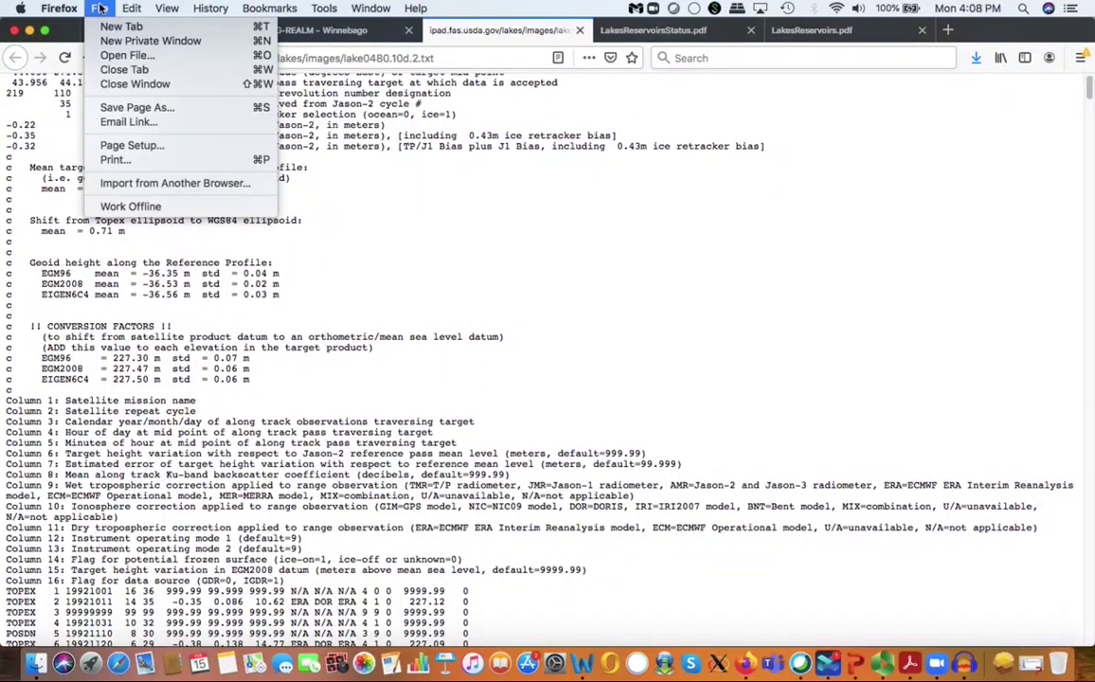
pyautogui.click(113, 110)
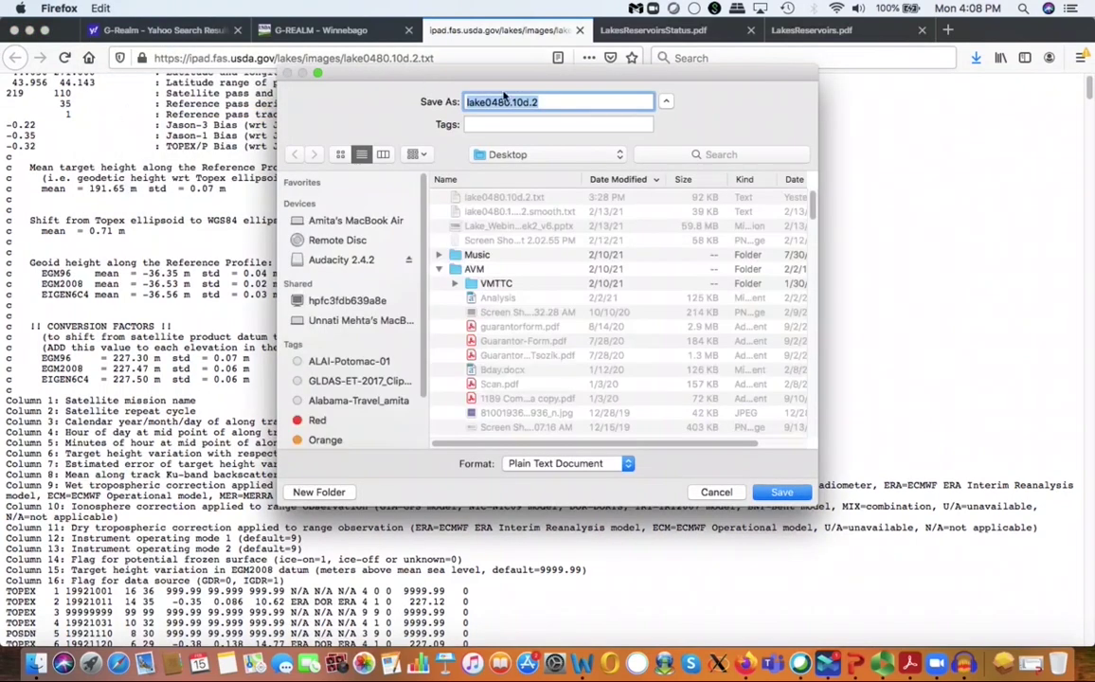
pyautogui.click(782, 493)
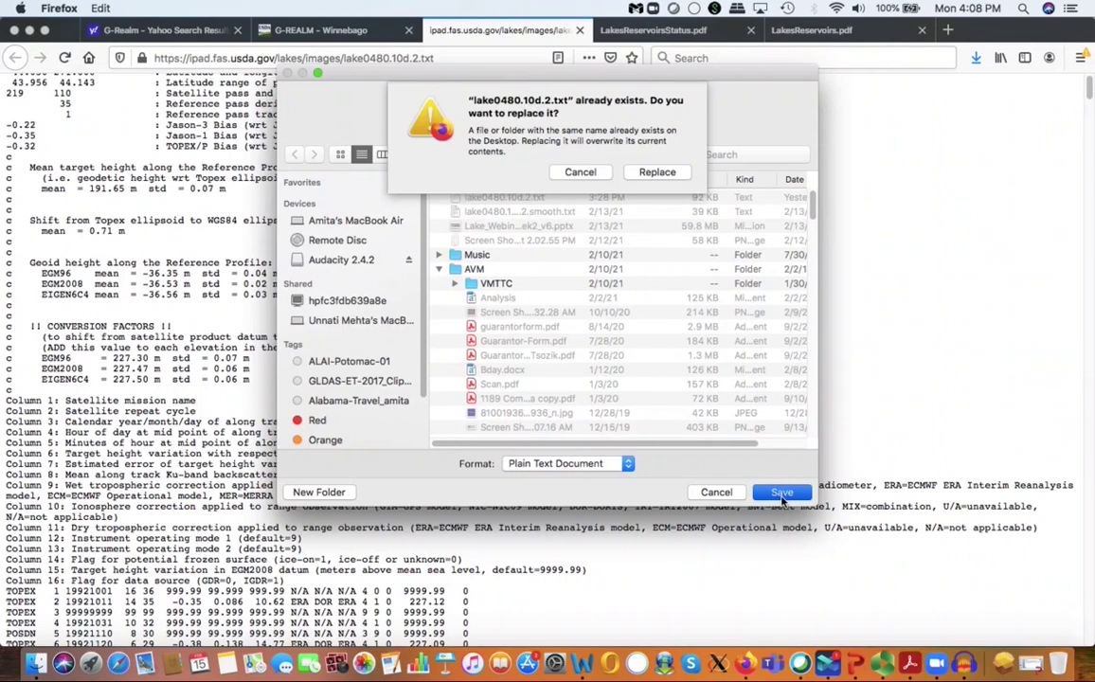
pyautogui.click(577, 173)
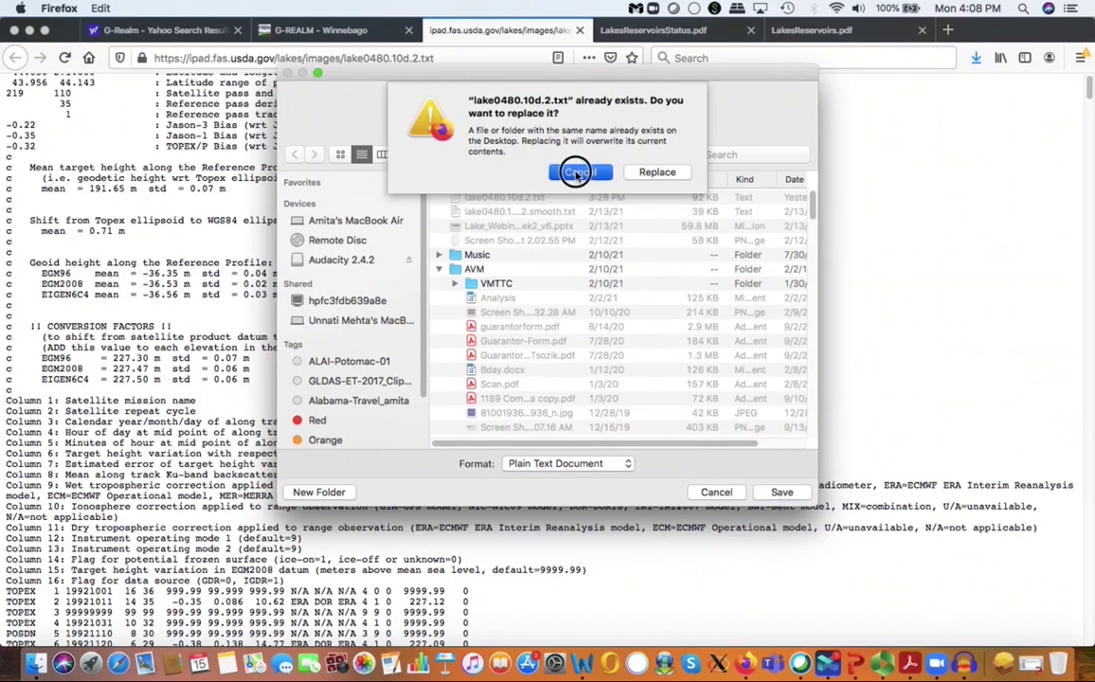
pyautogui.click(717, 492)
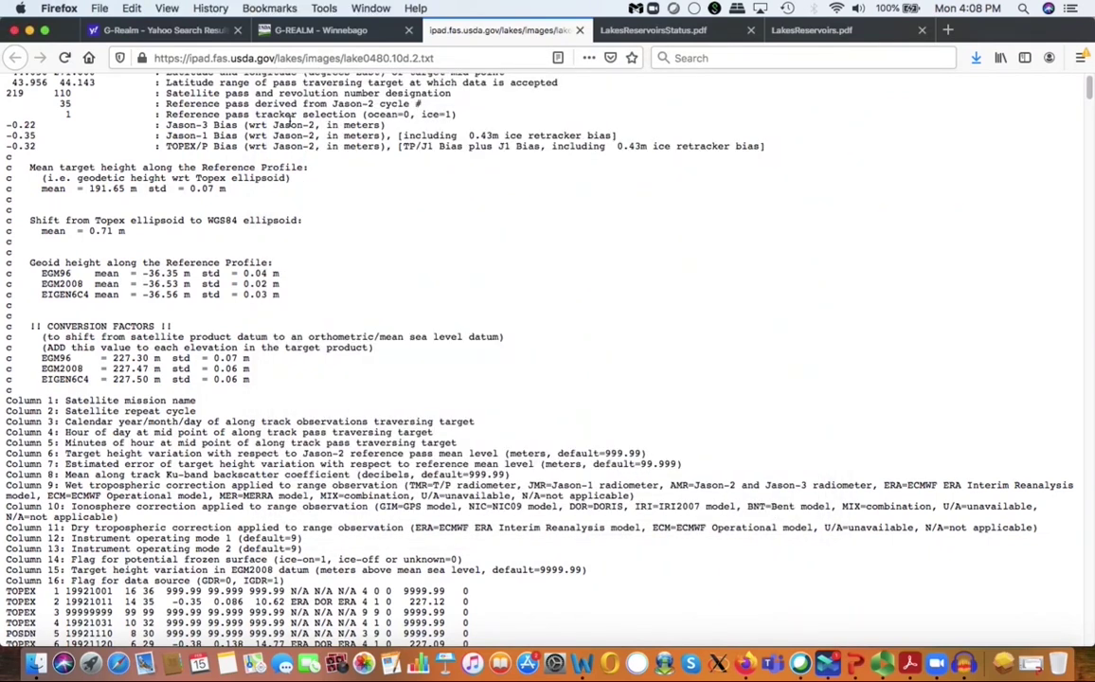
# Return to the G-REALM home page and open the Itaipu marker's page from South America on the Near Real Time products map
pyautogui.click(299, 31)
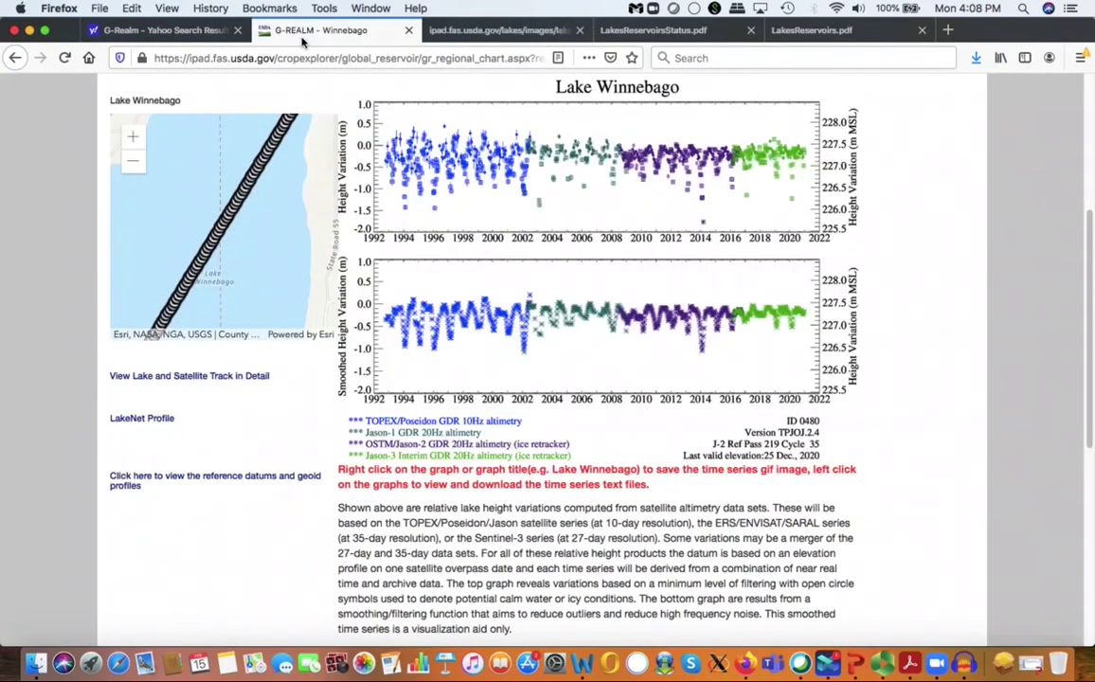
pyautogui.click(13, 58)
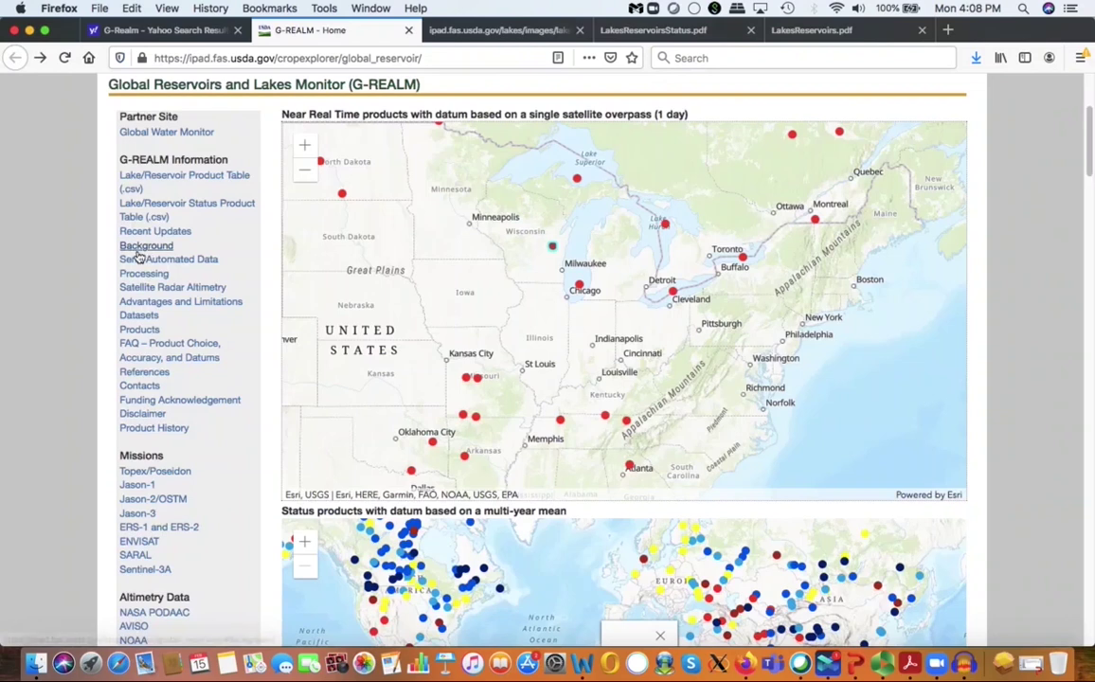
pyautogui.scroll(-2, 383, 404)
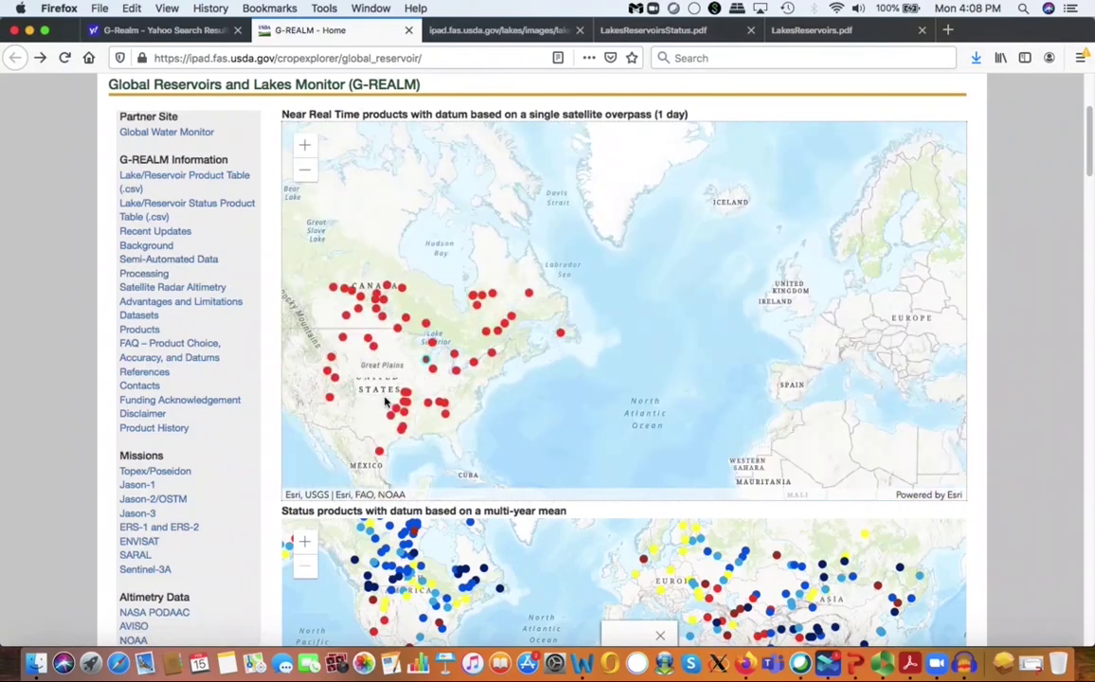
pyautogui.moveTo(391, 298); pyautogui.dragTo(398, 213)
pyautogui.moveTo(525, 464); pyautogui.dragTo(455, 284)
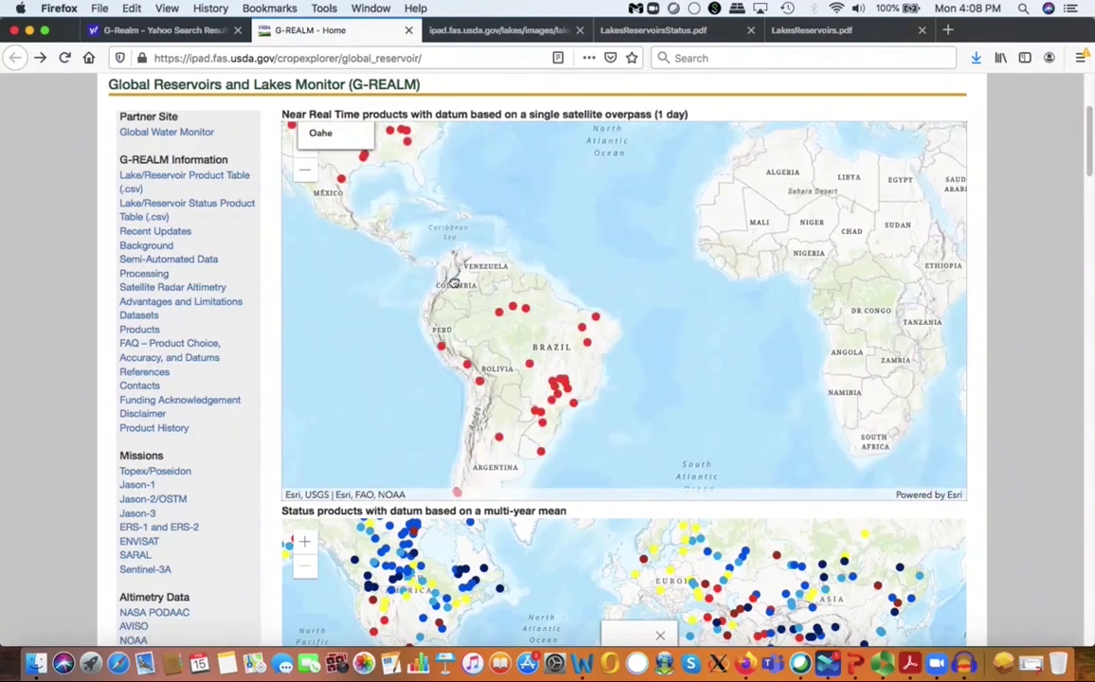
pyautogui.scroll(3, 454, 284)
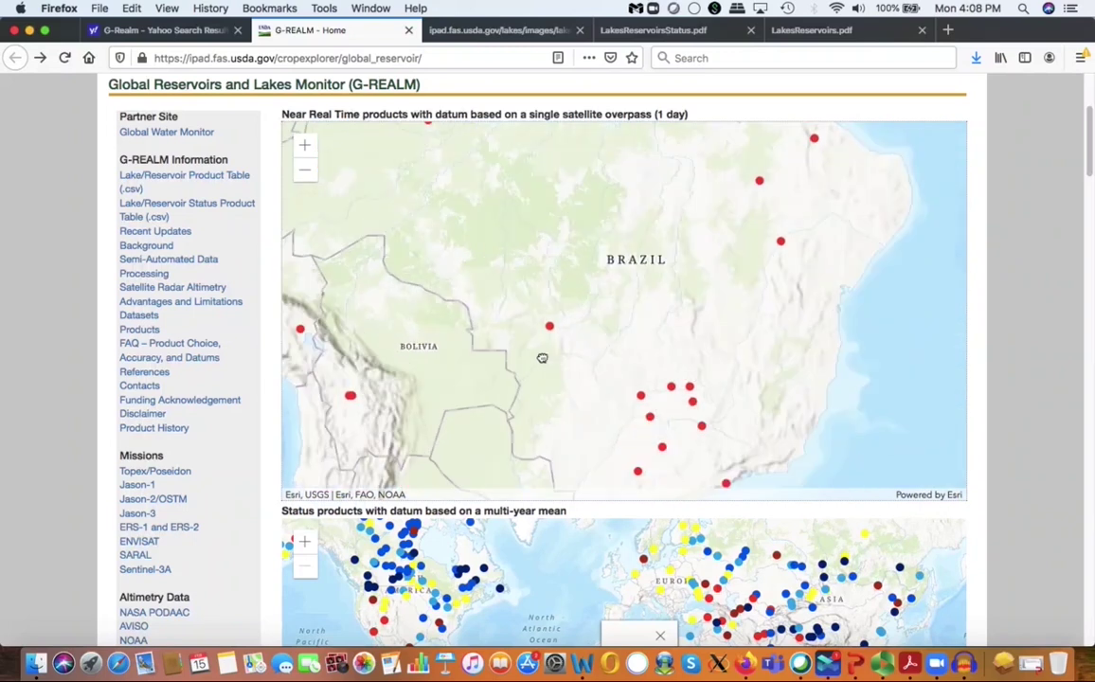
pyautogui.moveTo(541, 358); pyautogui.dragTo(513, 269)
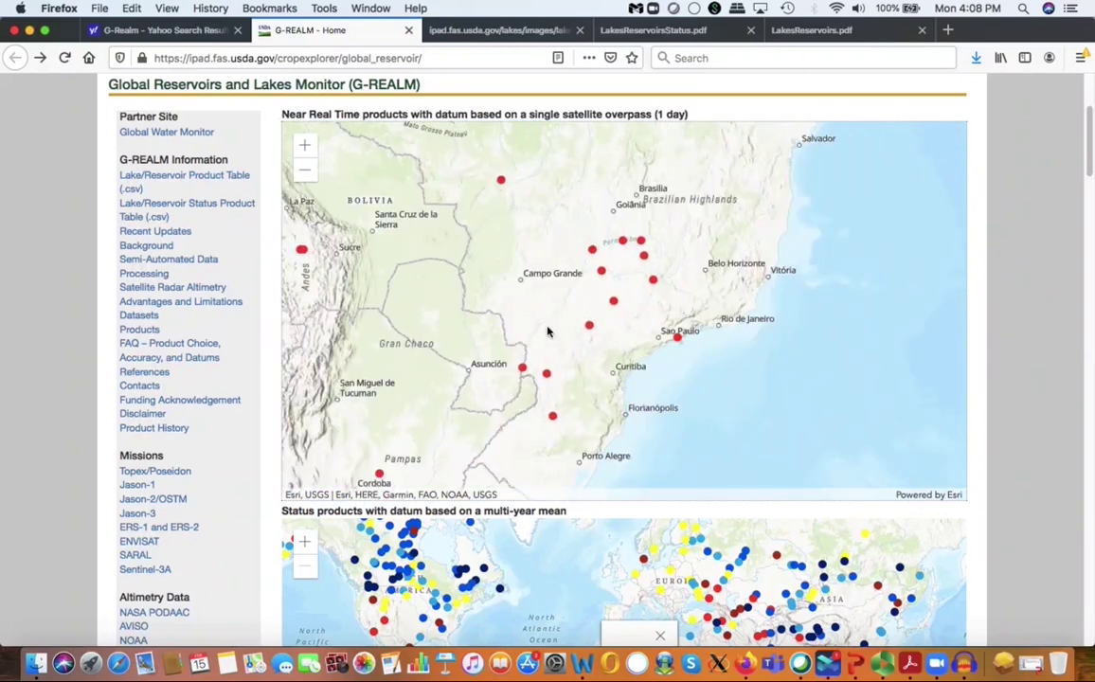
pyautogui.click(522, 367)
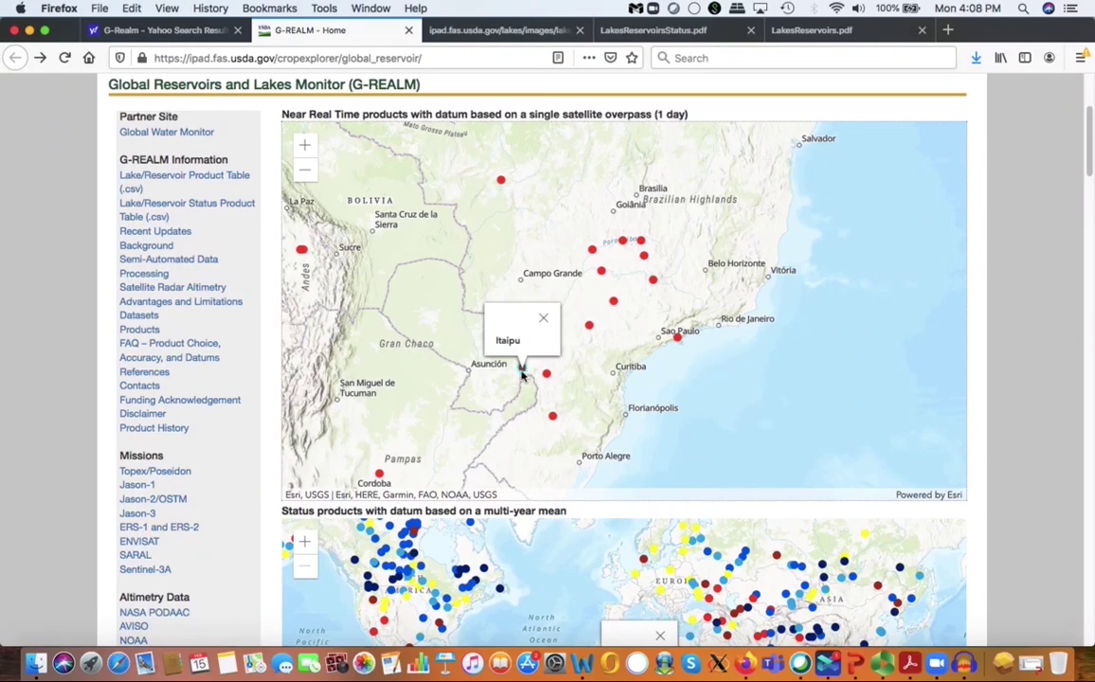
pyautogui.scroll(-1, 522, 368)
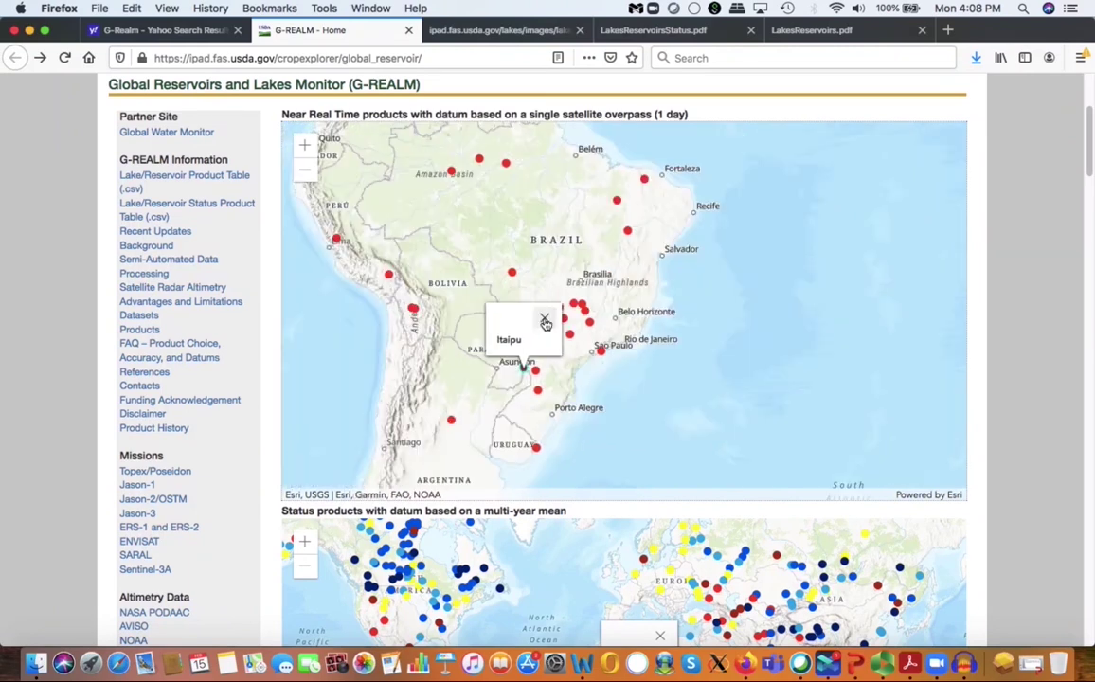
pyautogui.click(523, 369)
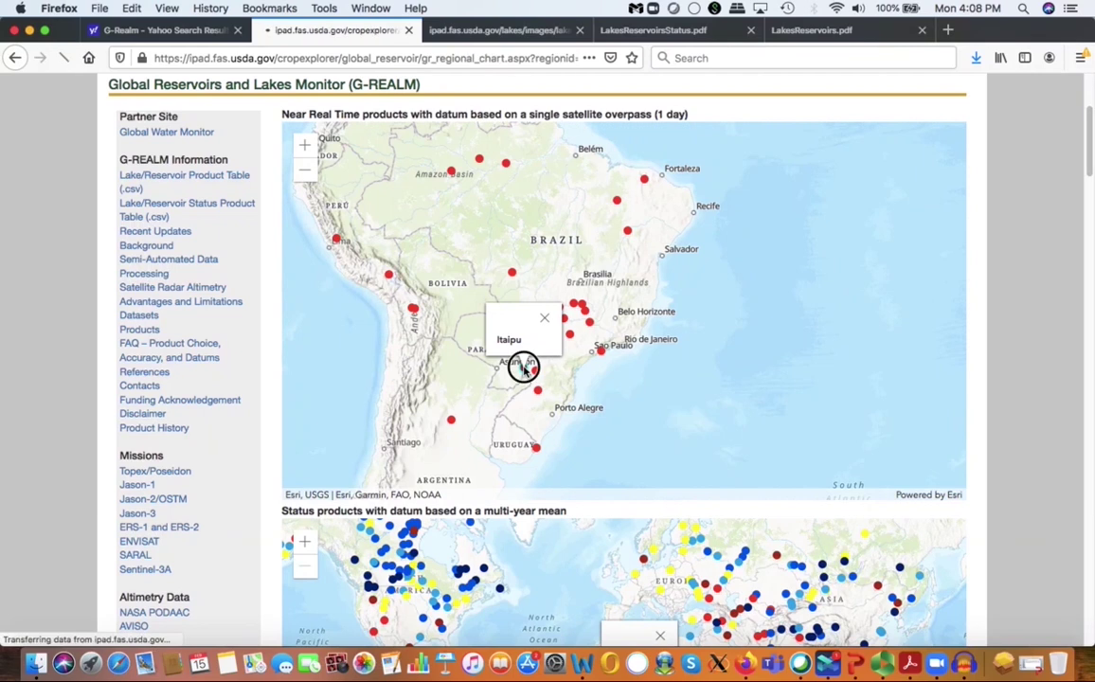
# Examine Lake Winnebago's height variation graphs through its marker on the Status products map, and return to the G-REALM home page
pyautogui.scroll(-4, 57, 478)
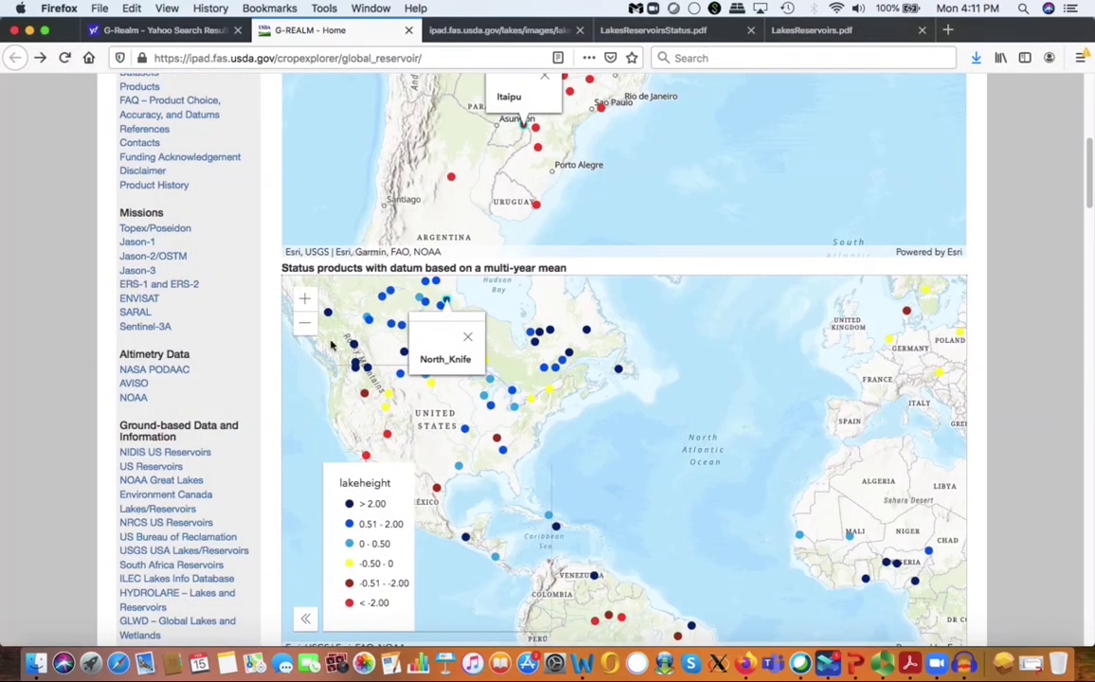
pyautogui.click(399, 374)
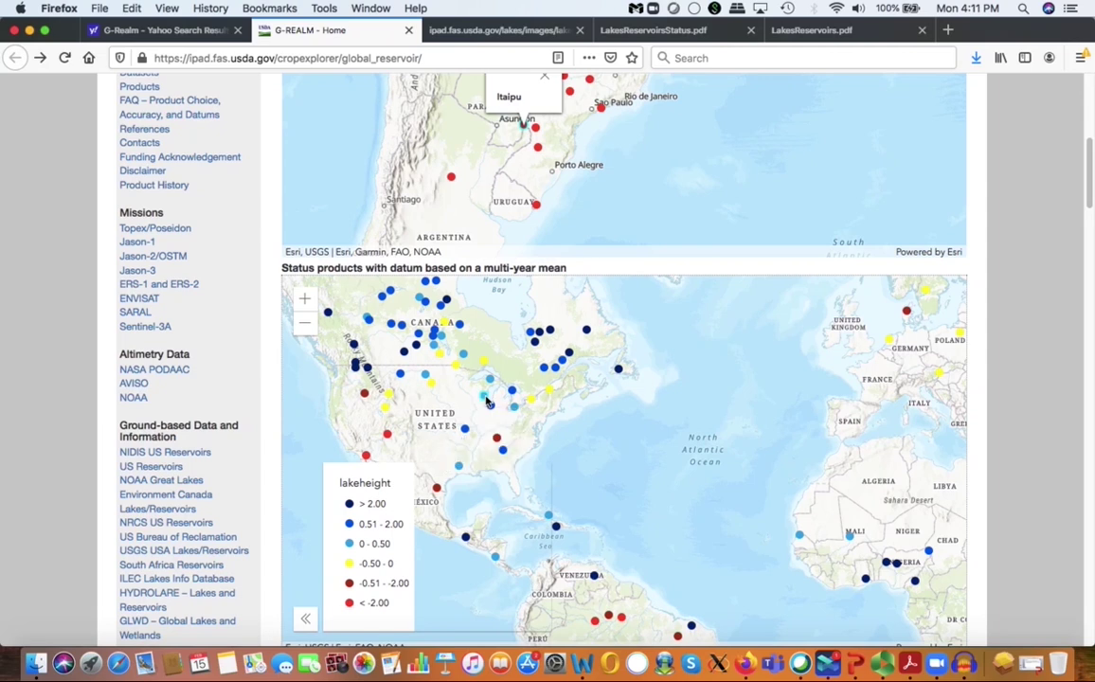
pyautogui.click(488, 401)
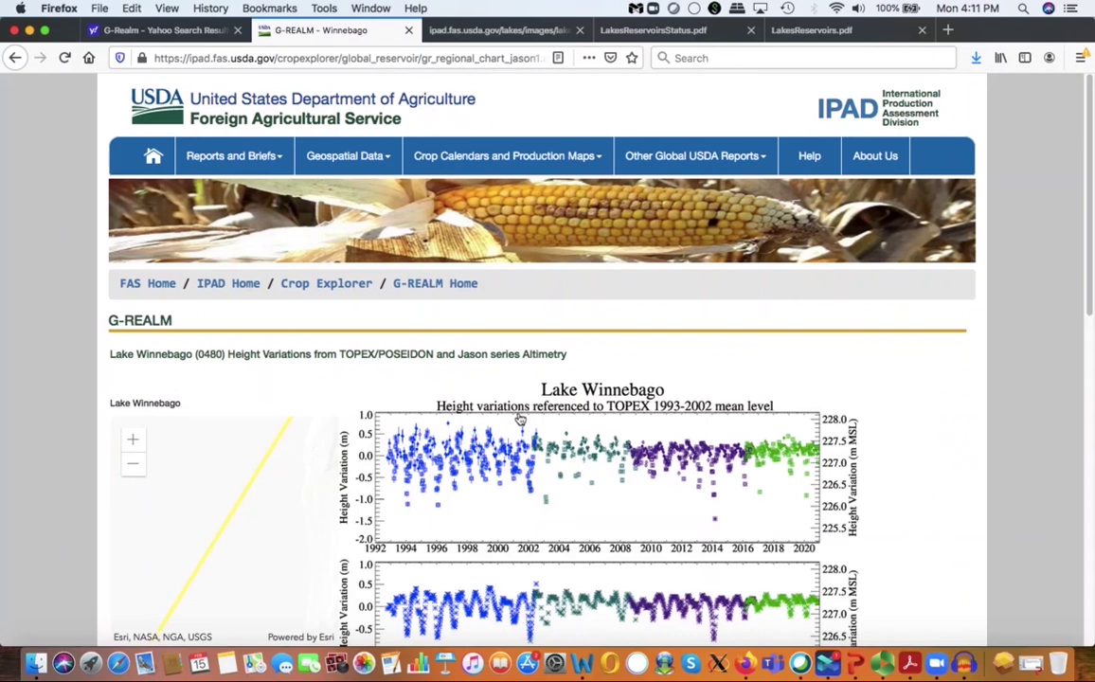
pyautogui.scroll(-3, 682, 409)
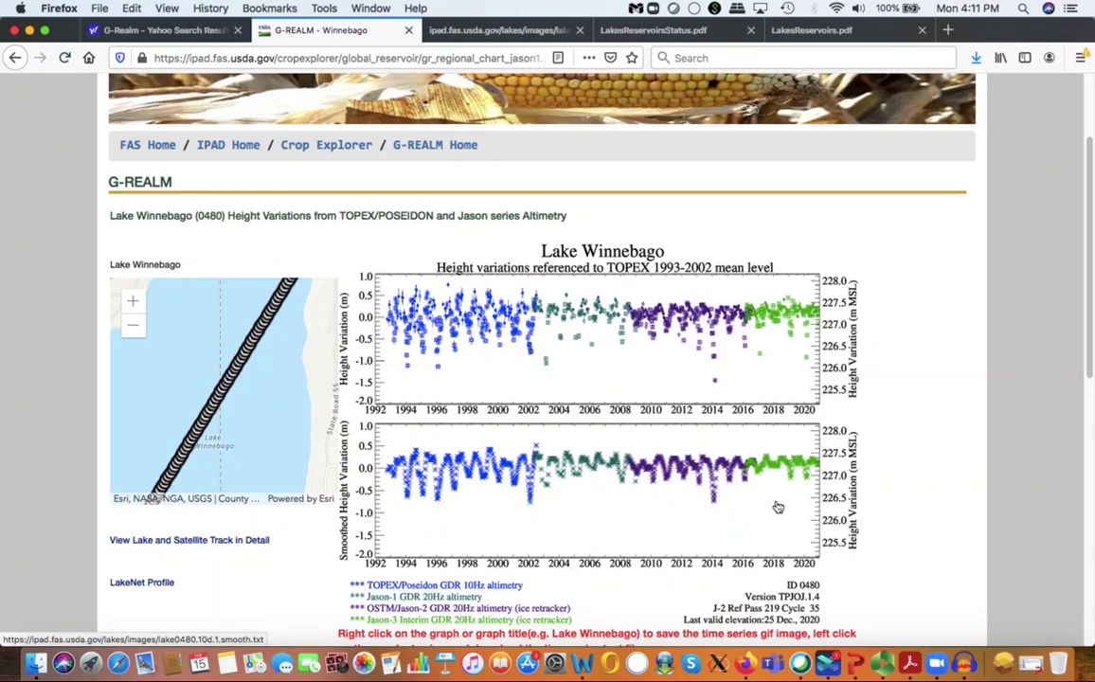
pyautogui.click(15, 58)
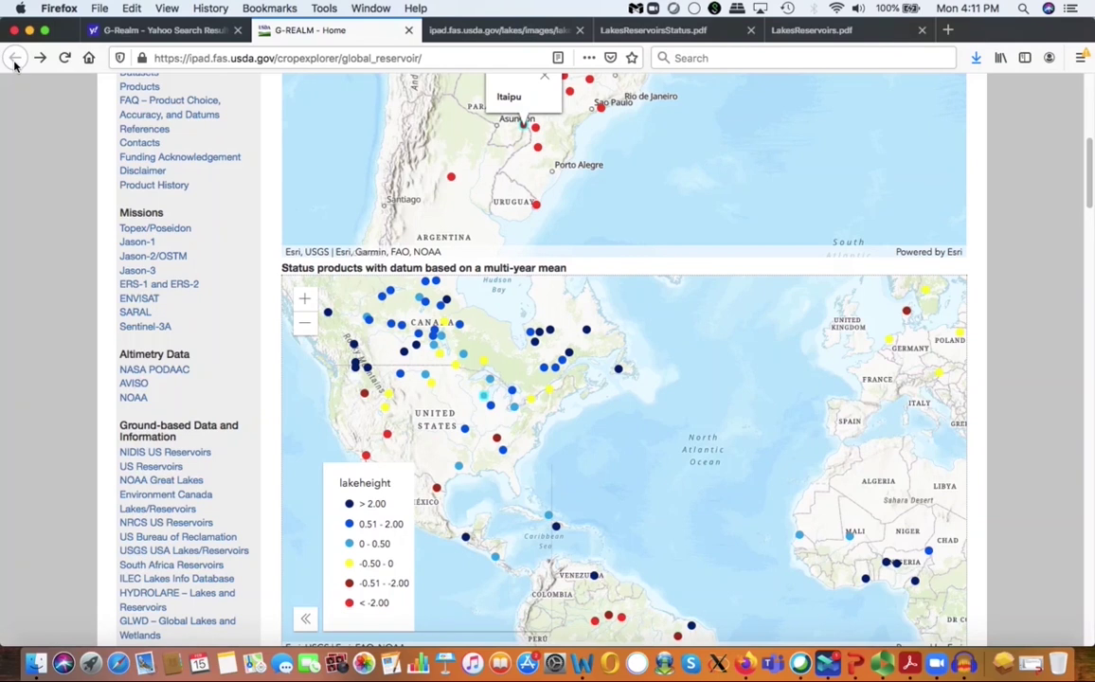
# Identify the Volta marker and open the Bankim marker's page in West Africa on the Status products map
pyautogui.scroll(-1, 62, 272)
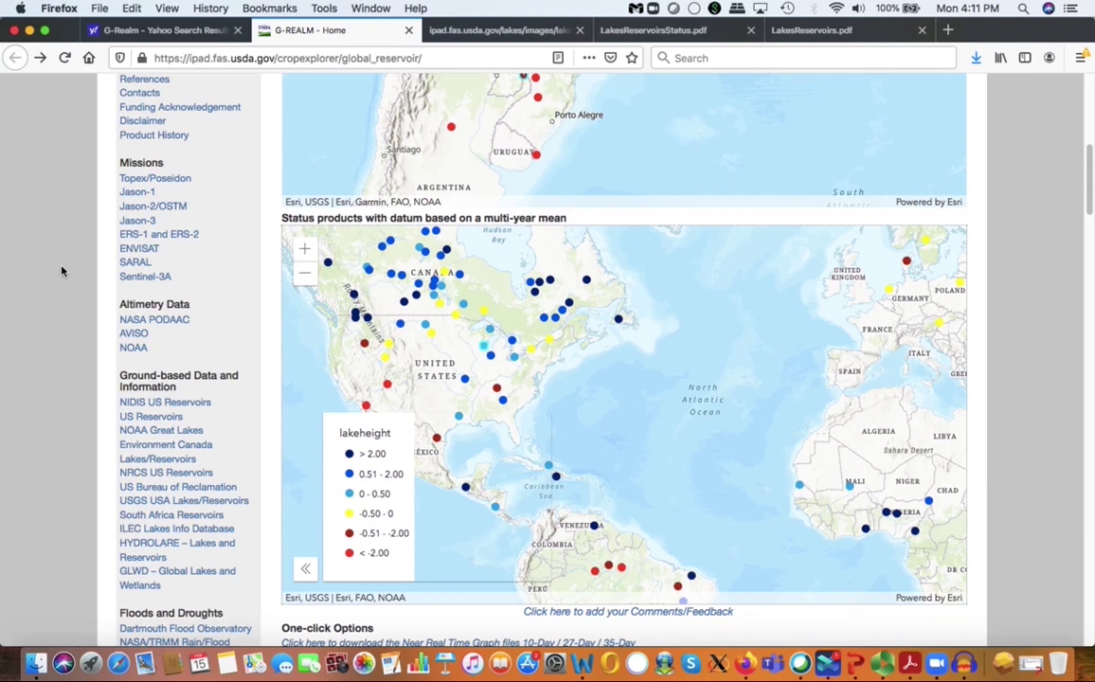
pyautogui.scroll(-2, 65, 276)
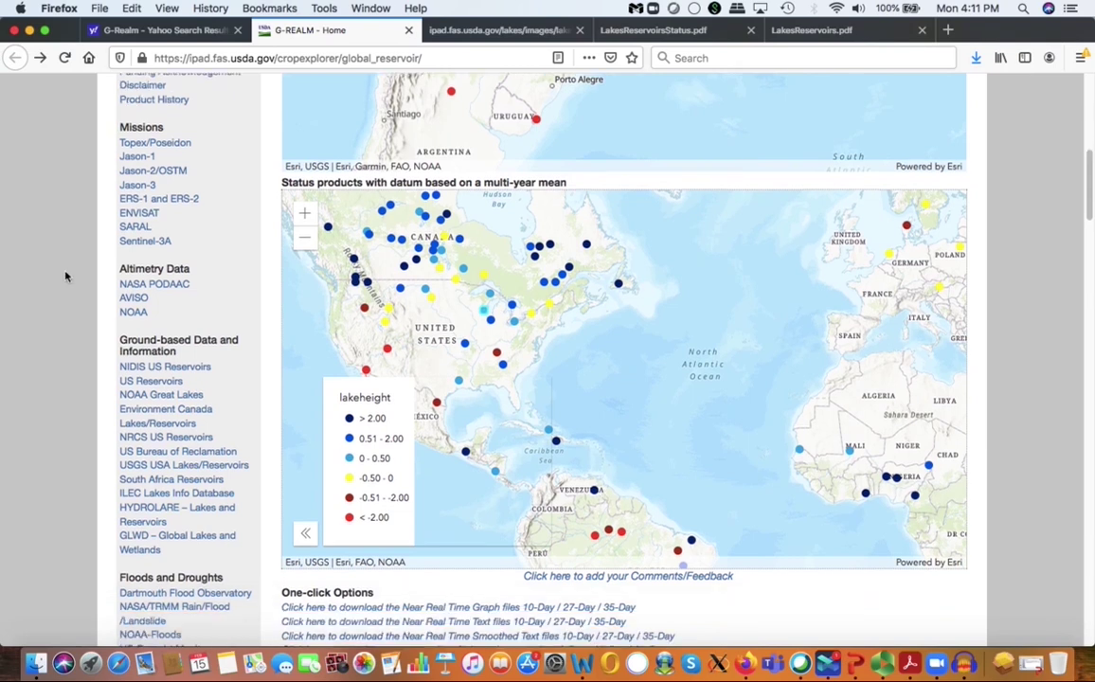
pyautogui.scroll(-5, 66, 275)
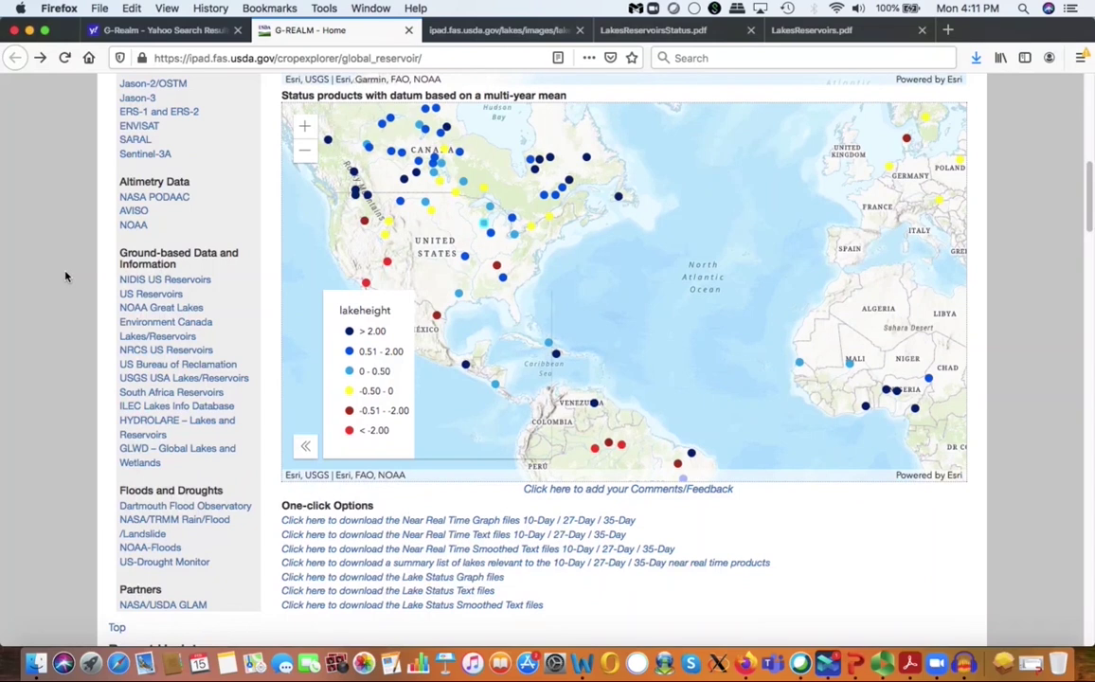
pyautogui.scroll(-3, 65, 276)
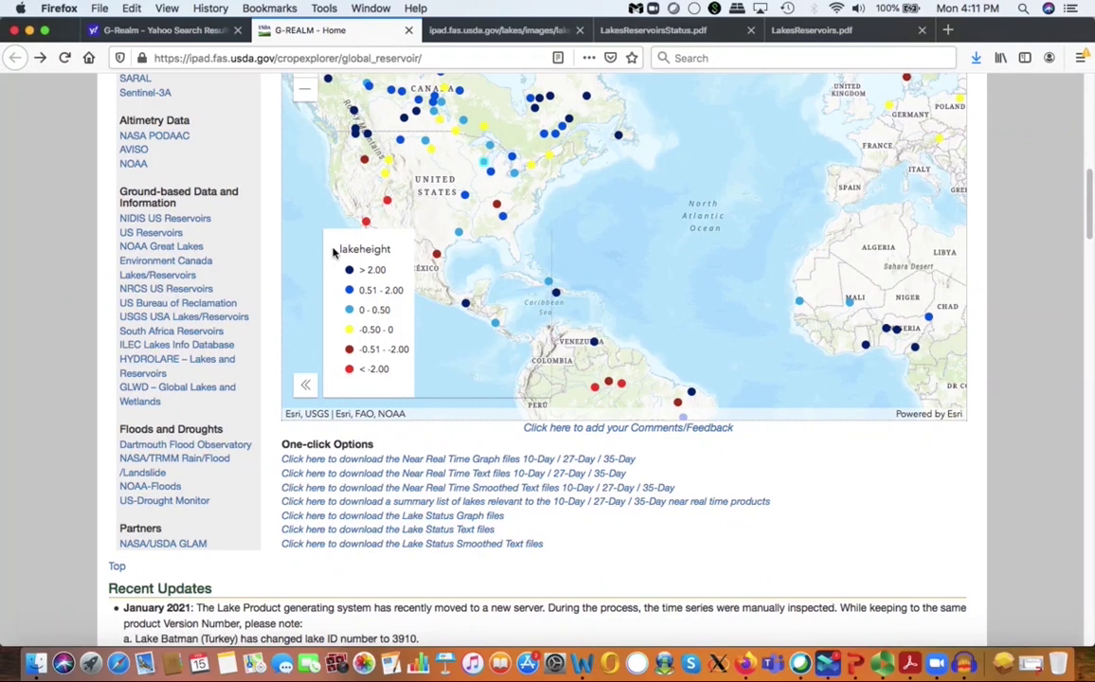
pyautogui.click(864, 346)
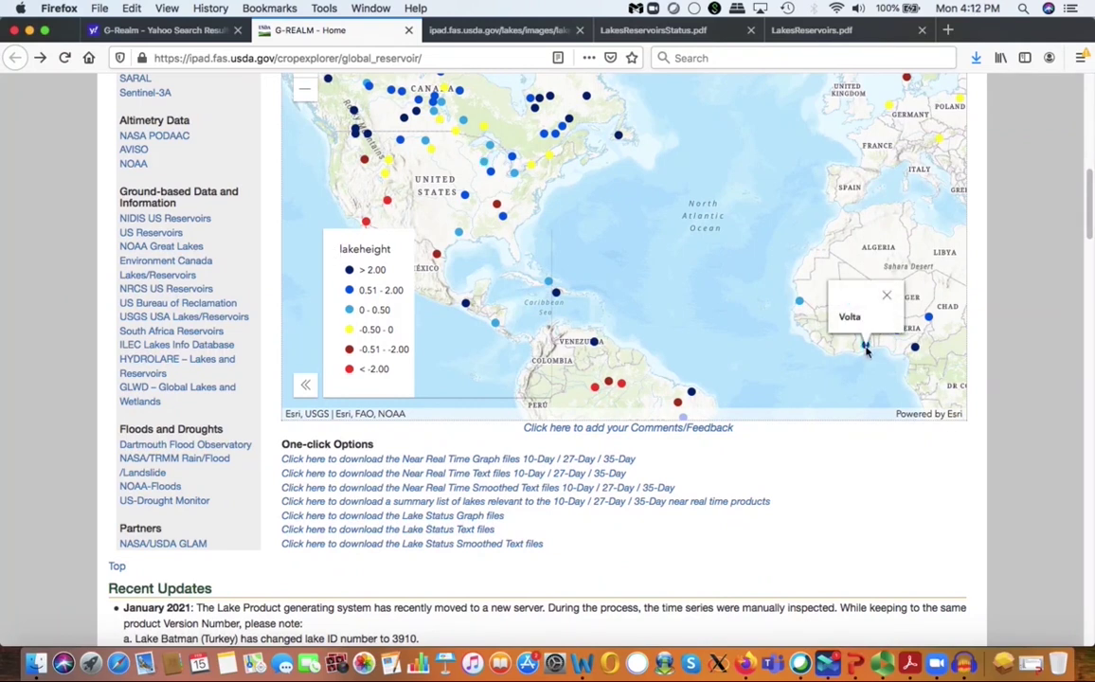
pyautogui.click(914, 347)
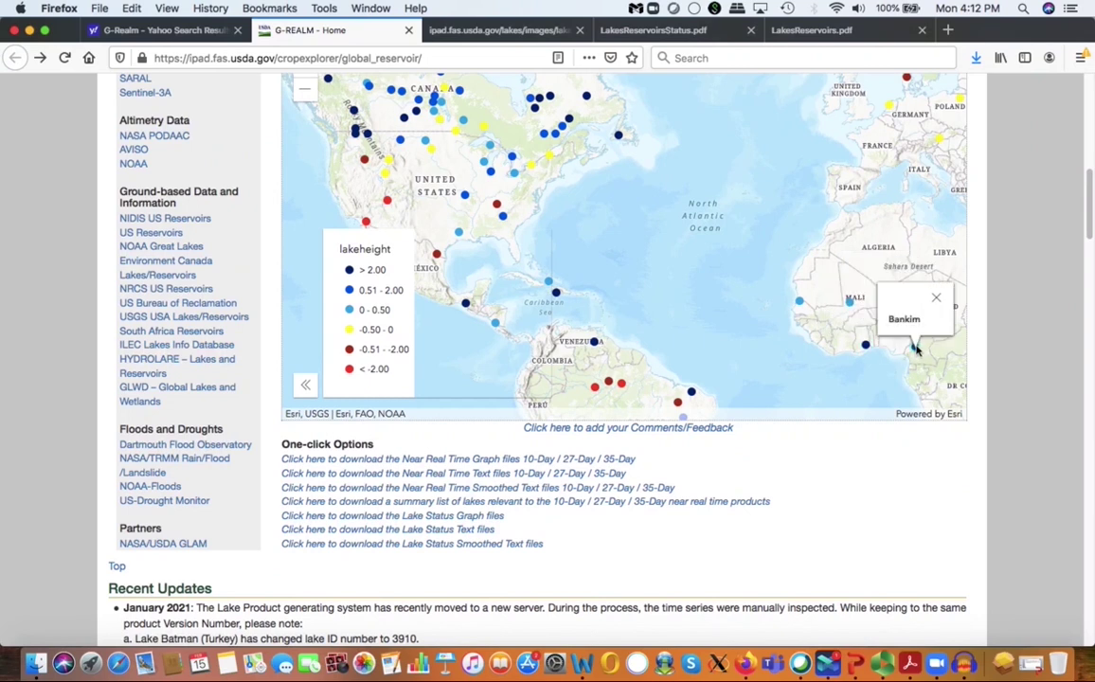
pyautogui.click(912, 347)
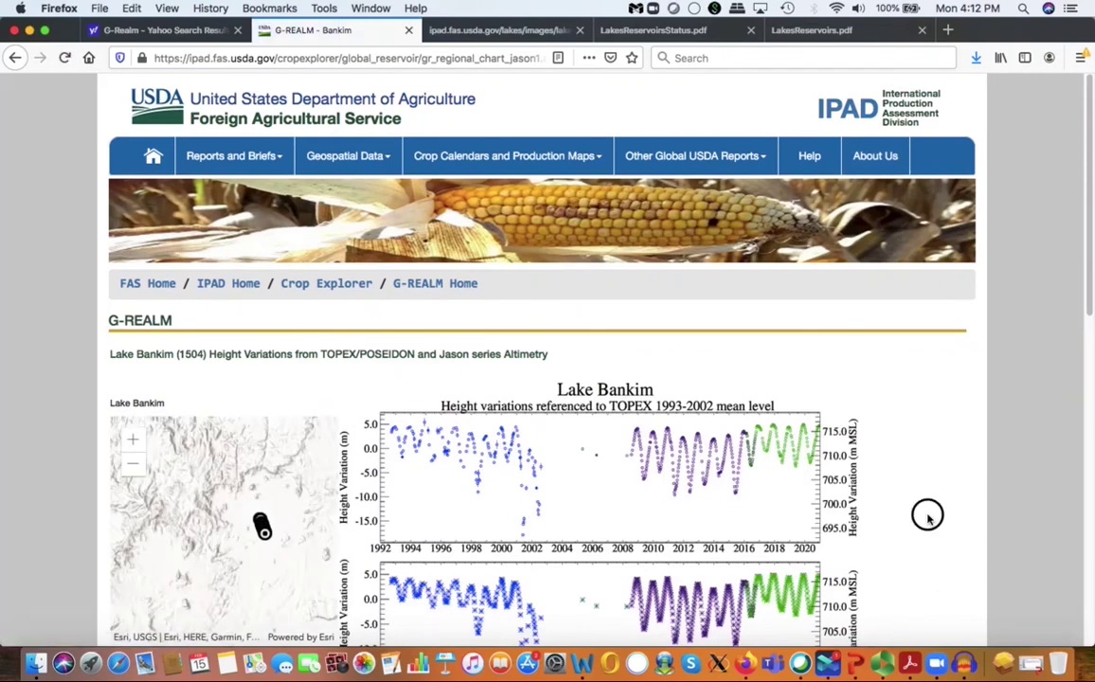
# Examine Lake Bankim's height variation graphs with their legend and notes, and switch to the presentation's References slide
pyautogui.scroll(-3, 1014, 425)
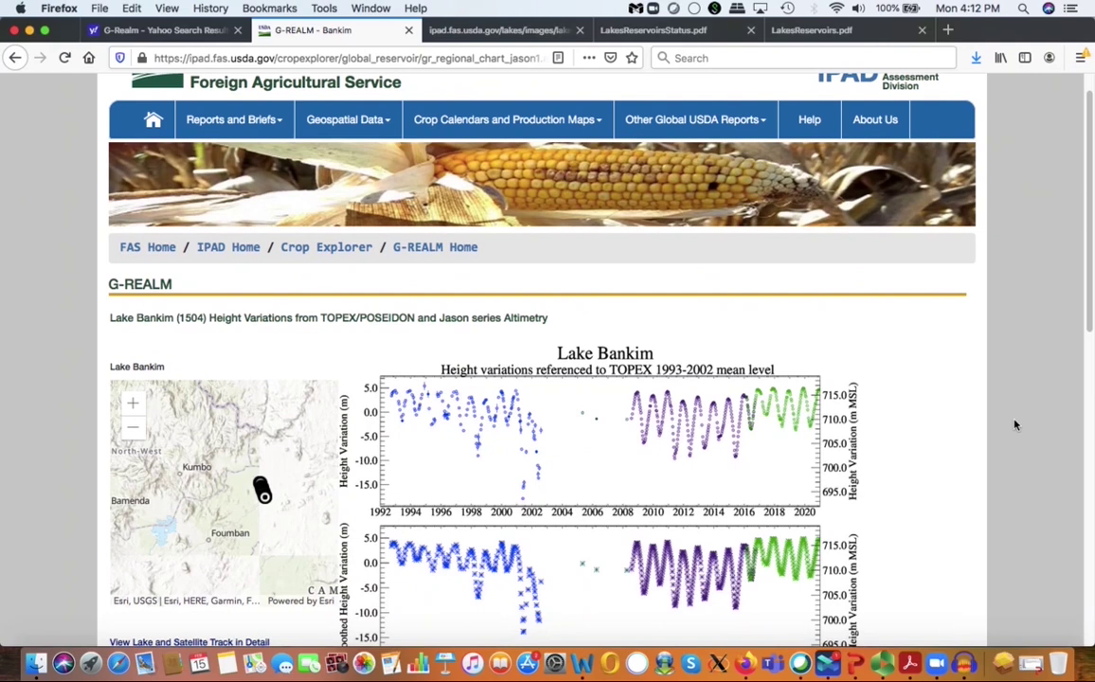
pyautogui.scroll(-4, 1014, 425)
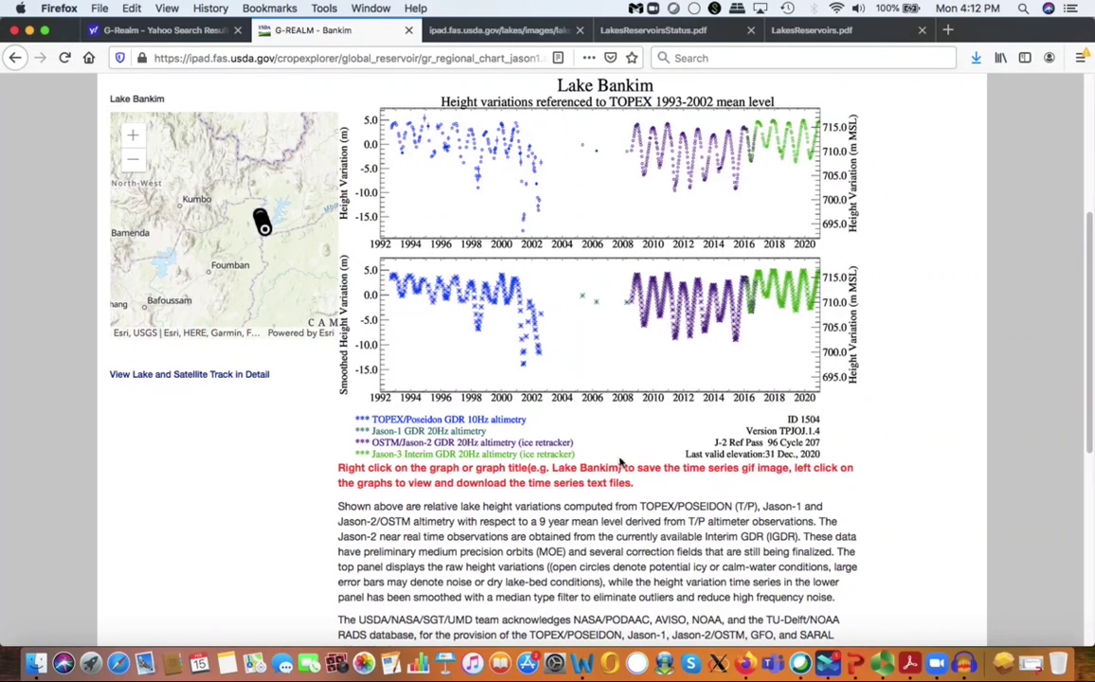
pyautogui.click(1032, 668)
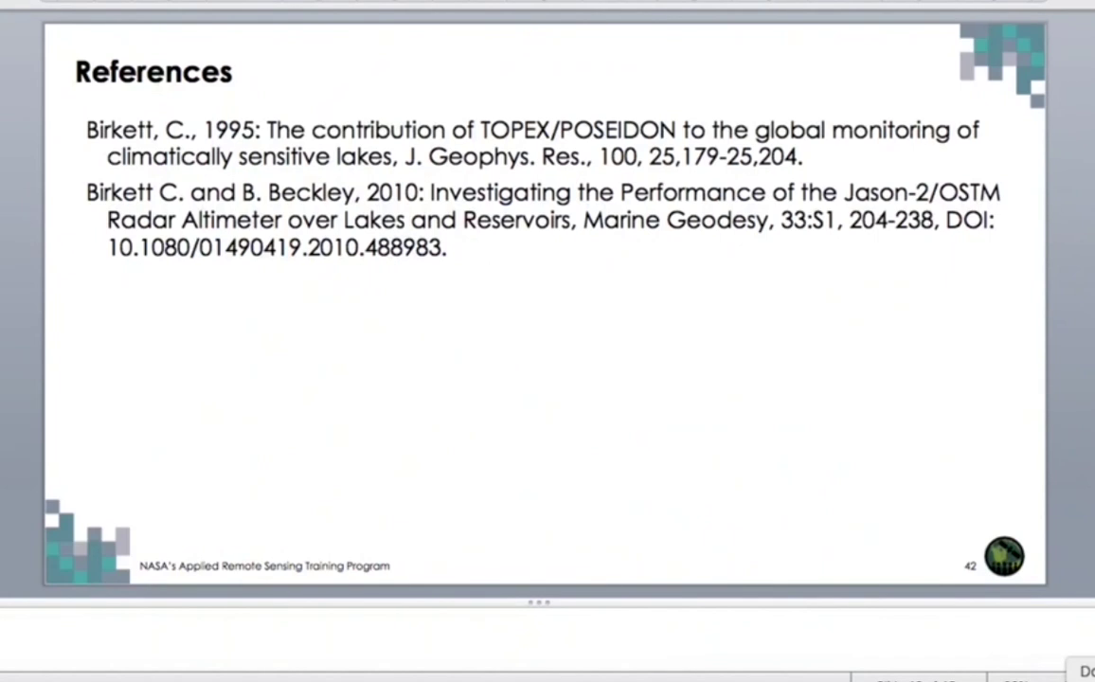
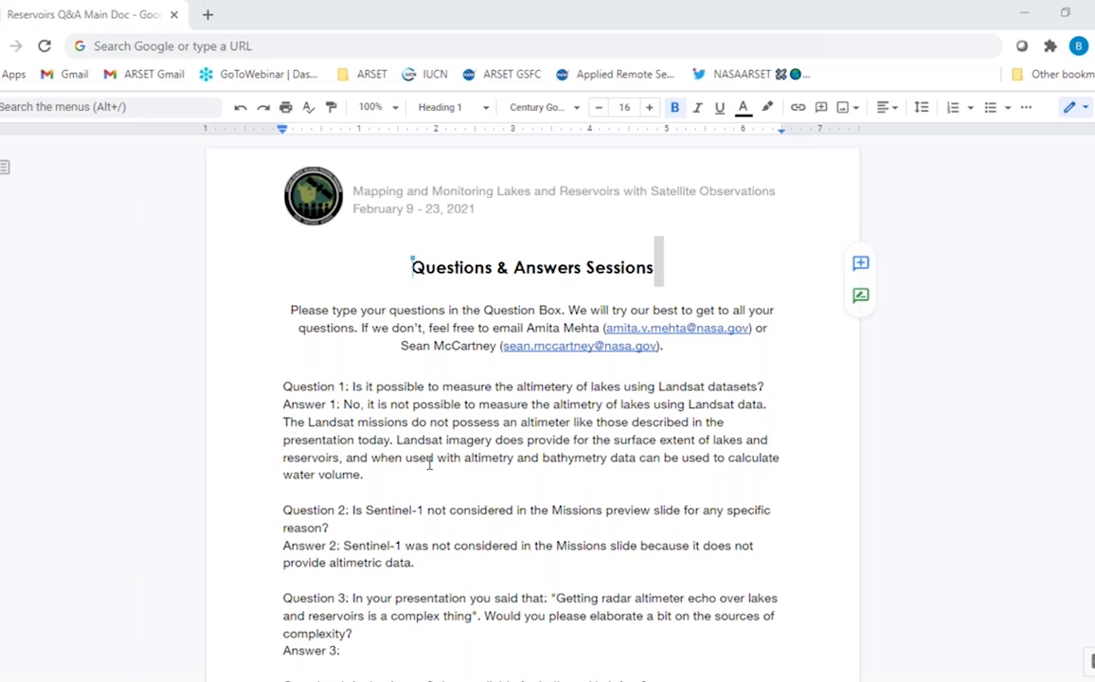
# Extend Answer 2 in the Q&A document with "Sentinel-3 does. Sentinel-1 can be used for extent mapping."
pyautogui.click(453, 563)
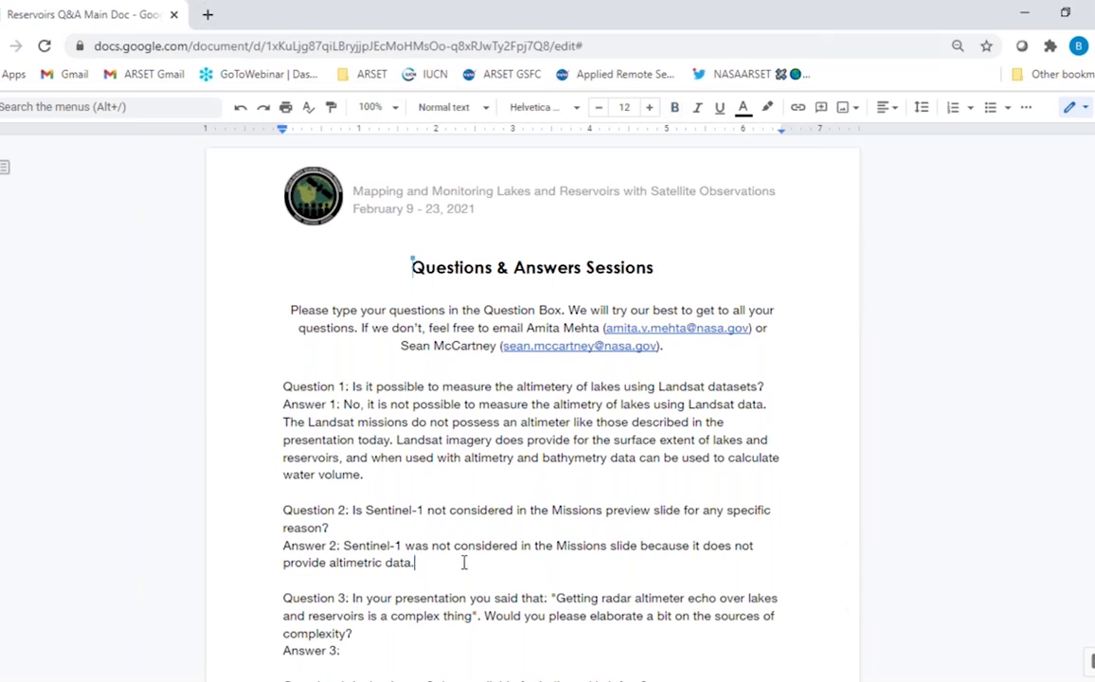
pyautogui.scroll(-5, 464, 562)
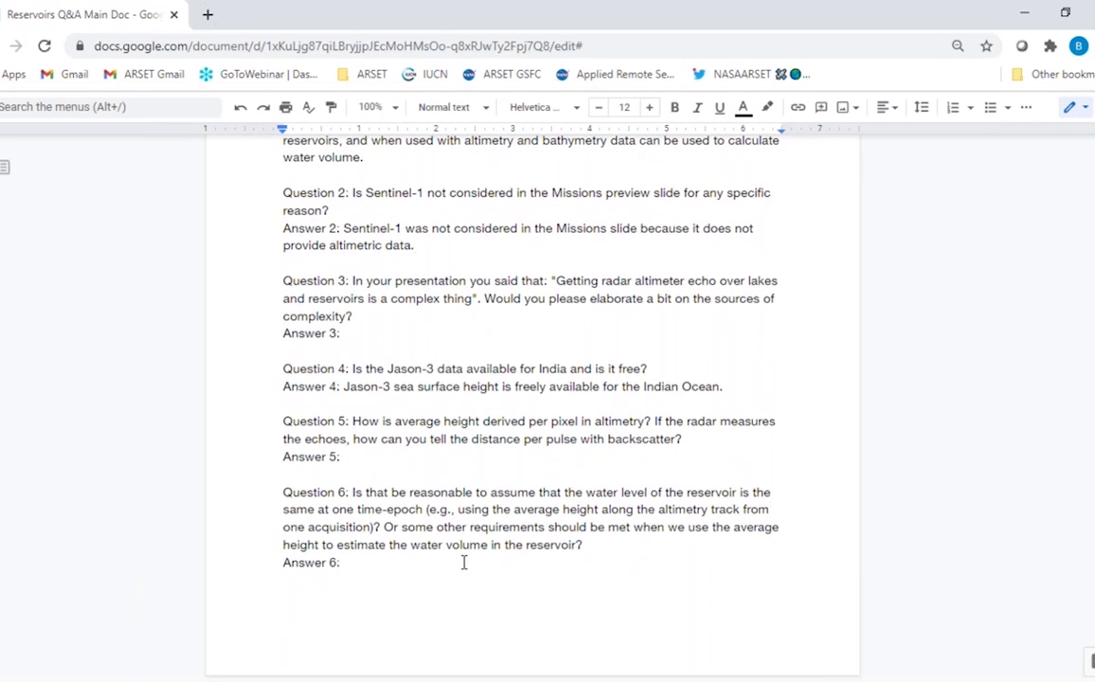
pyautogui.click(586, 43)
pyautogui.press('BackSpace')
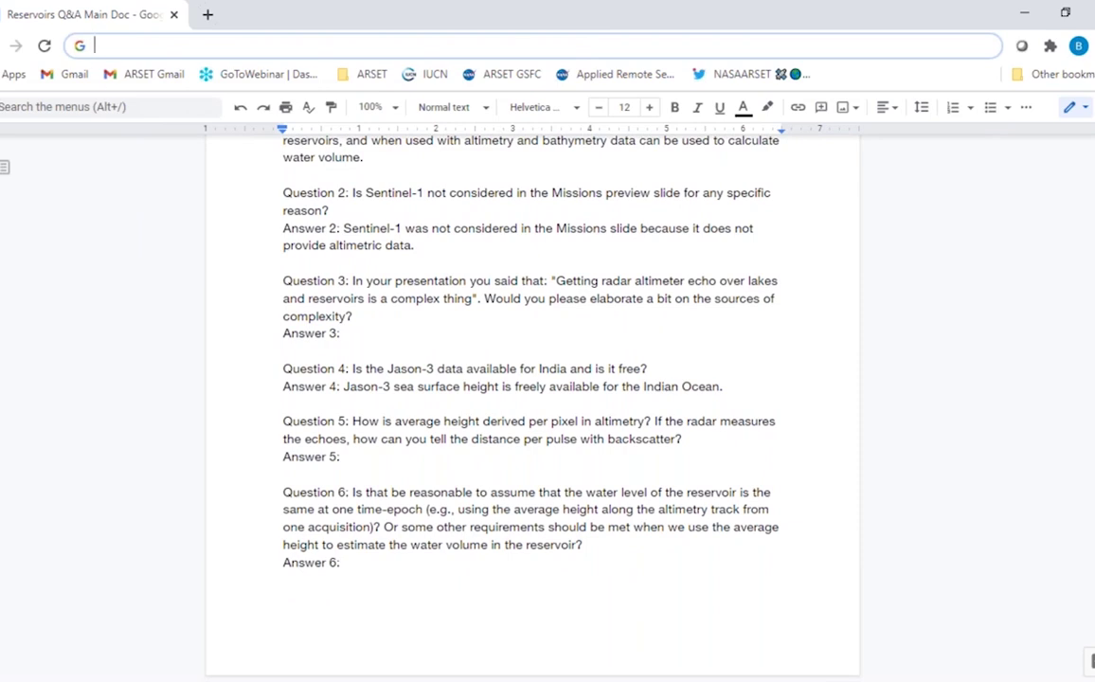
pyautogui.click(418, 246)
pyautogui.write('S')
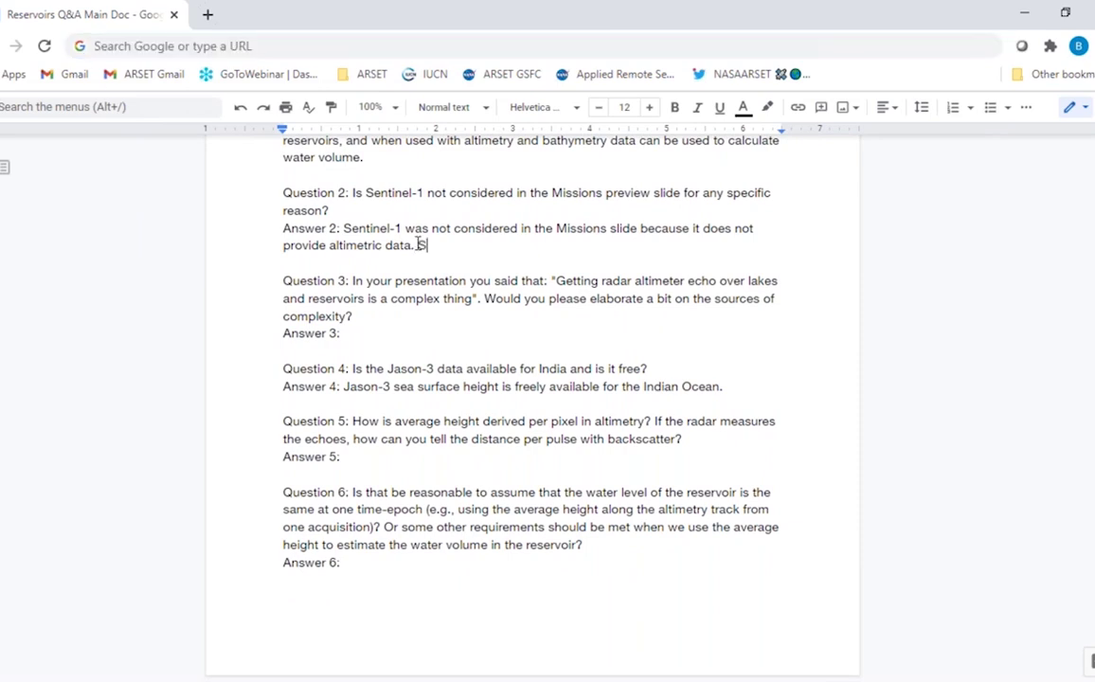
pyautogui.write('entinel-3 does. ')
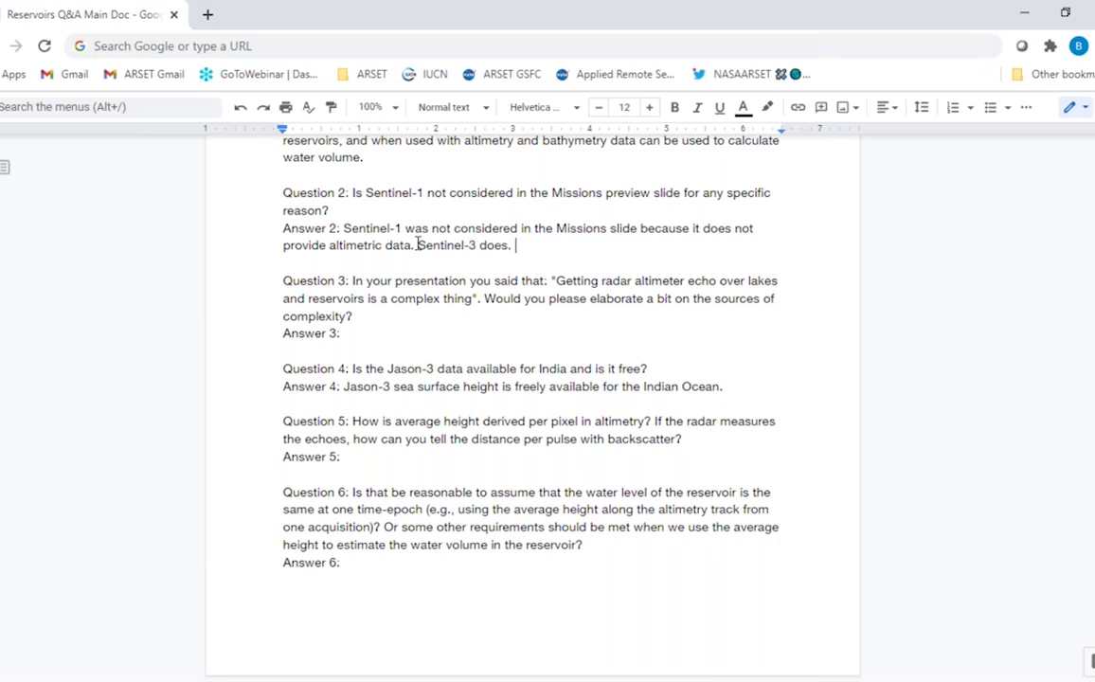
pyautogui.write('Sentinel-1 can be used for e')
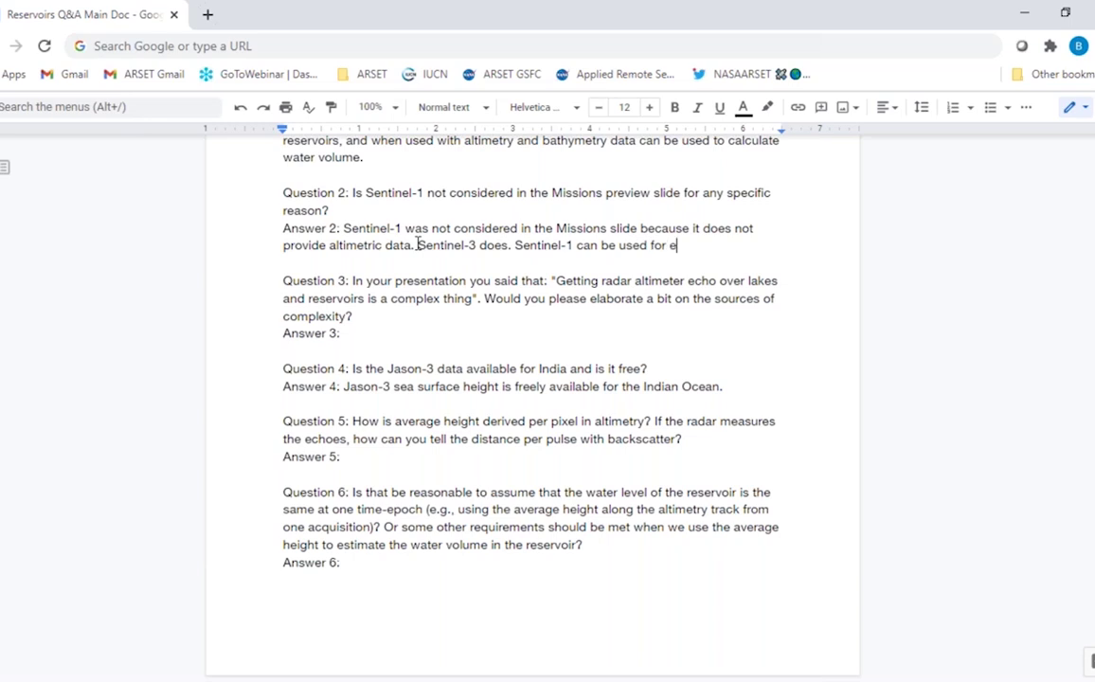
pyautogui.write('xtent mapping')
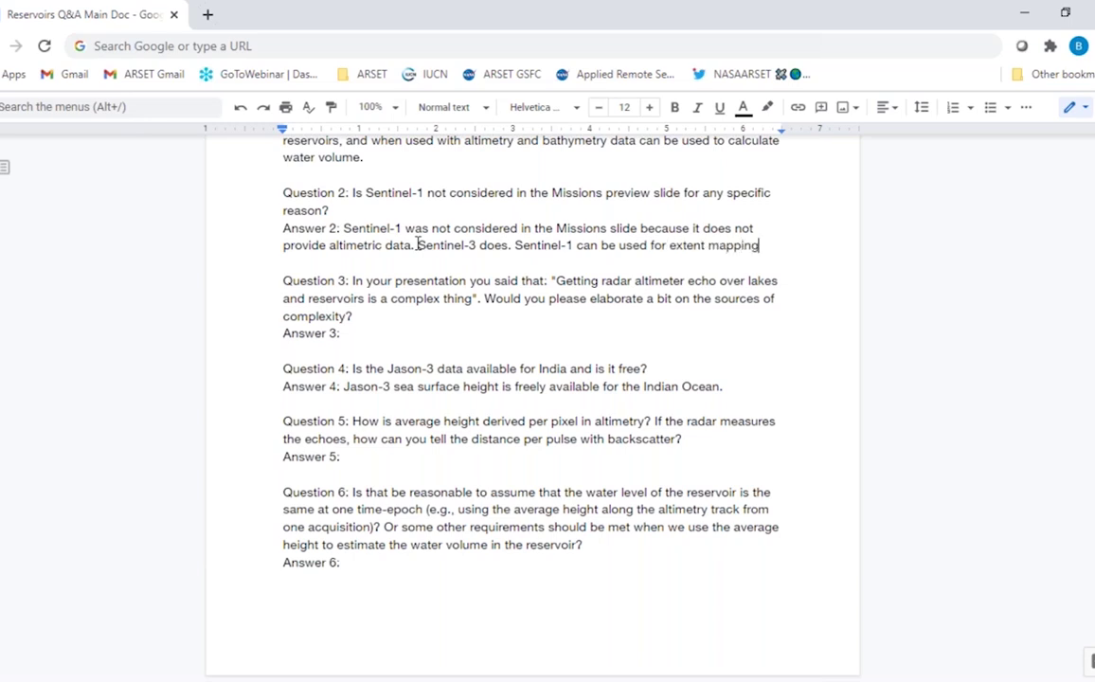
pyautogui.write('.')
# Begin Answer 3 with "Getting height from that echo is the complex. If you want to"
pyautogui.click(352, 332)
pyautogui.write('Getting hei')
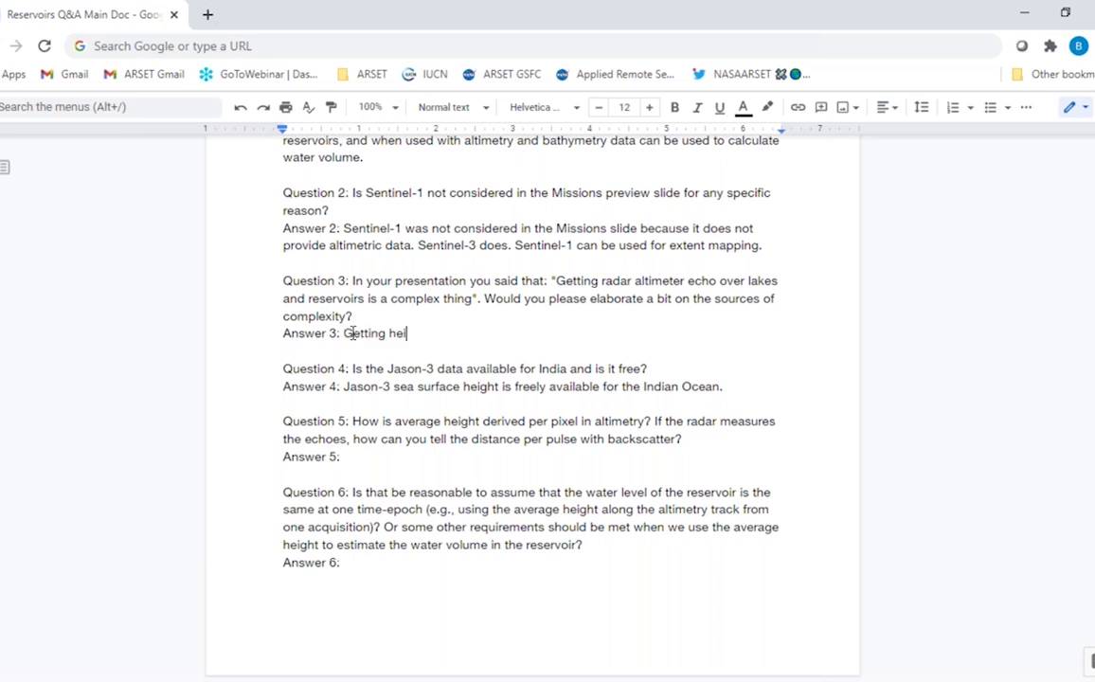
pyautogui.write('ght from that e')
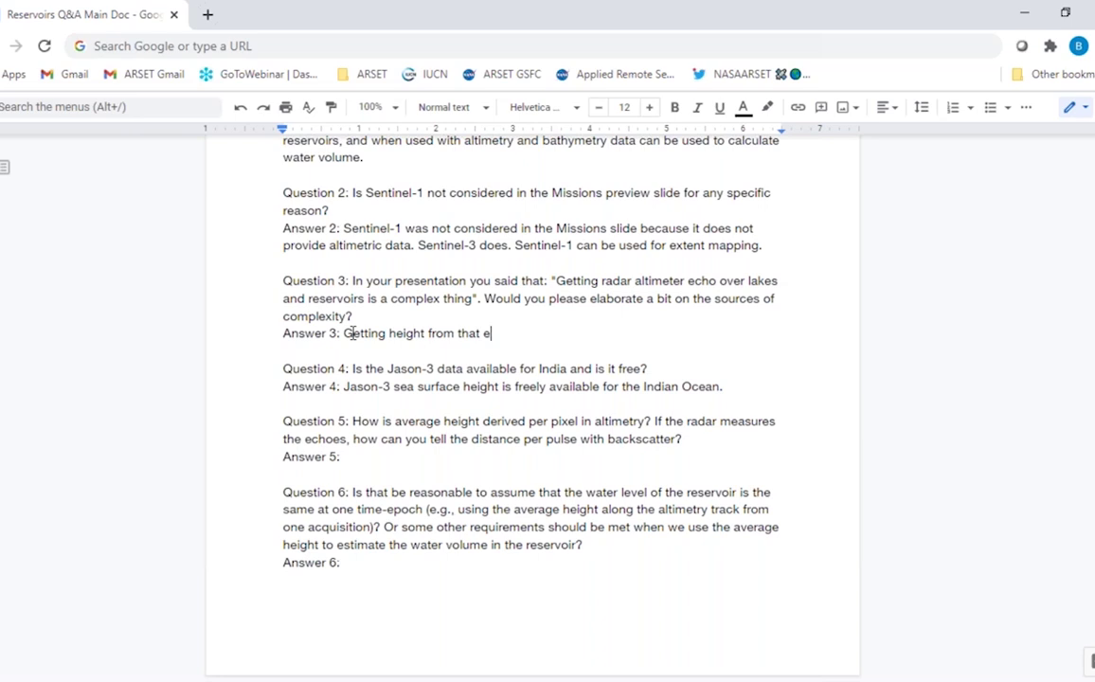
pyautogui.write('cho is the complex')
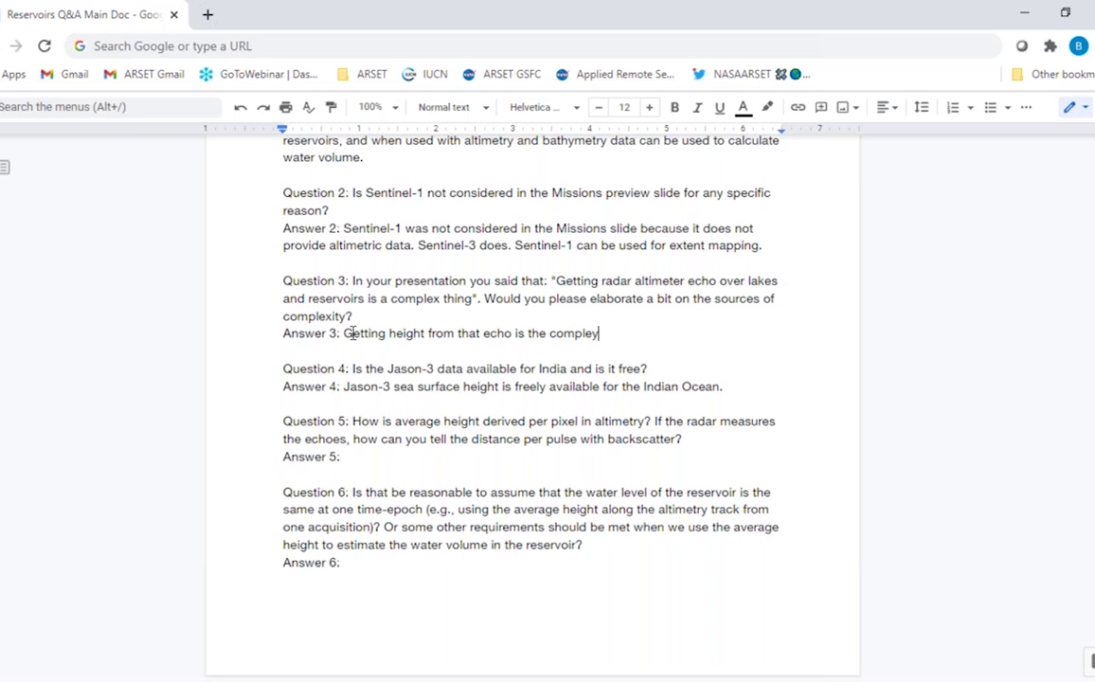
pyautogui.press('BackSpace')
pyautogui.write('s')
pyautogui.press('BackSpace')
pyautogui.write('x. If you want to ')
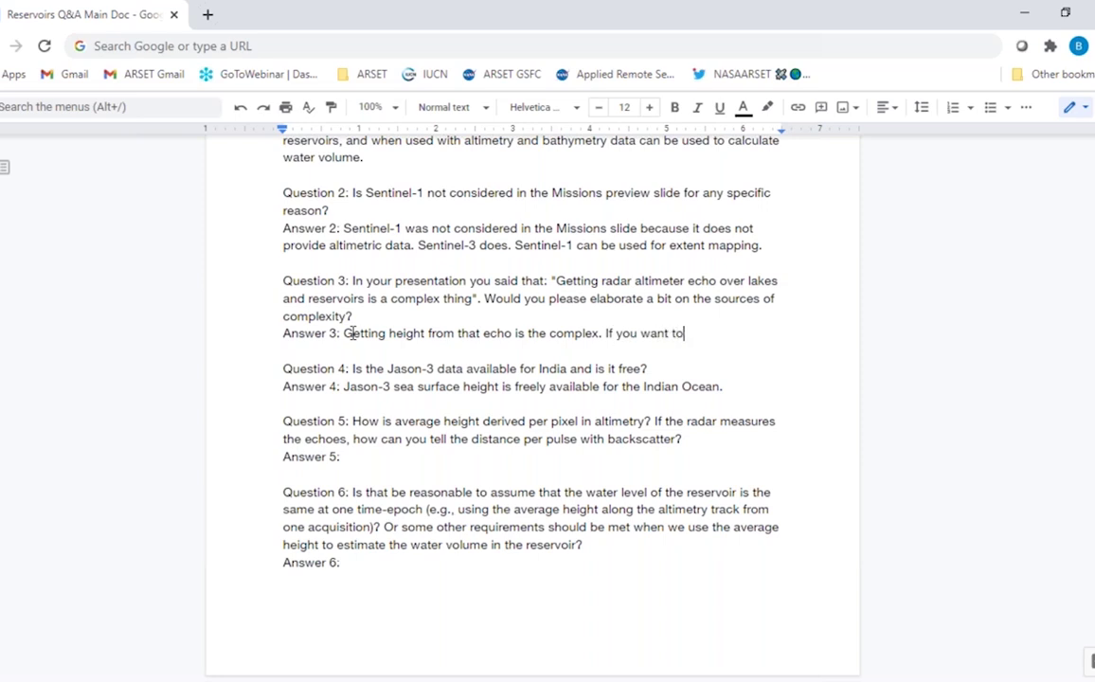
# Complete Answer 3's second sentence with "use S-3 or jason data for other lakes, you will have to go through processing that data."
pyautogui.write('use S-3 or jason data')
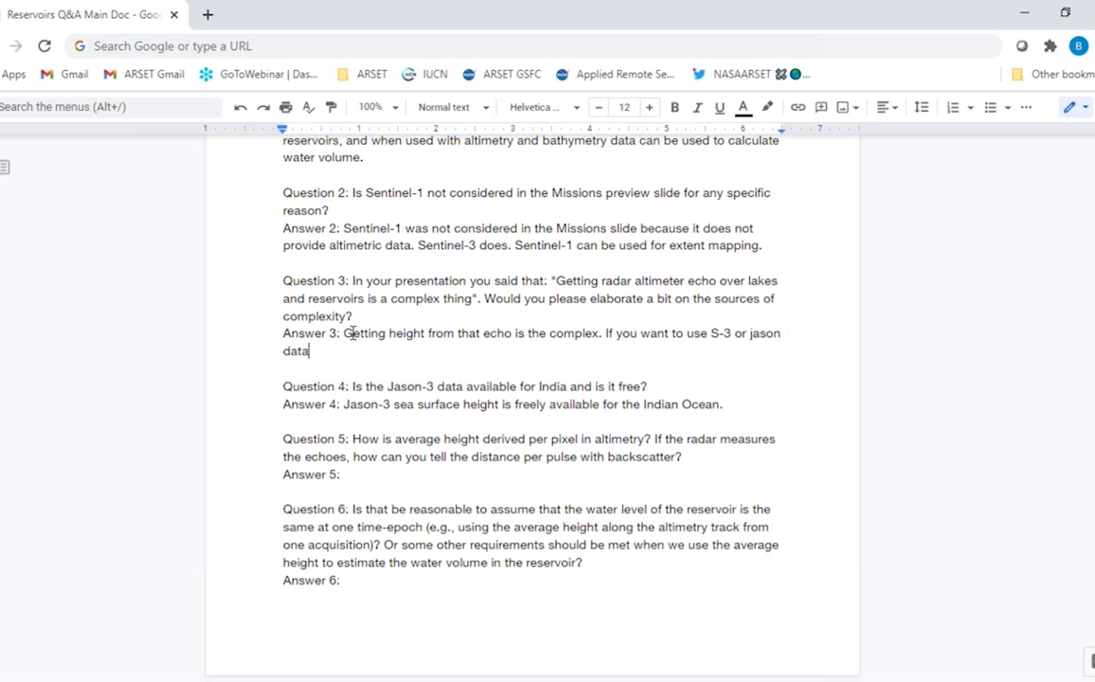
pyautogui.write(' for other lakes, you will')
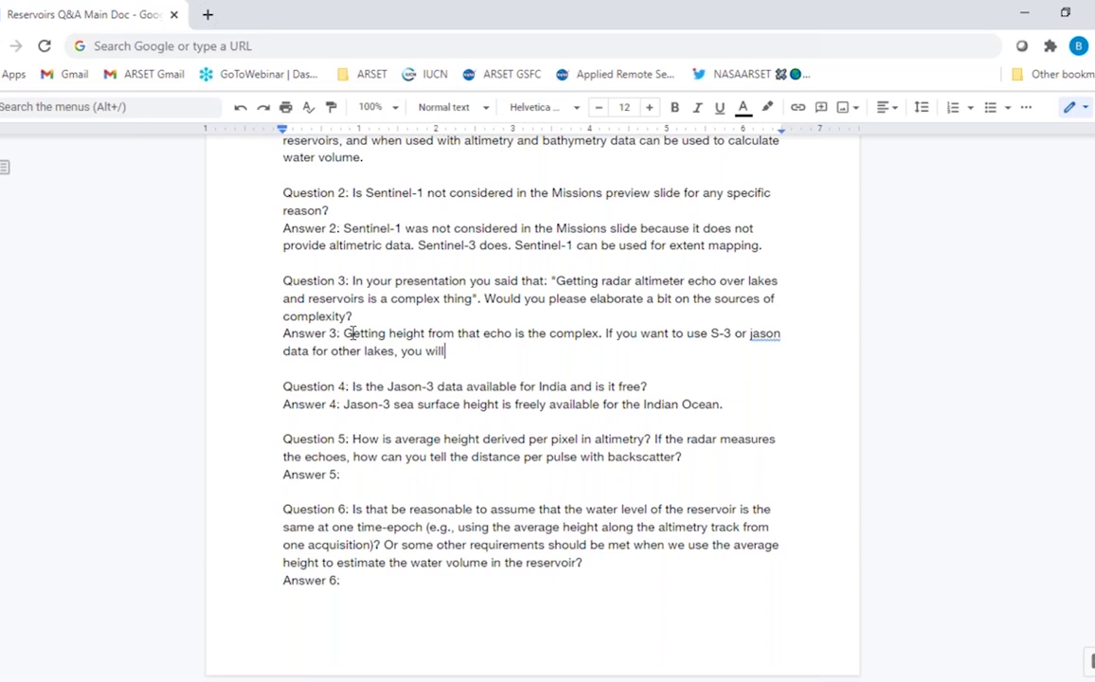
pyautogui.write(' have to go therough the')
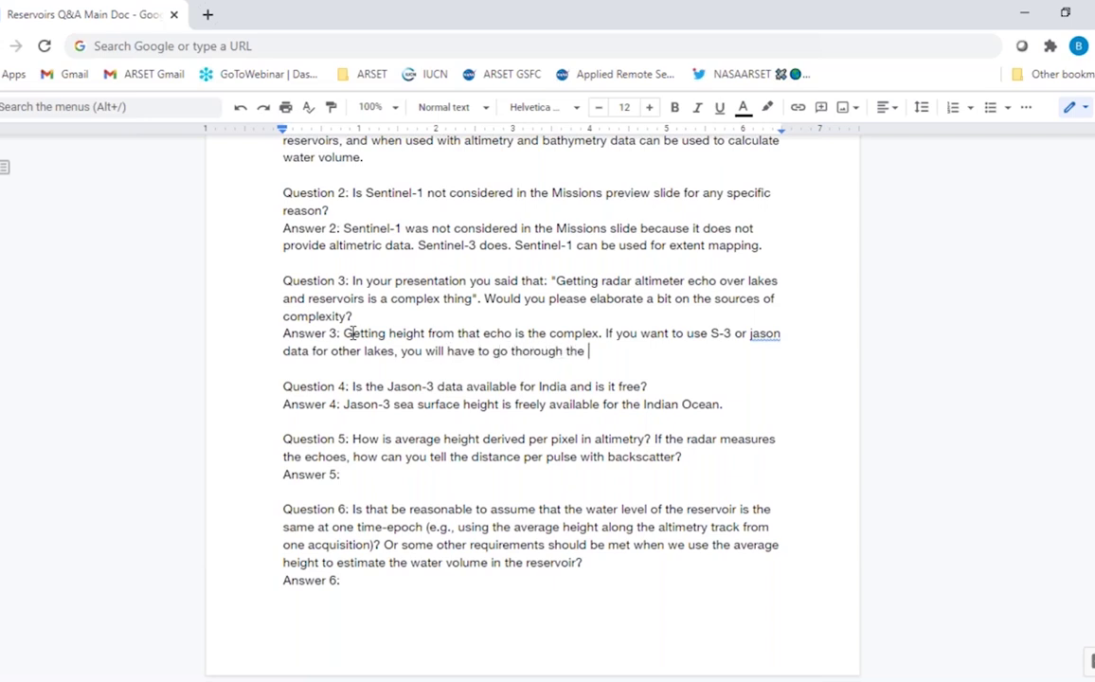
pyautogui.press('BackSpace')
pyautogui.press('BackSpace')
pyautogui.press('BackSpace')
pyautogui.press('BackSpace')
pyautogui.press('BackSpace')
pyautogui.press('BackSpace')
pyautogui.press('BackSpace')
pyautogui.press('BackSpace')
pyautogui.press('BackSpace')
pyautogui.press('BackSpace')
pyautogui.press('BackSpace')
pyautogui.write('rough t')
pyautogui.press('BackSpace')
pyautogui.write('processing th')
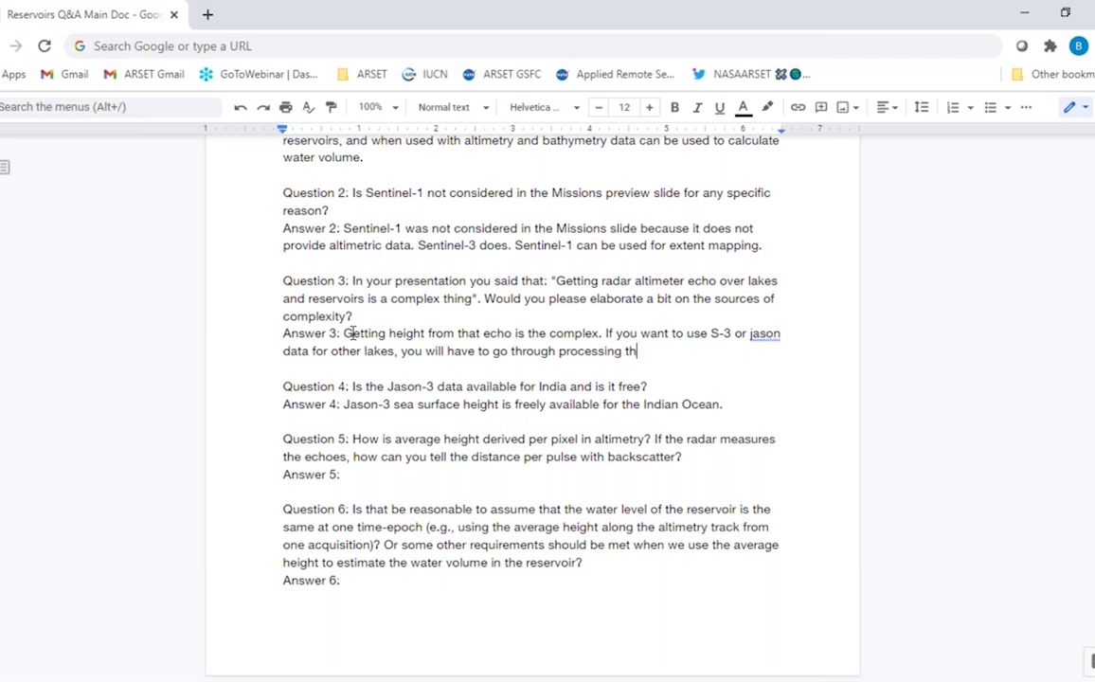
pyautogui.write('atdata.')
pyautogui.click(646, 350)
pyautogui.press('BackSpace')
pyautogui.press('Delete')
pyautogui.write('t data.')
# Add to Answer 3 that the technique is validated, pointing to the tutorial and the referenced author's papers for methodology
pyautogui.click(694, 351)
pyautogui.write('The techn')
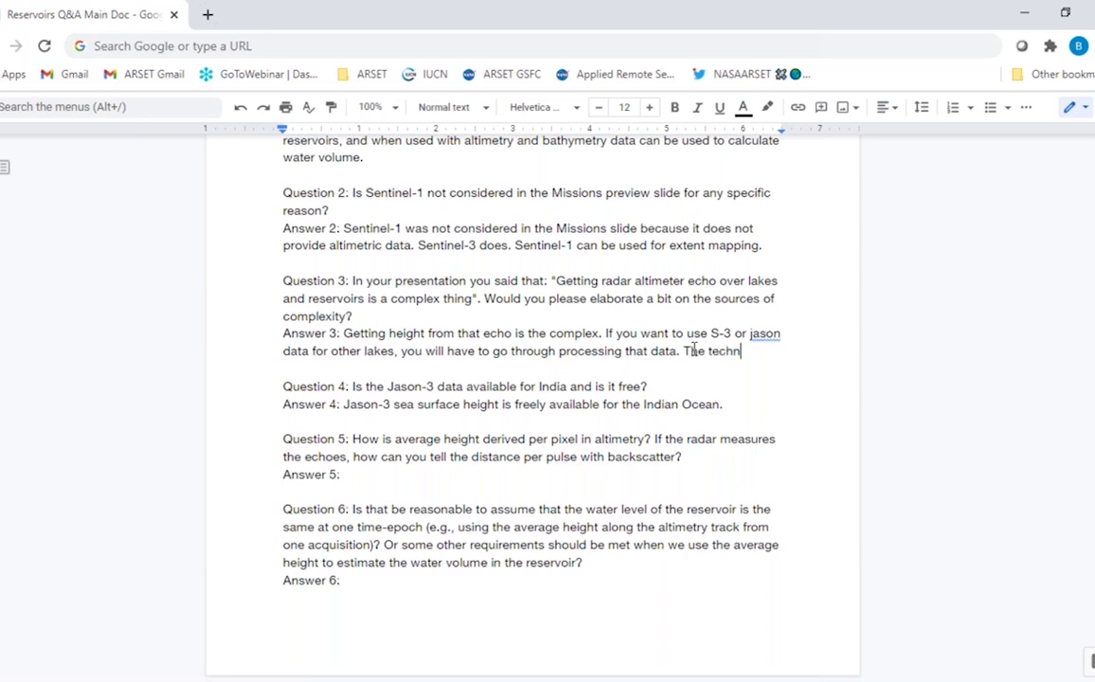
pyautogui.write('ique is validated, ')
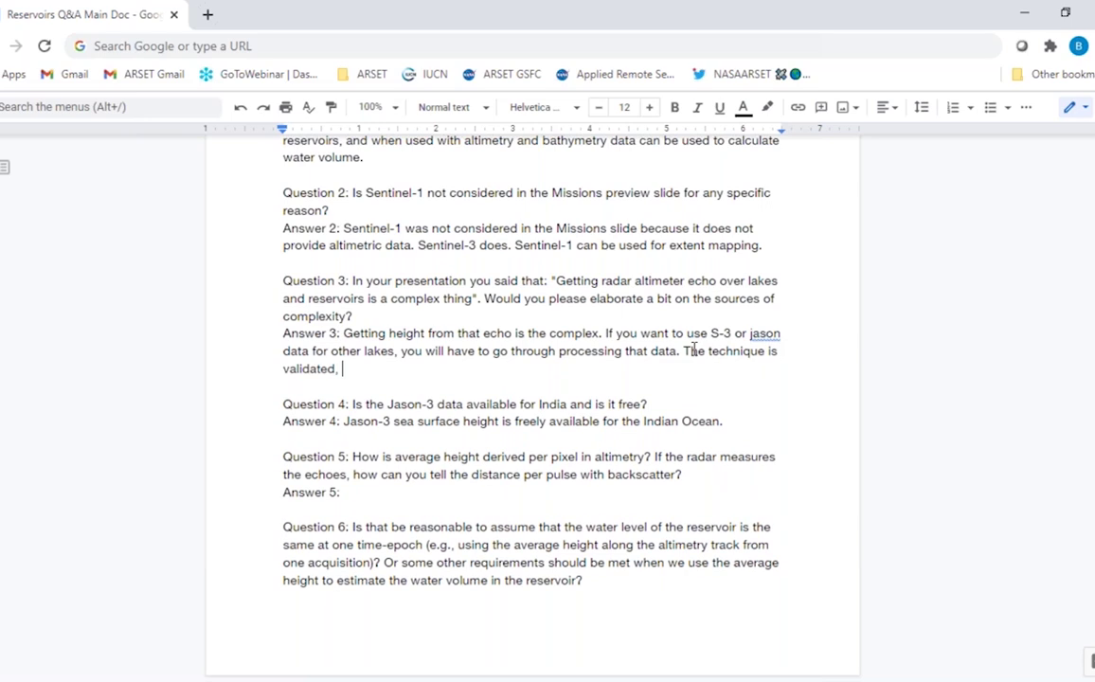
pyautogui.write('see the tutorial and ')
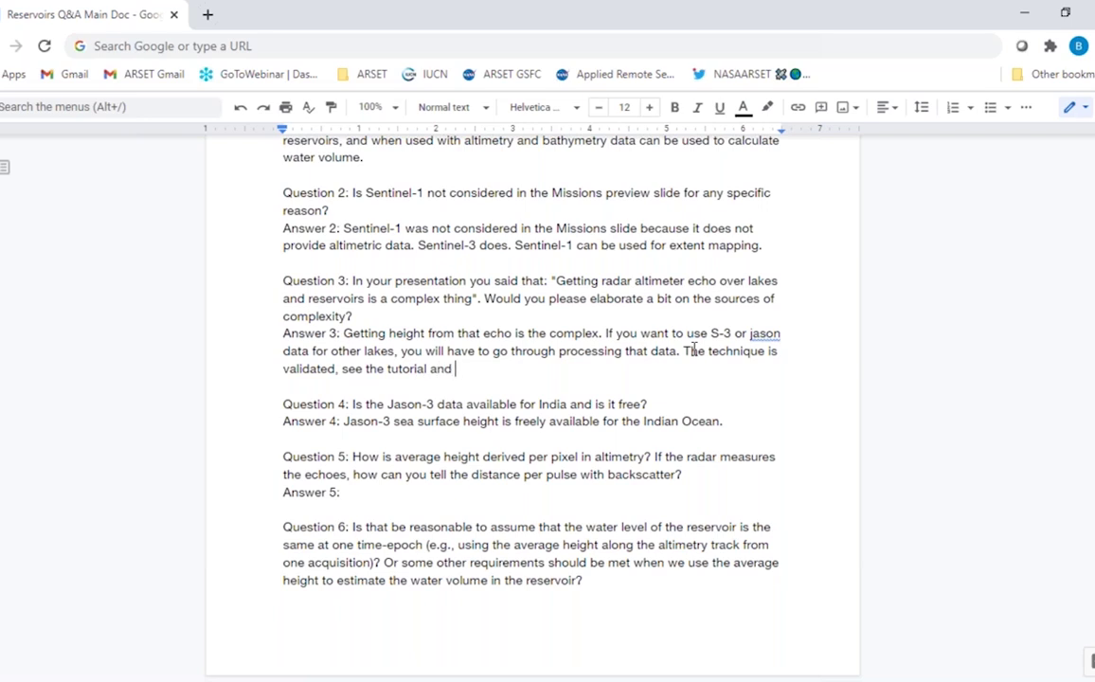
pyautogui.write('Birkett papers ')
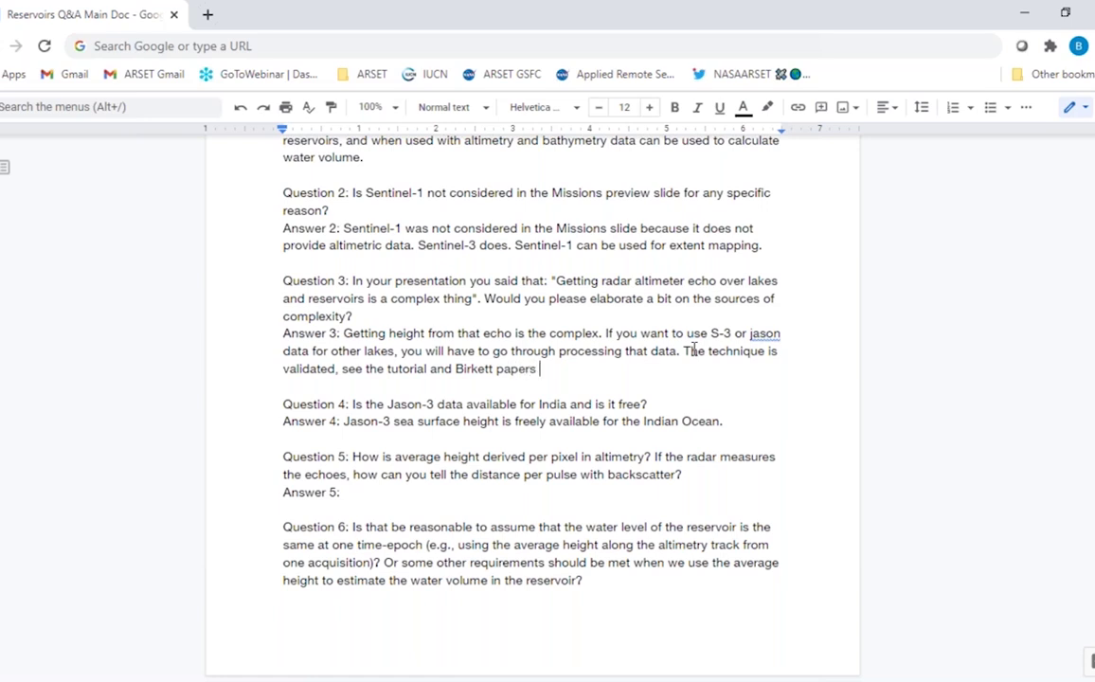
pyautogui.write('for methodology.')
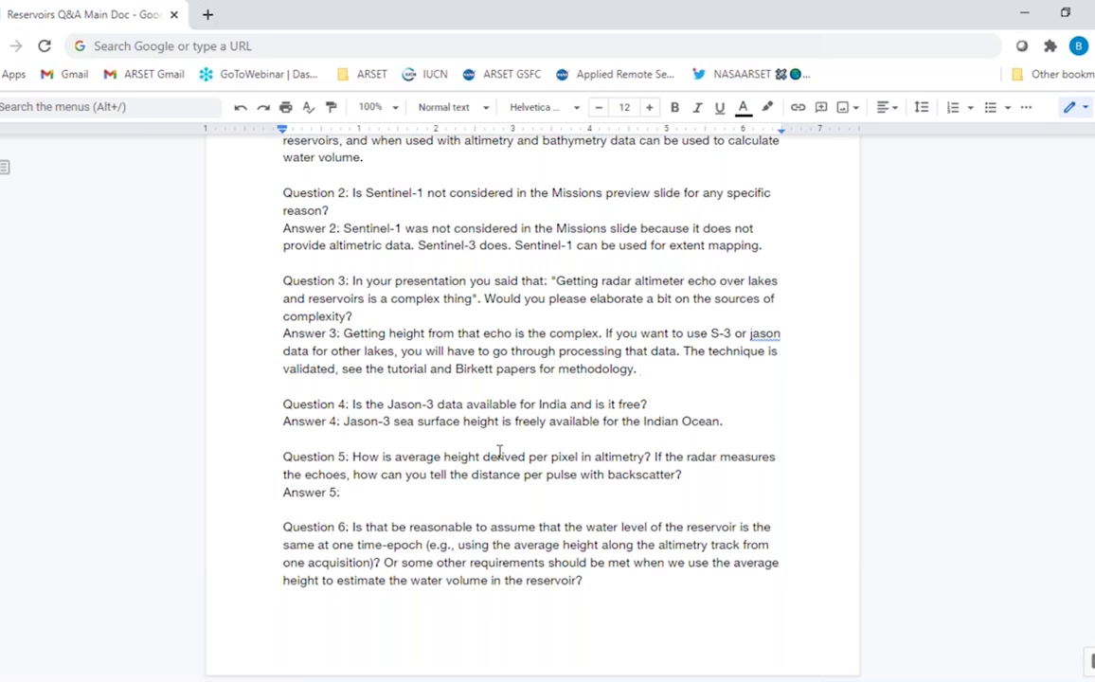
# Append "Jason-1,2,3, and Sentinel-3 data is open." to the end of Answer 4
pyautogui.click(731, 425)
pyautogui.write('Jason-1,2,3')
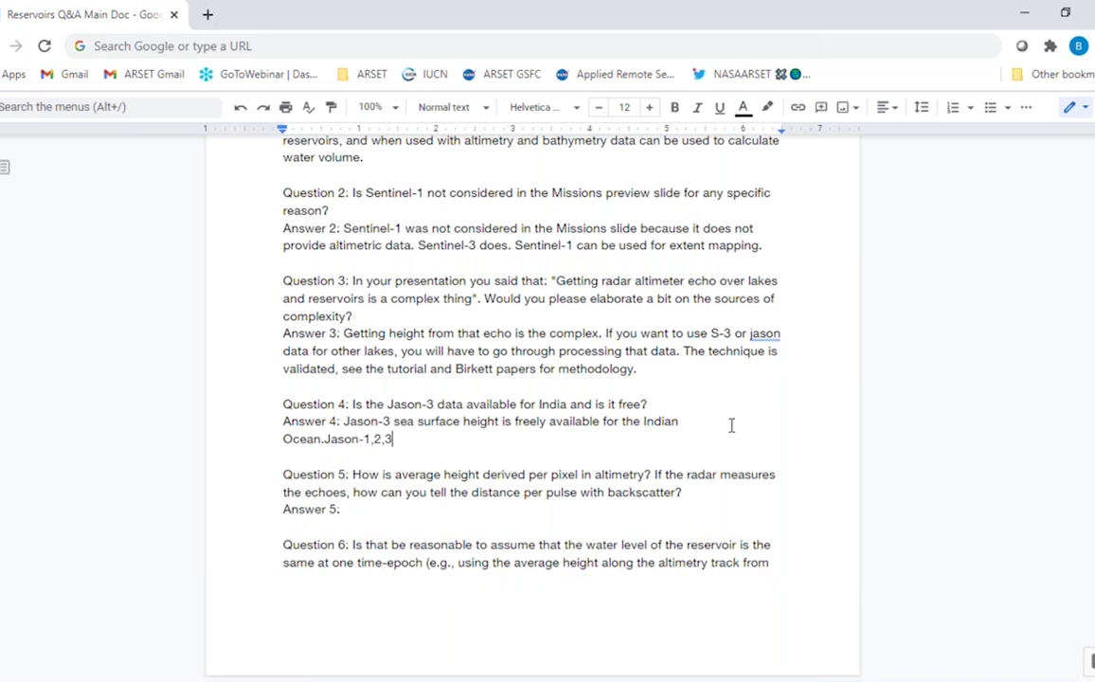
pyautogui.write(', and Sentinel-')
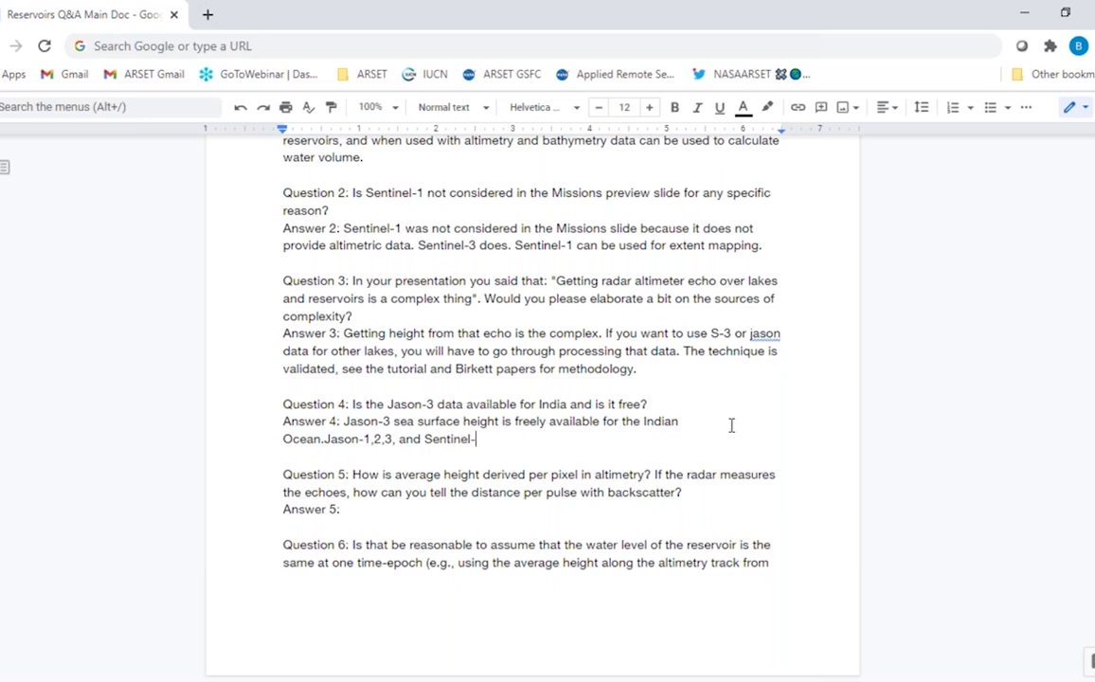
pyautogui.write('3 data is onl')
pyautogui.press('BackSpace')
pyautogui.press('BackSpace')
pyautogui.write('pen.')
# Begin Answer 5 with "On one lake or water body, there can be repeat observations,"
pyautogui.click(429, 511)
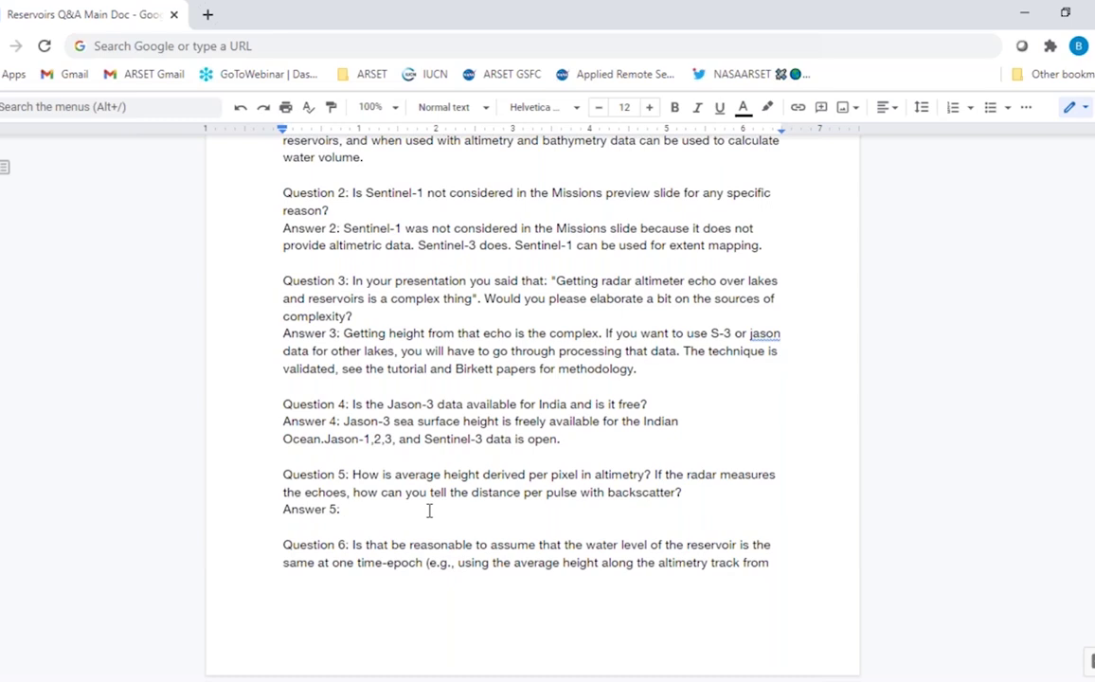
pyautogui.scroll(-5, 429, 510)
pyautogui.scroll(3, 429, 510)
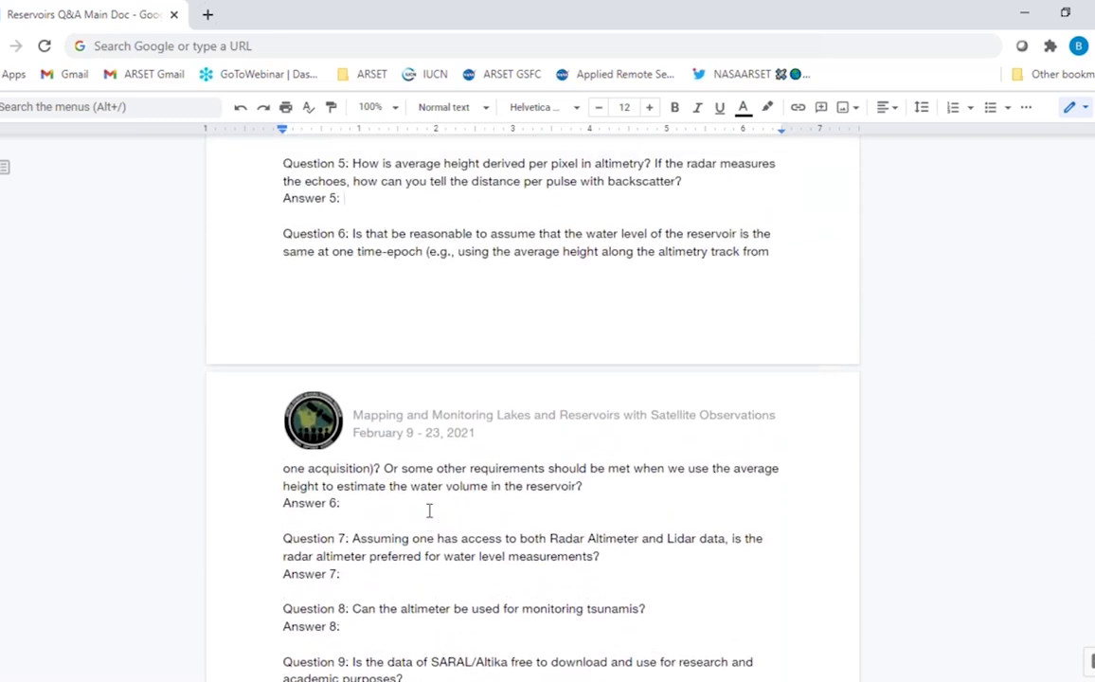
pyautogui.click(365, 198)
pyautogui.write('On one lake or wa')
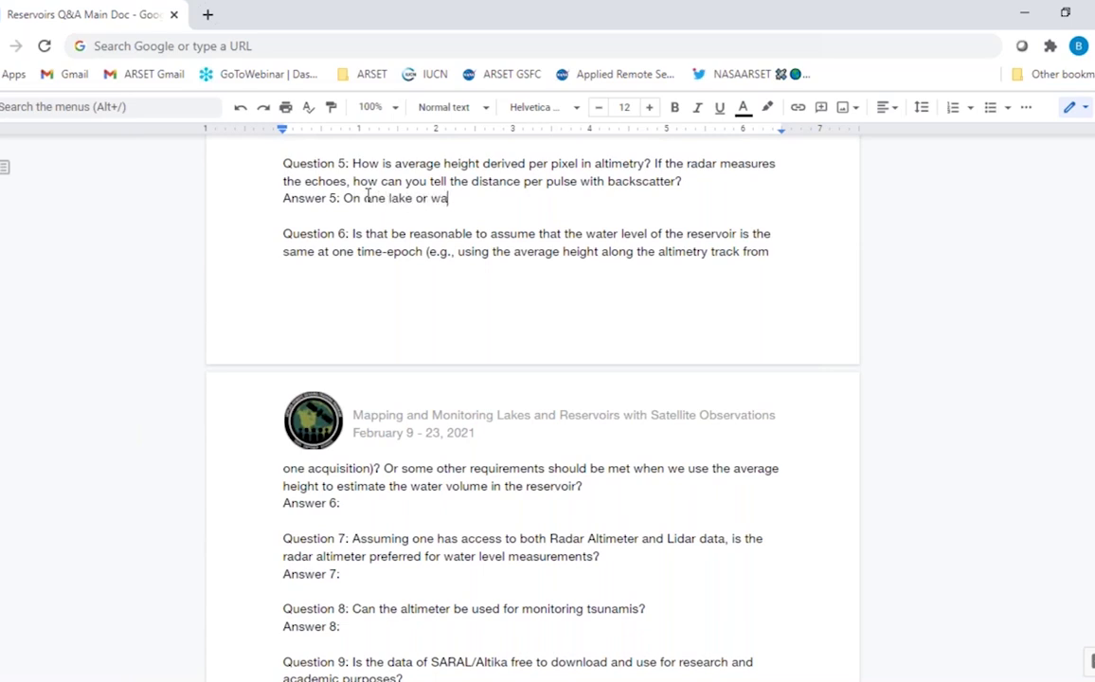
pyautogui.write('ter body, there can ')
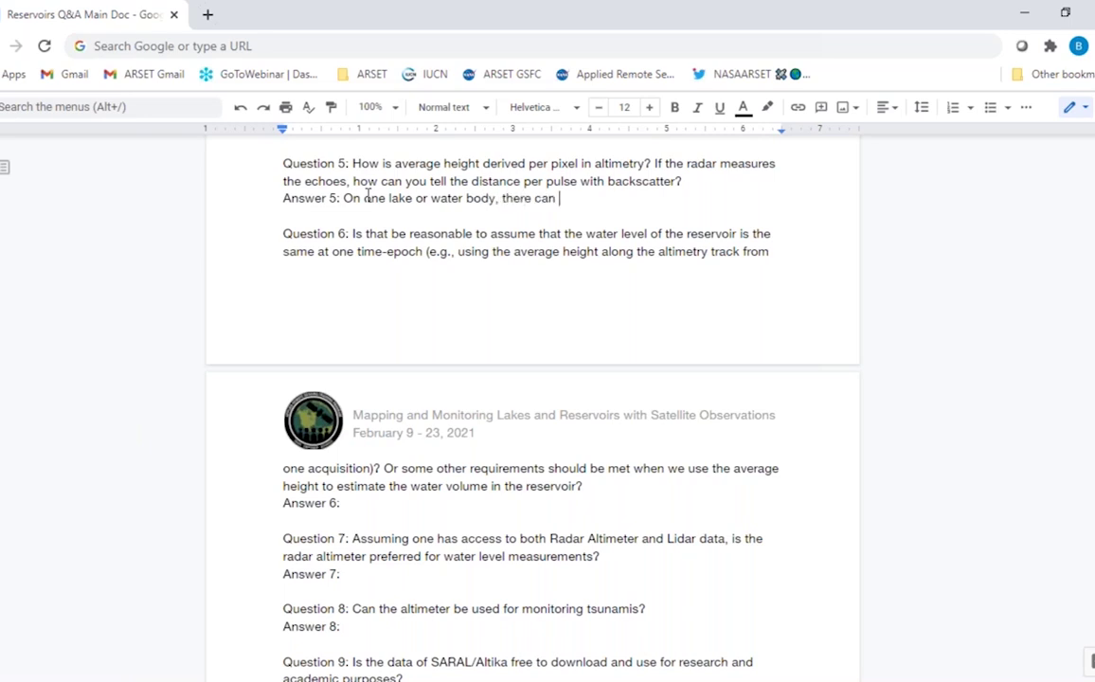
pyautogui.write('be repat')
pyautogui.press('BackSpace')
pyautogui.press('BackSpace')
pyautogui.press('BackSpace')
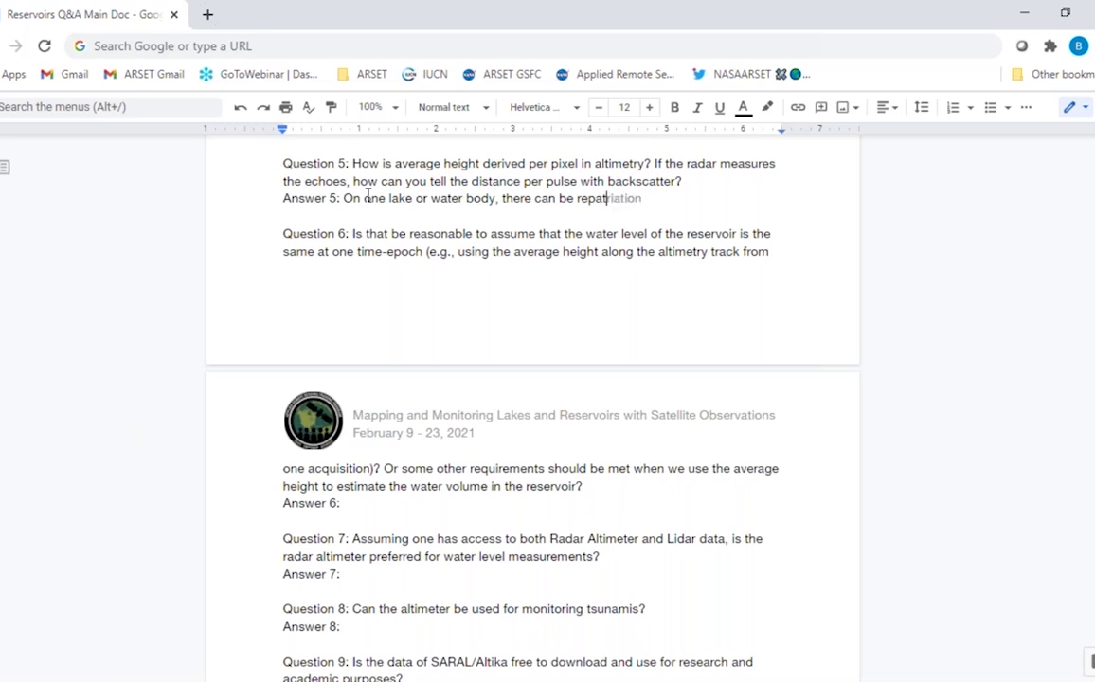
pyautogui.write('eat observations, ')
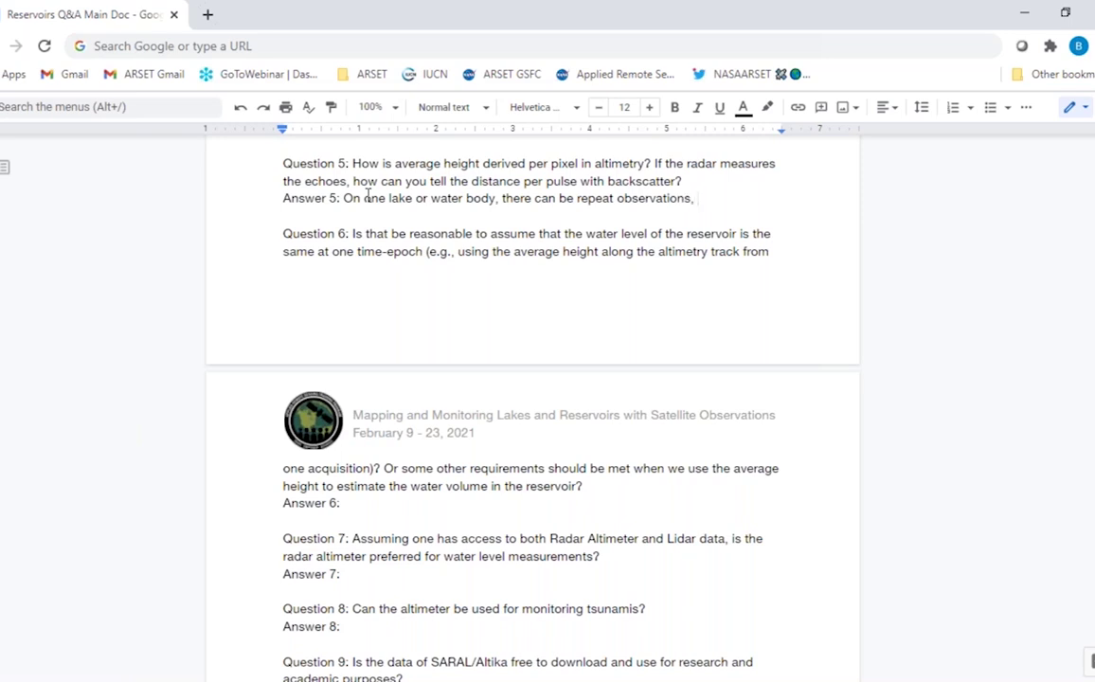
# Complete Answer 5's sentence with "so each pixel will give the average."
pyautogui.write('so each pixel will give avea')
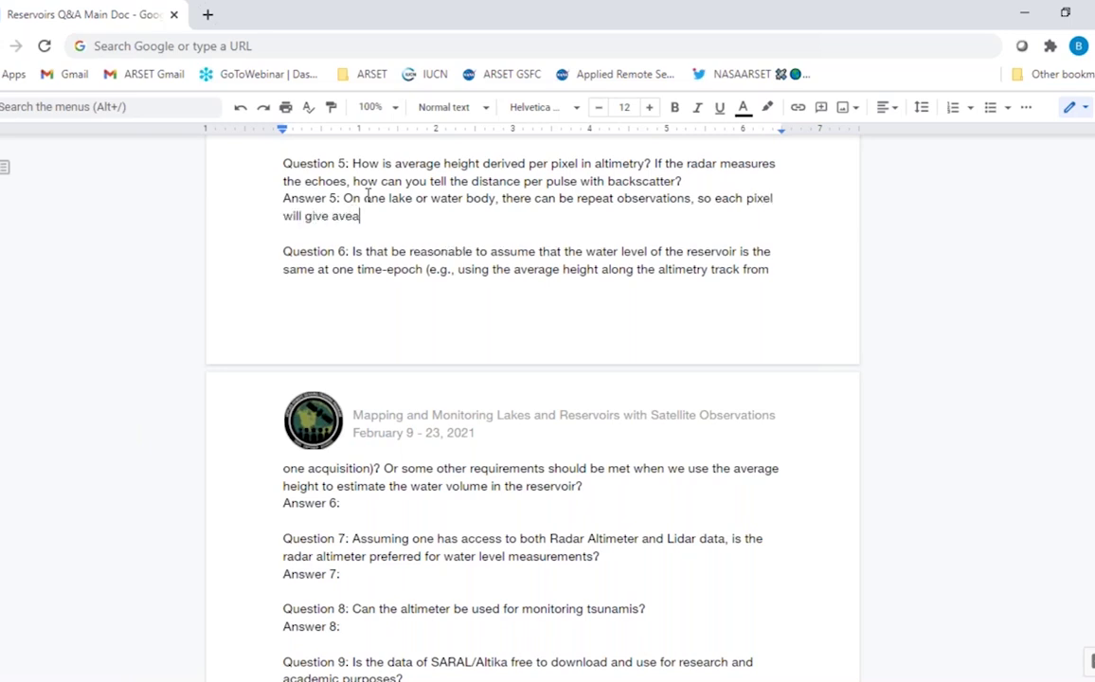
pyautogui.press('BackSpace')
pyautogui.write('rage h')
pyautogui.write('eigh')
pyautogui.press('BackSpace')
pyautogui.press('BackSpace')
pyautogui.press('BackSpace')
pyautogui.press('BackSpace')
pyautogui.press('BackSpace')
pyautogui.press('BackSpace')
pyautogui.write('.')
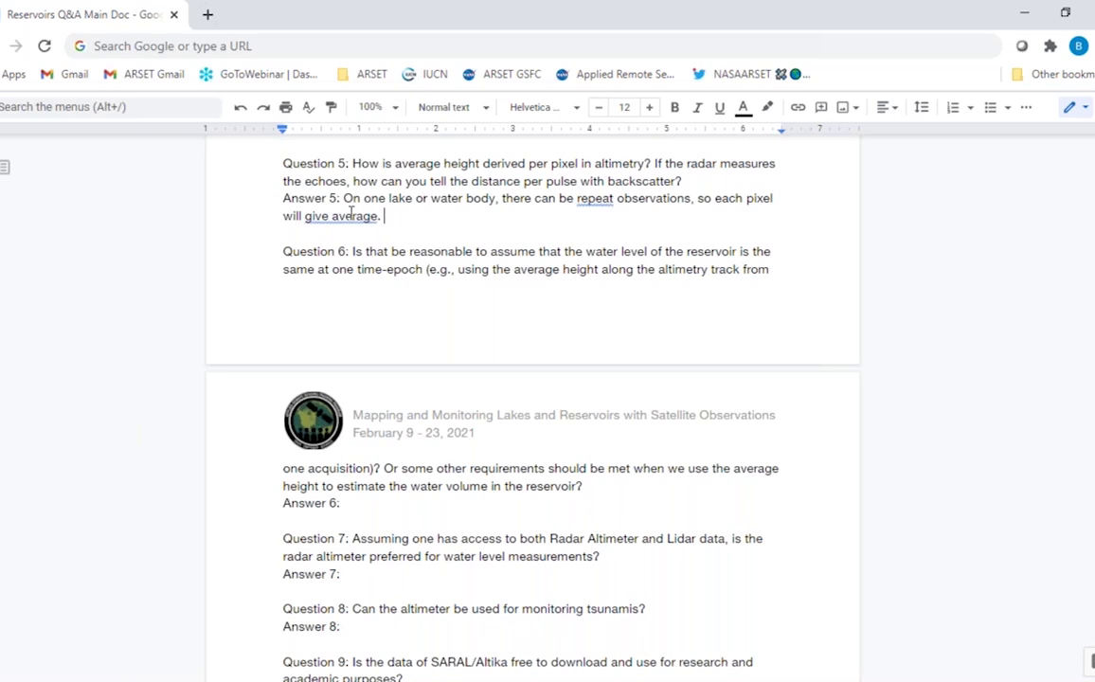
pyautogui.click(333, 218)
pyautogui.click(330, 218)
pyautogui.write('the')
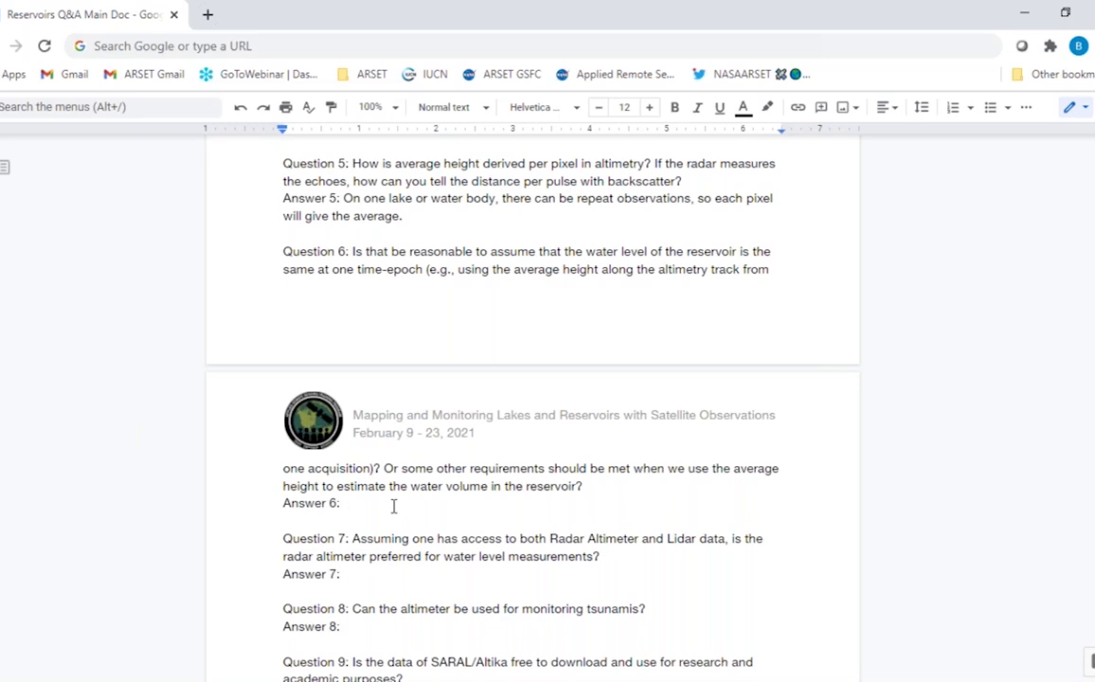
# Begin Answer 6 with "Information we have now (extent and average height) is what we use to estimate volume"
pyautogui.write('Information we ha')
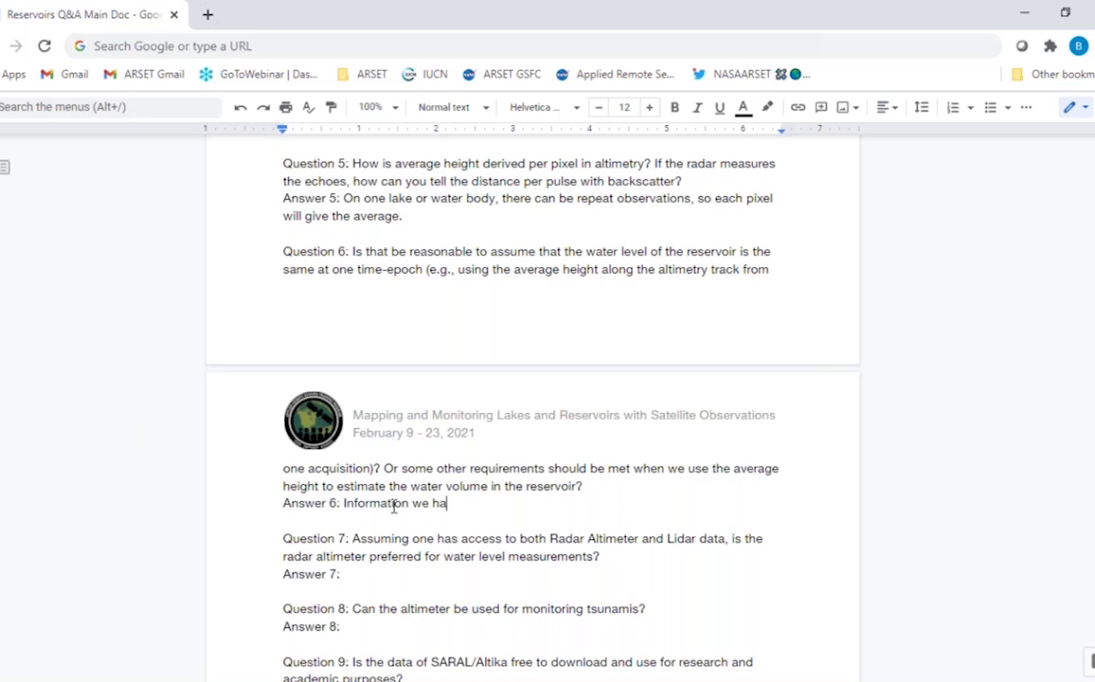
pyautogui.write('ve now (extent and av')
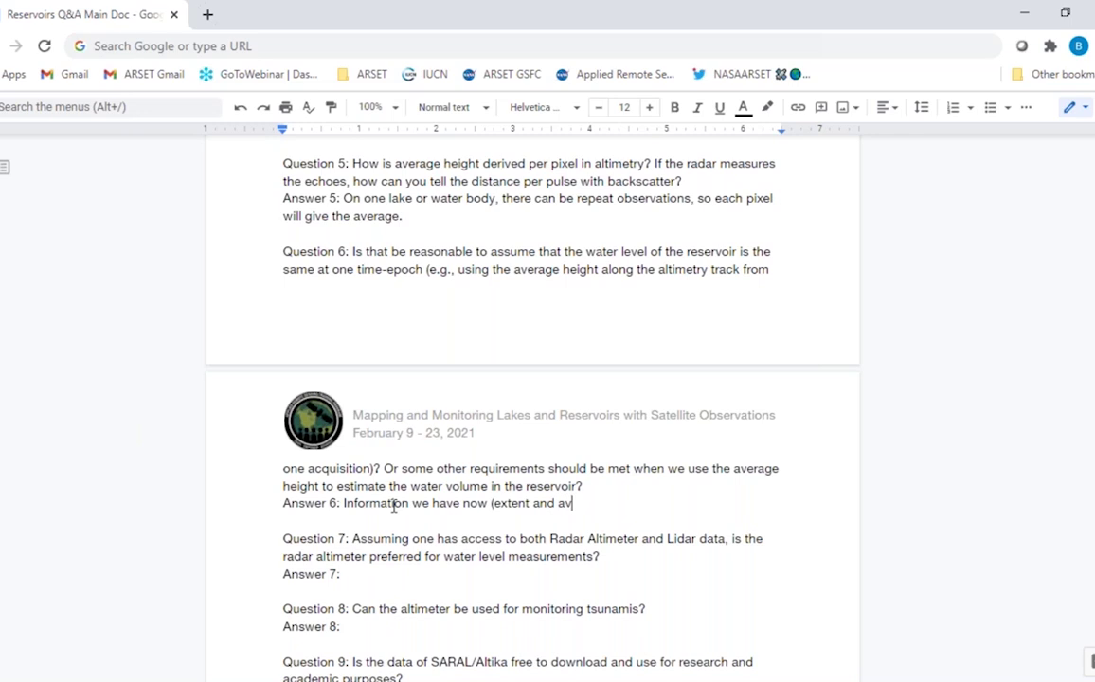
pyautogui.write('erage height) is wh')
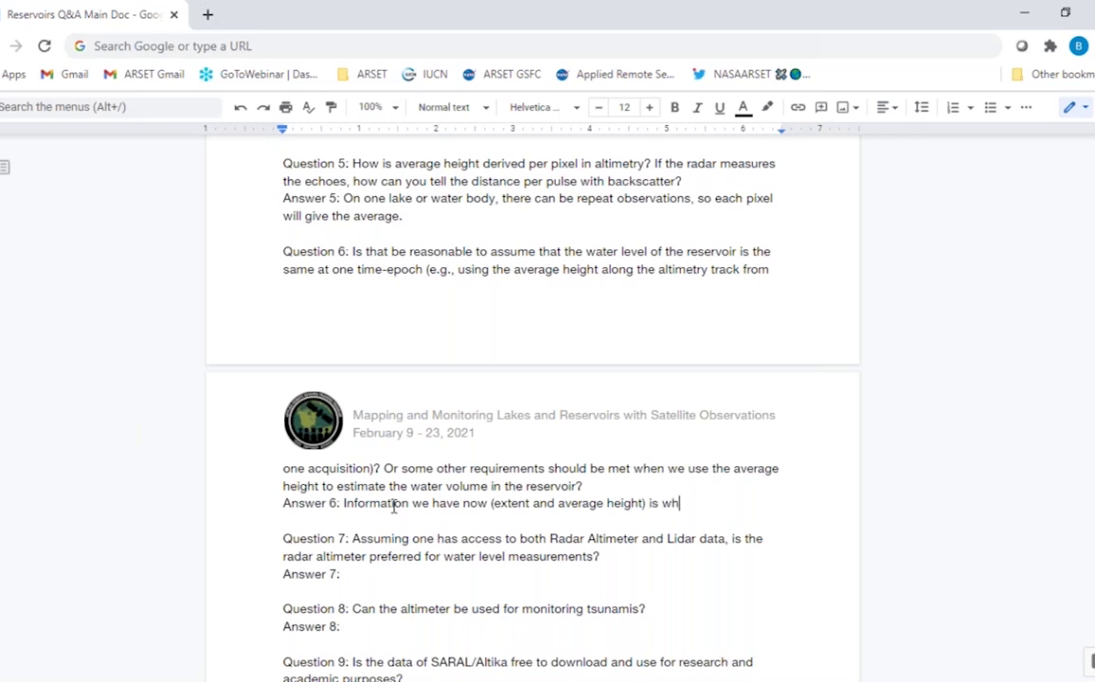
pyautogui.write('at we use to estimate volumen,')
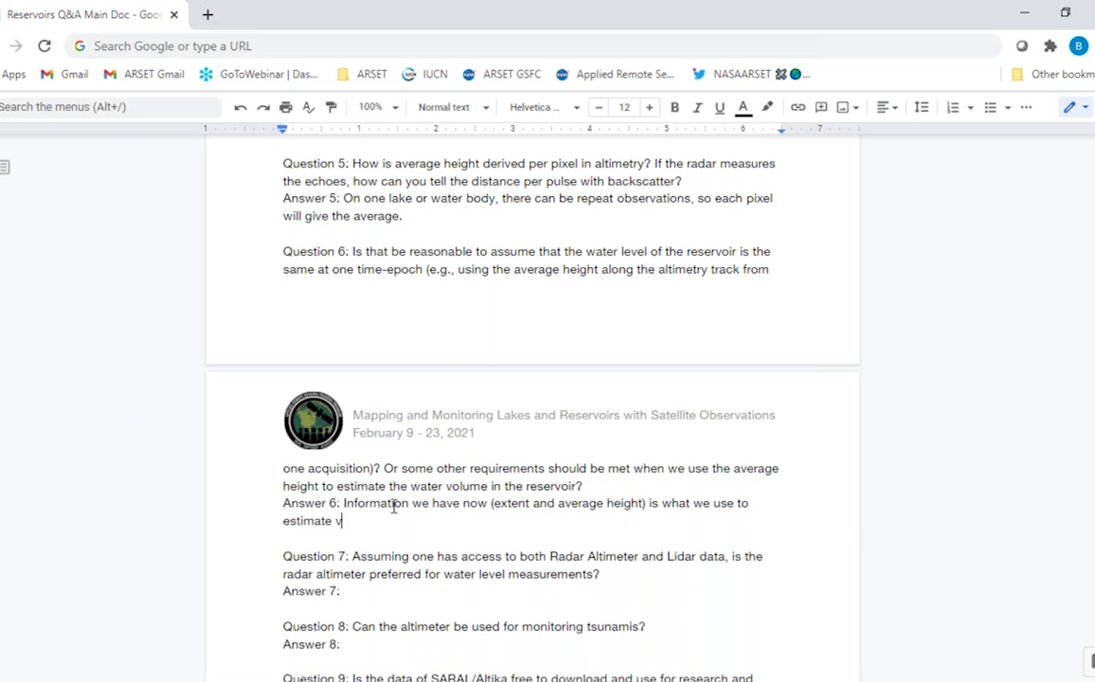
pyautogui.press('BackSpace')
pyautogui.press('BackSpace')
# End Answer 6's first sentence and add "In situ data is important to verify."
pyautogui.write('. In situ data ')
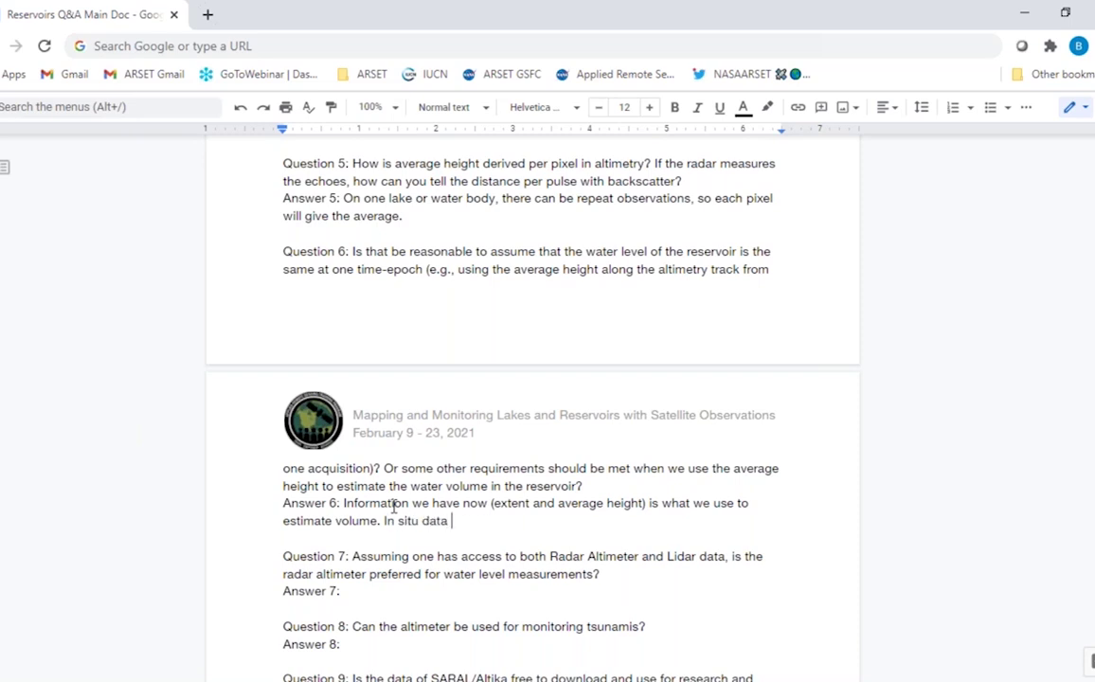
pyautogui.write('is important t')
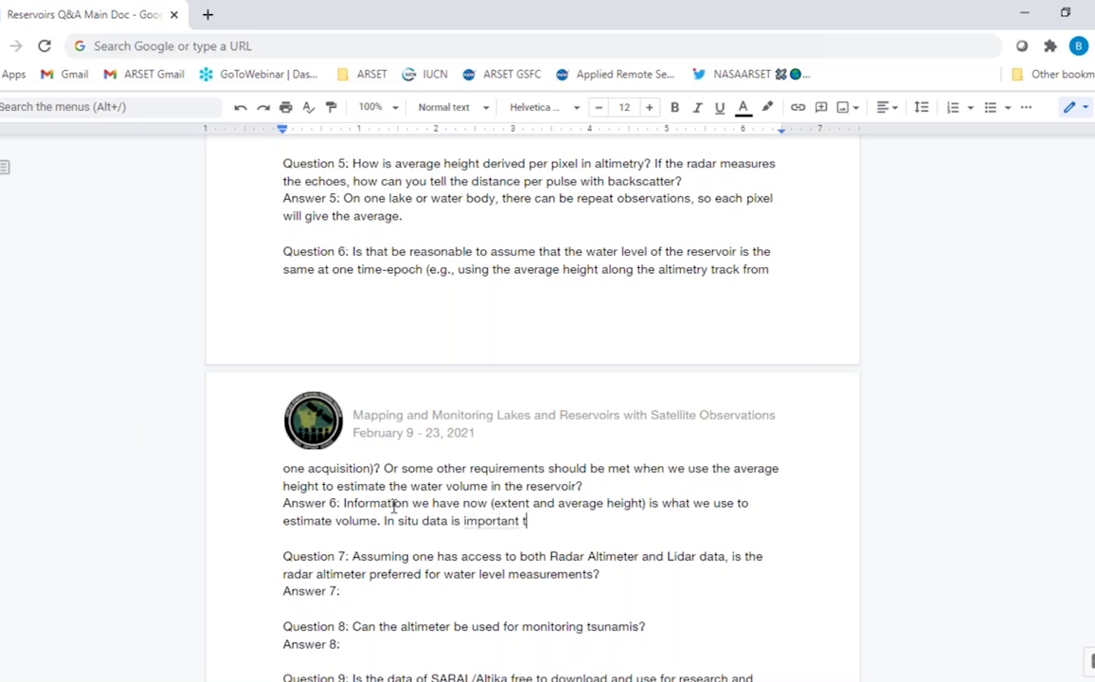
pyautogui.write('o verify.')
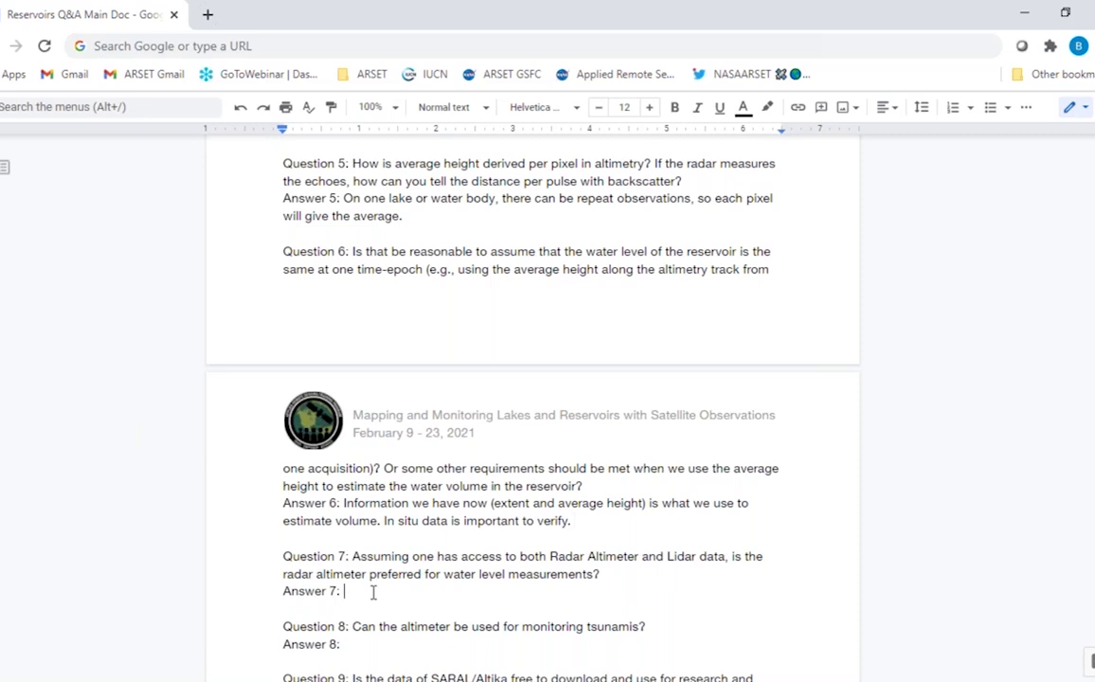
# Begin Answer 7 with "Next week we will cover lidar"
pyautogui.scroll(-5, 373, 592)
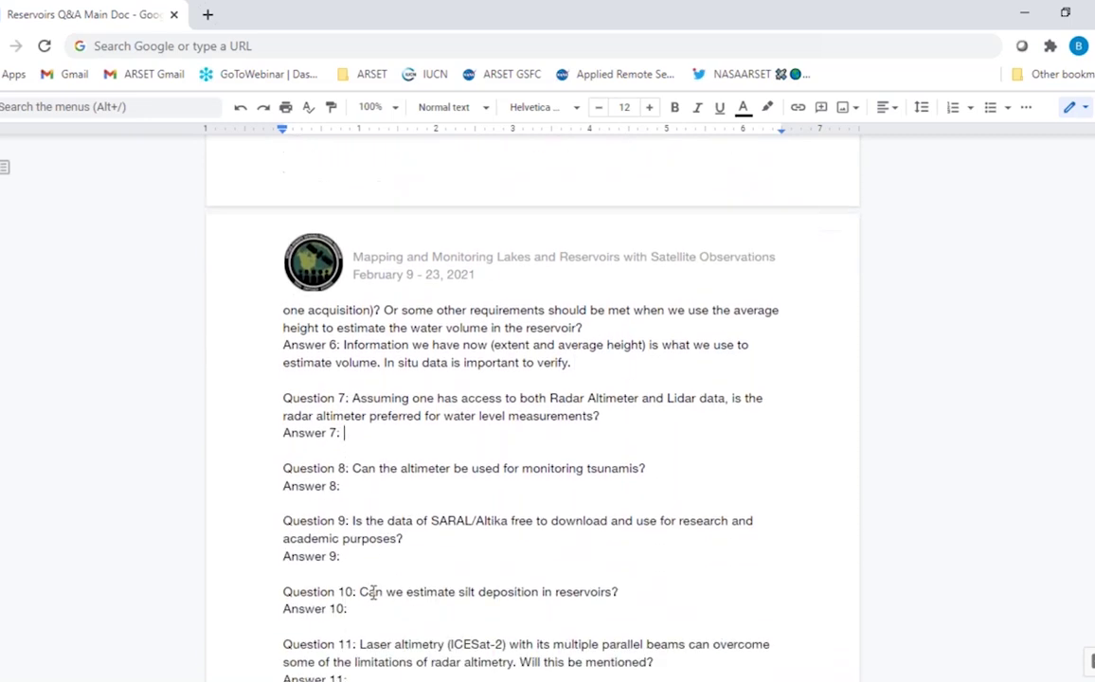
pyautogui.scroll(-2, 373, 593)
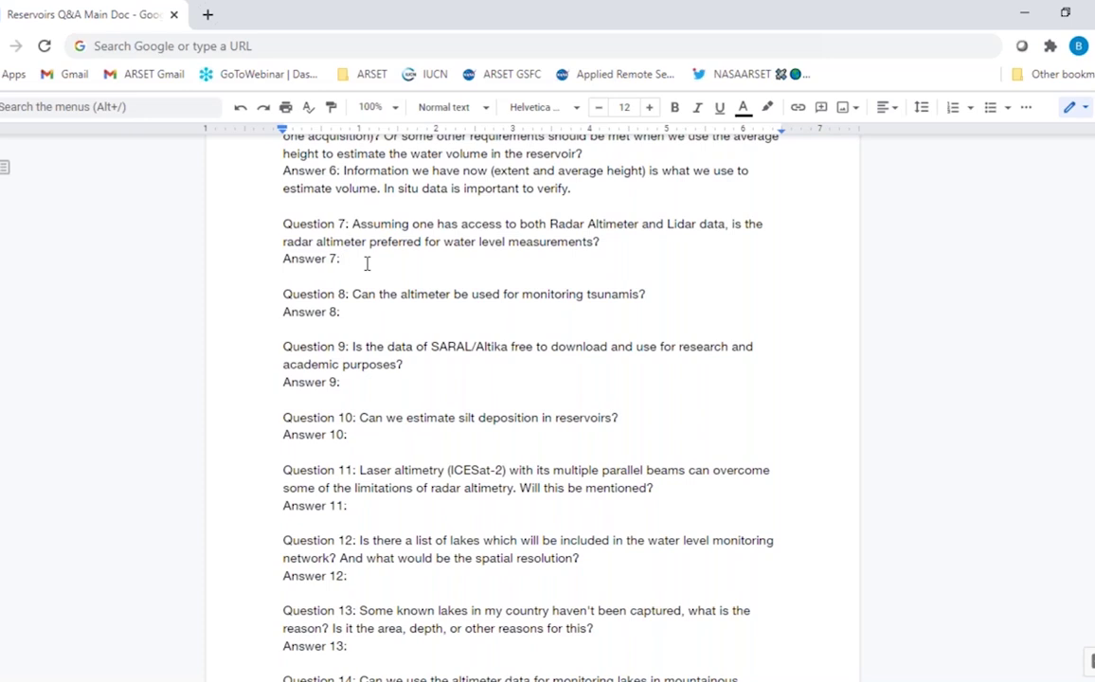
pyautogui.write('Next week we will co')
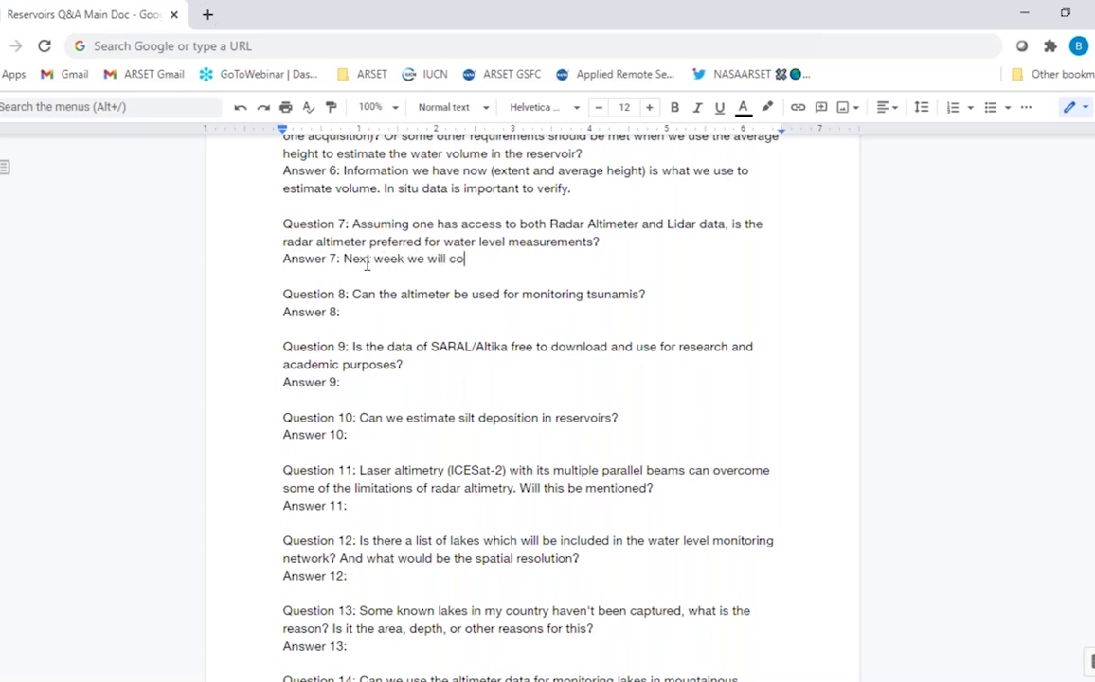
pyautogui.write('ver ')
pyautogui.write('lidar')
pyautogui.write('and')
pyautogui.press('BackSpace')
pyautogui.press('BackSpace')
pyautogui.press('BackSpace')
pyautogui.press('BackSpace')
pyautogui.press('BackSpace')
pyautogui.press('BackSpace')
# Add to Answer 7 the sentence "Airborne lidar may give better measurements compared to radar for smaller bodies."
pyautogui.write('. Airborne')
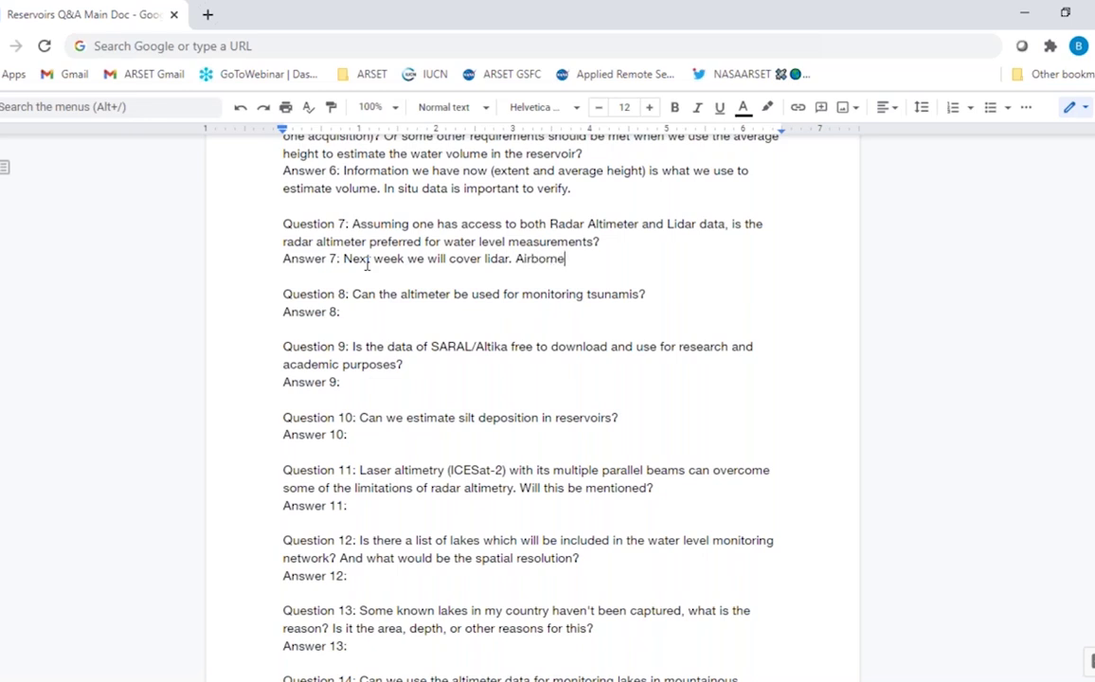
pyautogui.write(' lidar may give be')
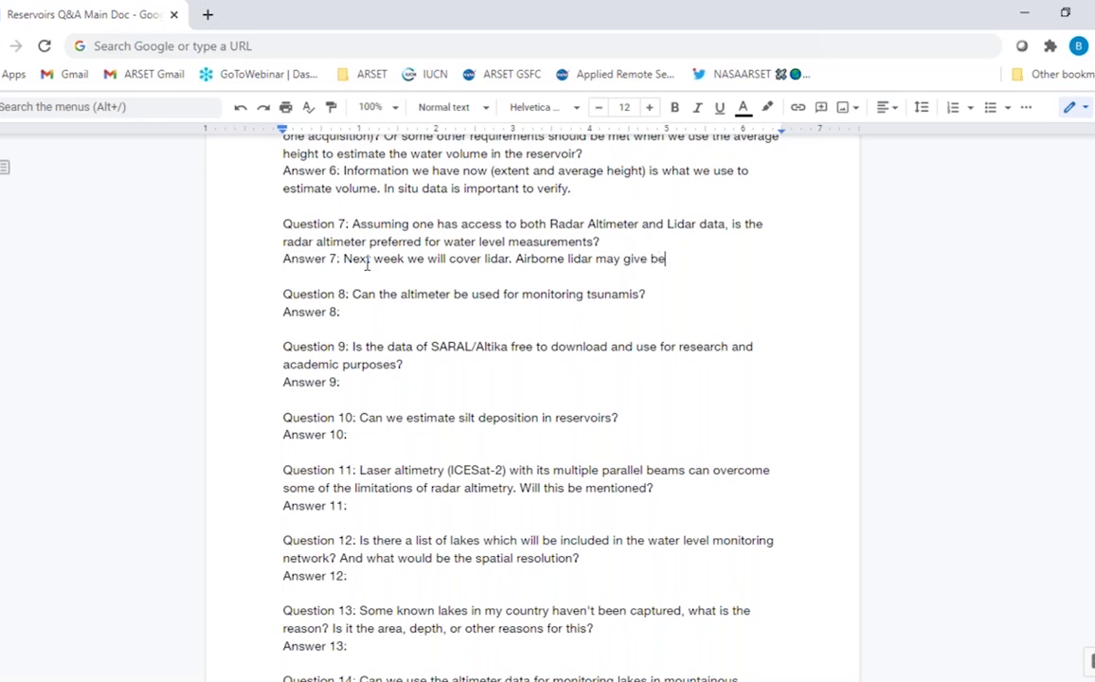
pyautogui.write('tter measurements')
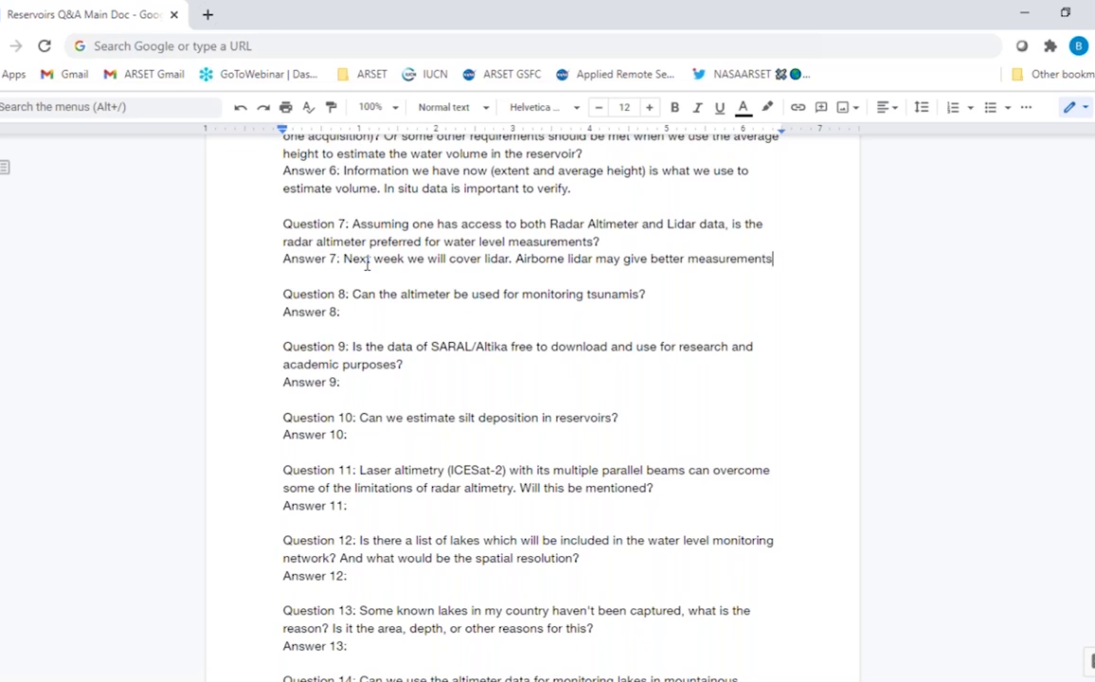
pyautogui.write(' compared')
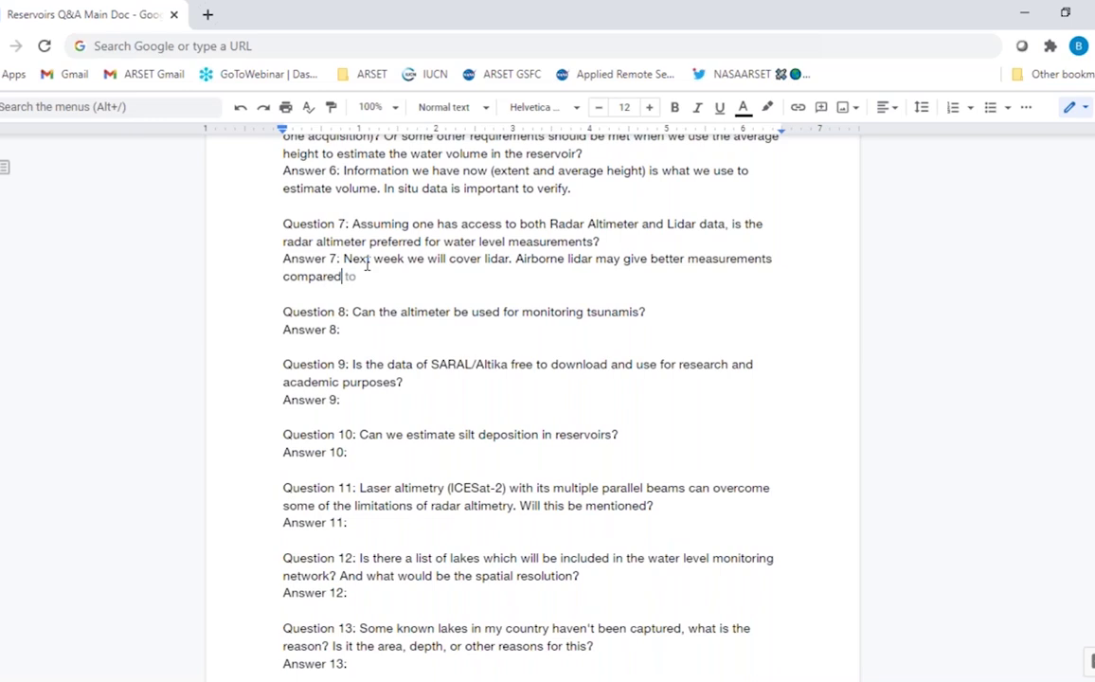
pyautogui.press('Tab')
pyautogui.write('radar for smalle')
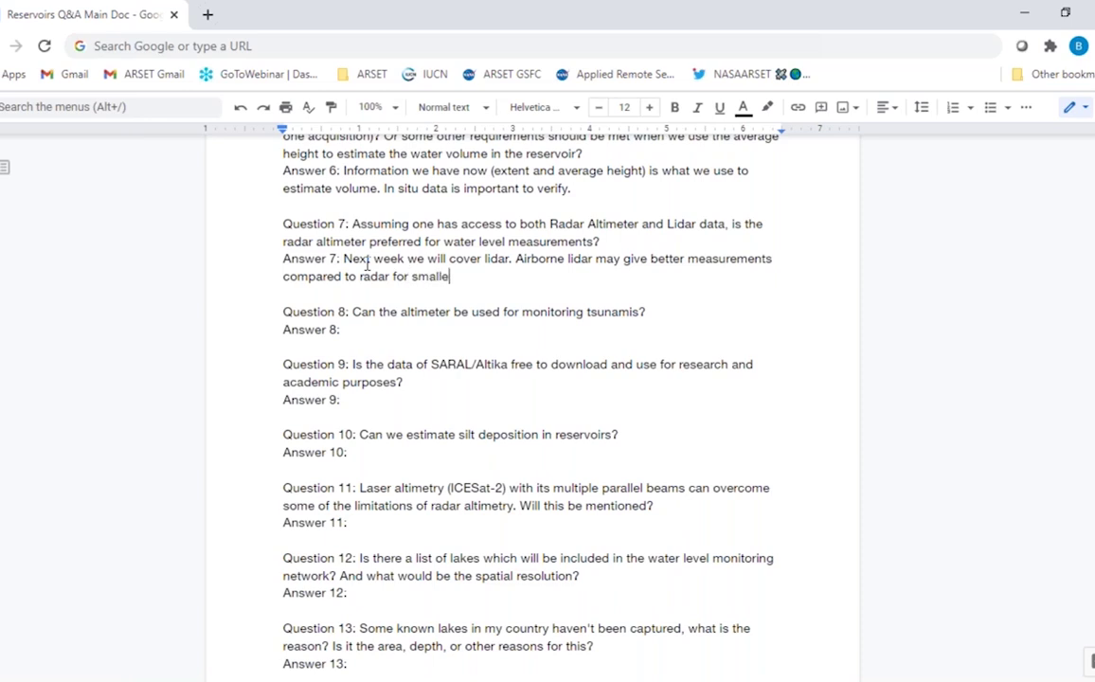
pyautogui.write('r bodies.')
# Fill in Answer 8, on monitoring tsunamis, with "Yes, we believe so."
pyautogui.click(375, 329)
pyautogui.write('Yes,')
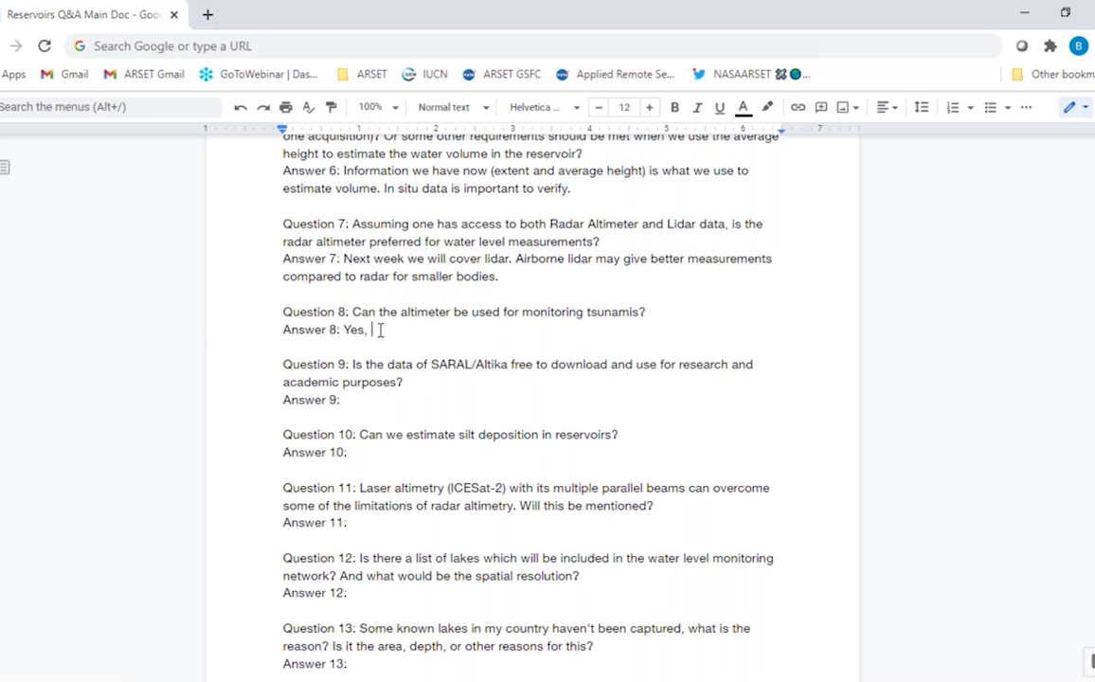
pyautogui.write('we believe so.')
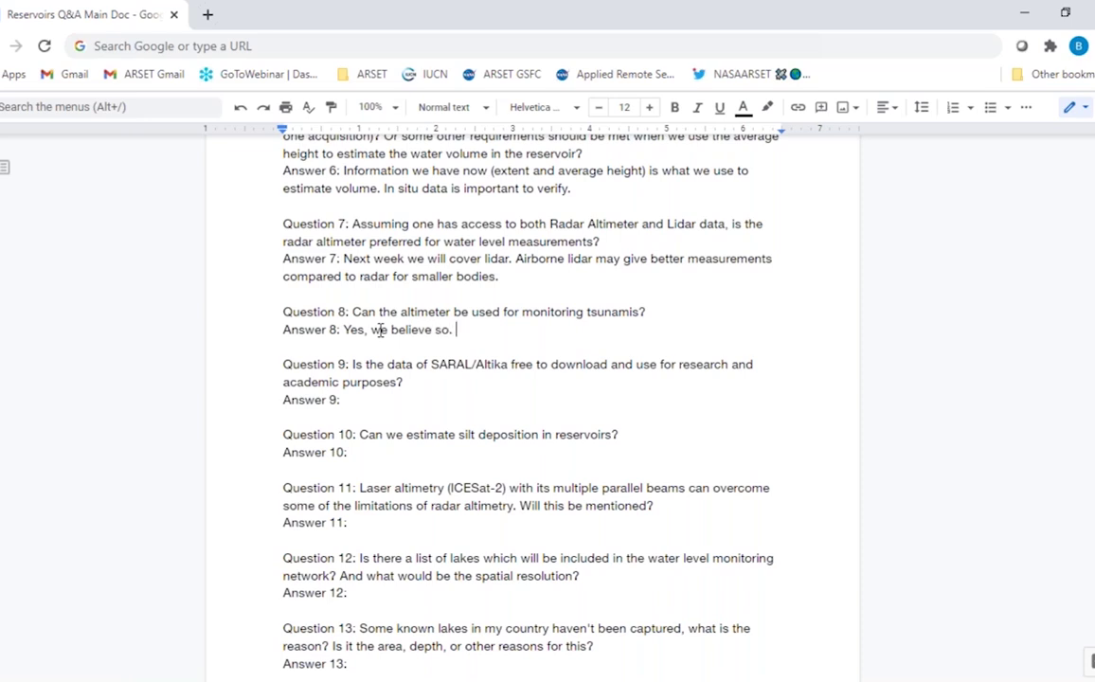
# Begin Answer 9 with "Data products derived from it is open but we will look into the"
pyautogui.click(372, 399)
pyautogui.write('Teh')
pyautogui.press('BackSpace')
pyautogui.press('BackSpace')
pyautogui.press('BackSpace')
pyautogui.press('BackSpace')
pyautogui.write('Data products derive')
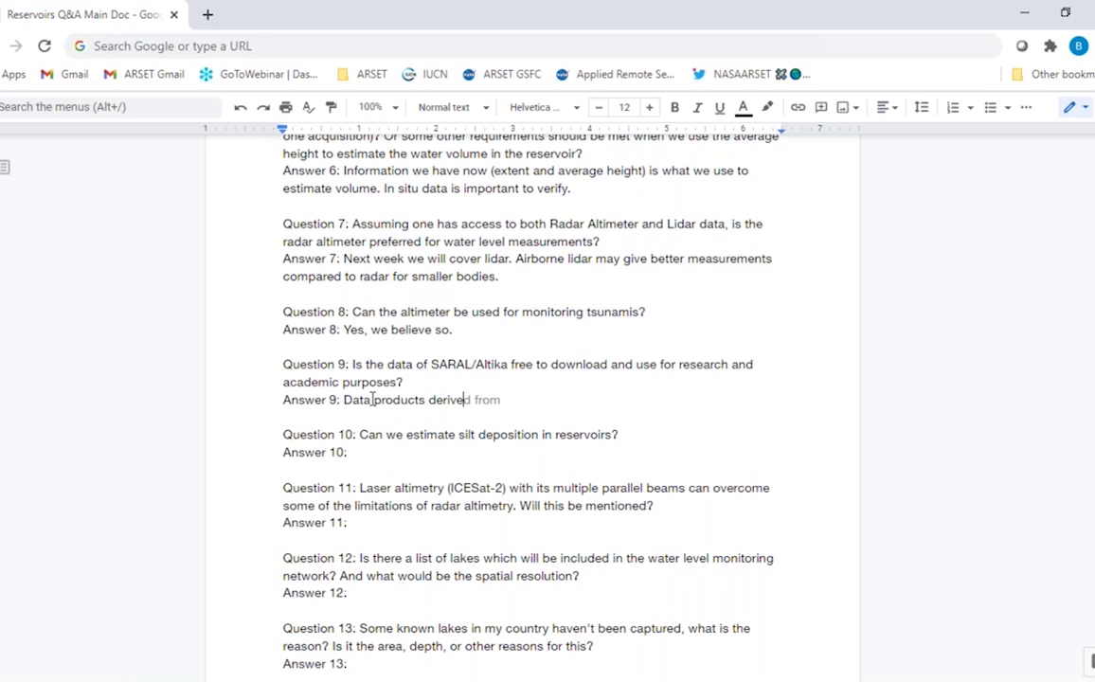
pyautogui.write('d from')
pyautogui.write('it is open but w')
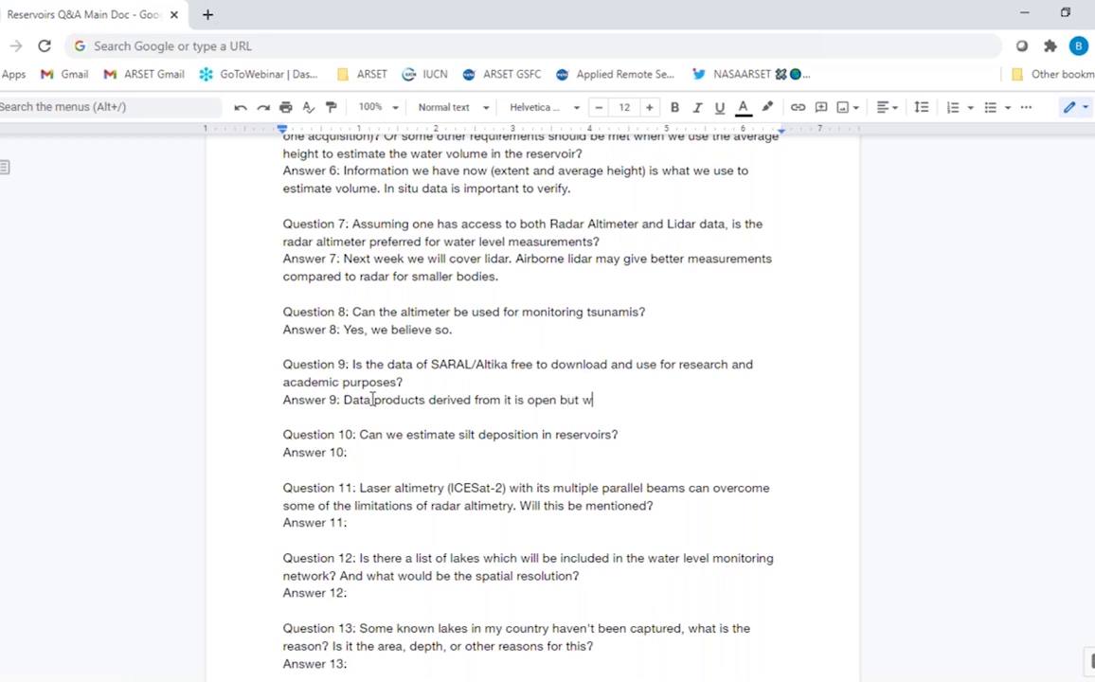
pyautogui.write('e will look into the')
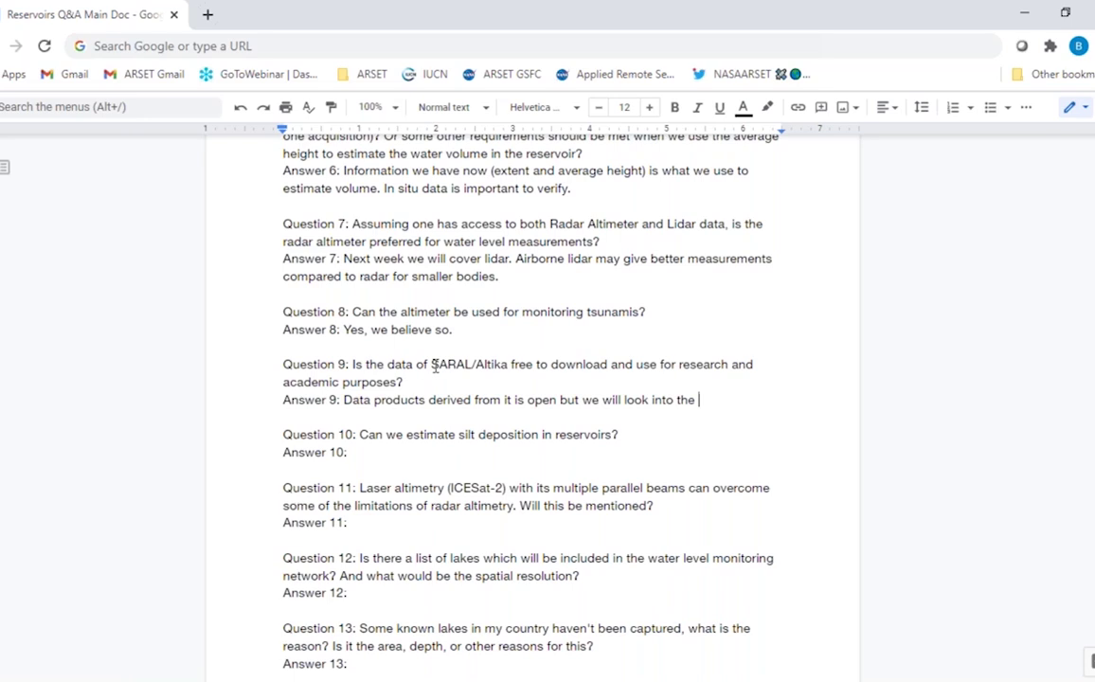
# Copy "SARAL/Altika" from Question 9 to the end of Answer 9 and finish the sentence with "in particular."
pyautogui.doubleClick(442, 364)
pyautogui.moveTo(485, 358); pyautogui.dragTo(505, 364)
pyautogui.hotkey('ctrl', 'c')
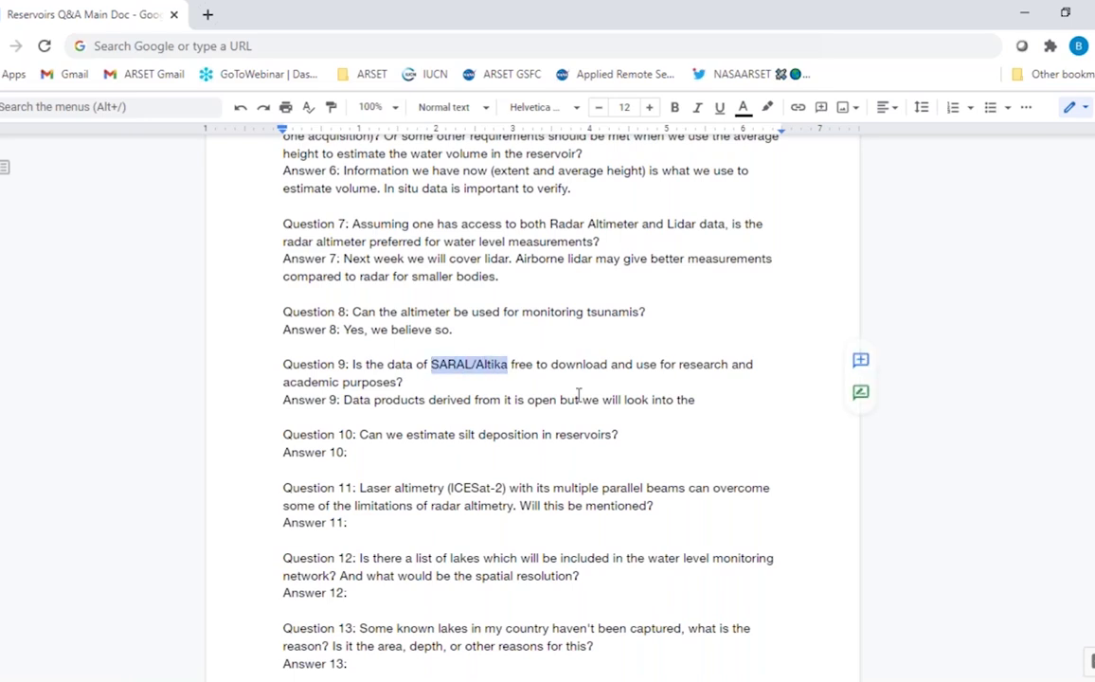
pyautogui.click(721, 405)
pyautogui.hotkey('ctrl', 'v')
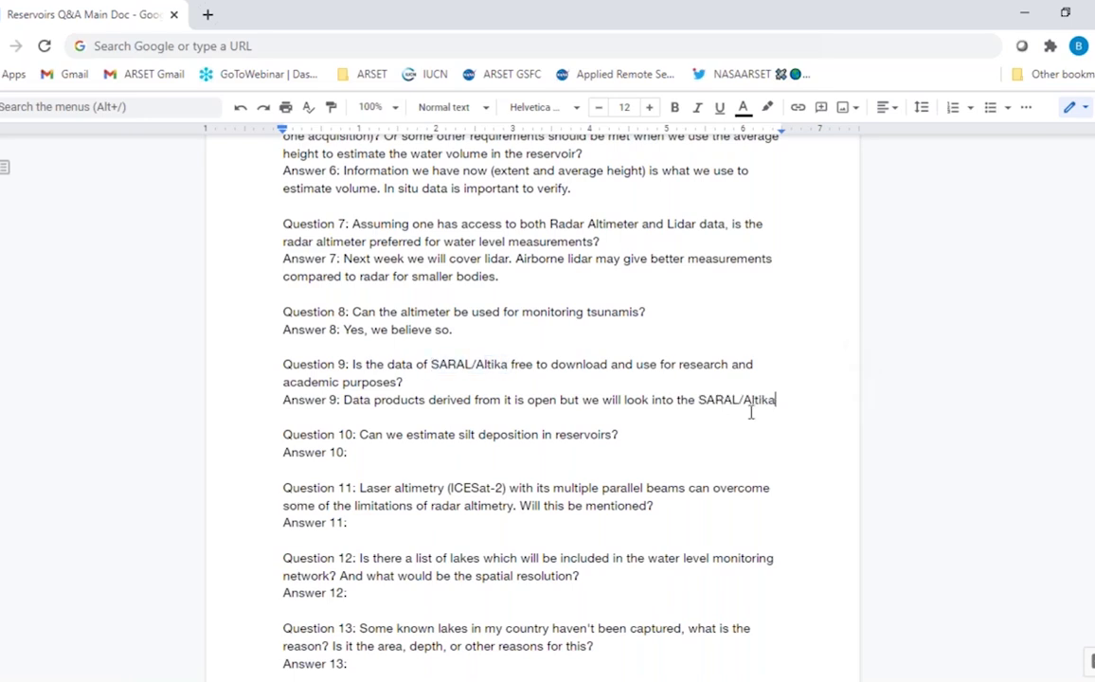
pyautogui.write('in p')
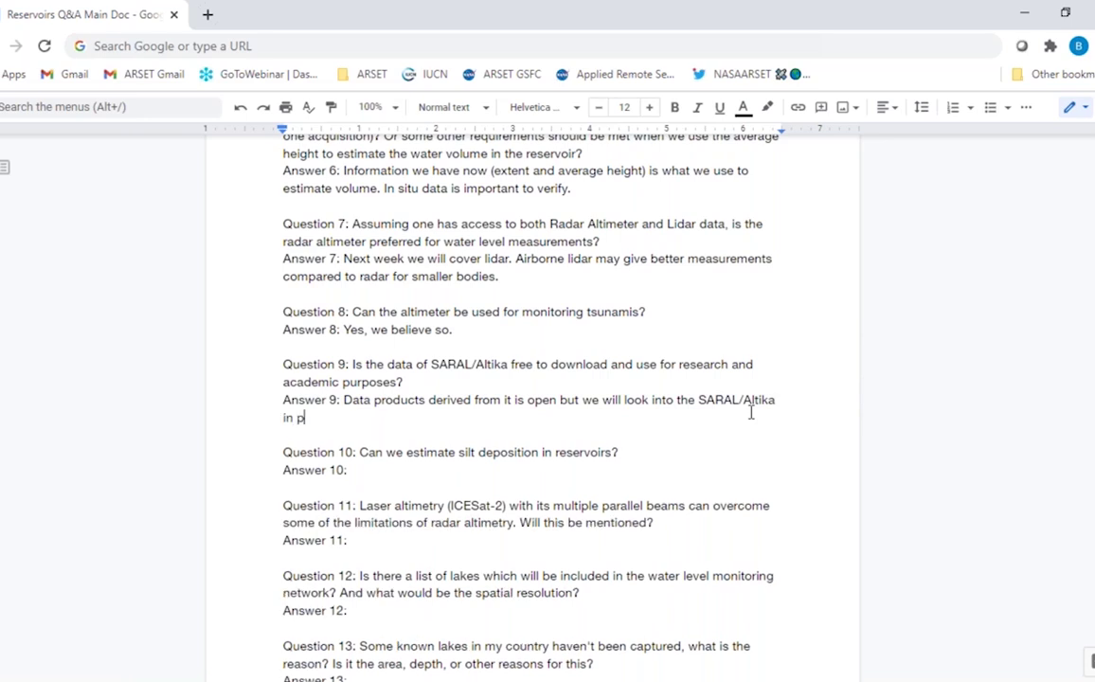
pyautogui.write('articular.')
# Fill in Answer 10, on silt deposition, with "Extent can be seen but from altimeter data, you will not be able to calculate that."
pyautogui.click(457, 469)
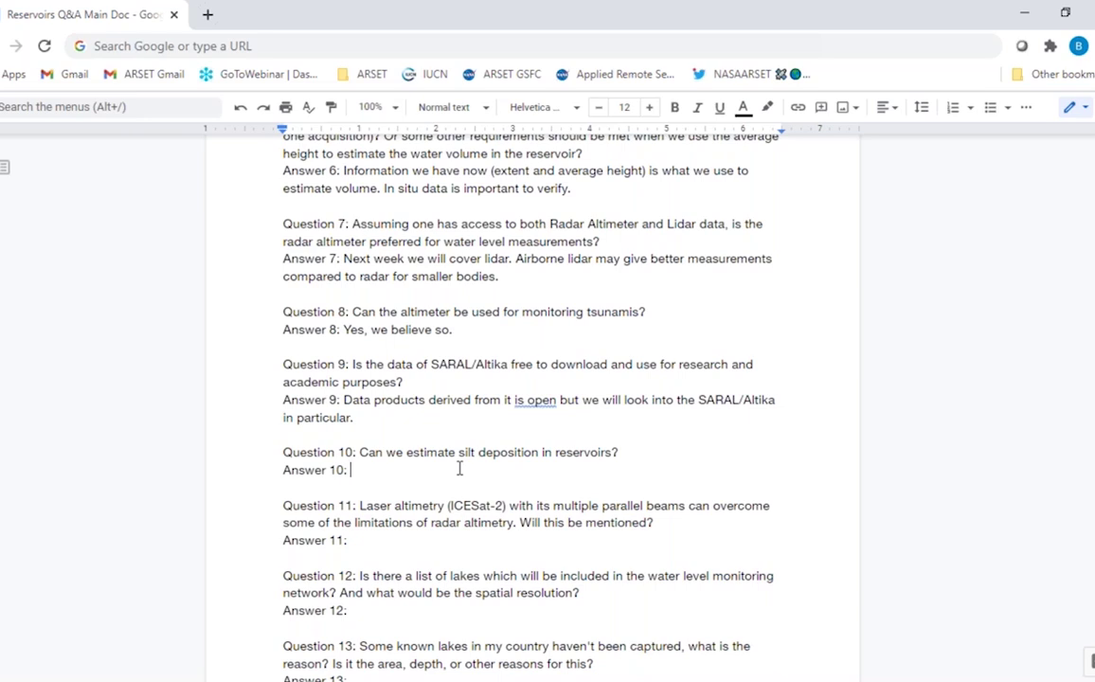
pyautogui.write('Extent can be seen')
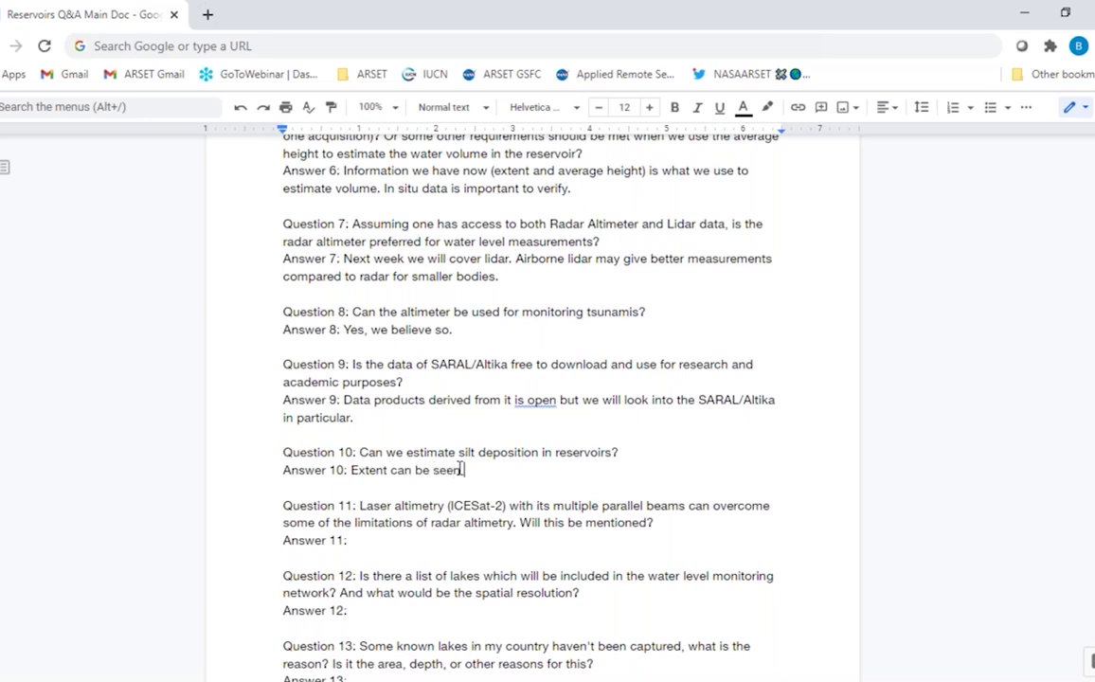
pyautogui.write(' but from altimeter ')
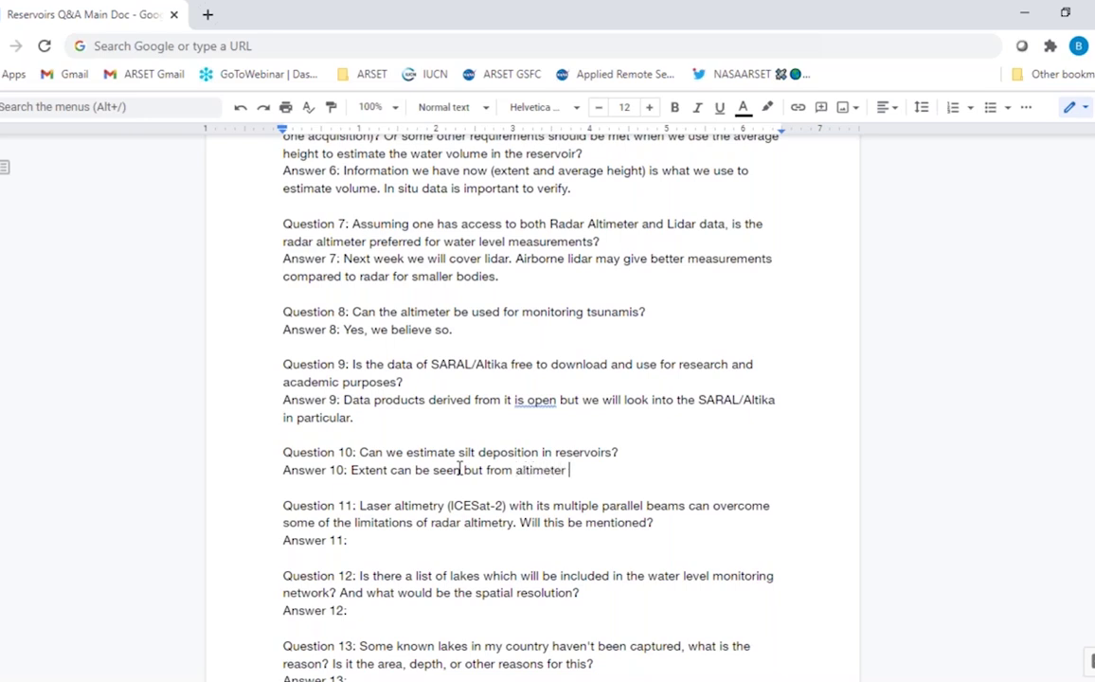
pyautogui.write('data, you will not be able to ')
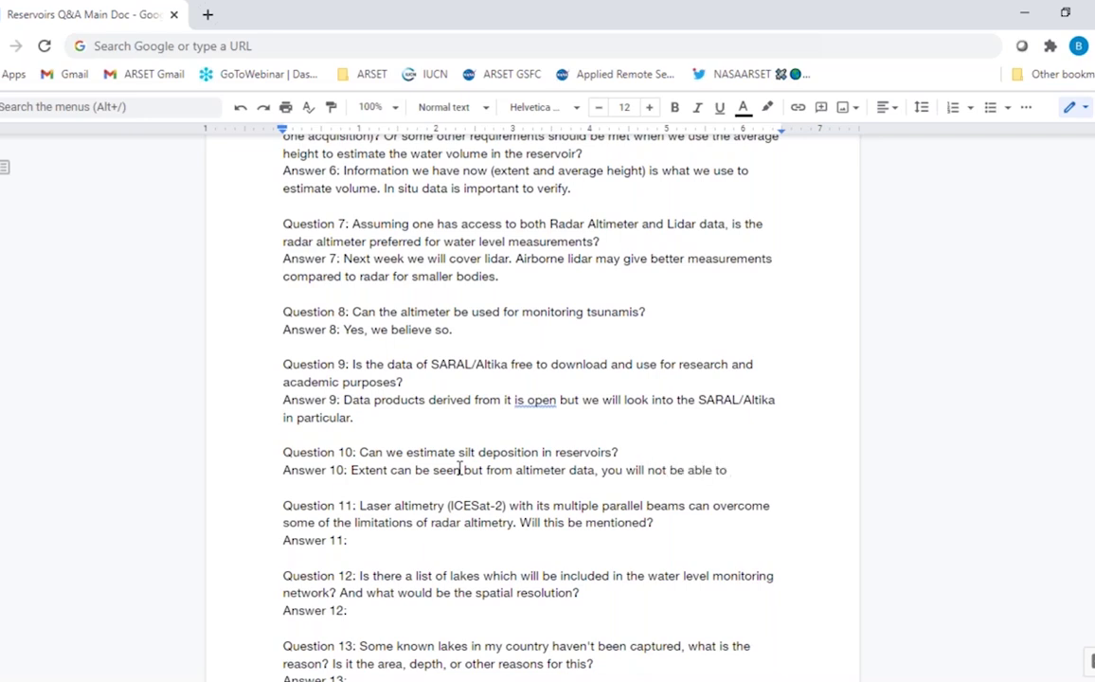
pyautogui.write('calculate that.')
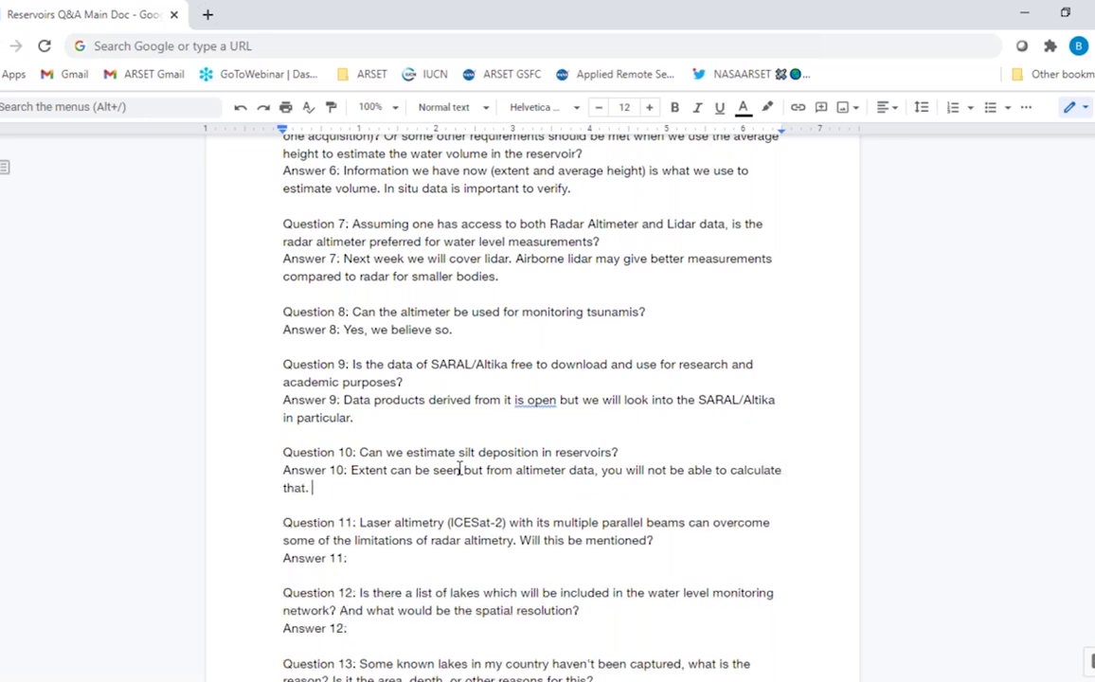
# Fill in Answer 11, on ICESat-2 laser altimetry, with "Please tune in for Part 3 next week."
pyautogui.doubleClick(432, 556)
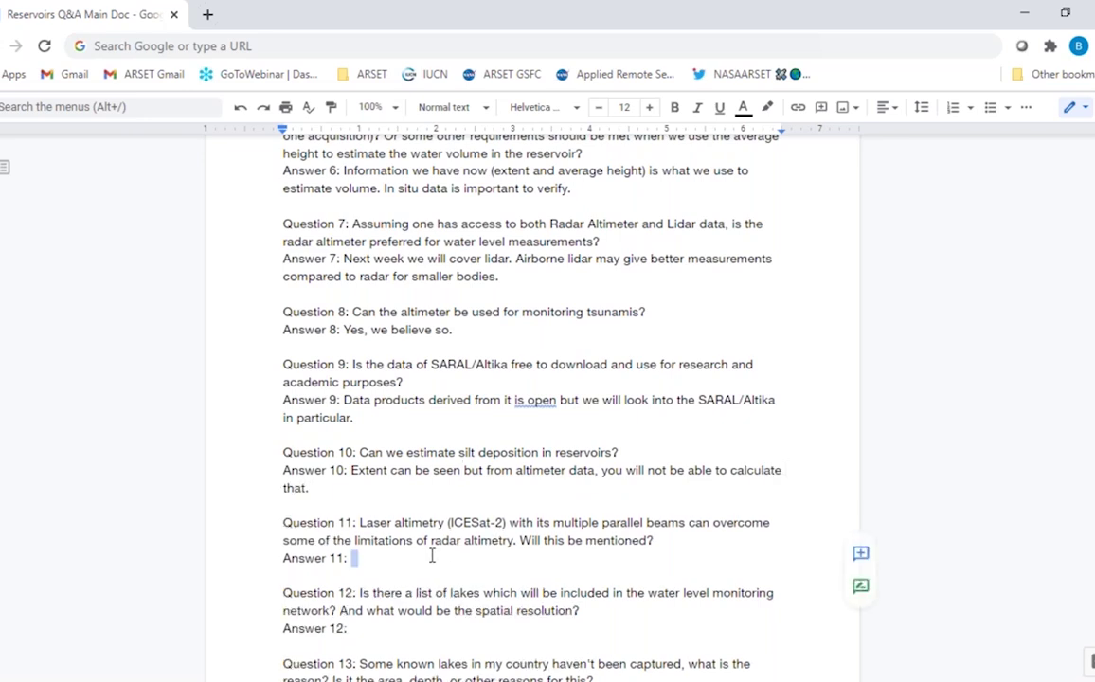
pyautogui.click(417, 562)
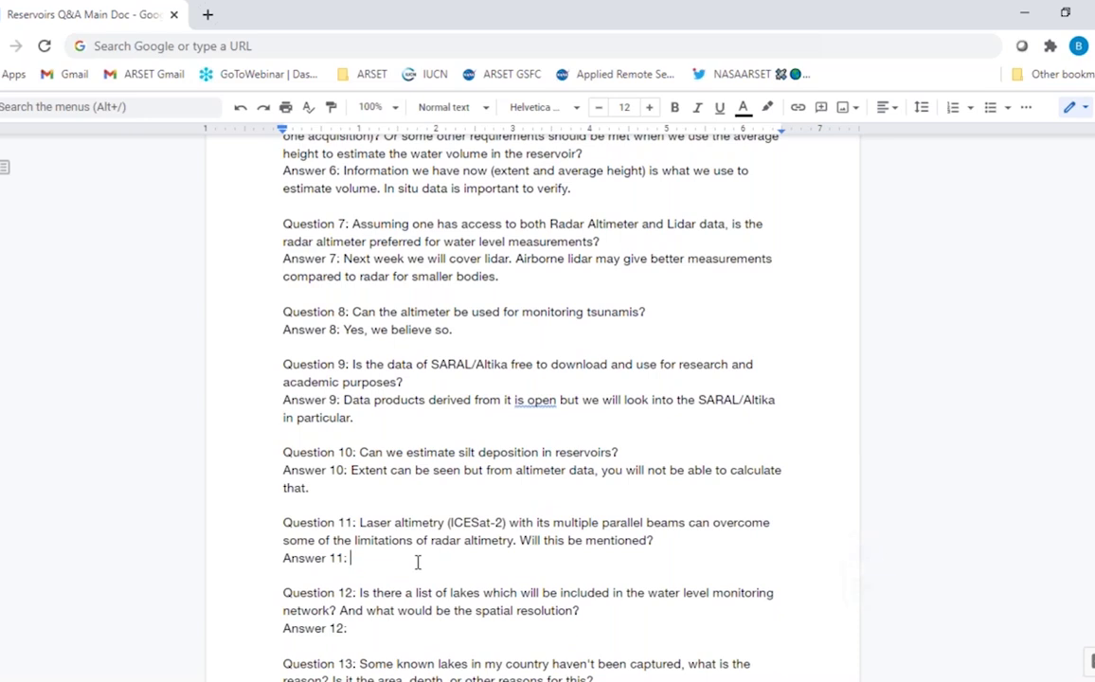
pyautogui.scroll(-2, 417, 561)
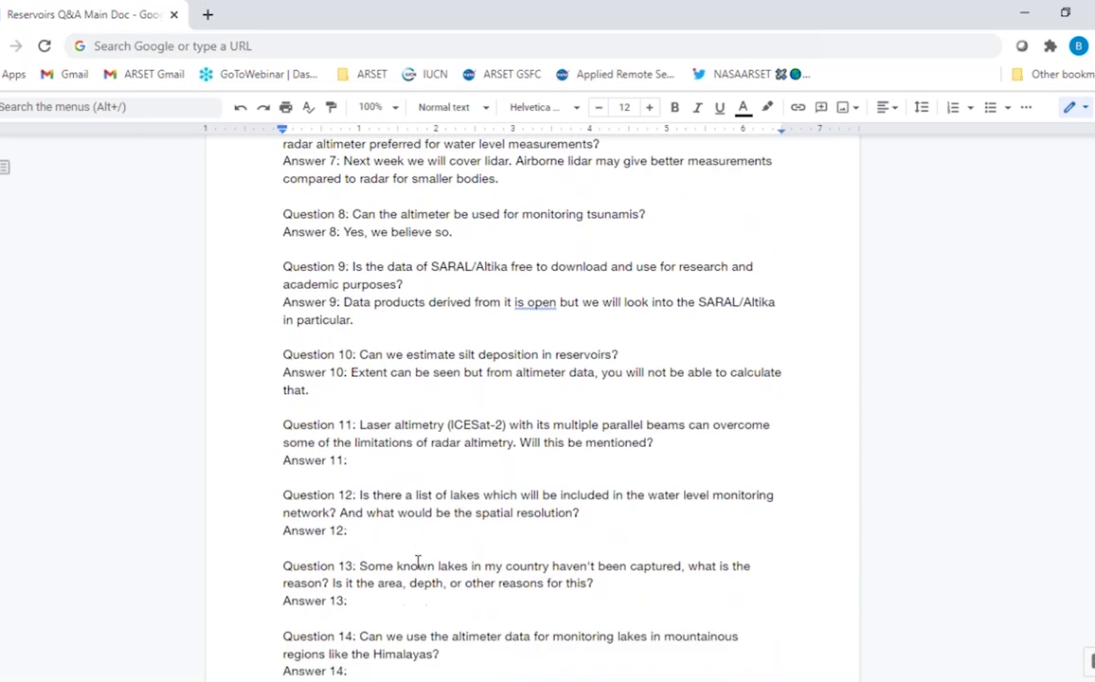
pyautogui.scroll(-3, 417, 561)
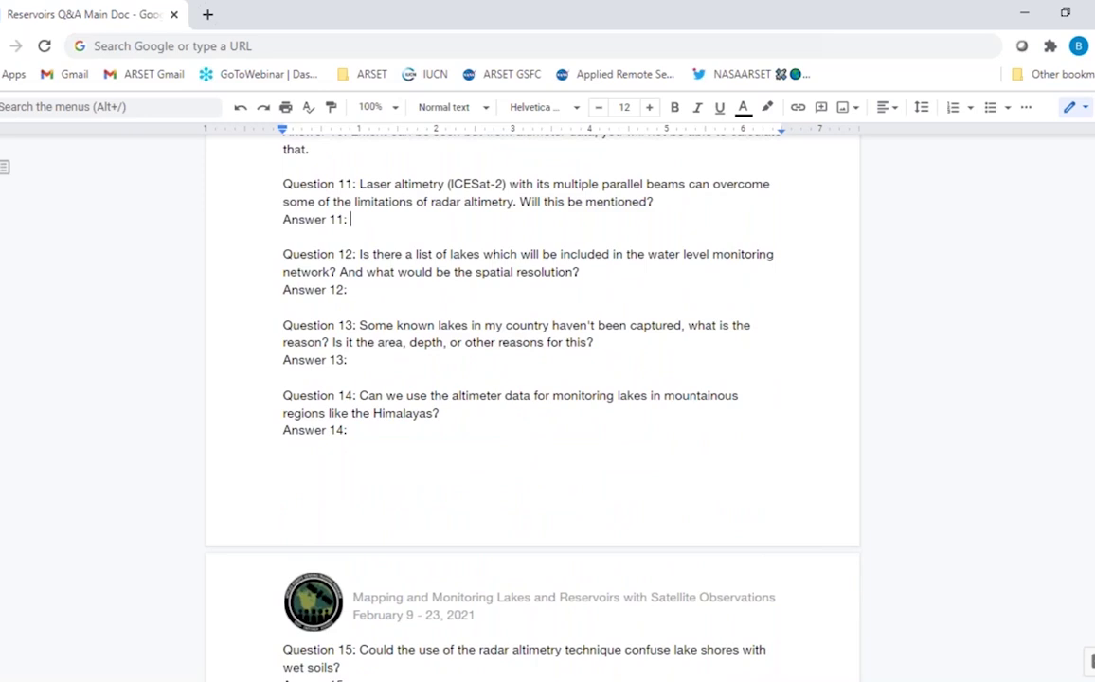
pyautogui.write('Please tune in for Part 3')
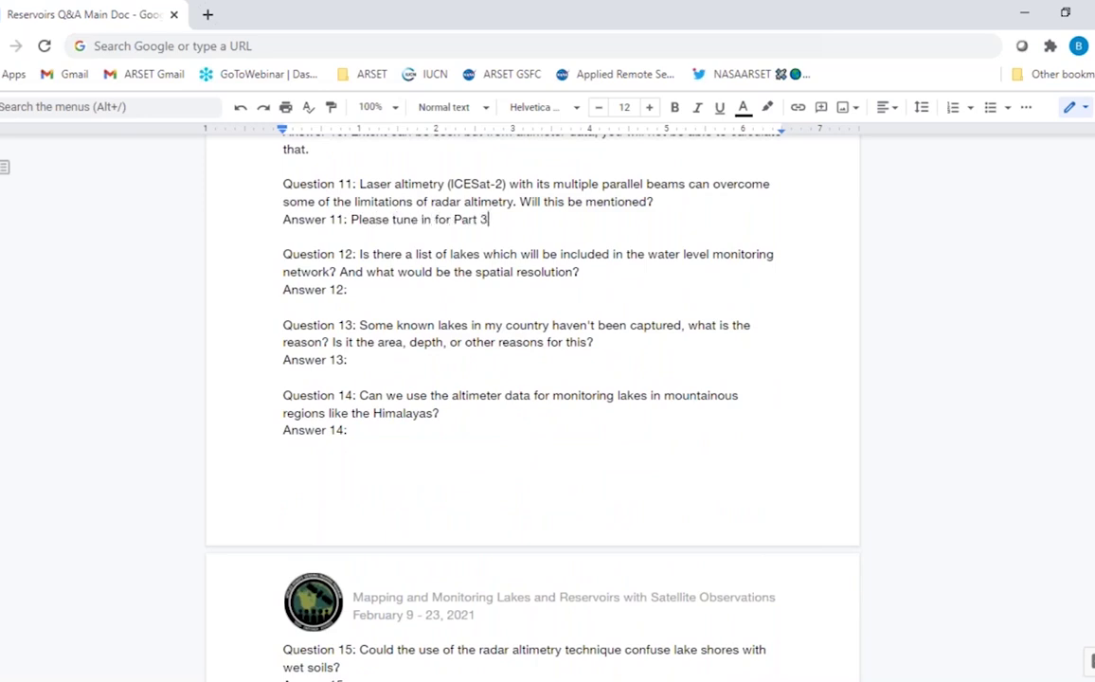
pyautogui.write(' next week.')
# Fill in Answer 12, on monitored lakes, with "Now, all lakes over 100 km2 are there but smaller lakes are being included."
pyautogui.click(354, 289)
pyautogui.write('Now, a')
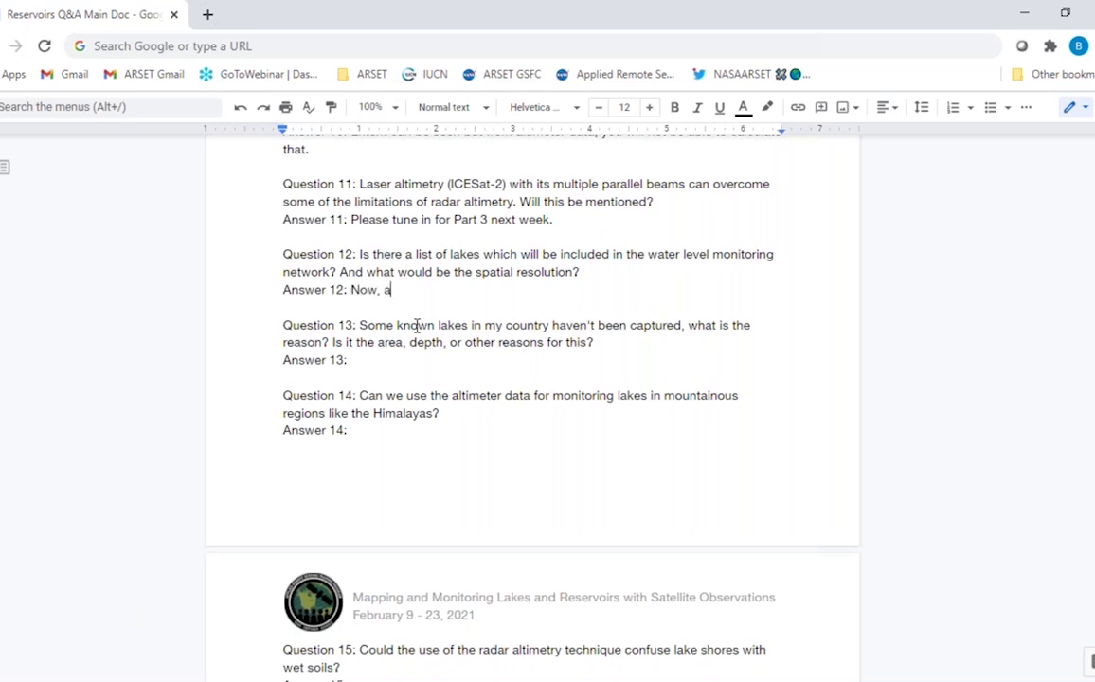
pyautogui.write('ll lakes over 100 km')
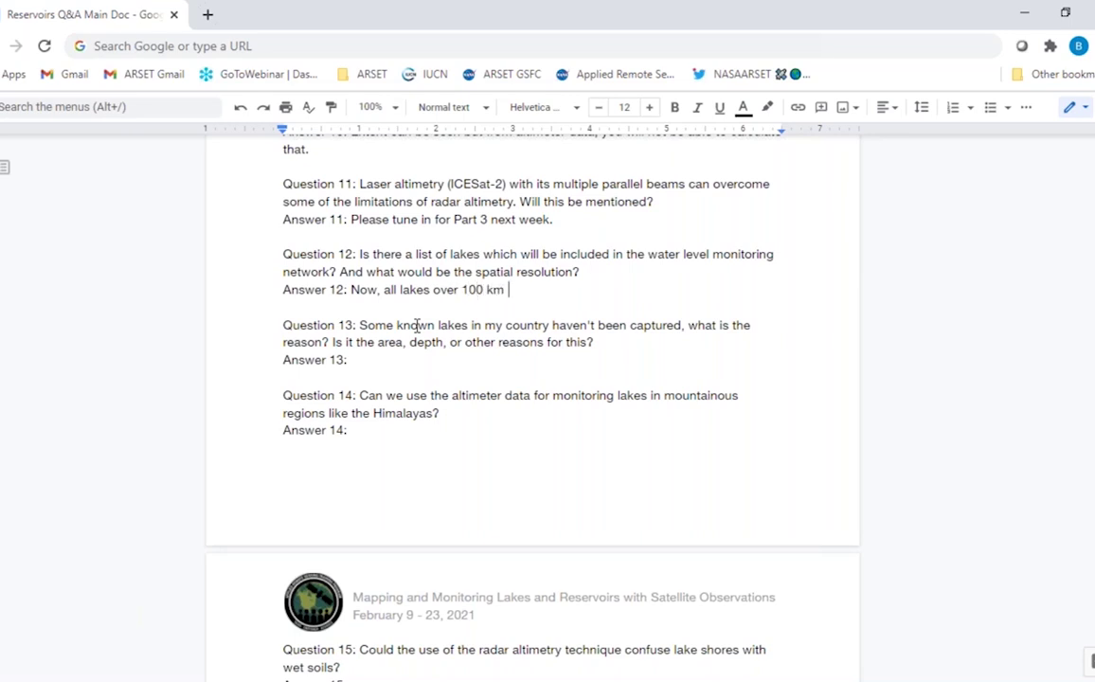
pyautogui.press('BackSpace')
pyautogui.write('2 are there but small')
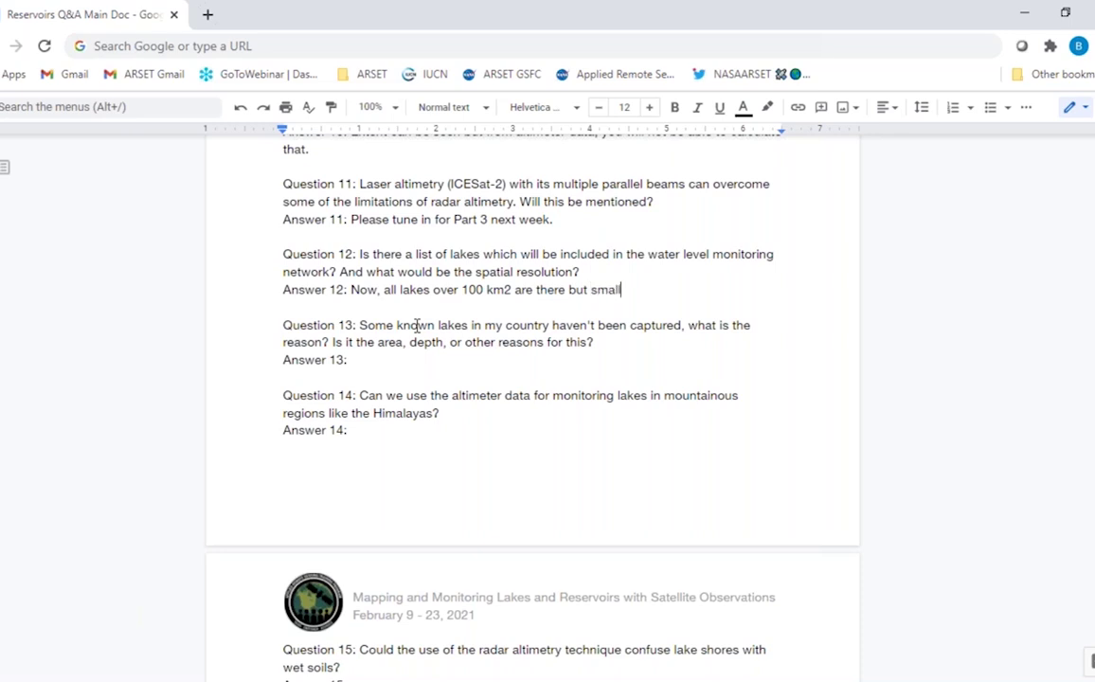
pyautogui.write('er lakes are being includ')
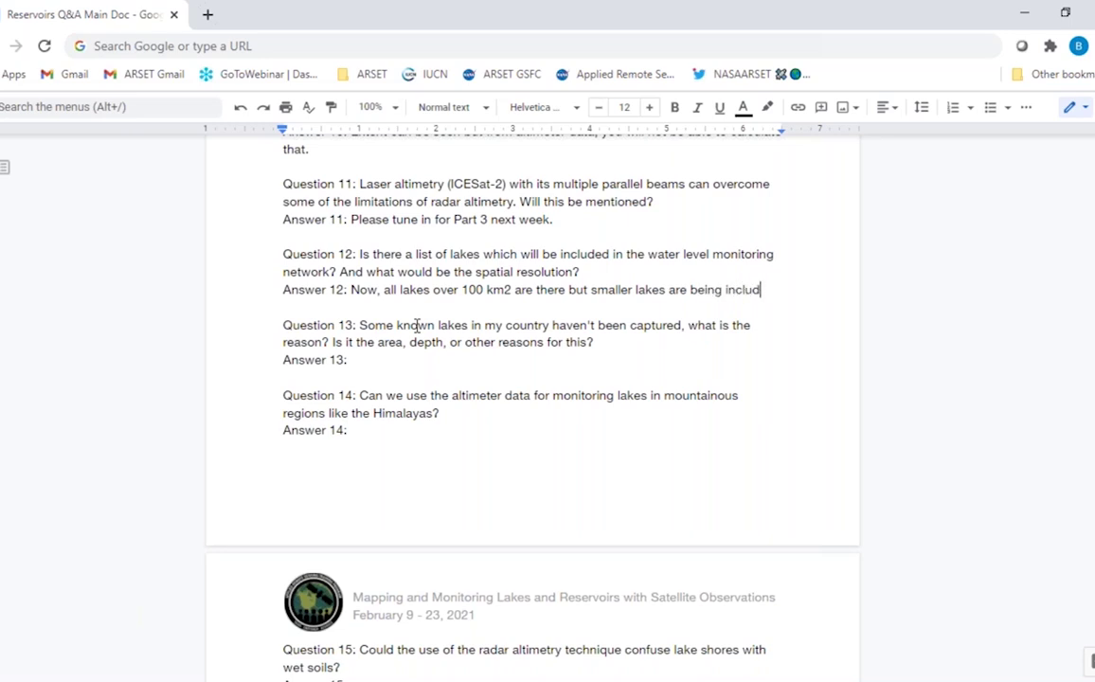
pyautogui.write('ed.')
# Remove the word "but" from Answer 12 and extend its ending with "over time."
pyautogui.scroll(1, 379, 293)
pyautogui.click(600, 338)
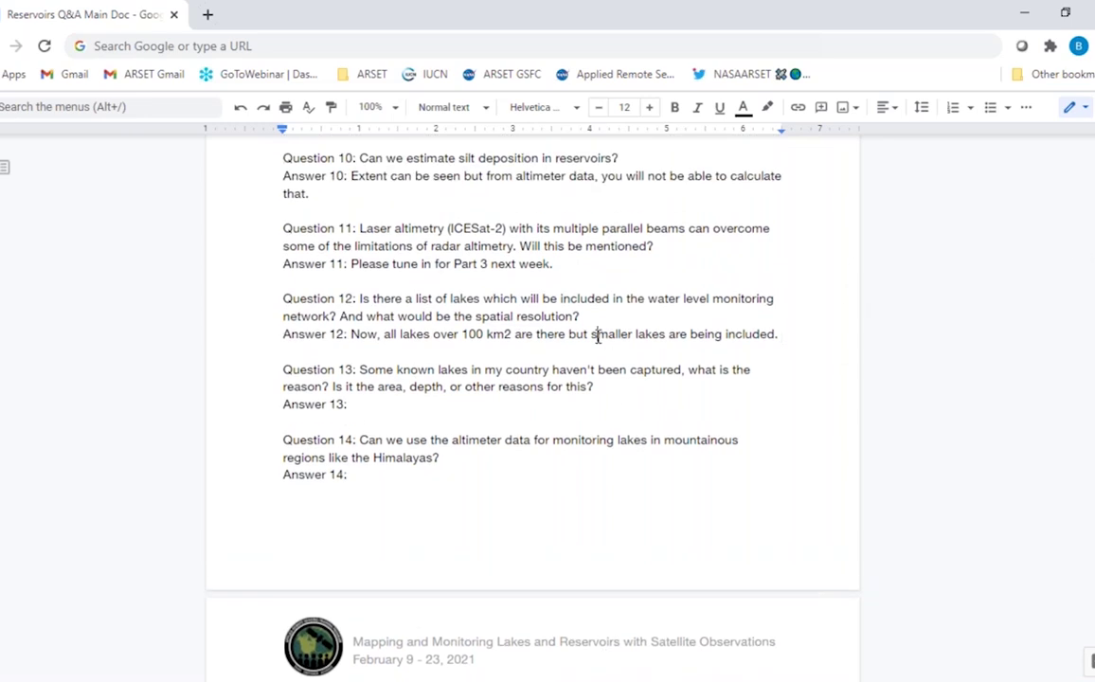
pyautogui.press('BackSpace')
pyautogui.press('BackSpace')
pyautogui.press('BackSpace')
pyautogui.press('BackSpace')
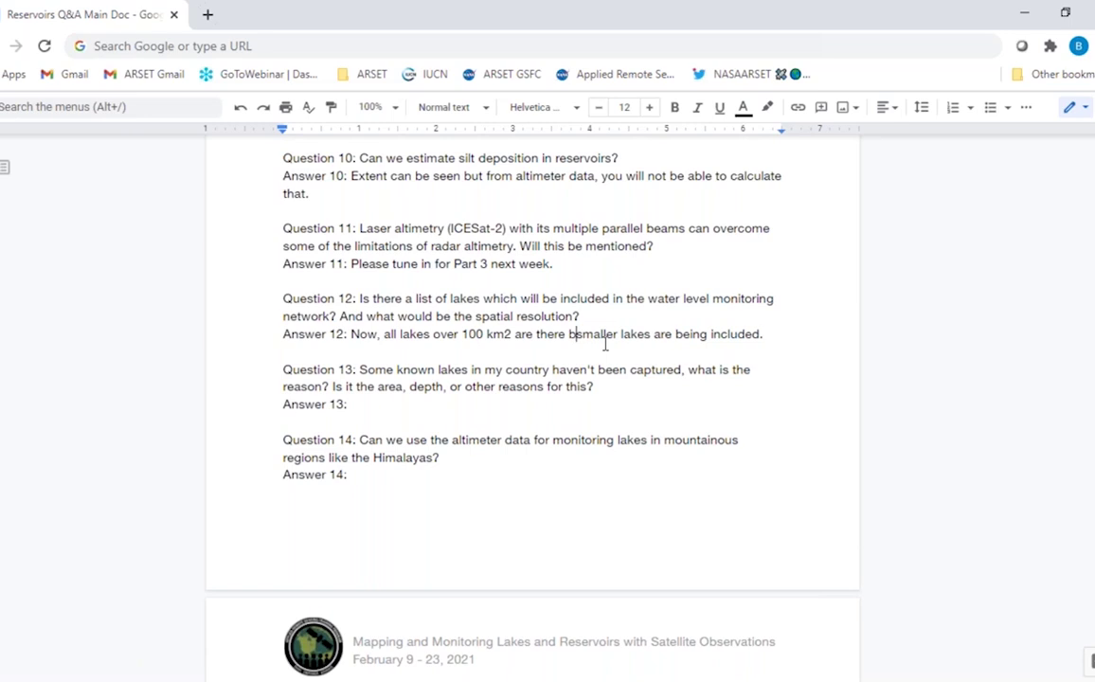
pyautogui.click(755, 336)
pyautogui.press('BackSpace')
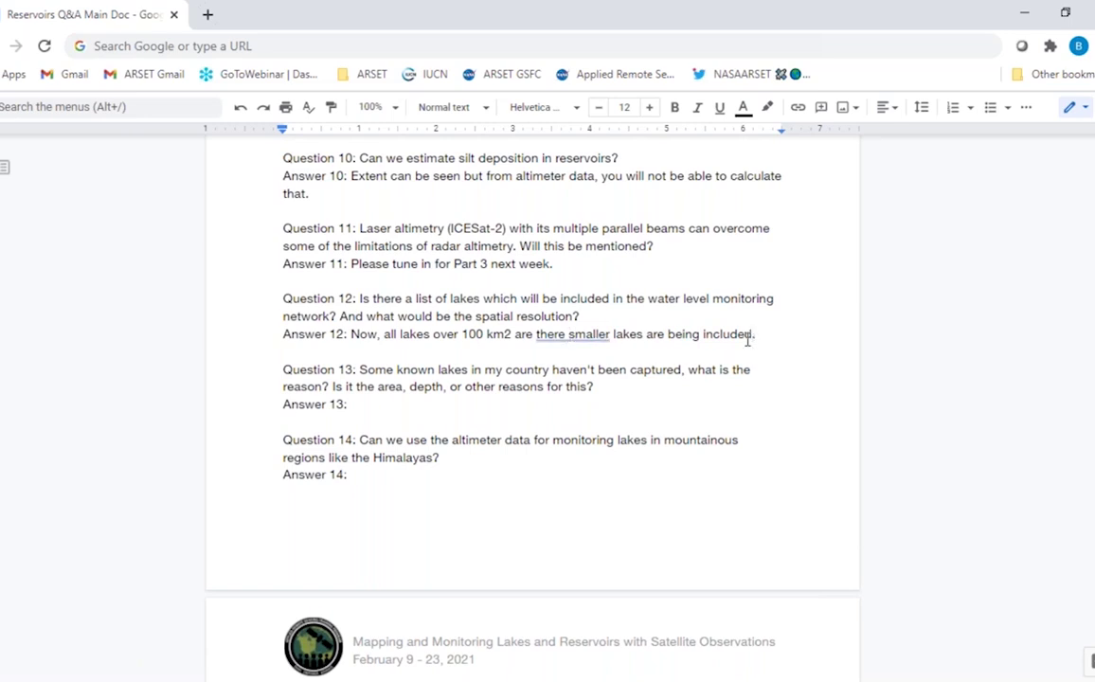
pyautogui.write('over')
pyautogui.press('Return')
pyautogui.write('time.')
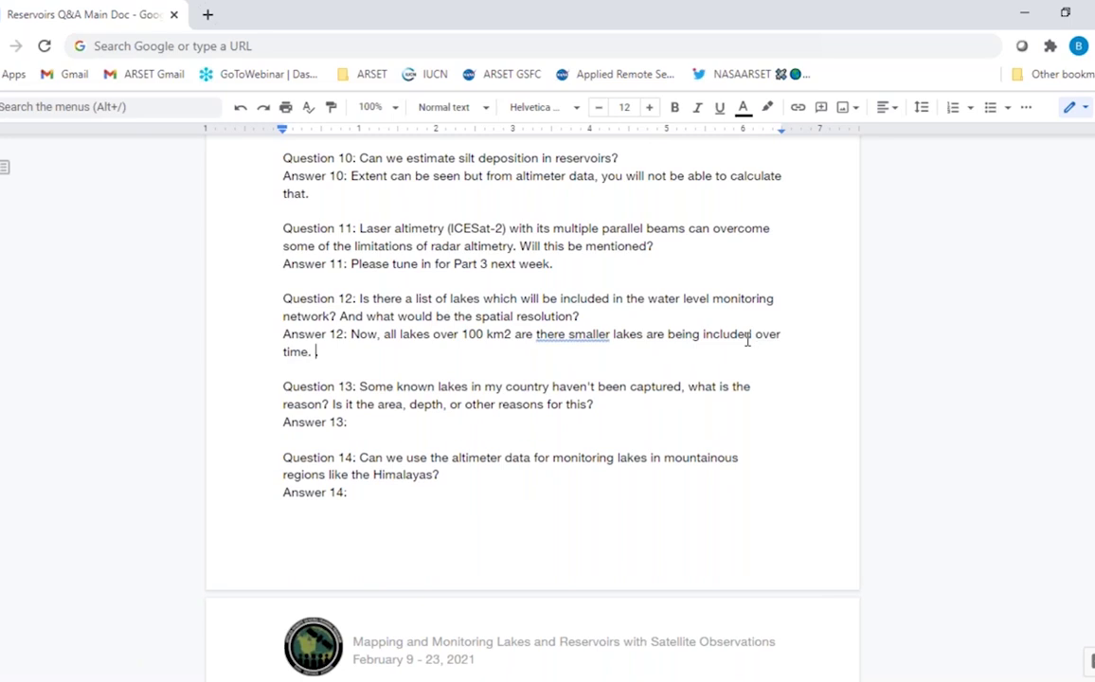
# Fill in Answer 13, on why some lakes are not captured, with "Primarily it would be area." and correct its spelling
pyautogui.click(407, 426)
pyautogui.write('Primarily i')
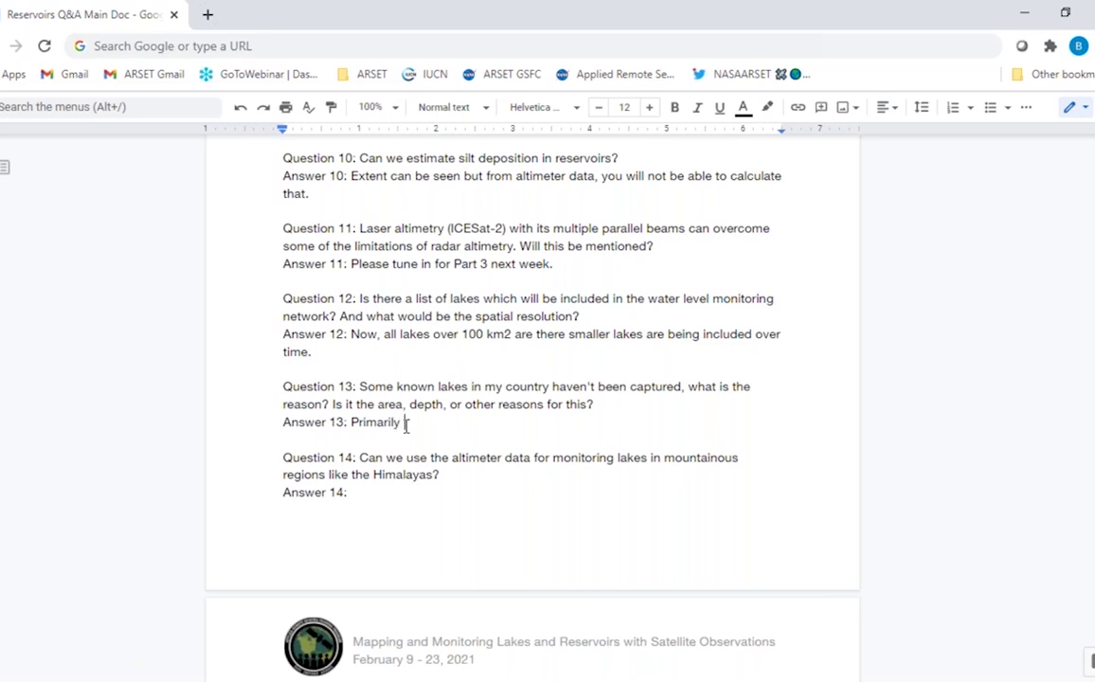
pyautogui.write('t woud be area.')
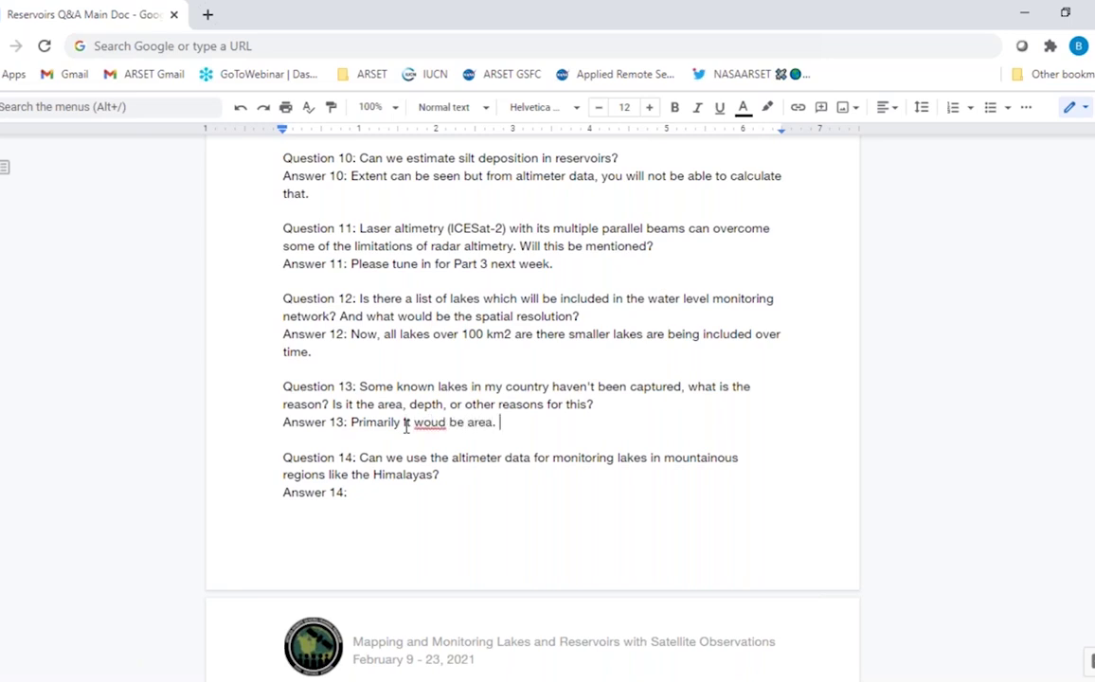
pyautogui.click(404, 423)
pyautogui.write('i')
pyautogui.click(439, 422)
pyautogui.write('l')
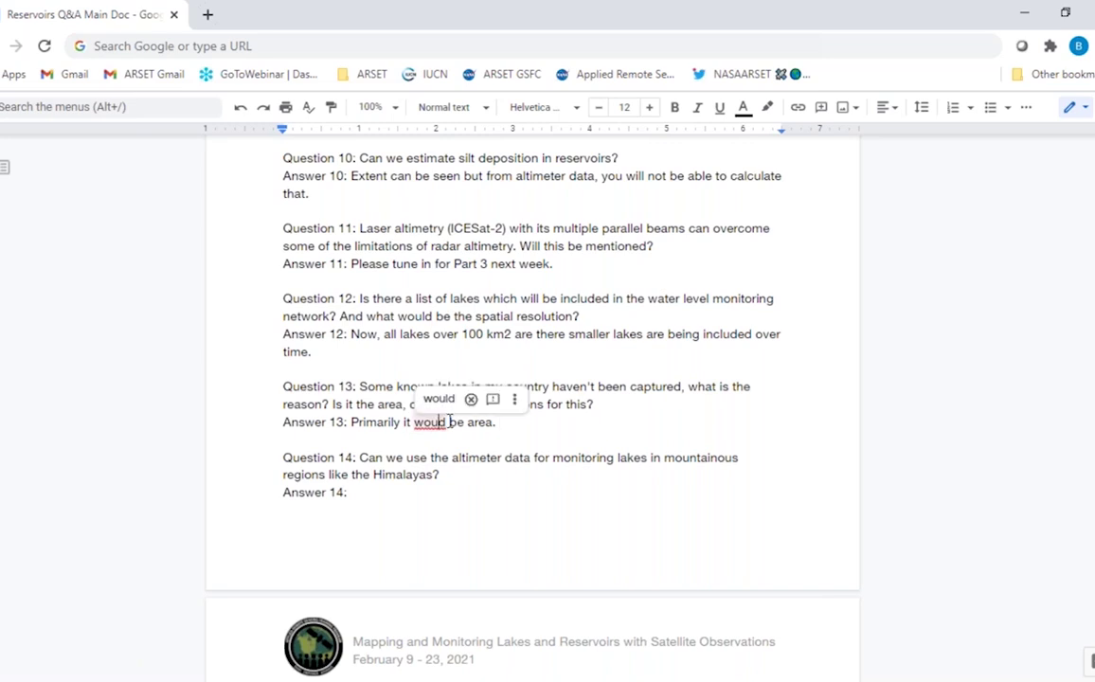
pyautogui.click(522, 422)
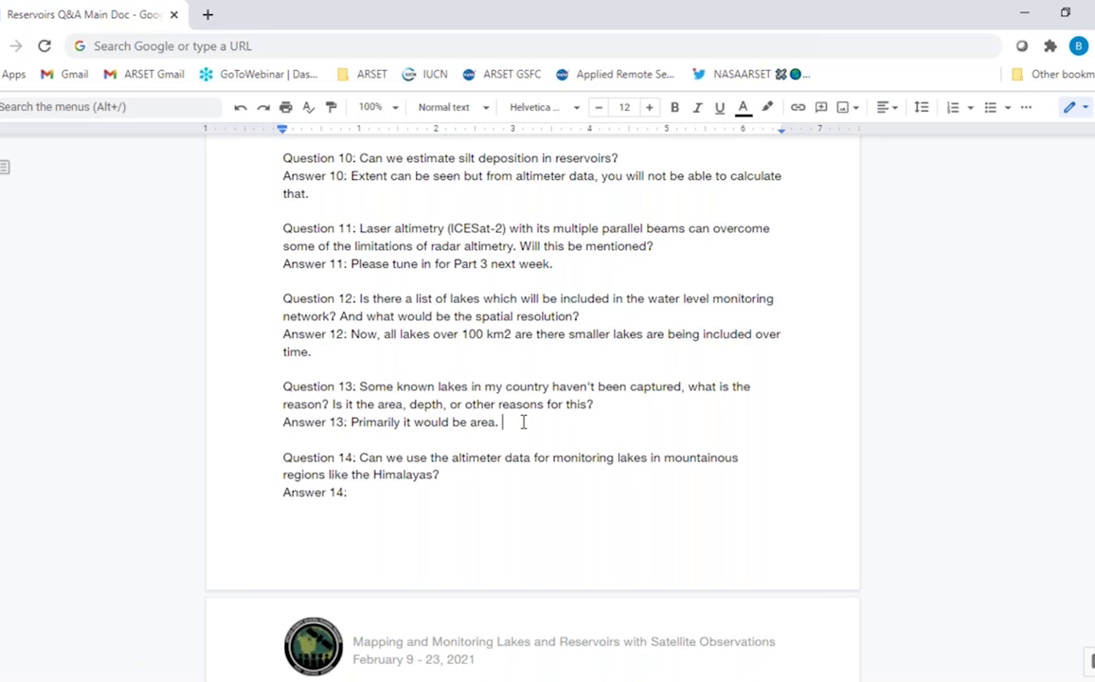
pyautogui.write('Some lakes')
pyautogui.press('BackSpace')
pyautogui.press('BackSpace')
pyautogui.press('BackSpace')
pyautogui.press('BackSpace')
pyautogui.press('BackSpace')
pyautogui.press('BackSpace')
pyautogui.press('BackSpace')
pyautogui.press('BackSpace')
pyautogui.press('BackSpace')
pyautogui.press('BackSpace')
# Fill in Answer 14, on lakes in mountainous regions, with "One limitation is the complex topography due to the radar echo."
pyautogui.click(376, 498)
pyautogui.scroll(-3, 376, 500)
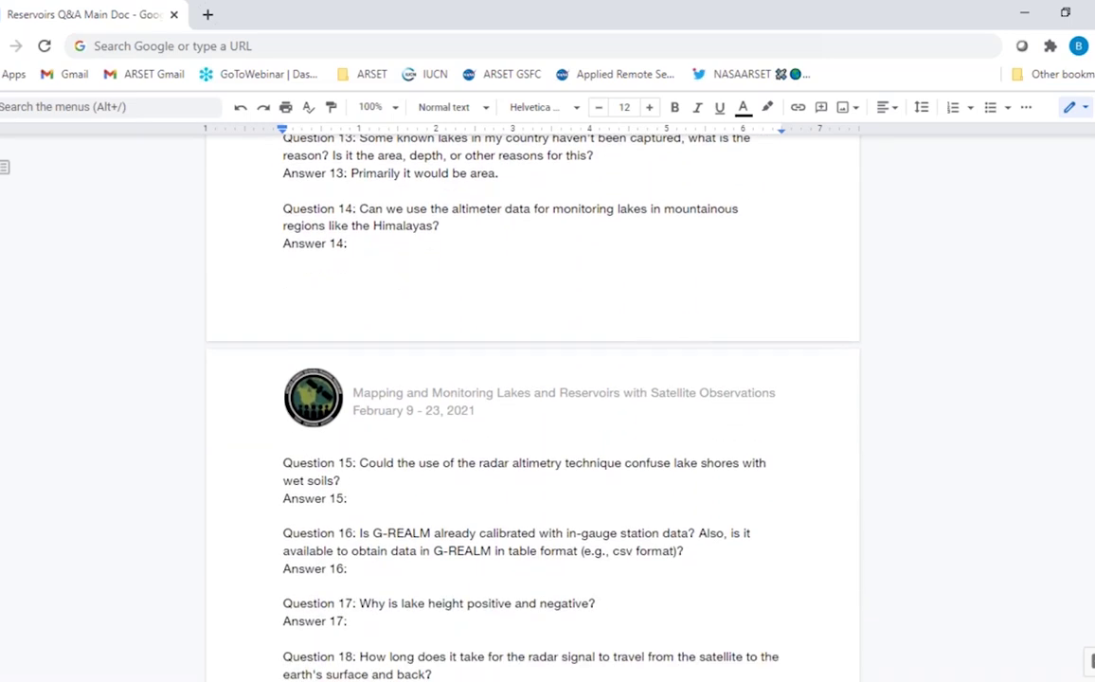
pyautogui.write('One limitation is the ')
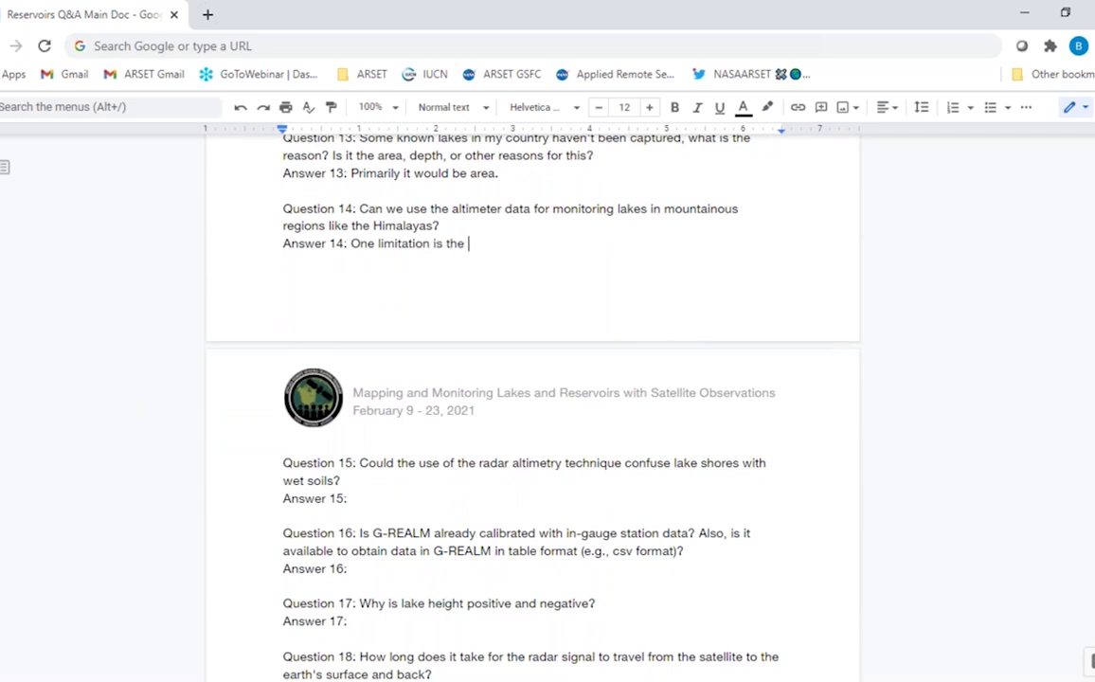
pyautogui.write('complex topogra')
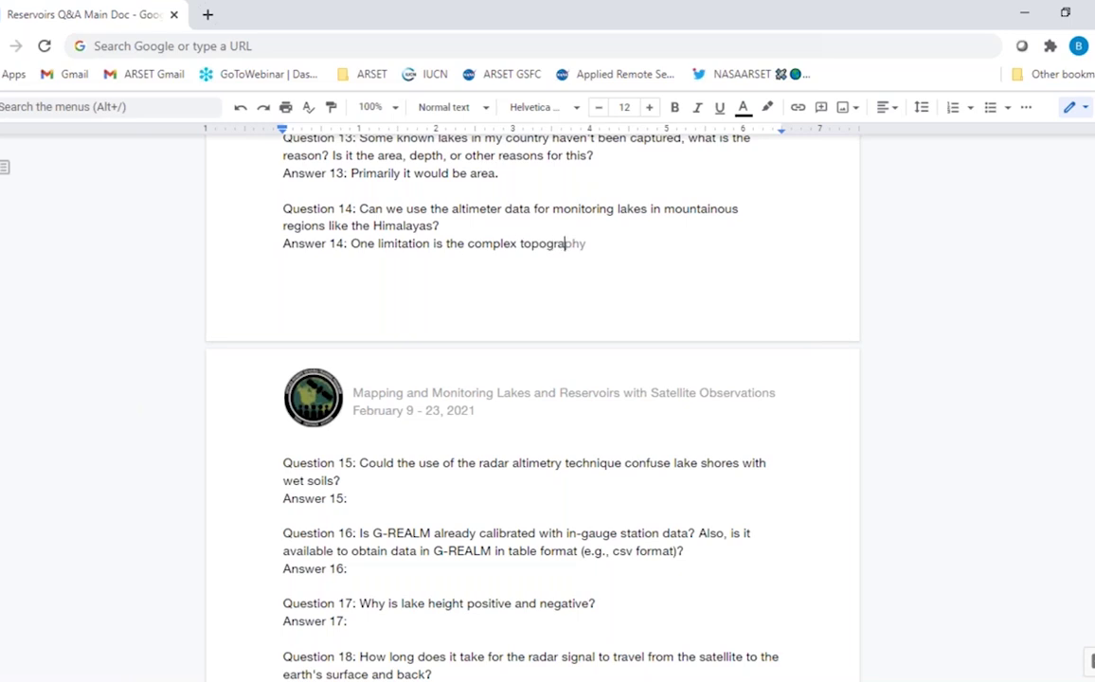
pyautogui.write('phy due to the radar echo.')
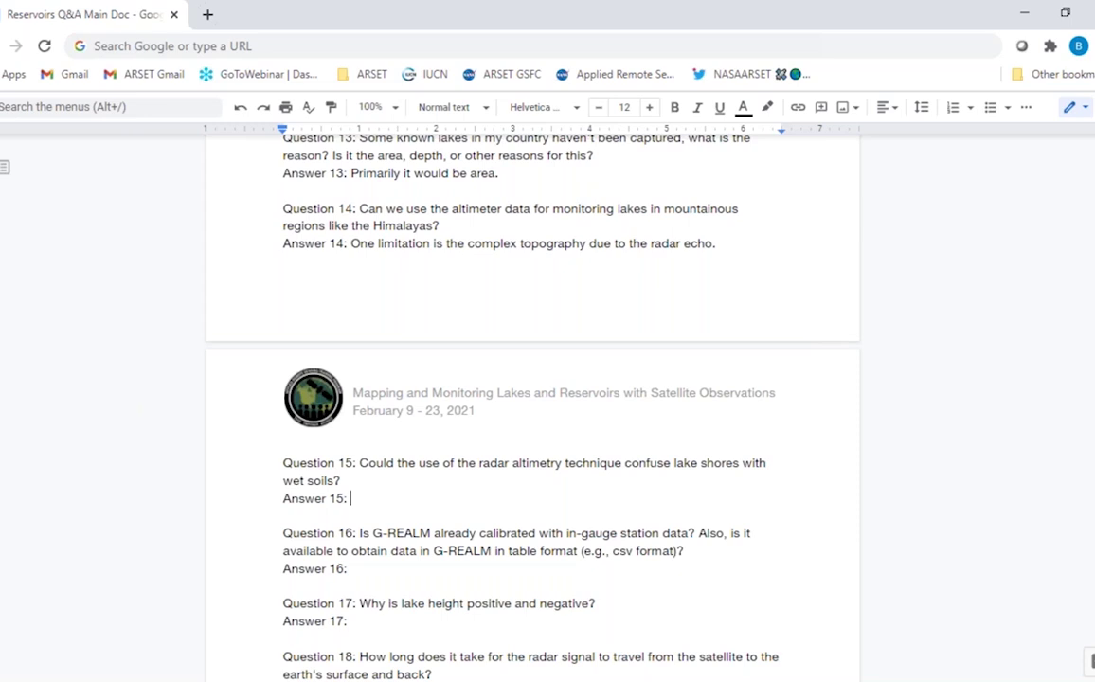
# Fill in Answer 15, on lake shores with wet soils, with "Altimeter over a coastal region, that data may not be included."
pyautogui.write('Altimeter over a coast')
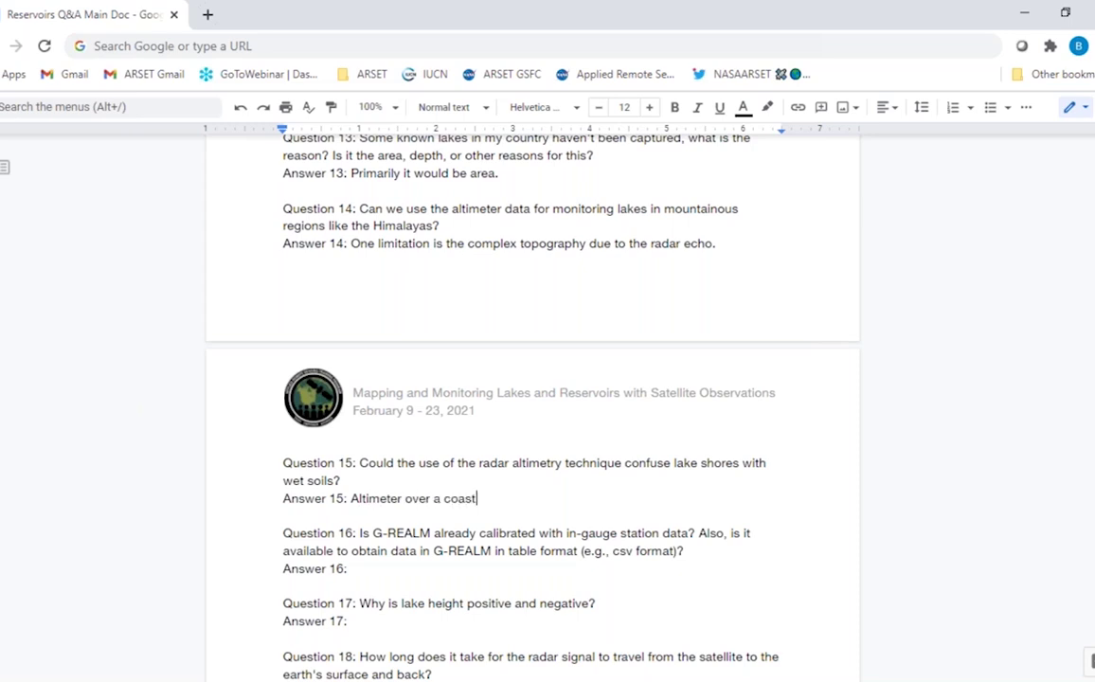
pyautogui.write('al region,')
pyautogui.write('that data ')
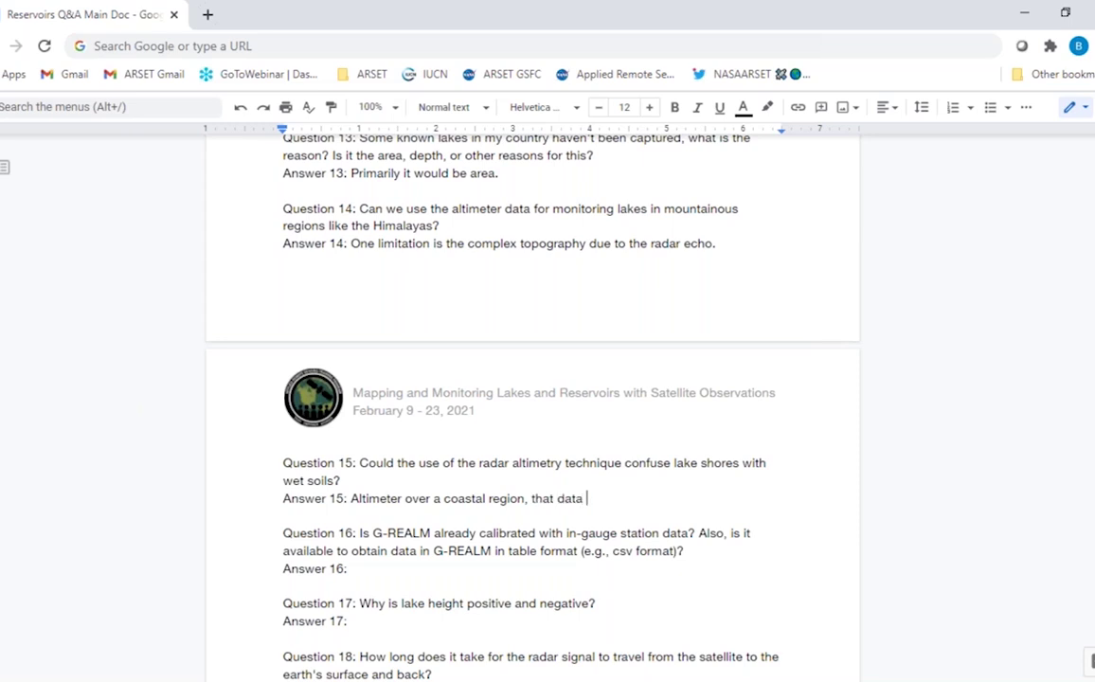
pyautogui.write('may not be included. ')
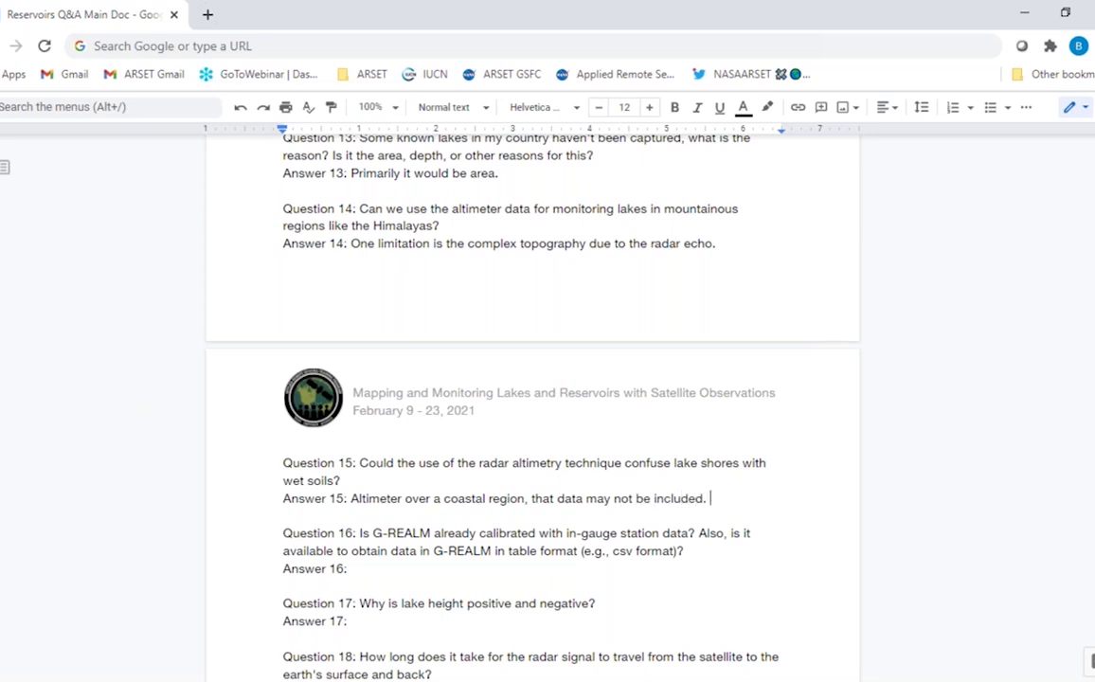
# Add to Answer 15 the sentence "The SWOT mission will cover coastal regions." and correct its grammar
pyautogui.write('The SWOT mission')
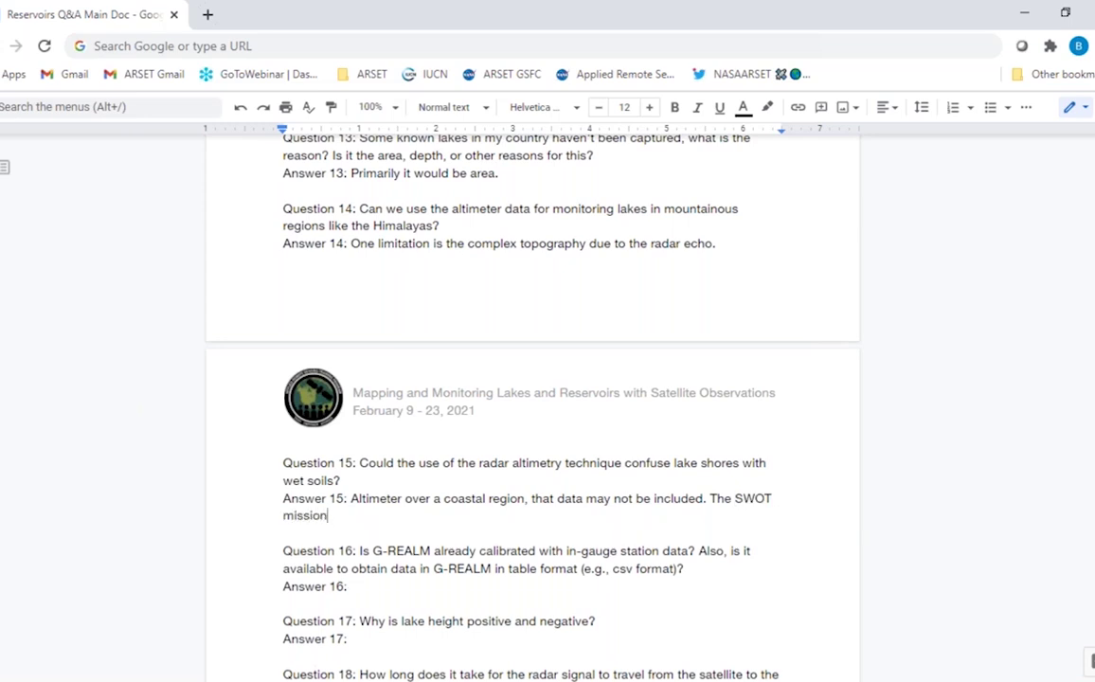
pyautogui.write(' is loo')
pyautogui.press('BackSpace')
pyautogui.press('BackSpace')
pyautogui.press('BackSpace')
pyautogui.write('will cover coastal reg')
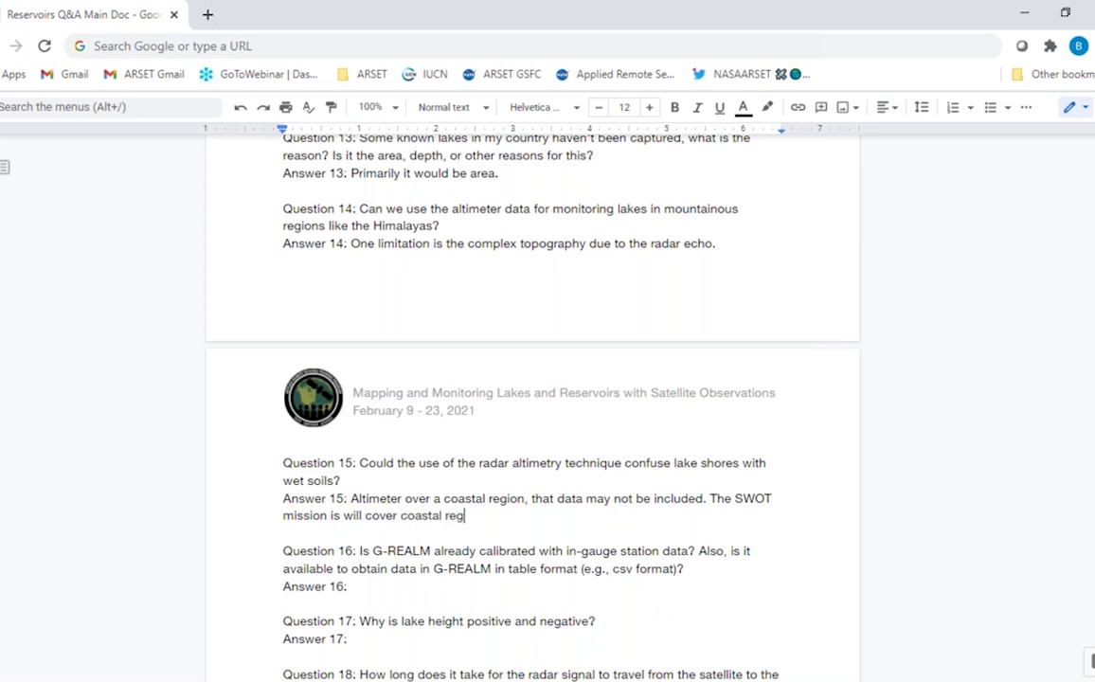
pyautogui.write('ions.')
pyautogui.click(341, 515)
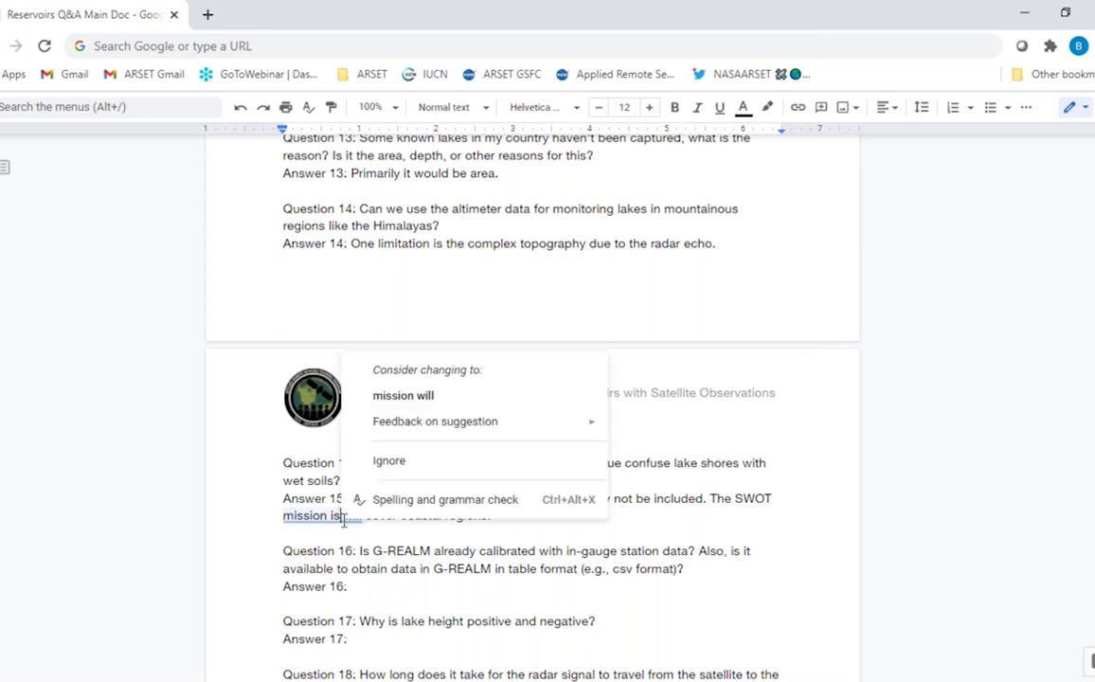
pyautogui.click(403, 395)
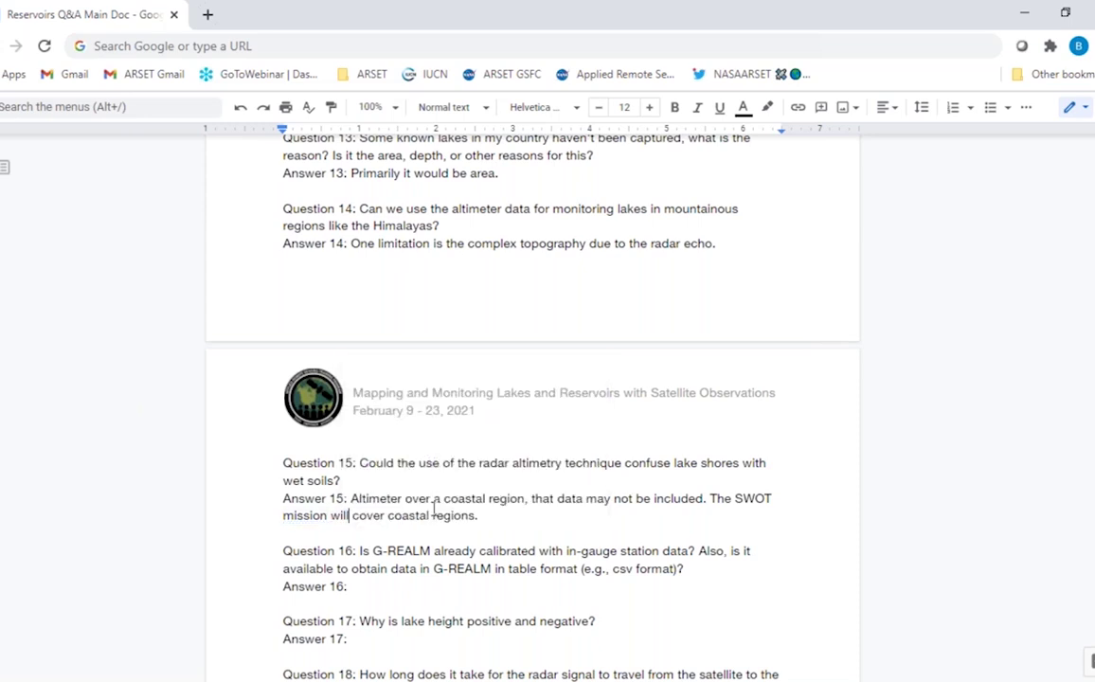
# Begin Answer 16, on G-REALM calibration and table format, with "Calibrated, not certain every lake is validated."
pyautogui.click(371, 589)
pyautogui.scroll(-5, 371, 589)
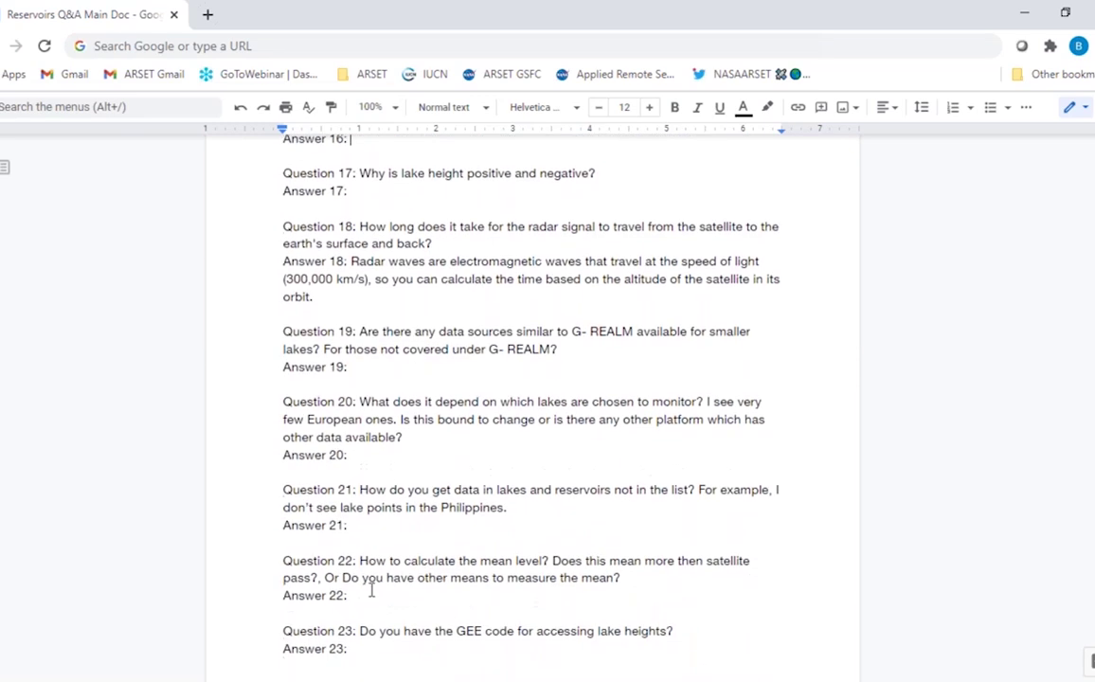
pyautogui.scroll(1, 371, 589)
pyautogui.scroll(1, 371, 589)
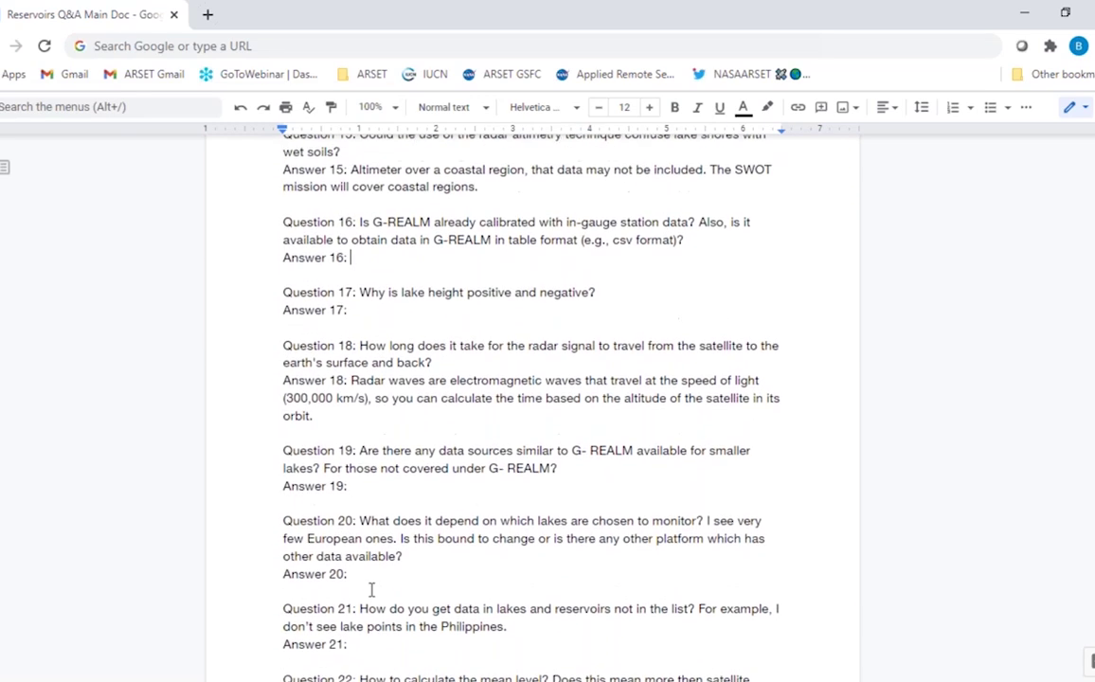
pyautogui.scroll(1, 353, 295)
pyautogui.click(357, 306)
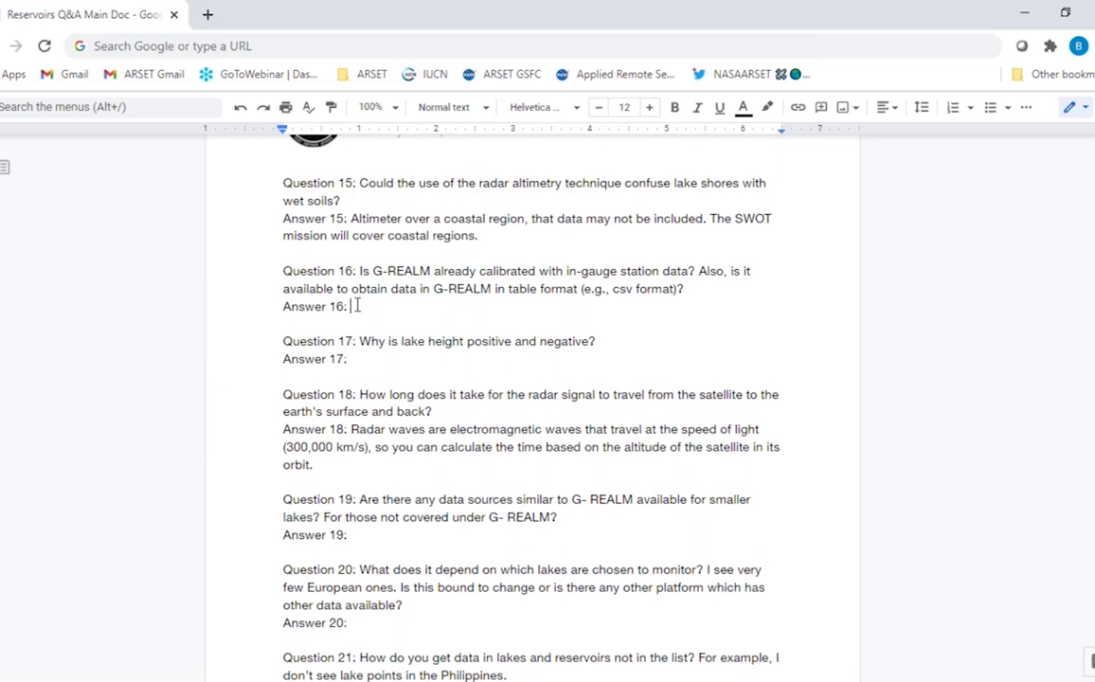
pyautogui.write('Calibrated, not ce')
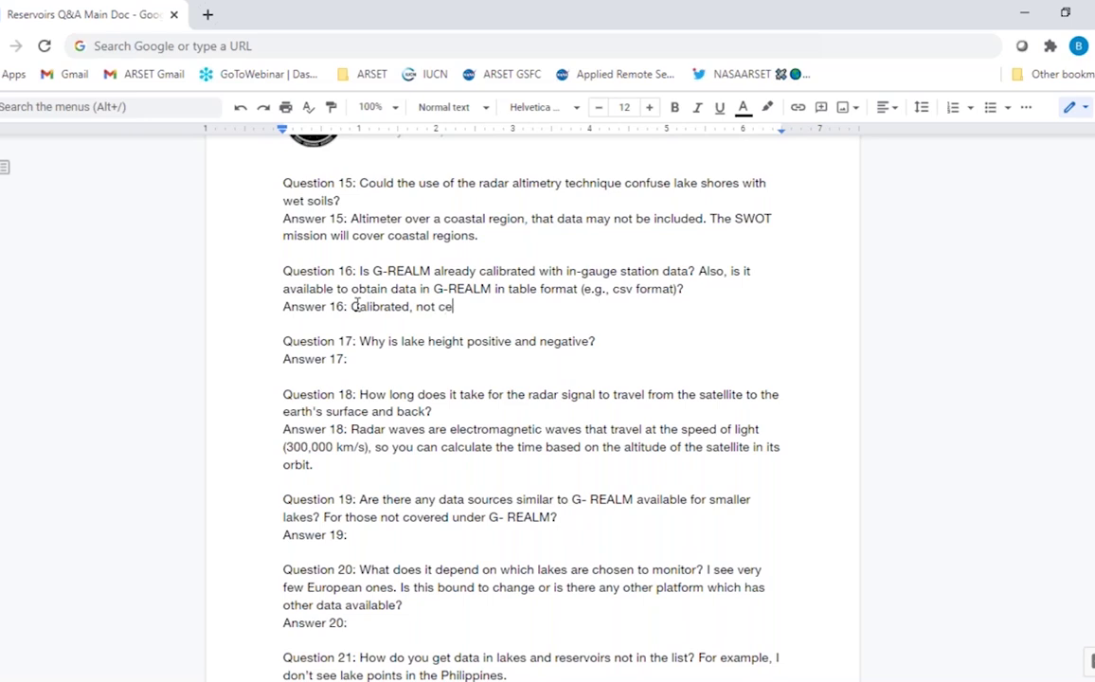
pyautogui.write('rtain every lake is v')
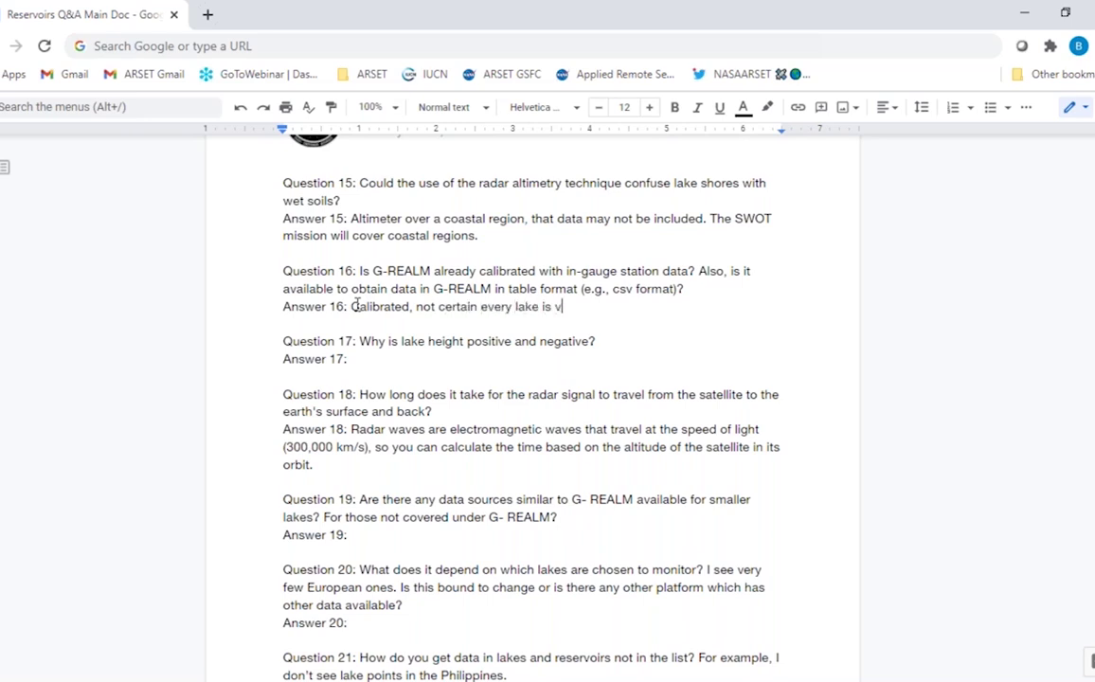
pyautogui.write('alidated,')
pyautogui.press('BackSpace')
pyautogui.press('BackSpace')
pyautogui.write(',')
pyautogui.press('BackSpace')
pyautogui.press('BackSpace')
# Add to Answer 16 the sentences "Only those with in situ measurements." and "Download in csv is possible."
pyautogui.write('. Only those ')
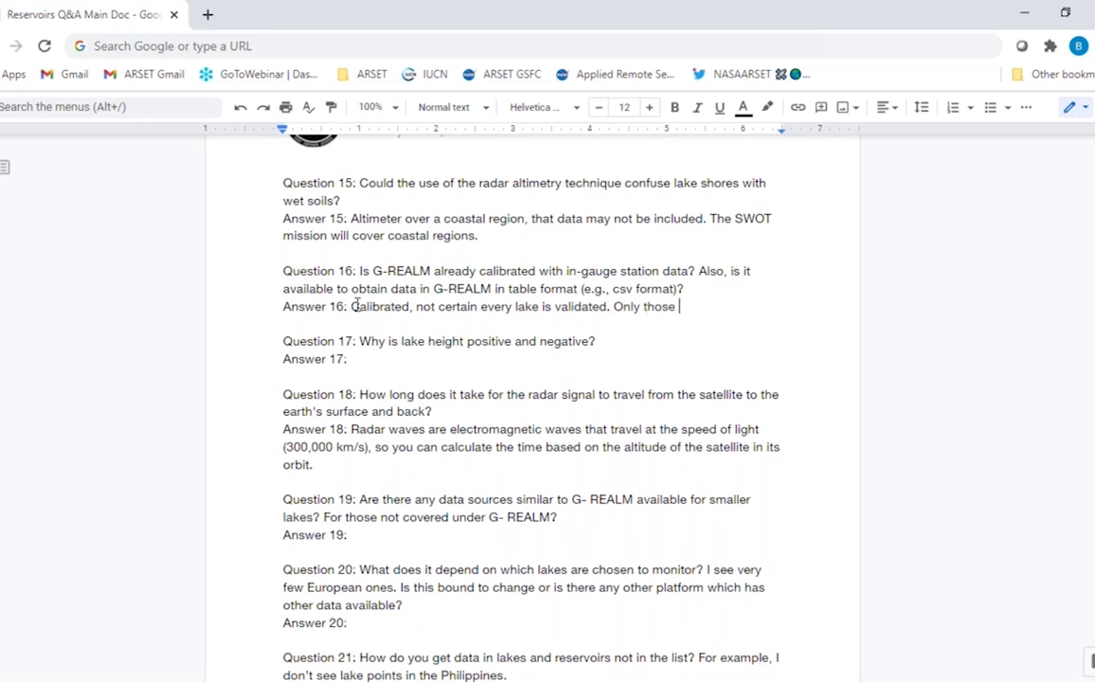
pyautogui.write('with in suitu meas')
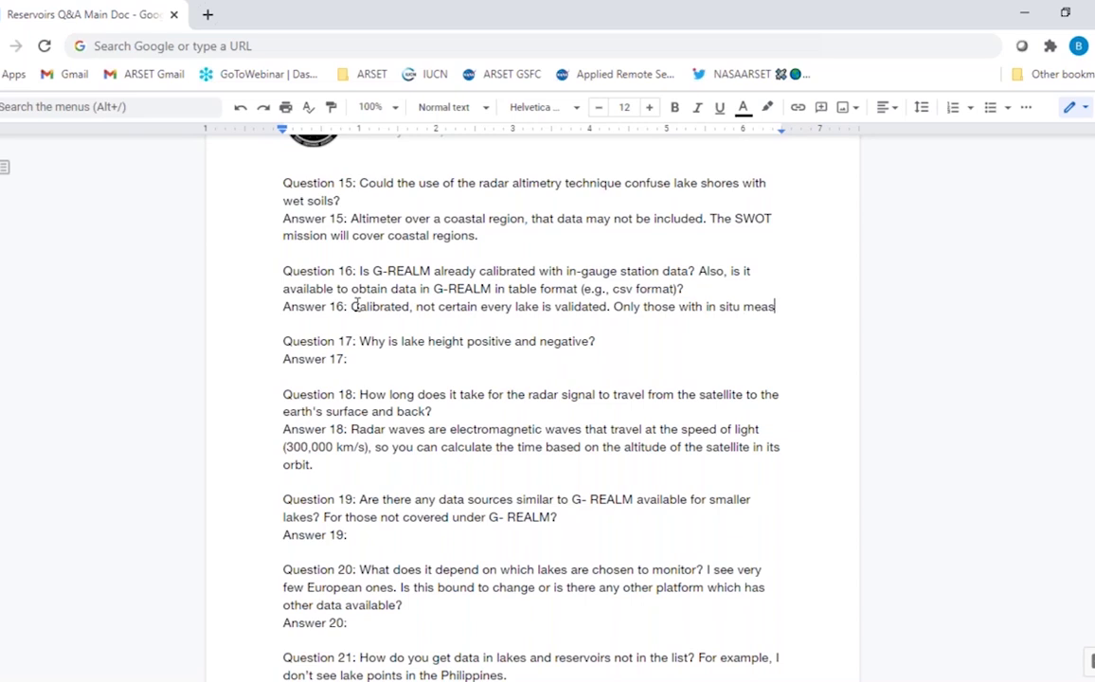
pyautogui.write('urements. ')
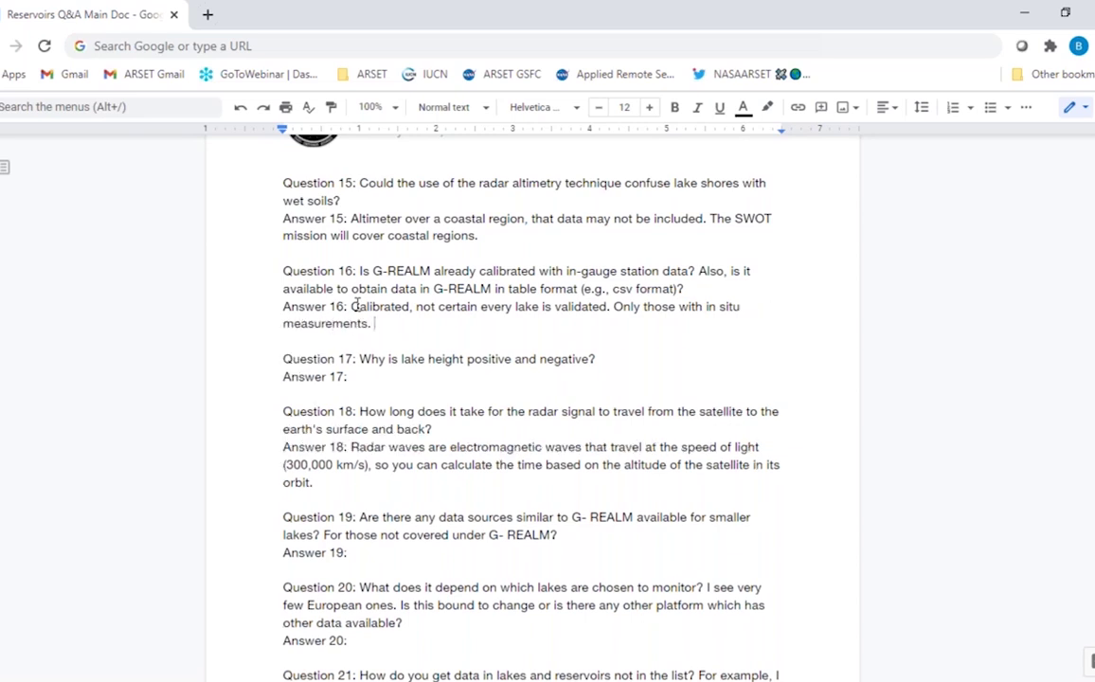
pyautogui.write('Down')
pyautogui.write('load in csv is ')
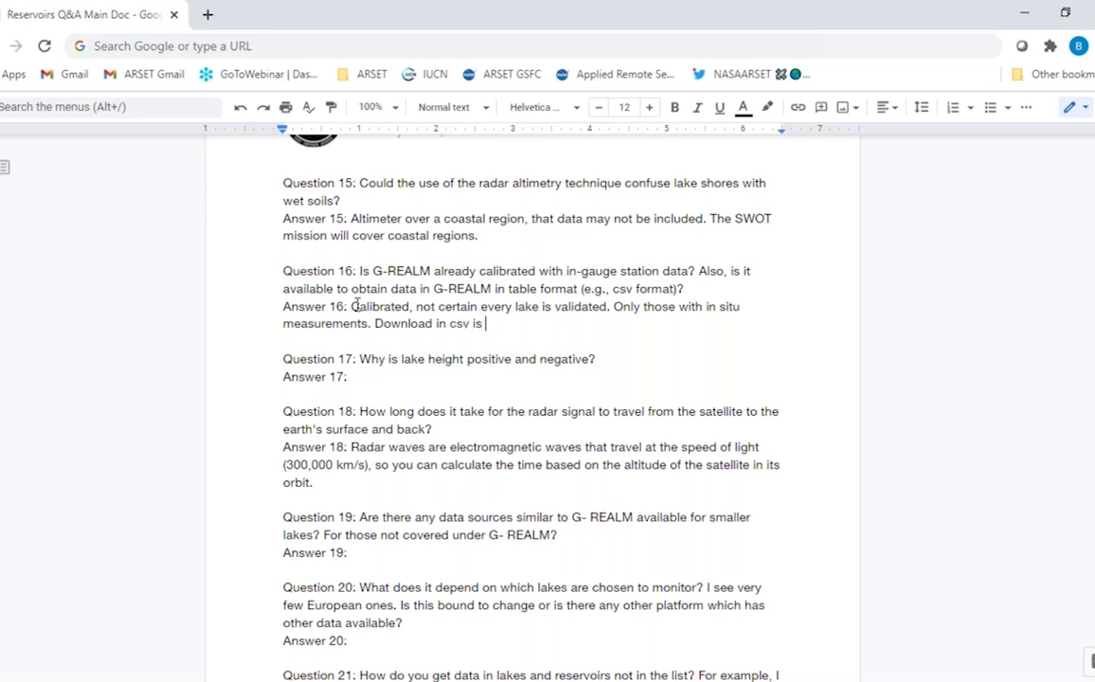
pyautogui.write('possible.')
# Fill in Answer 17, on positive and negative lake heights, with "BC is it a variation to a reference, not an absolute height."
pyautogui.click(369, 379)
pyautogui.write('BC is i')
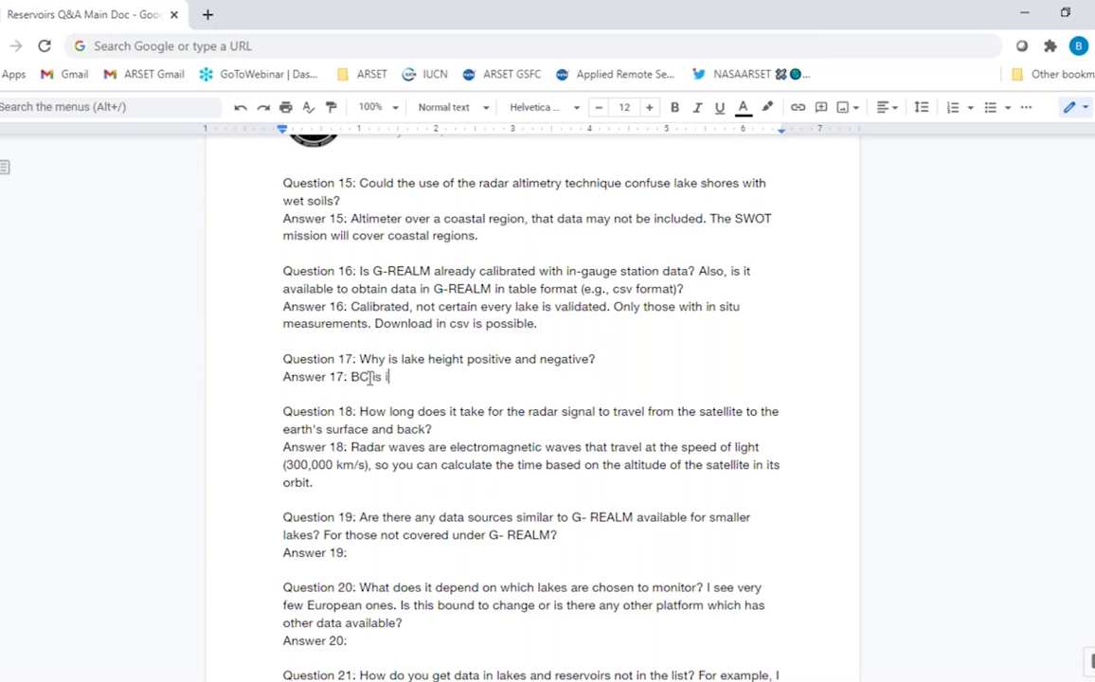
pyautogui.write('t a ve')
pyautogui.write('riation to a ')
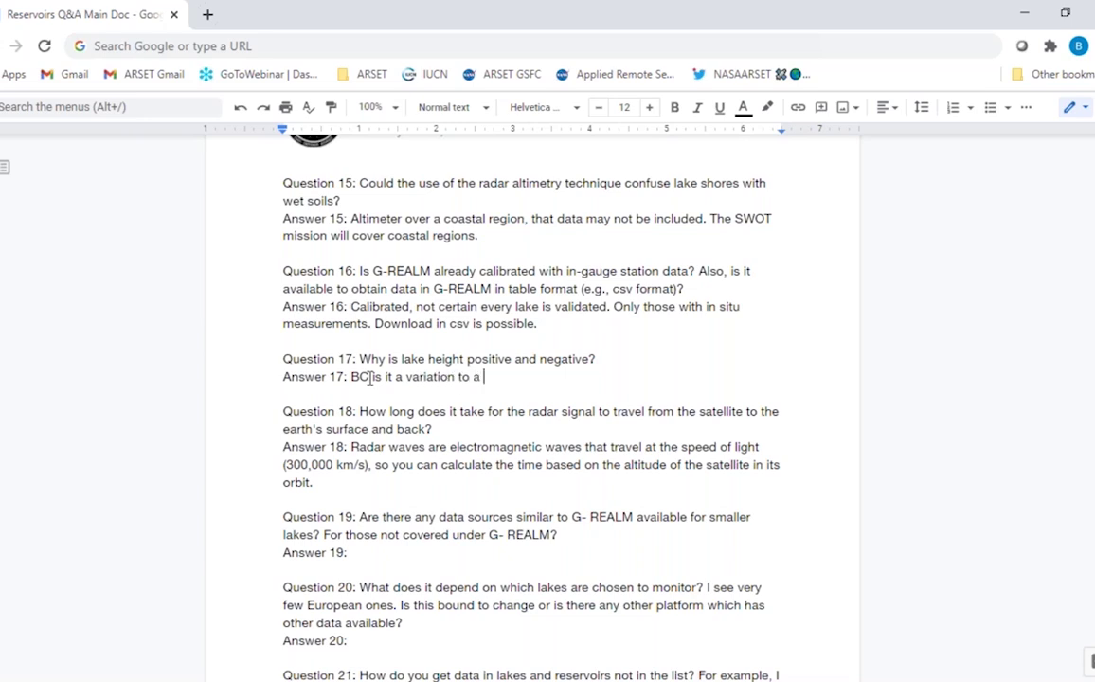
pyautogui.write('reference,')
pyautogui.write('not an absol')
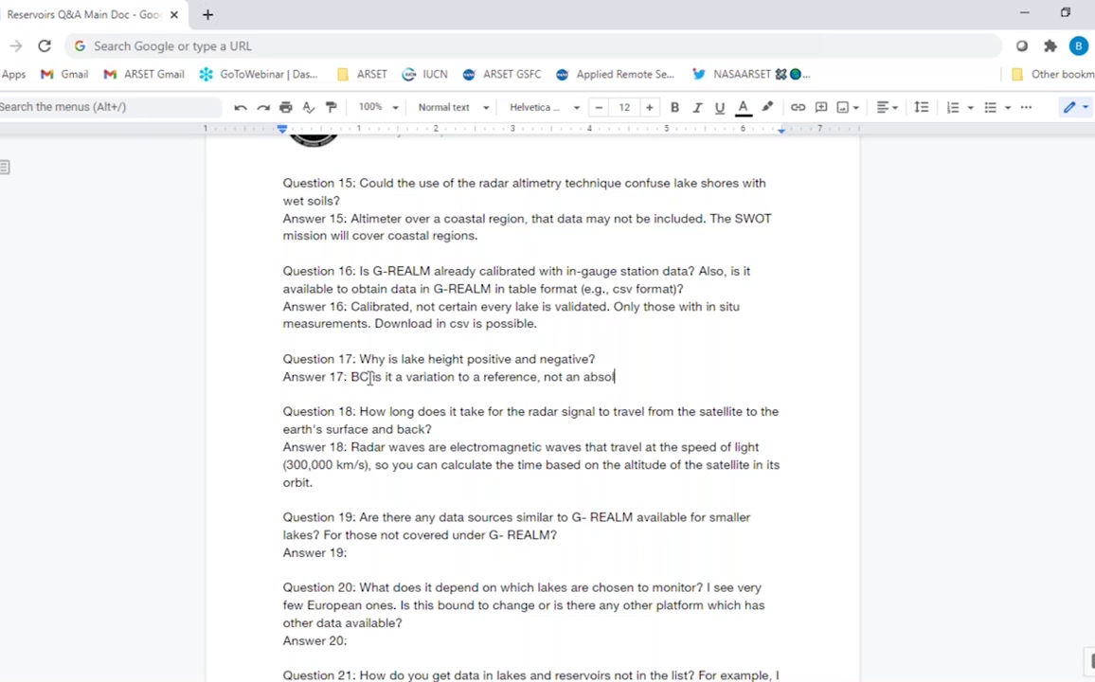
pyautogui.write('ute height.')
pyautogui.click(540, 377)
pyautogui.press('BackSpace')
pyautogui.click(343, 484)
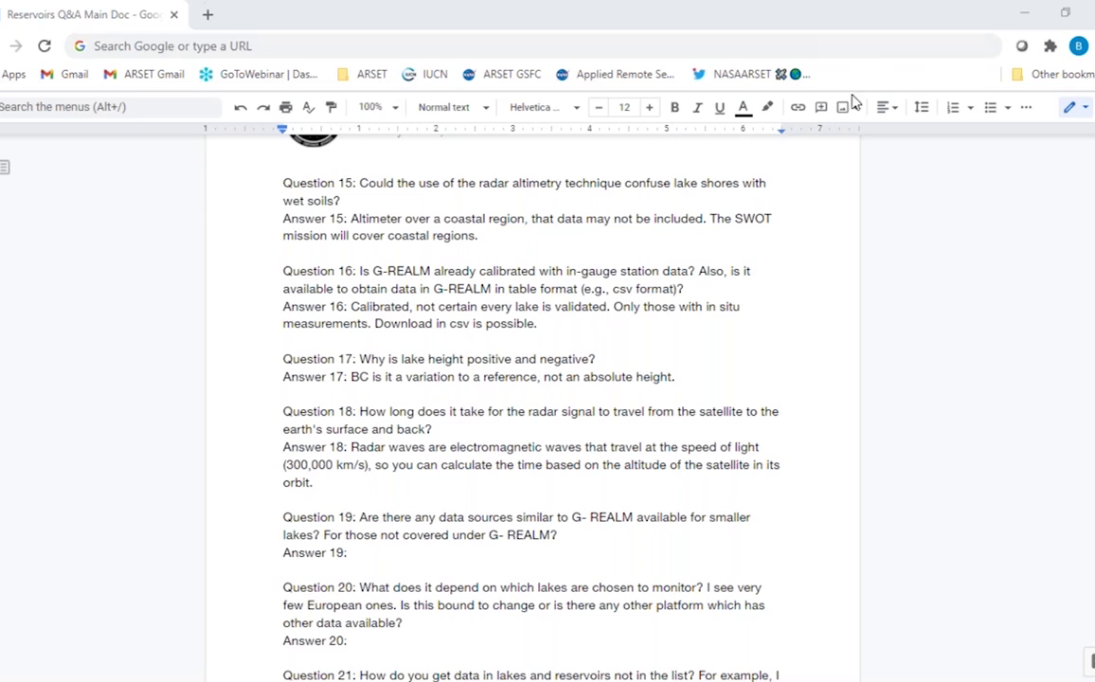
pyautogui.click(818, 489)
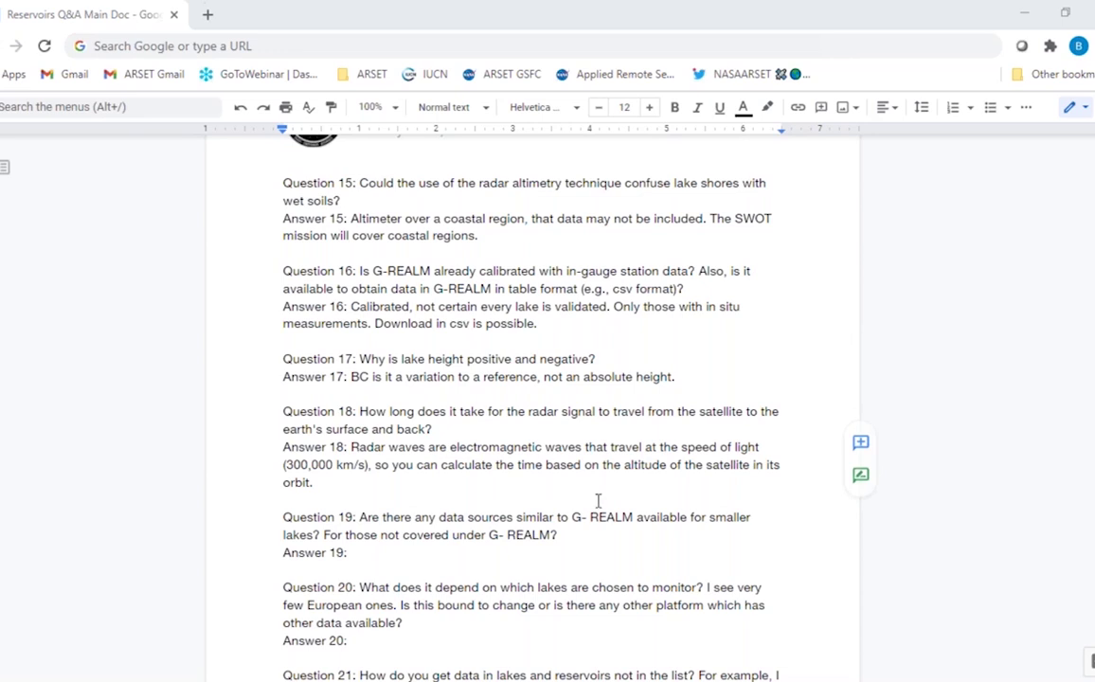
pyautogui.click(369, 477)
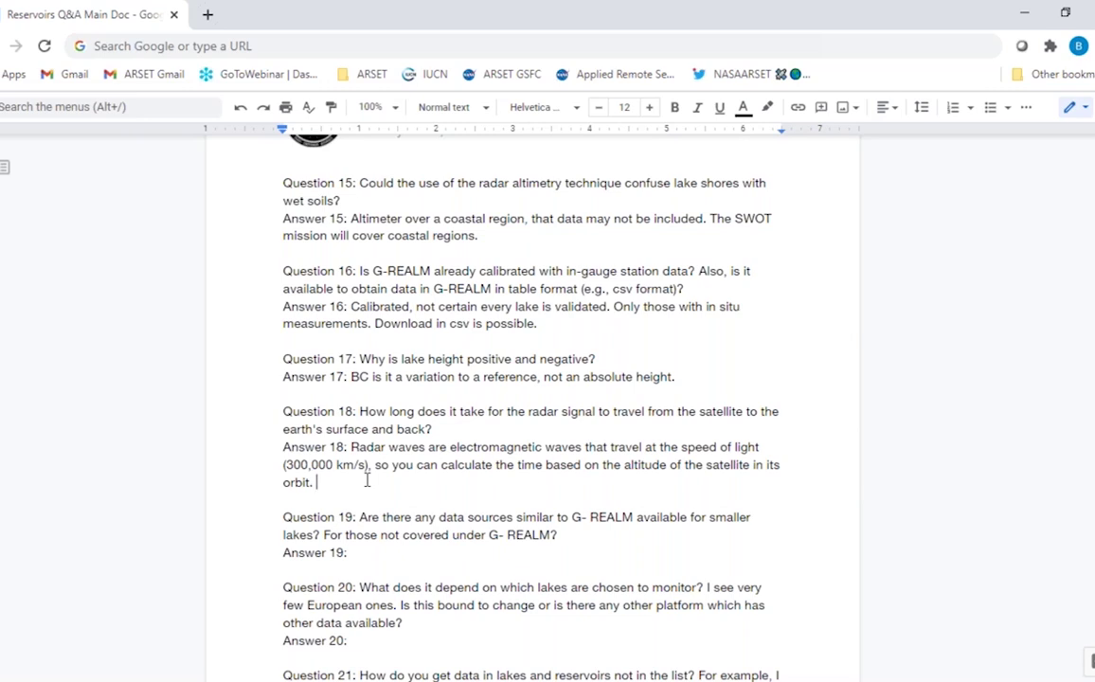
# Fill in Answer 19, on similar data sources for smaller lakes, with "Not that we are aware of (based off of altimeter data)."
pyautogui.click(379, 554)
pyautogui.scroll(-2, 384, 554)
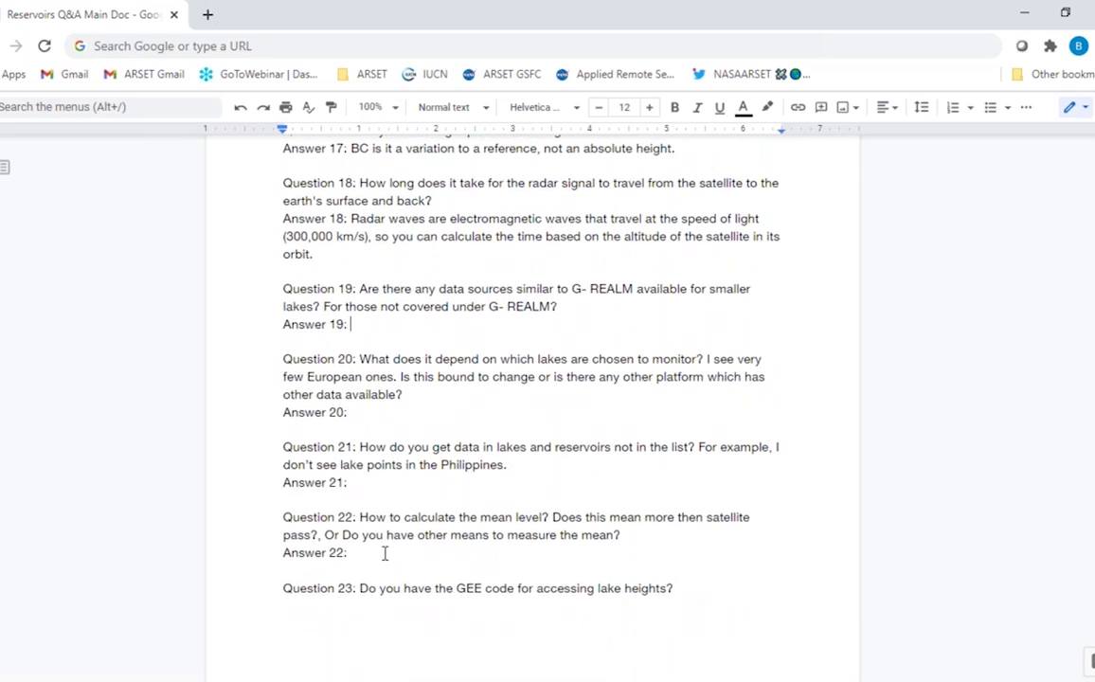
pyautogui.write('Not that we are aware')
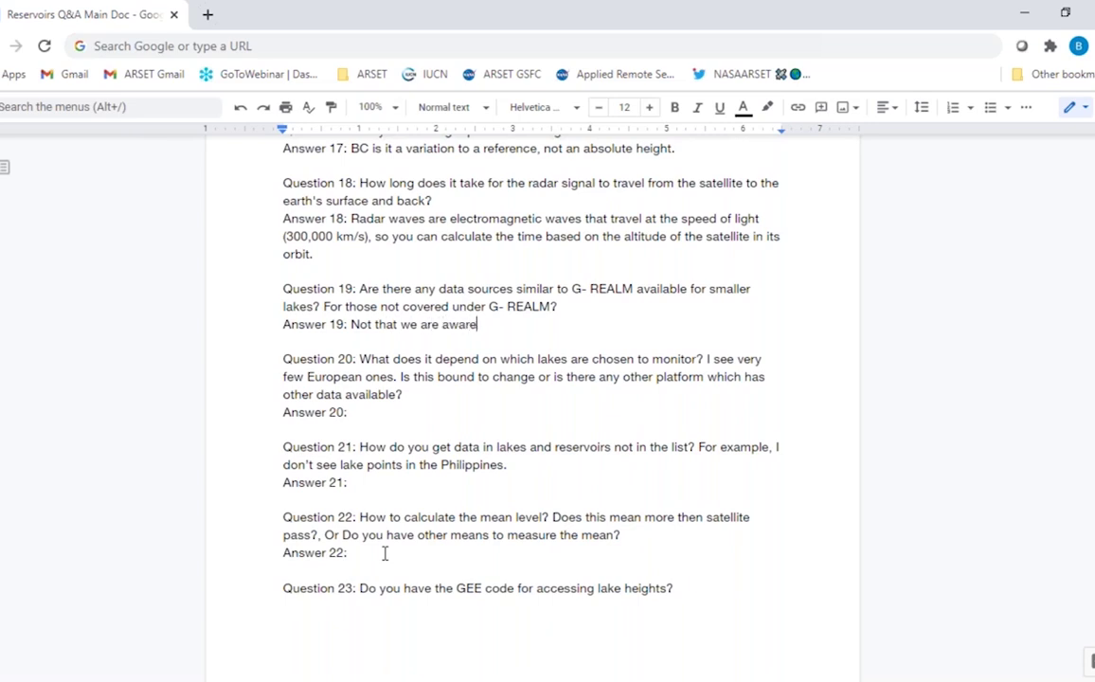
pyautogui.write(' of (based off of ')
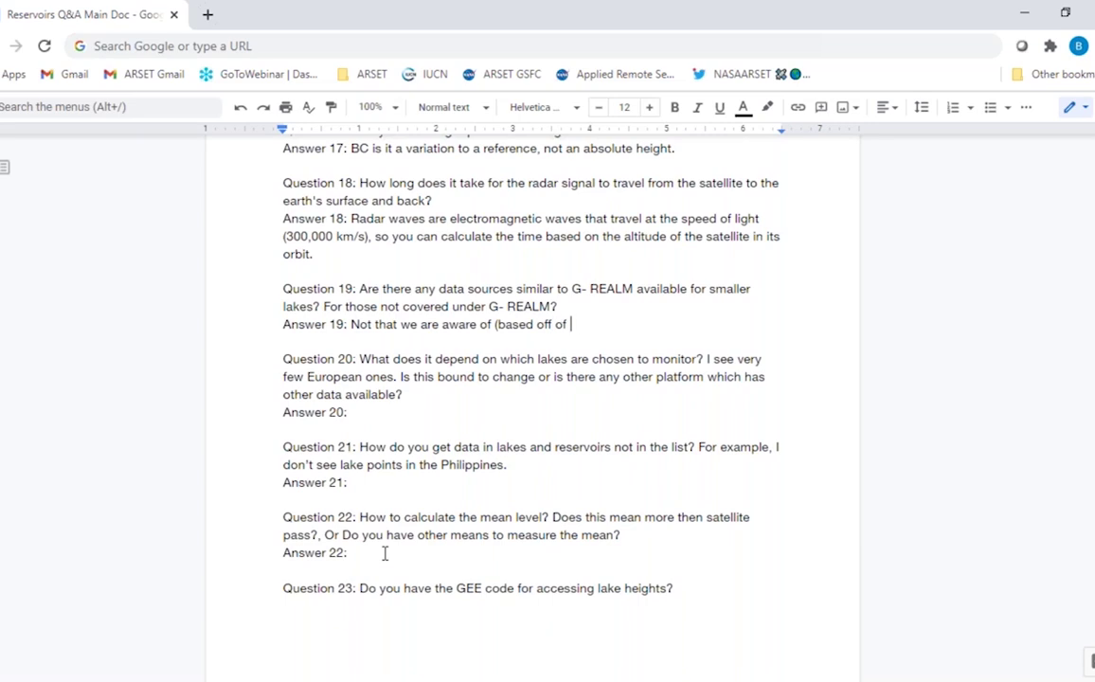
pyautogui.write('altimeter data).')
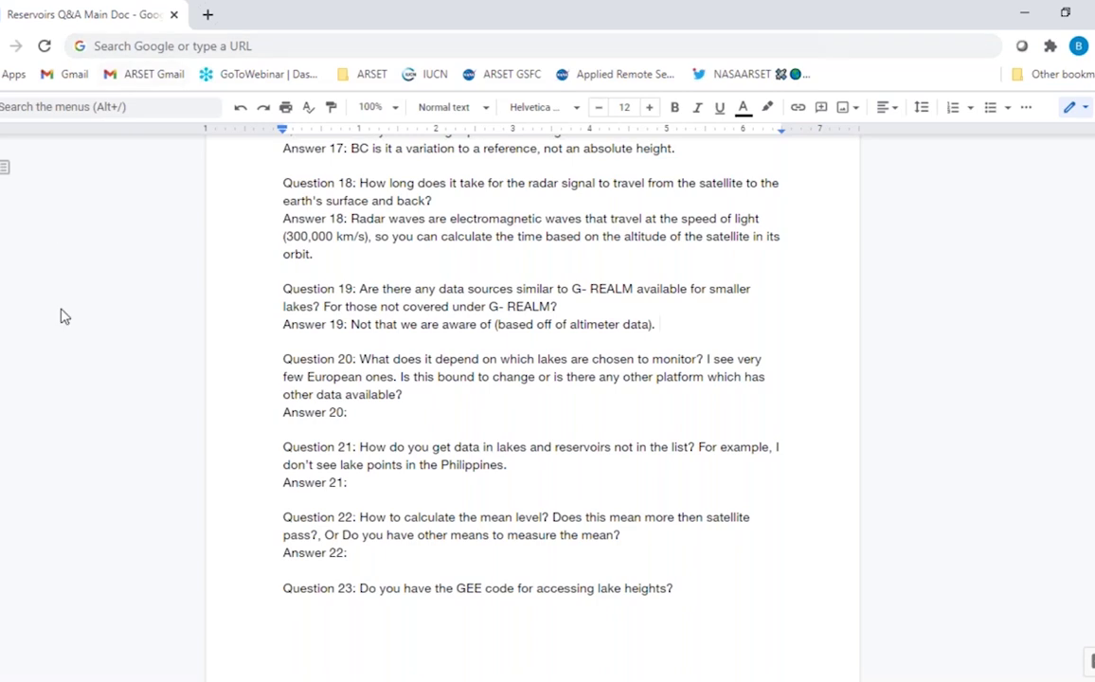
# Begin Answer 20, on how the monitored lakes are selected, with "Lakes are chosen by utility to agricultural"
pyautogui.click(357, 413)
pyautogui.write('Lakes are chosen')
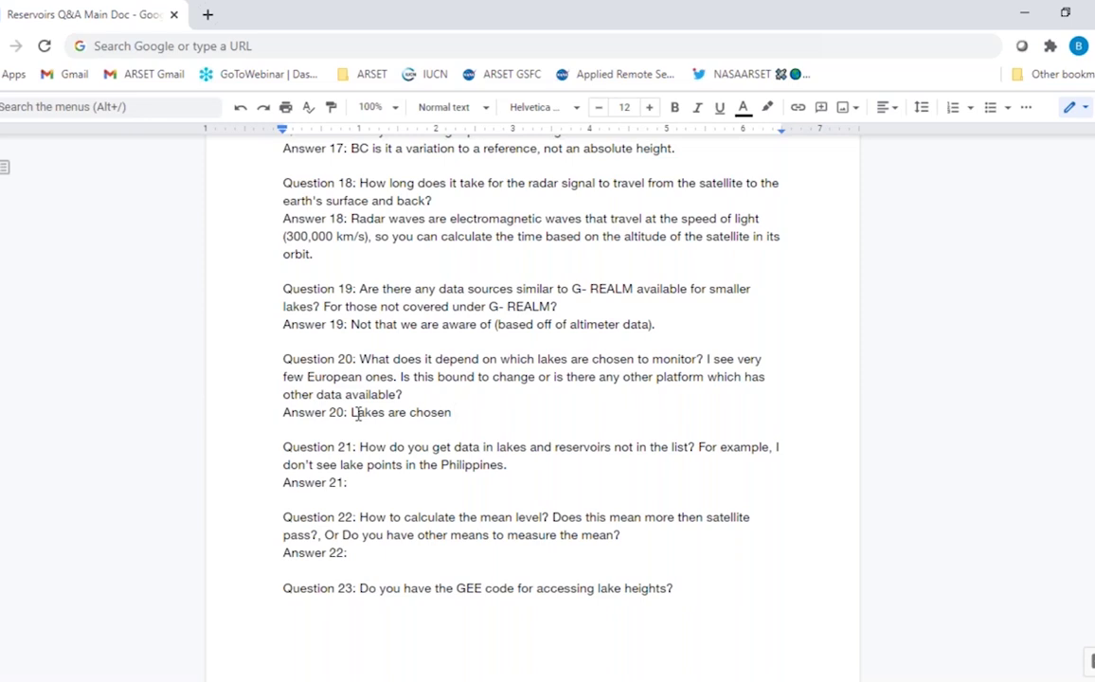
pyautogui.write('by utility to')
pyautogui.write('agriculturak')
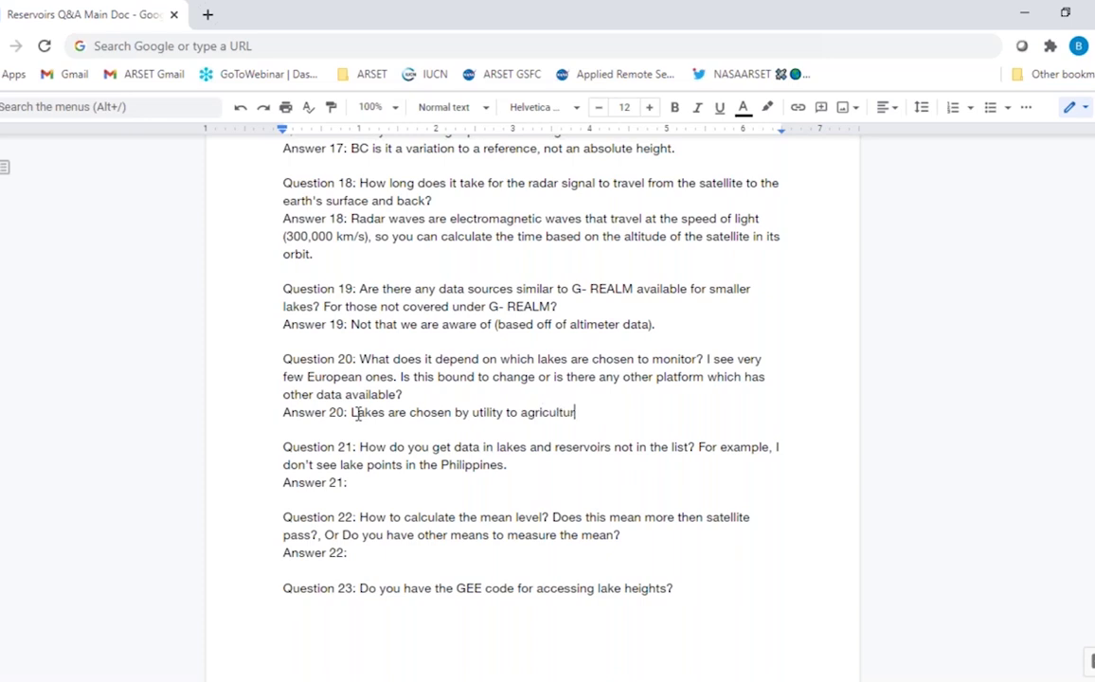
pyautogui.press('BackSpace')
pyautogui.write('l')
# In Answer 20, replace "by utility to" with "based on" and end the sentence with "importance."
pyautogui.click(519, 414)
pyautogui.press('BackSpace')
pyautogui.press('BackSpace')
pyautogui.press('BackSpace')
pyautogui.press('BackSpace')
pyautogui.press('BackSpace')
pyautogui.press('BackSpace')
pyautogui.press('BackSpace')
pyautogui.press('BackSpace')
pyautogui.press('BackSpace')
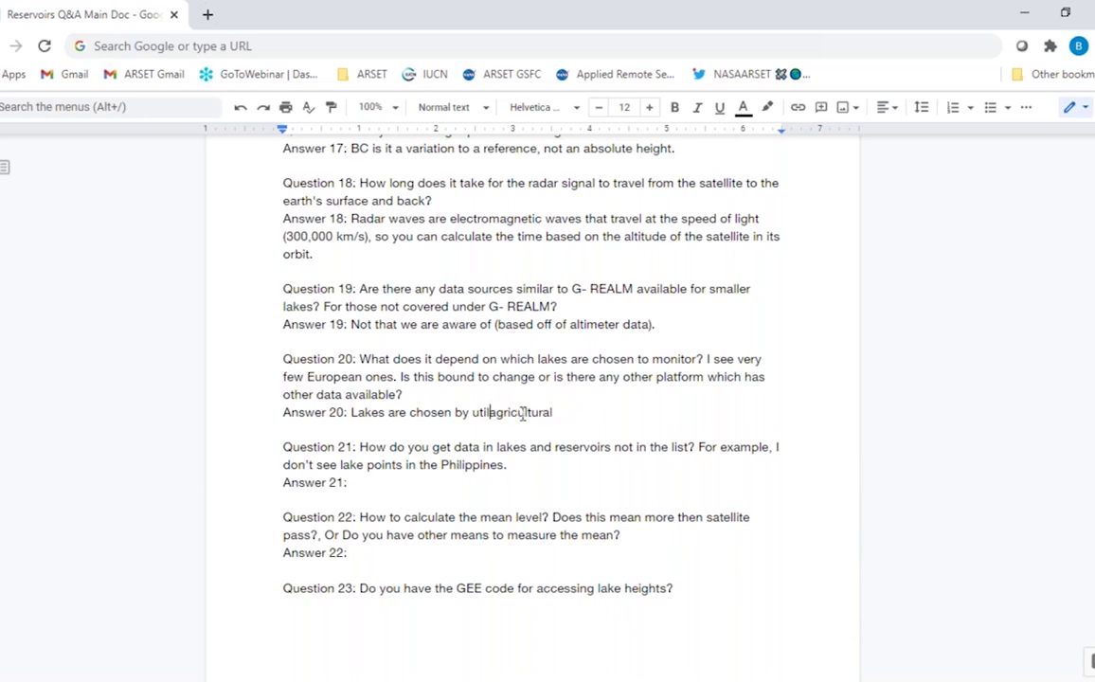
pyautogui.press('BackSpace')
pyautogui.press('BackSpace')
pyautogui.press('BackSpace')
pyautogui.press('BackSpace')
pyautogui.press('BackSpace')
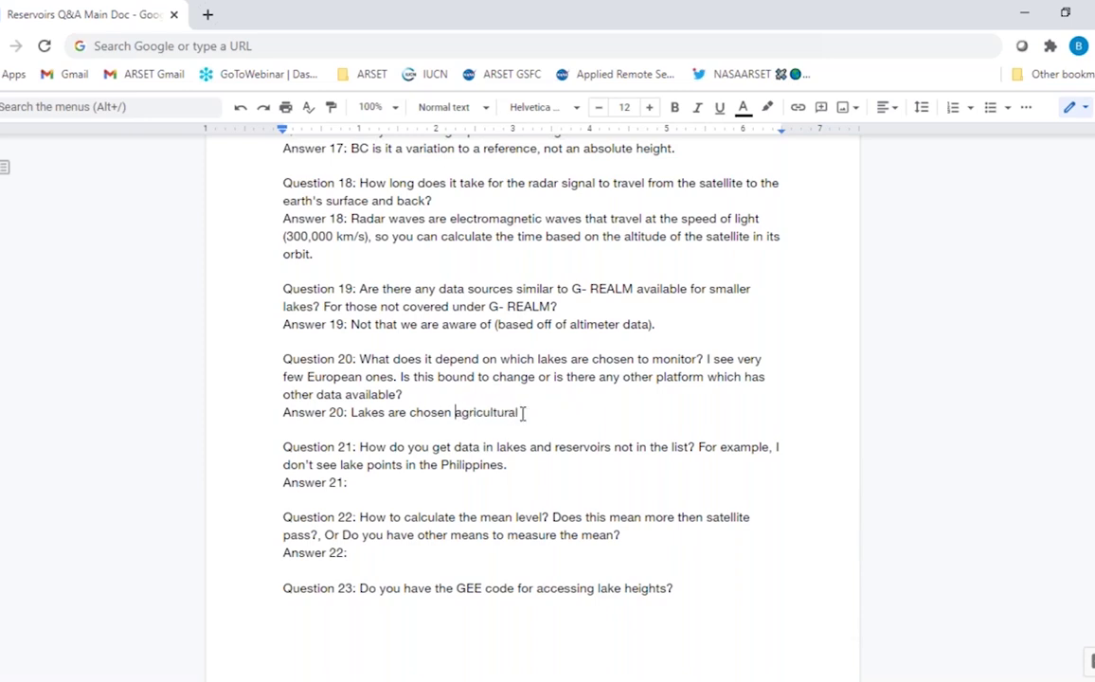
pyautogui.write('base')
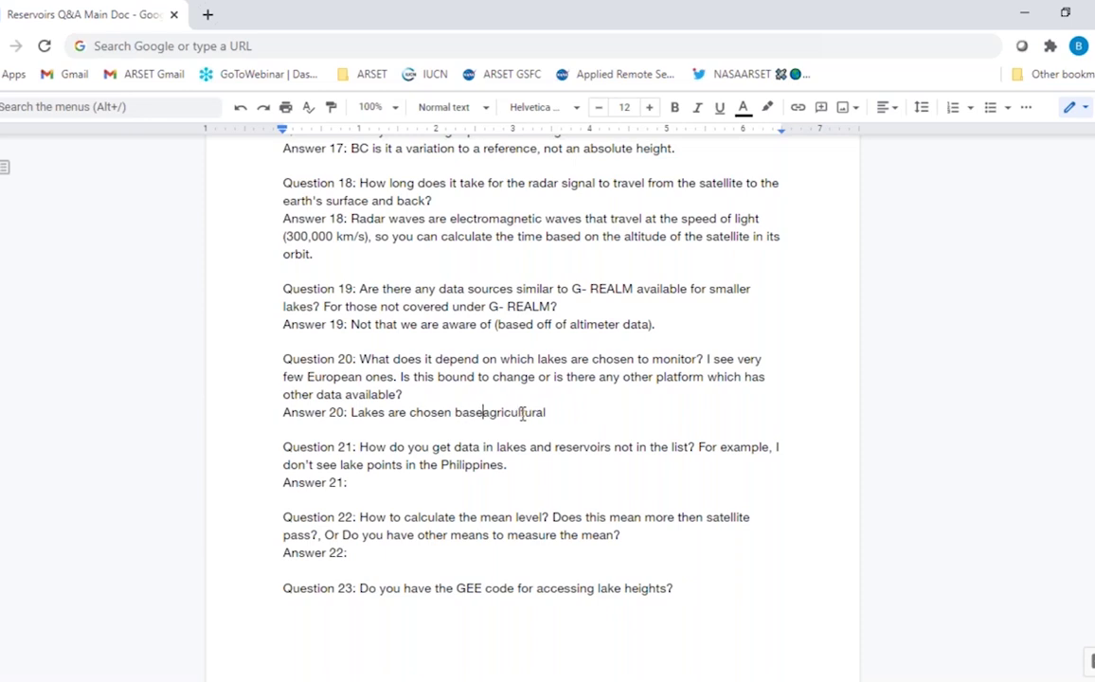
pyautogui.write('d on')
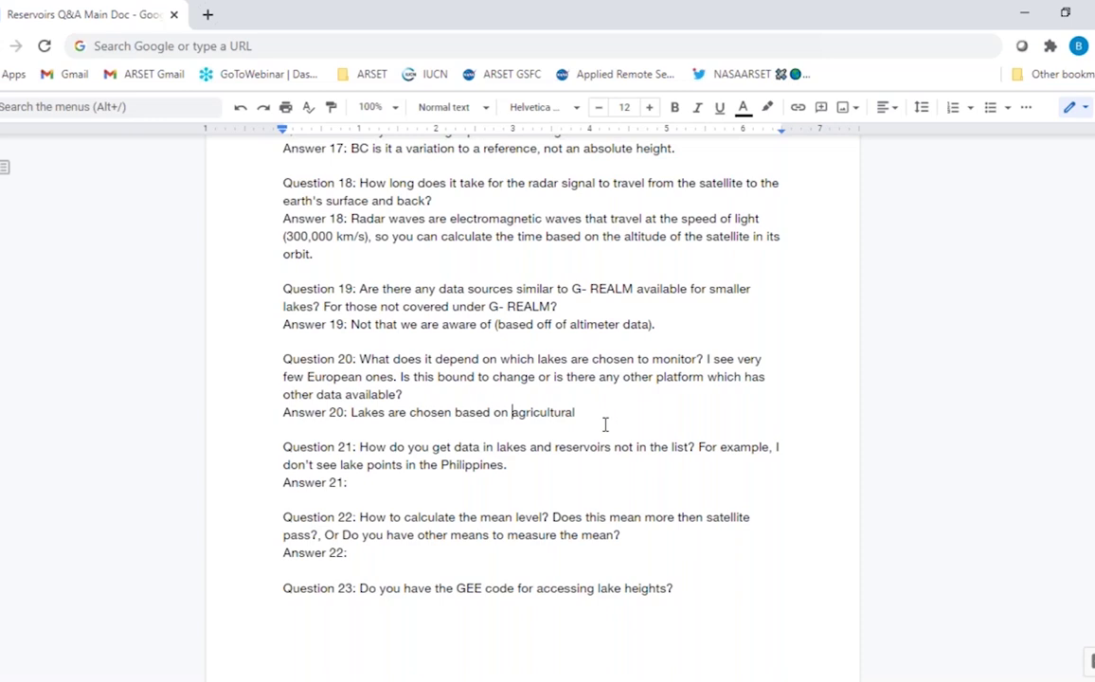
pyautogui.moveTo(603, 423); pyautogui.dragTo(598, 415)
pyautogui.write('importtance.')
# Fill in Answer 21, on lakes and reservoirs not in the list, with "You will have to derive for yourself."
pyautogui.click(369, 482)
pyautogui.write('You will have to derive for yourself.')
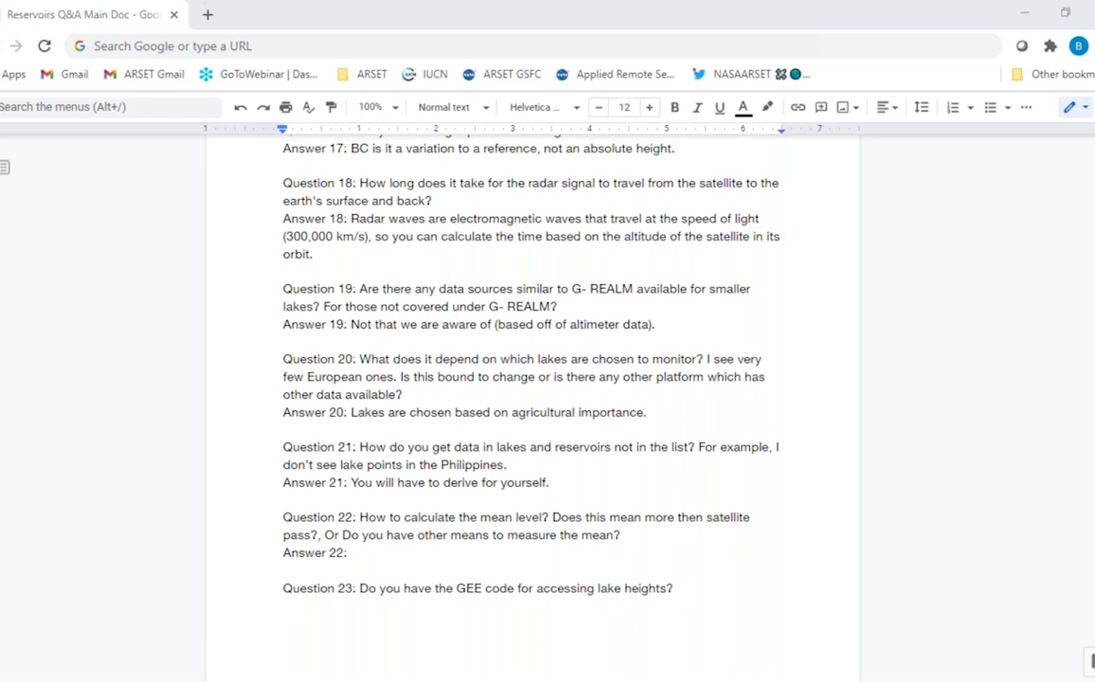
# Fill in Answer 22, on calculating the mean level, with "Samples over time are averaged." and correct its spelling
pyautogui.scroll(-3, 701, 396)
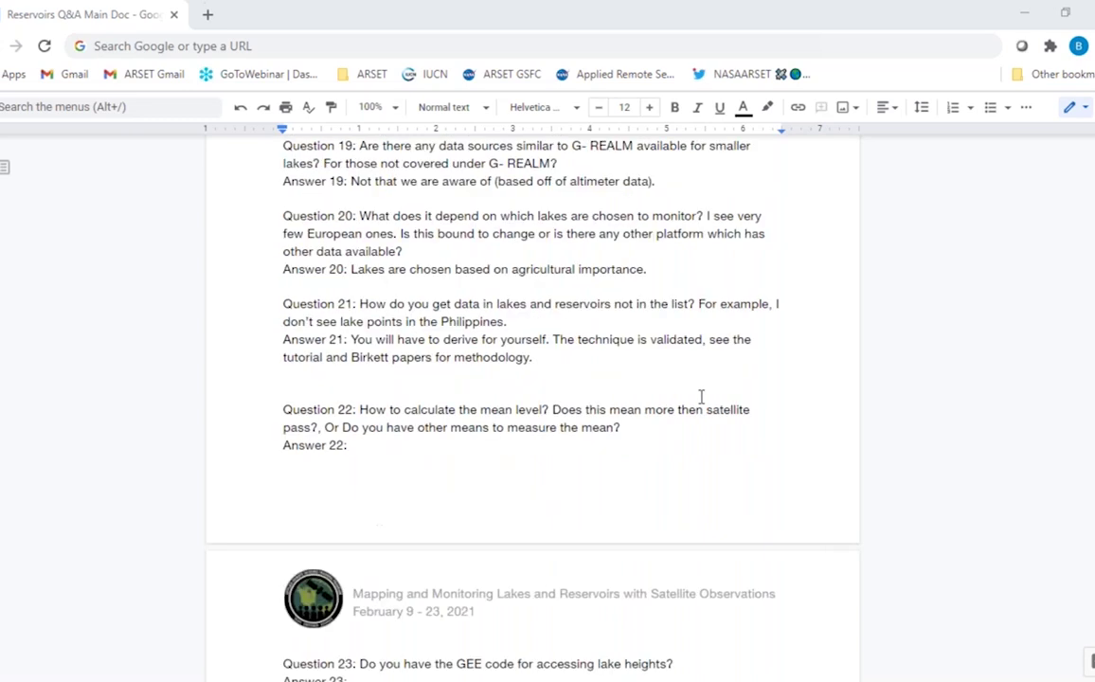
pyautogui.click(414, 444)
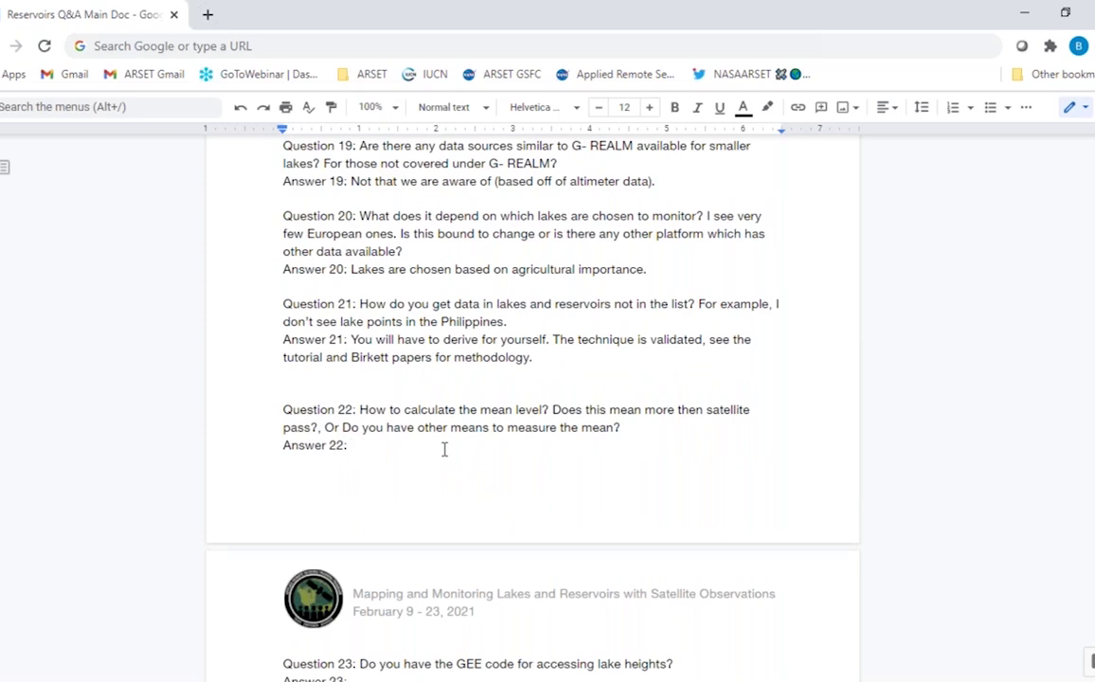
pyautogui.write('Sampes o')
pyautogui.press('BackSpace')
pyautogui.press('BackSpace')
pyautogui.write('les over time are aver')
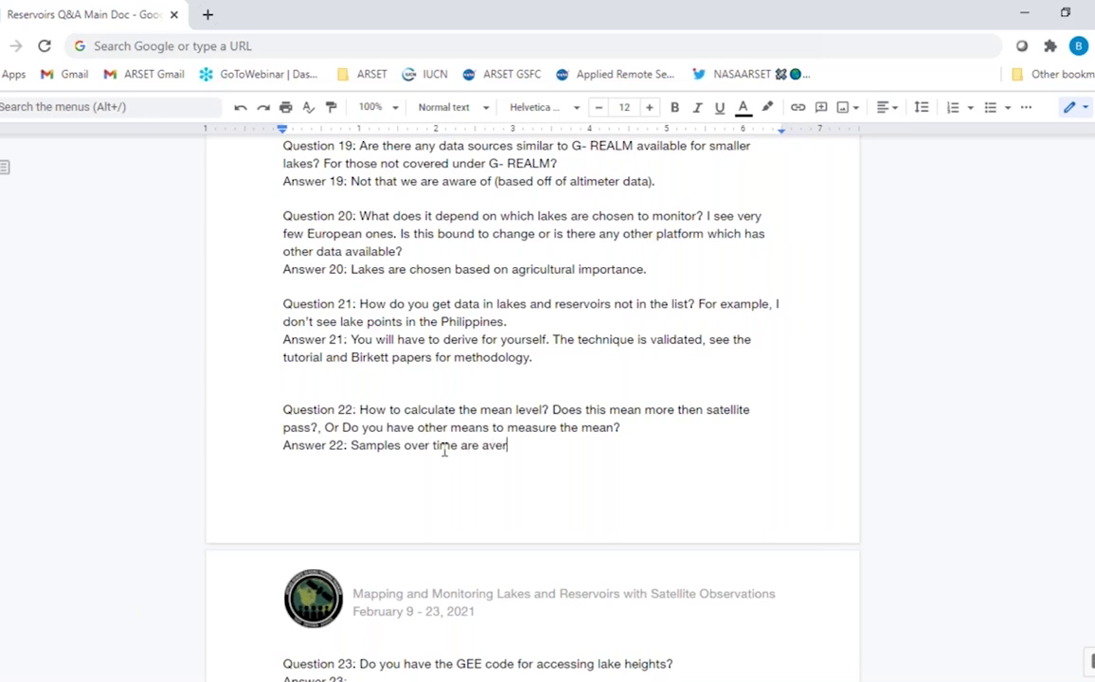
pyautogui.write('age')
pyautogui.press('BackSpace')
pyautogui.press('BackSpace')
pyautogui.press('BackSpace')
pyautogui.press('BackSpace')
pyautogui.press('BackSpace')
pyautogui.write('eraged.')
pyautogui.click(468, 445)
# Fill in Answer 23 with "We do not believe this data is in GEE. We hope they will be in cluded in the near future."
pyautogui.scroll(-5, 467, 510)
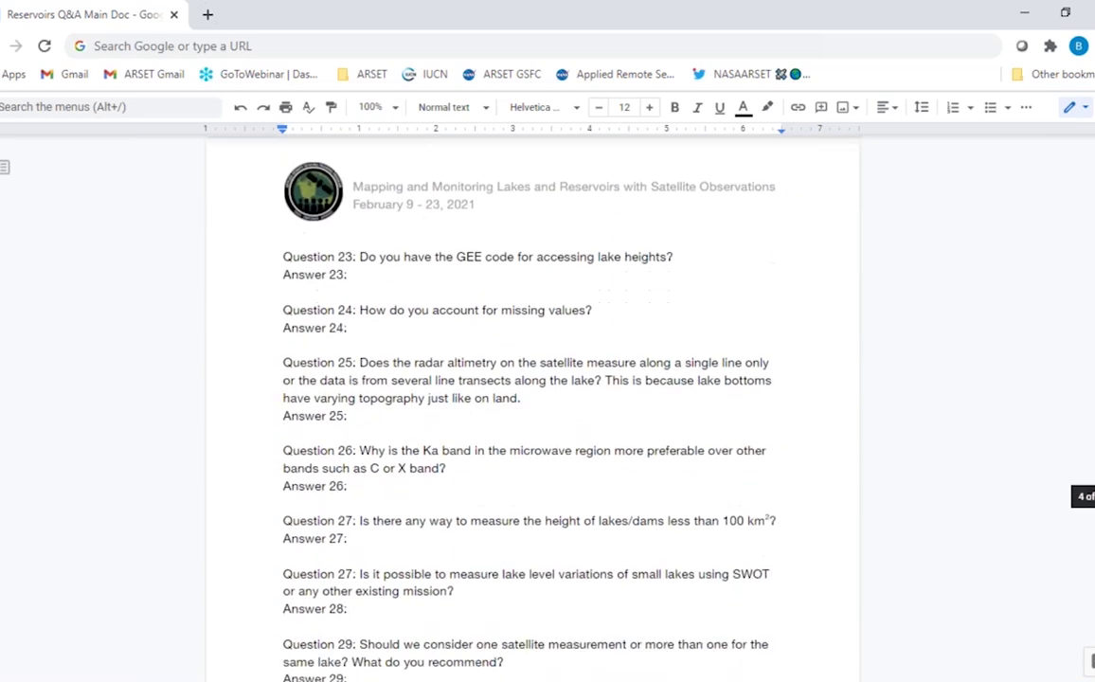
pyautogui.click(363, 250)
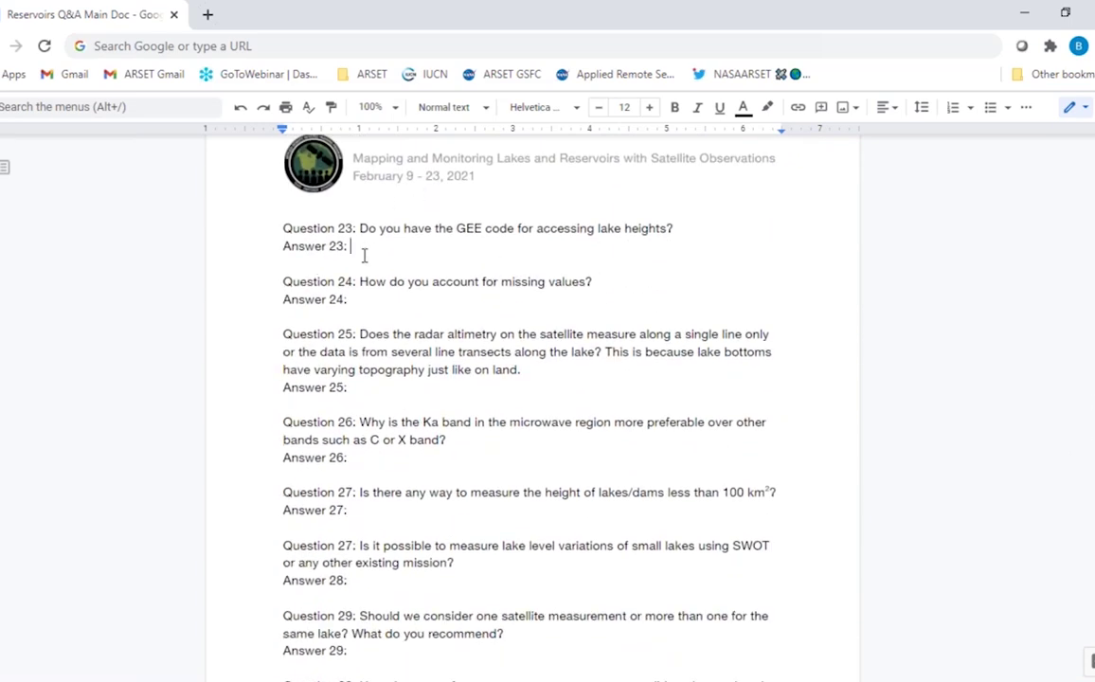
pyautogui.write('We do not belie')
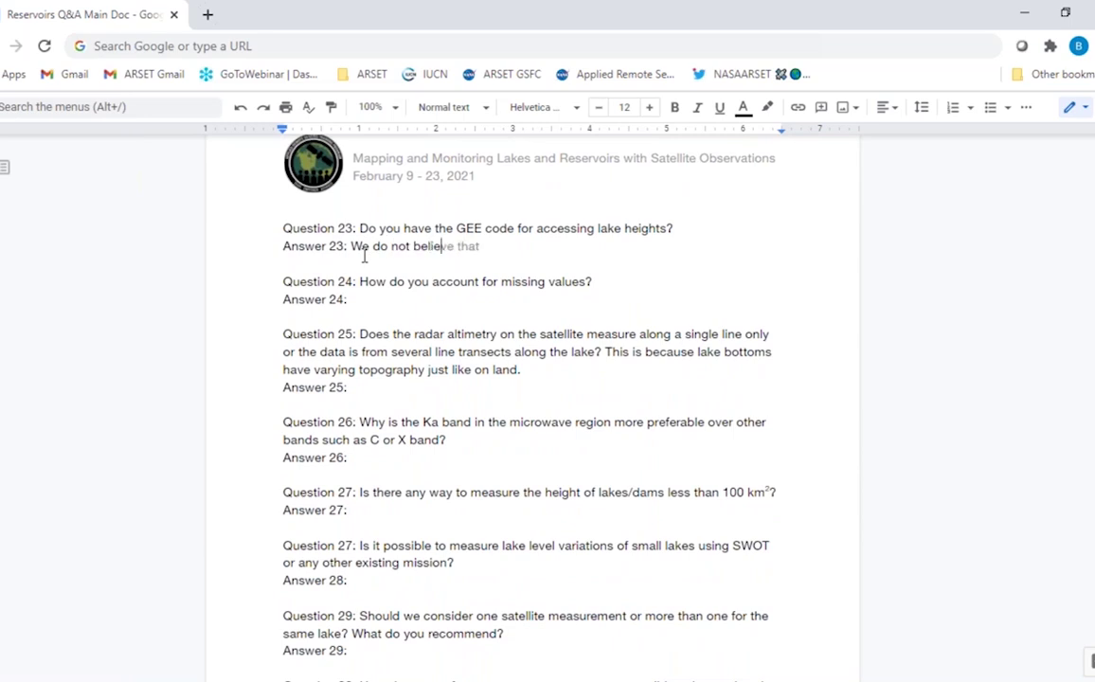
pyautogui.write('ve this data is in GEE. ')
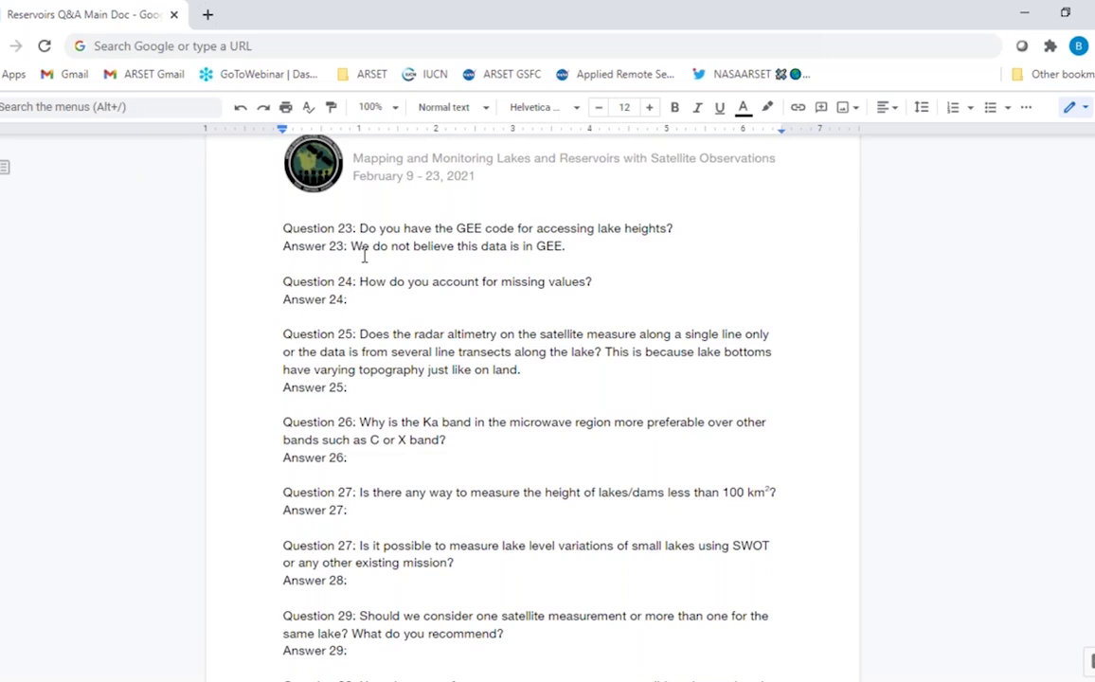
pyautogui.write('We hope they will b')
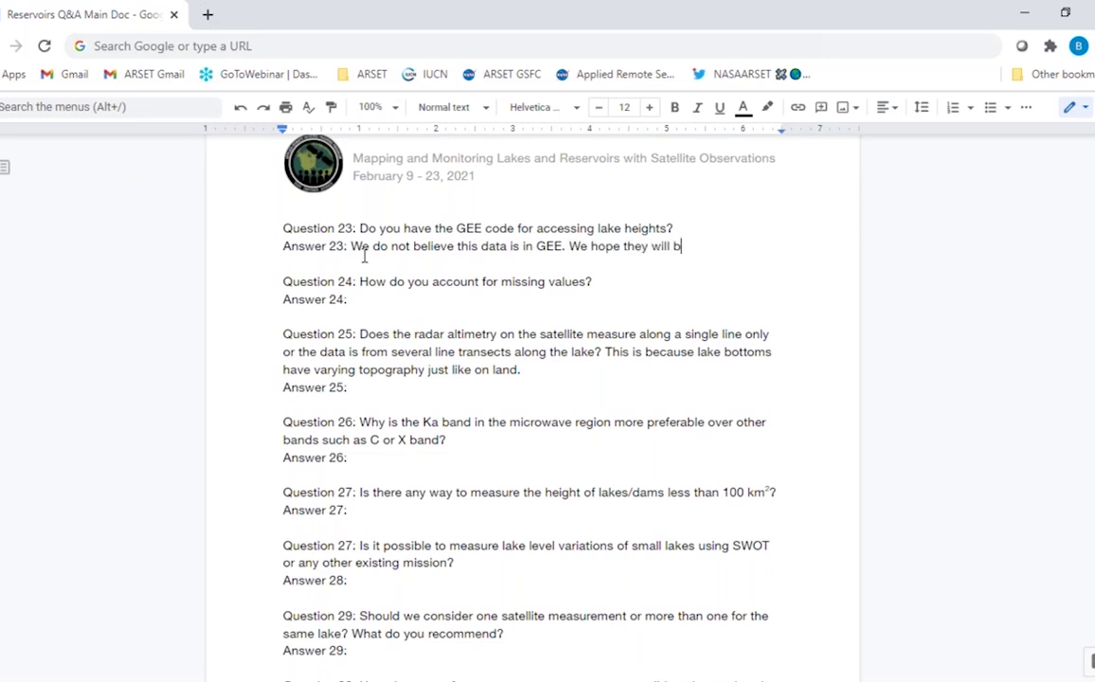
pyautogui.write('e in cluded in th')
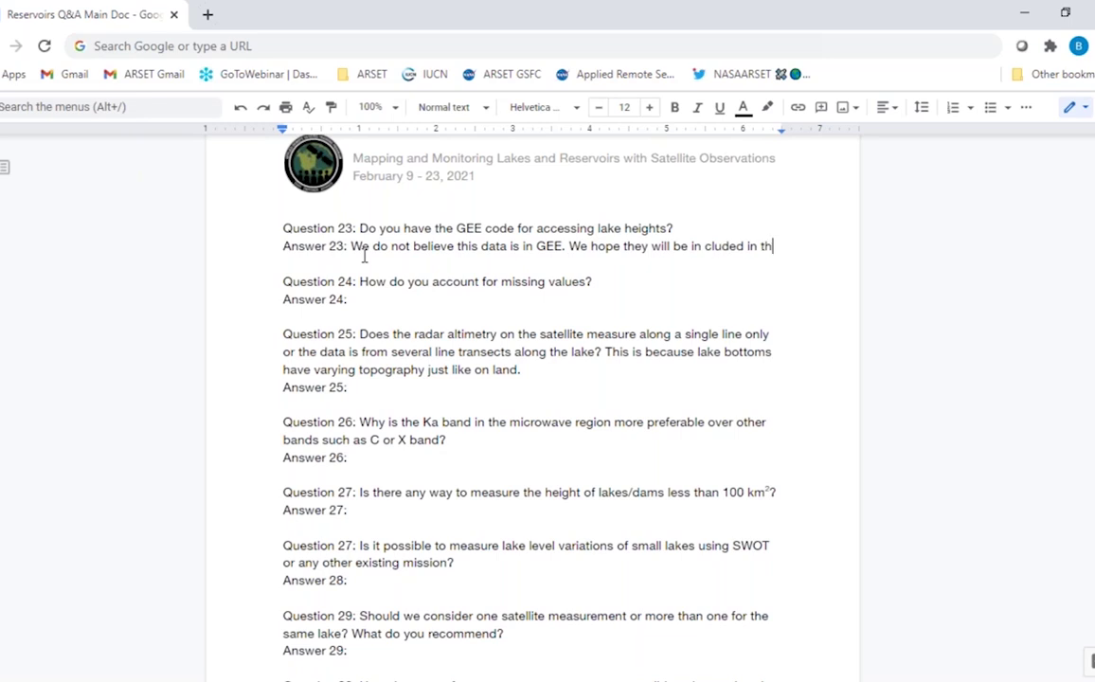
pyautogui.write('e near future/')
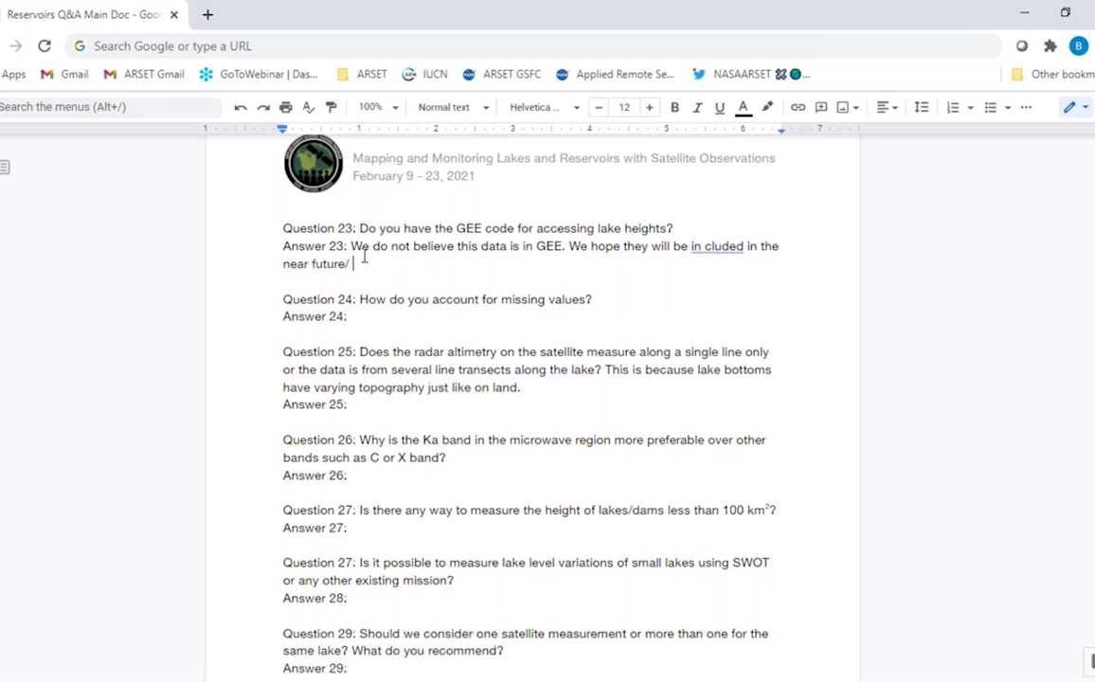
pyautogui.scroll(1, 364, 255)
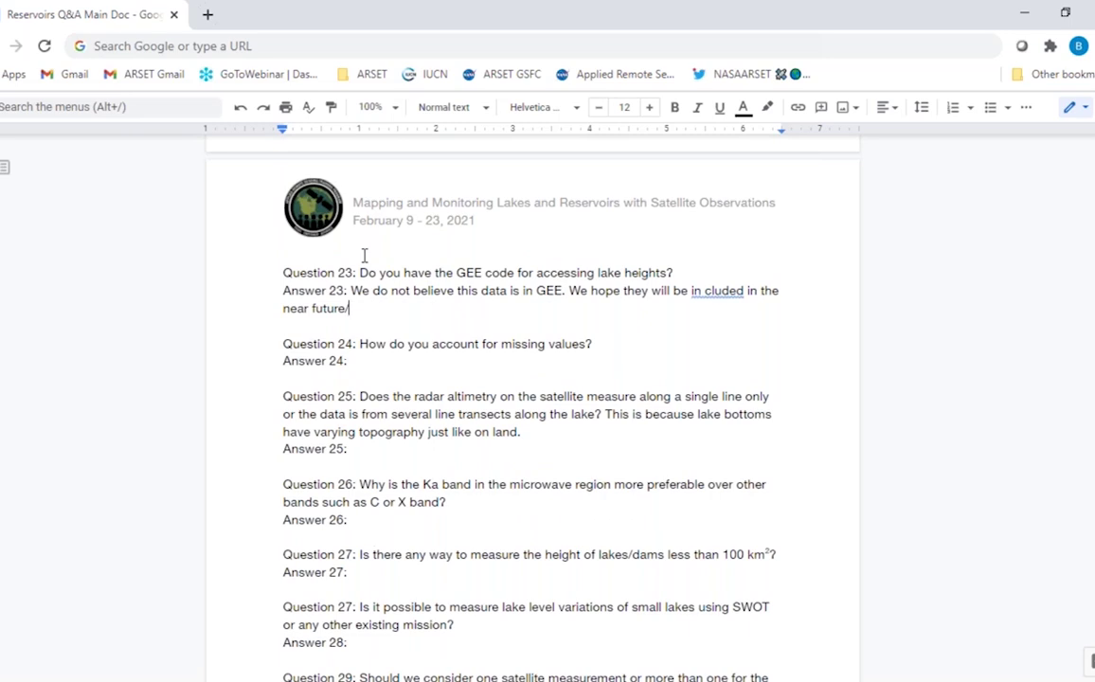
pyautogui.press('BackSpace')
pyautogui.write('.')
pyautogui.click(363, 365)
pyautogui.write('Missing sa')
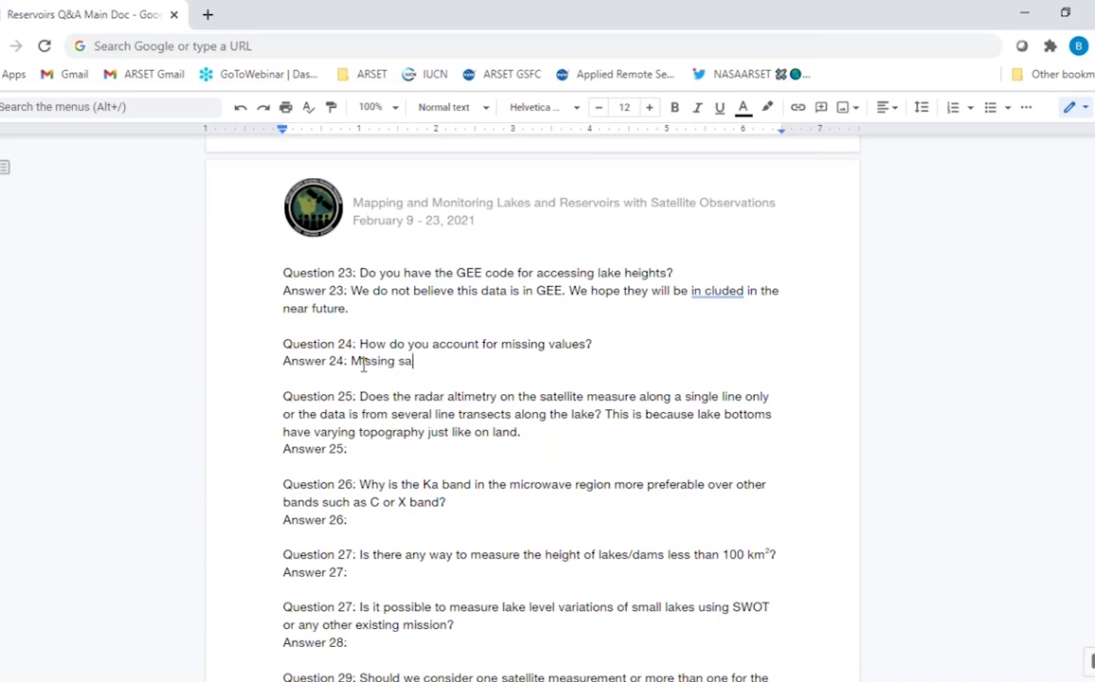
pyautogui.write('t')
pyautogui.write('ellite ')
pyautogui.write('data')
pyautogui.press('BackSpace')
pyautogui.press('BackSpace')
pyautogui.press('BackSpace')
pyautogui.press('BackSpace')
pyautogui.press('BackSpace')
pyautogui.press('BackSpace')
pyautogui.press('BackSpace')
pyautogui.press('BackSpace')
pyautogui.press('BackSpace')
pyautogui.press('BackSpace')
pyautogui.press('BackSpace')
pyautogui.press('BackSpace')
pyautogui.press('BackSpace')
pyautogui.press('BackSpace')
pyautogui.press('BackSpace')
pyautogui.press('BackSpace')
pyautogui.press('BackSpace')
pyautogui.press('BackSpace')
pyautogui.press('BackSpace')
pyautogui.press('BackSpace')
# Fill in Answer 24 with "Interpolation or in situ measurements." and Answer 25 with "Yes, over time there are multiple swaths."
pyautogui.write('Interpolation or in s')
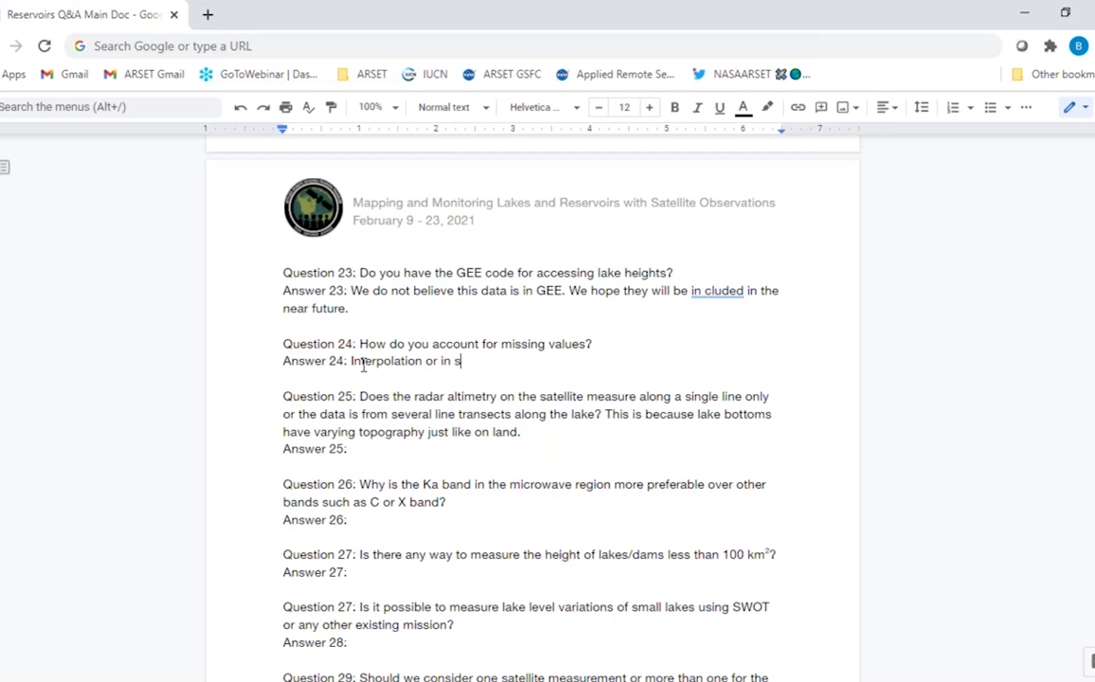
pyautogui.write('itu measurements.')
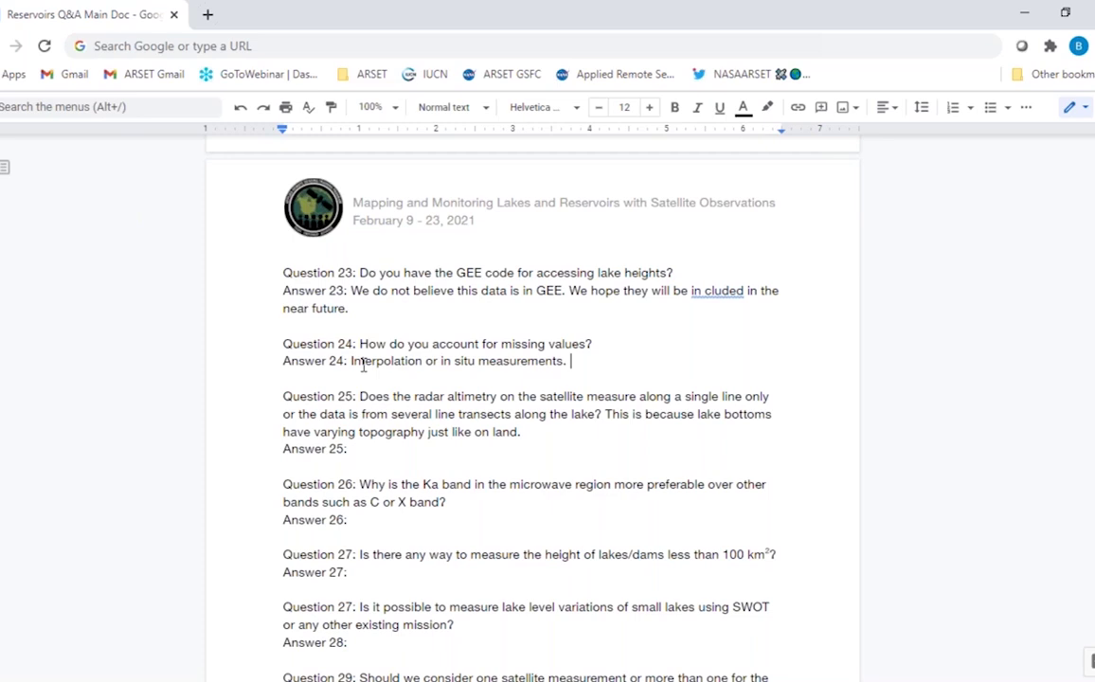
pyautogui.click(417, 447)
pyautogui.write('Yes, over time there a')
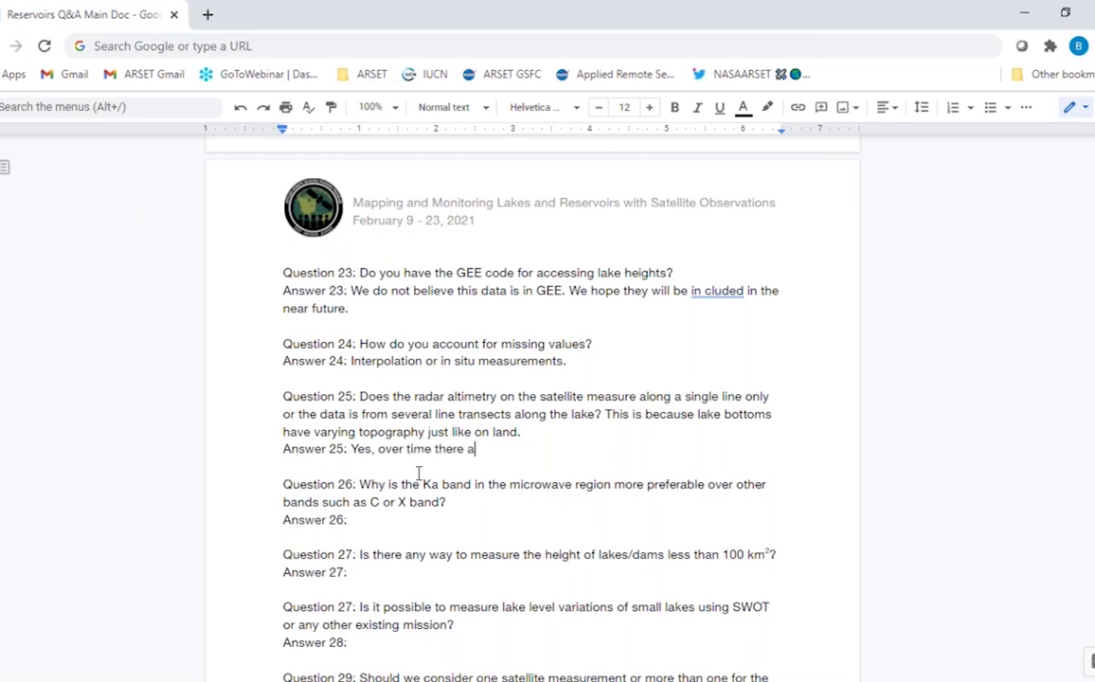
pyautogui.write('re multiple swaths ')
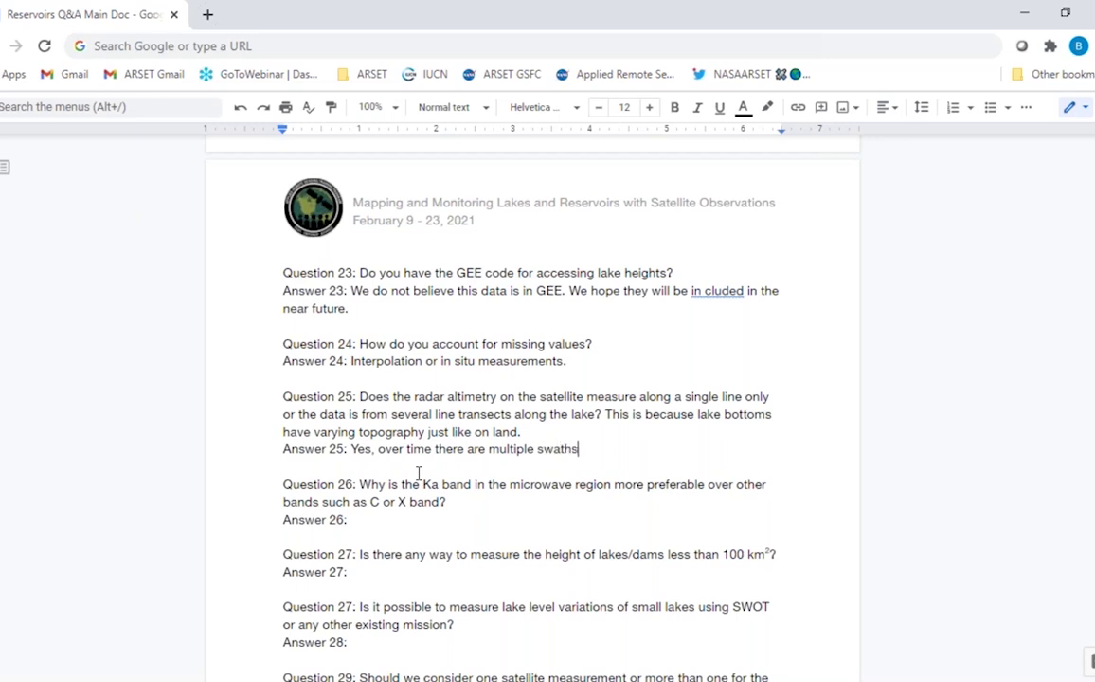
pyautogui.write('.')
# Fill in Answer 26 with "If you are referring to S-6 (that has Ka Band), it could be due to the wider swath."
pyautogui.click(393, 519)
pyautogui.scroll(-5, 393, 519)
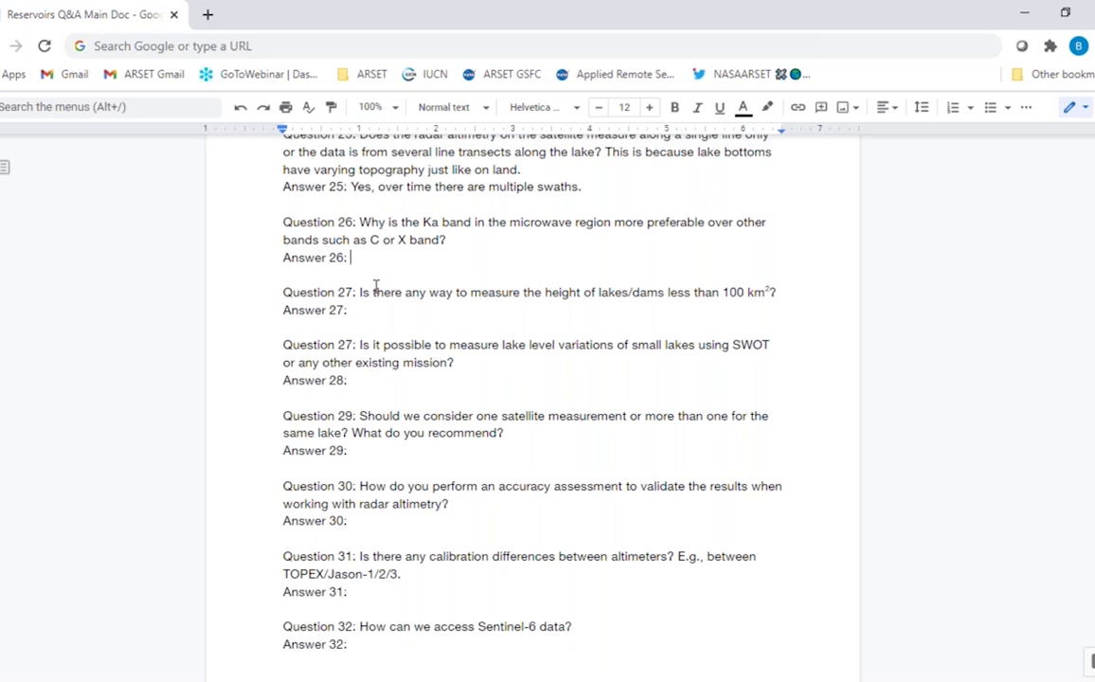
pyautogui.write('If you are referring to ')
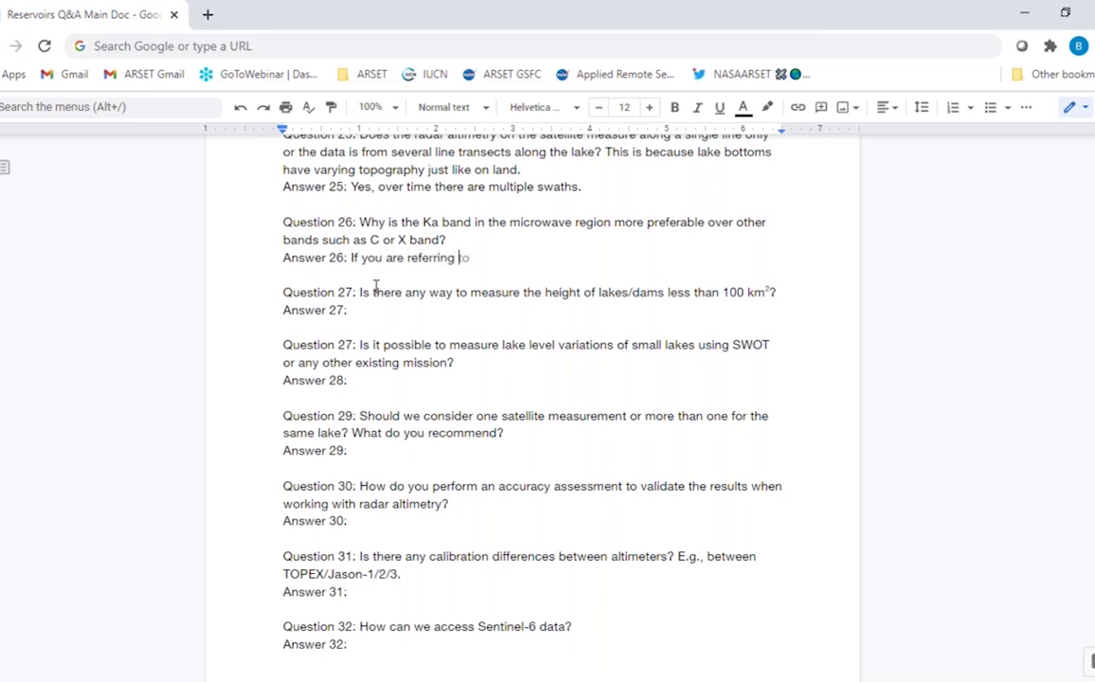
pyautogui.write('S-6 (that has ')
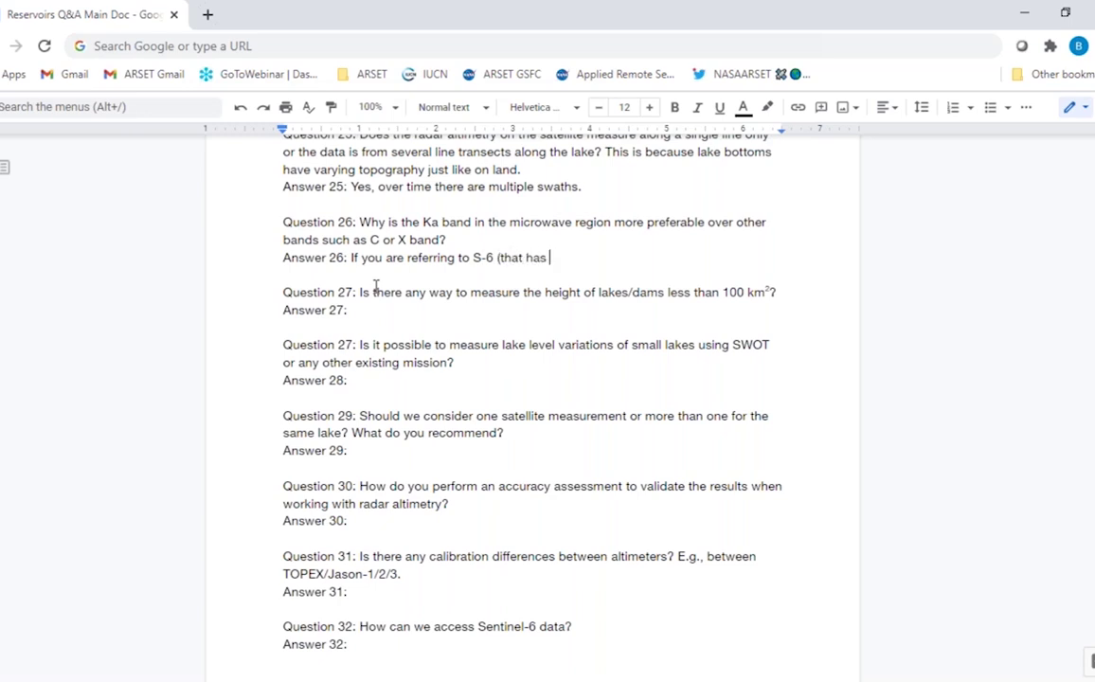
pyautogui.write('Ka Band), it could be due to')
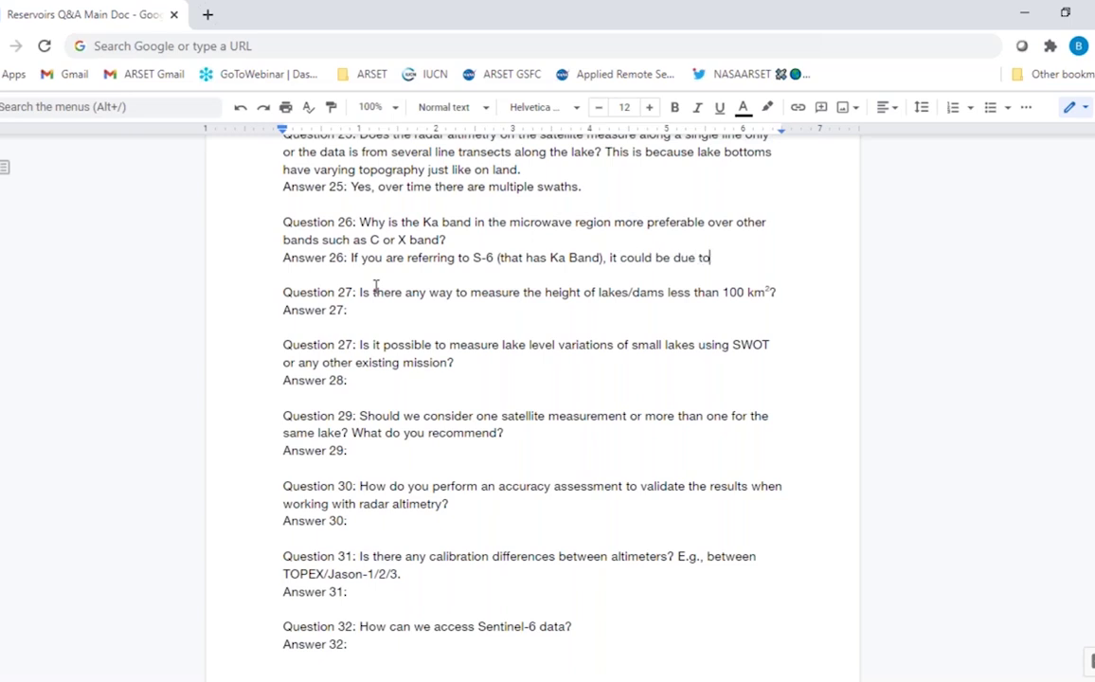
pyautogui.write(' the wider swath,')
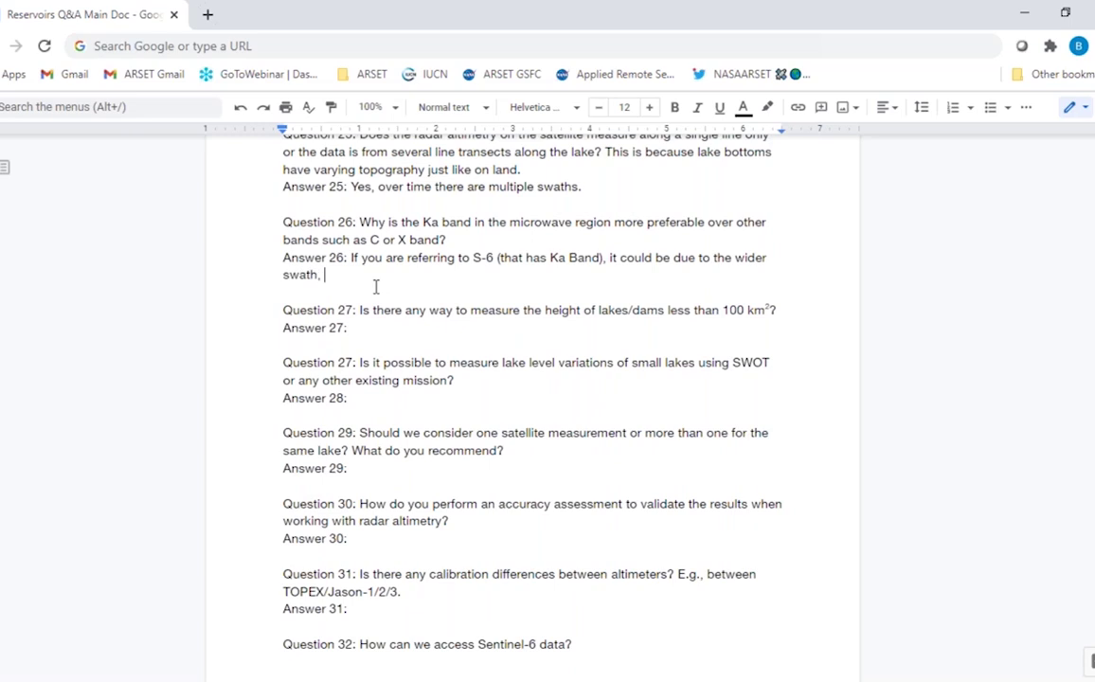
pyautogui.press('BackSpace')
pyautogui.press('BackSpace')
pyautogui.write('.')
# Fill in Answer 27, on lakes and dams under 100 km², with "Not with the current altimeters flying on satellites."
pyautogui.click(384, 328)
pyautogui.write('Not with the current ')
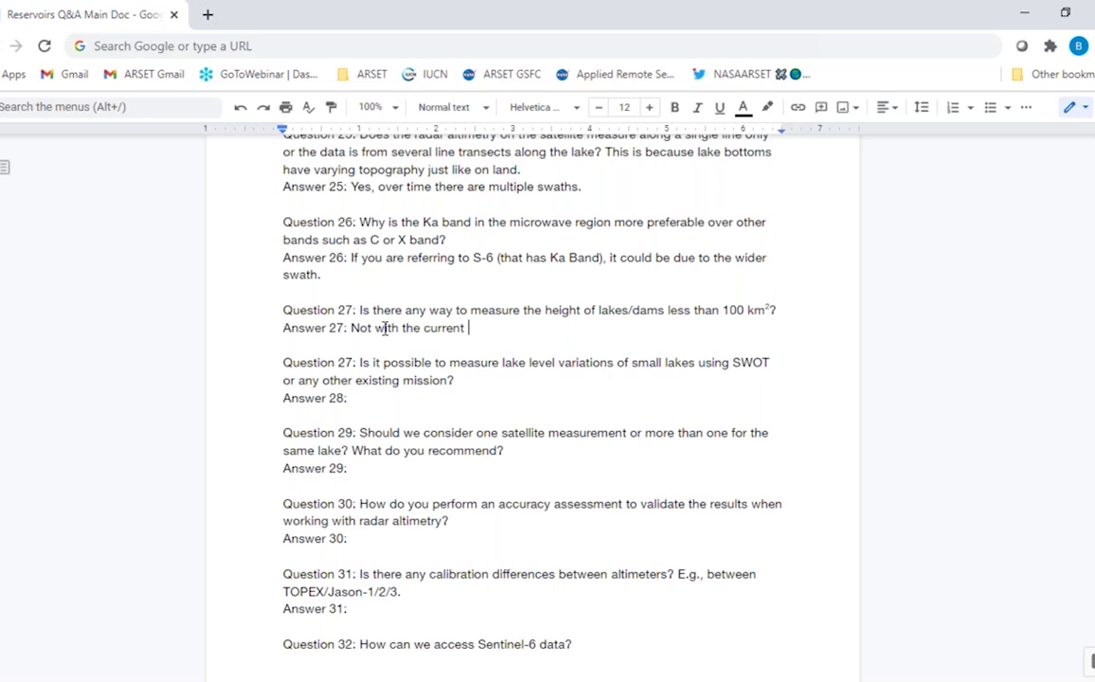
pyautogui.write('al')
pyautogui.write('timeres')
pyautogui.press('BackSpace')
pyautogui.press('BackSpace')
pyautogui.press('BackSpace')
pyautogui.write('ters flt')
pyautogui.press('BackSpace')
pyautogui.write('ying on ')
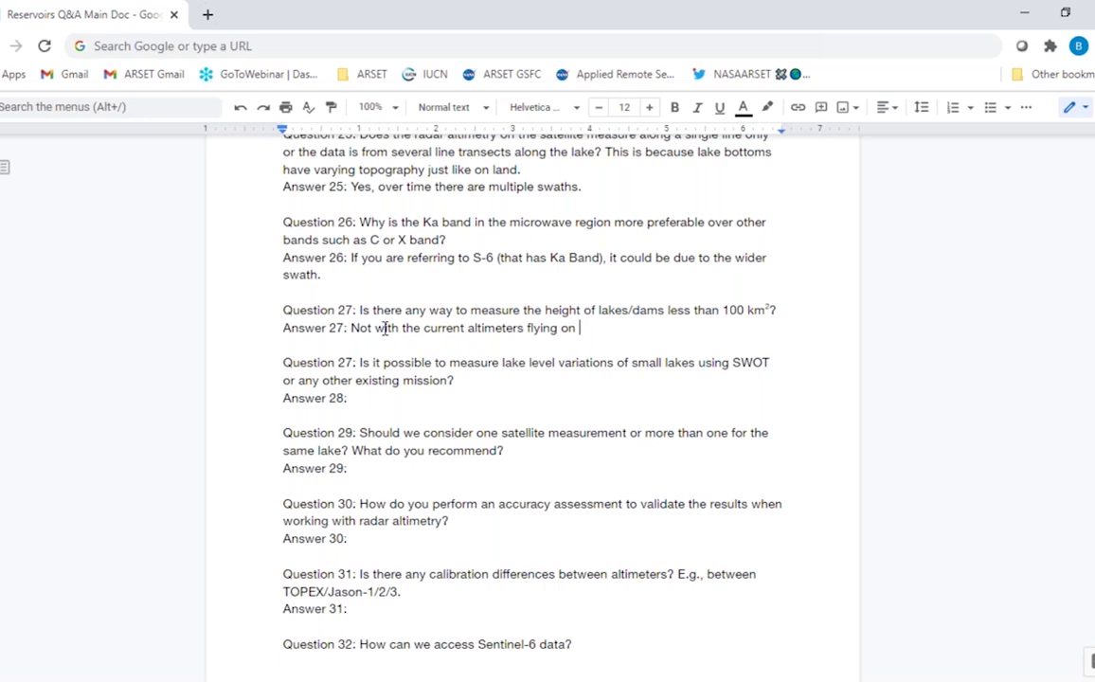
pyautogui.write('satelli')
pyautogui.press('BackSpace')
pyautogui.write('lites.')
# Fill in Answer 28, on small lakes and SWOT, with "Less than 50 km2, SWOT may nto be able to resolve."
pyautogui.click(371, 398)
pyautogui.write('Less tha')
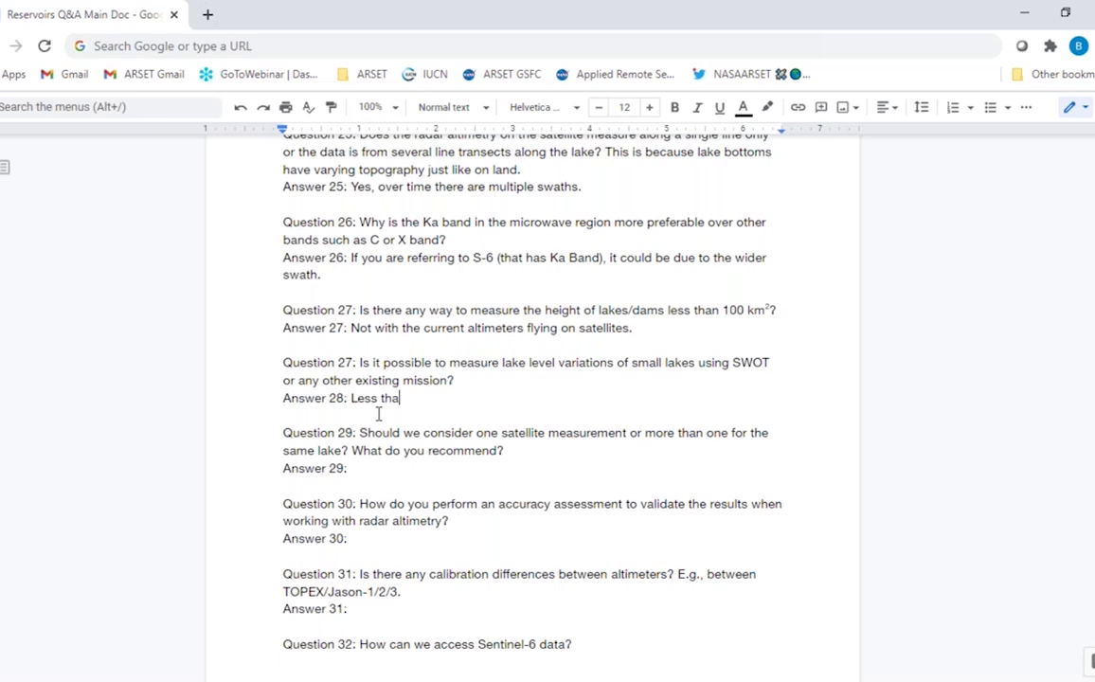
pyautogui.write('n 50 km2, SWOT may ')
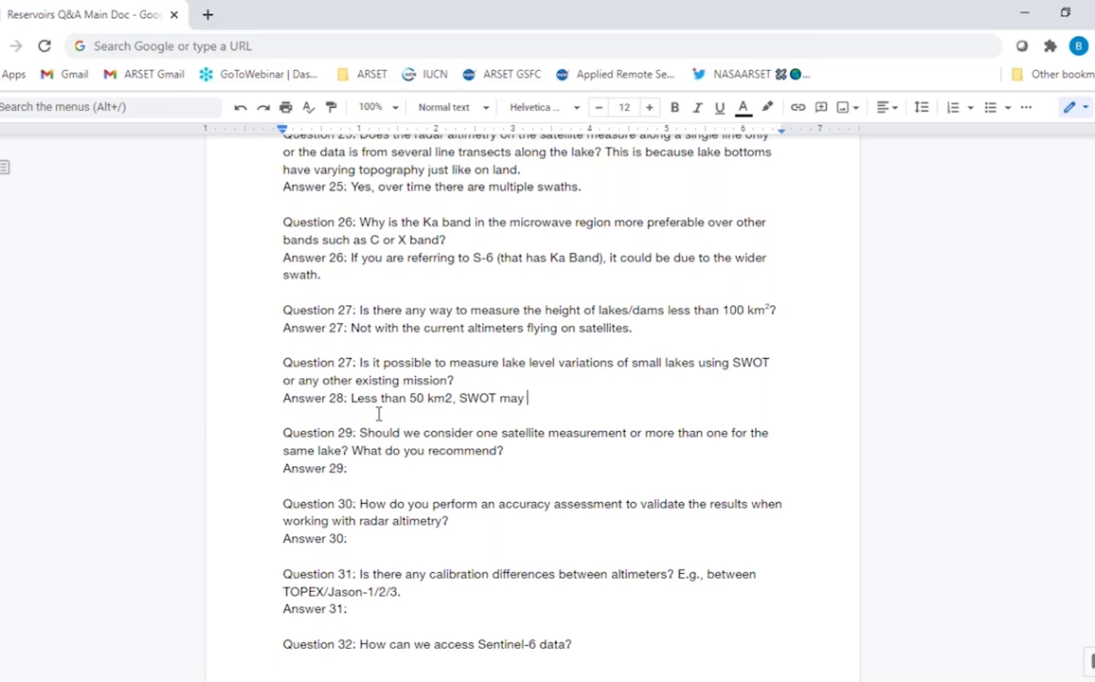
pyautogui.write('nto be able to reso')
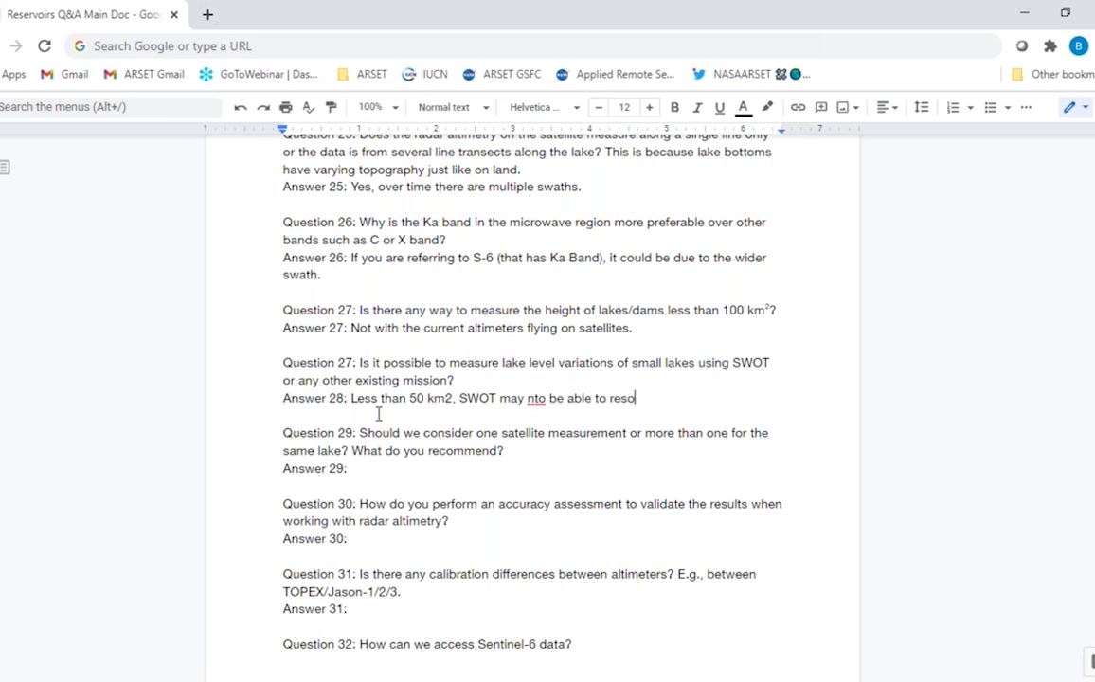
pyautogui.write('lve.')
# In Answer 28, change "nto" to "to" and insert "Yes, but" at the beginning of the answer
pyautogui.scroll(1, 489, 391)
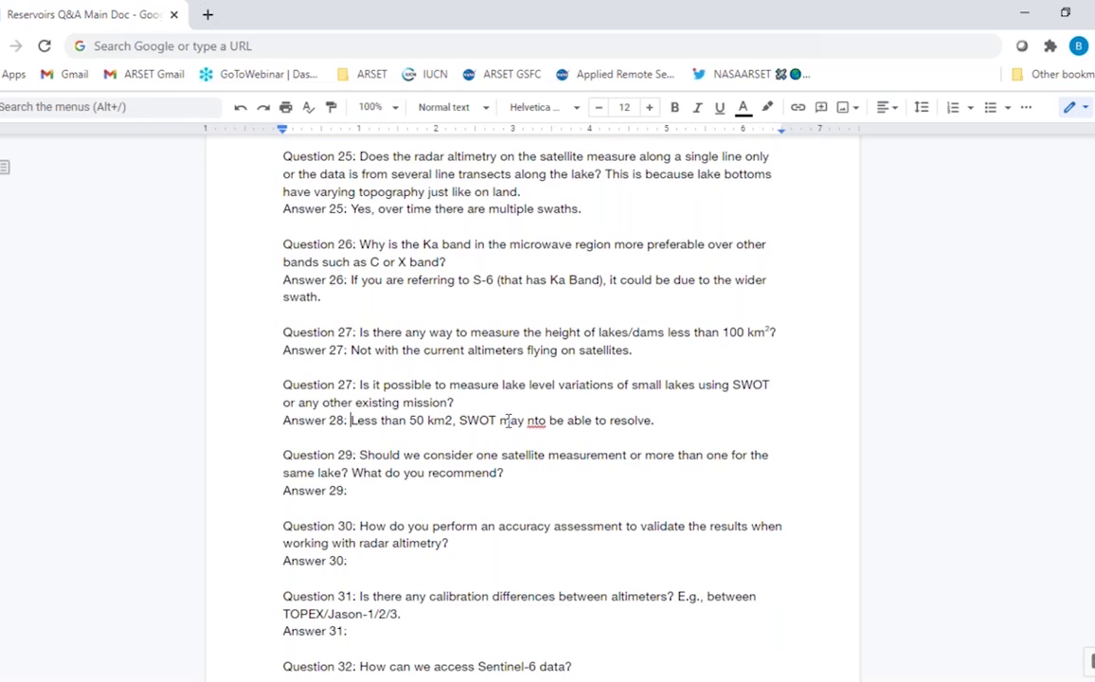
pyautogui.click(536, 421)
pyautogui.press('BackSpace')
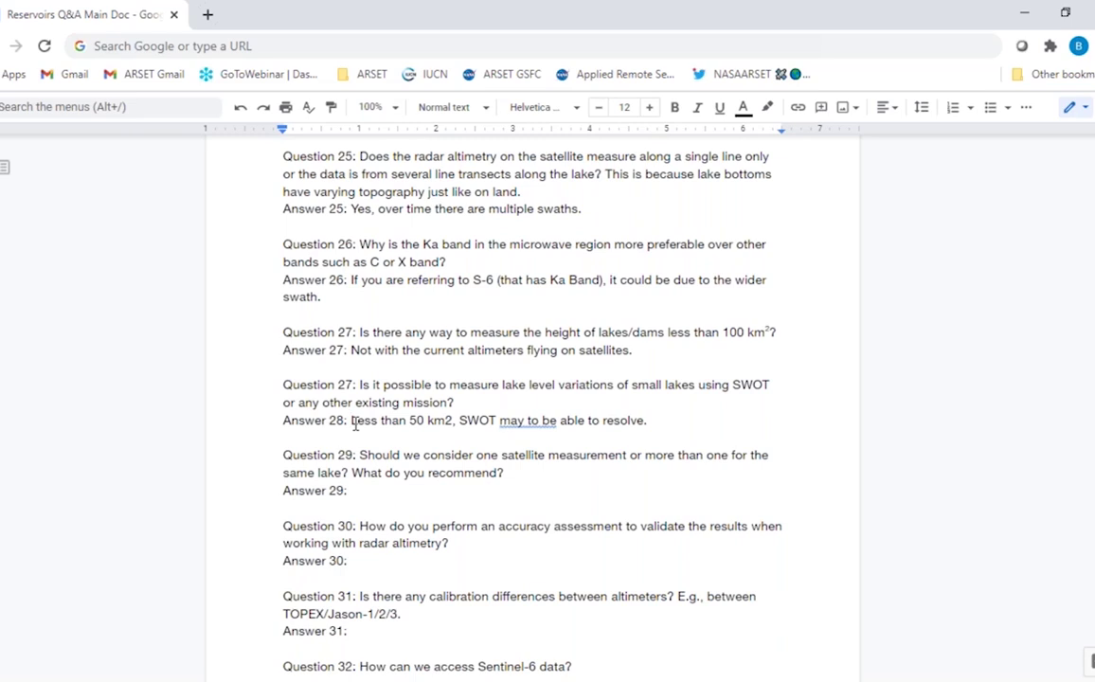
pyautogui.write('Yes, ')
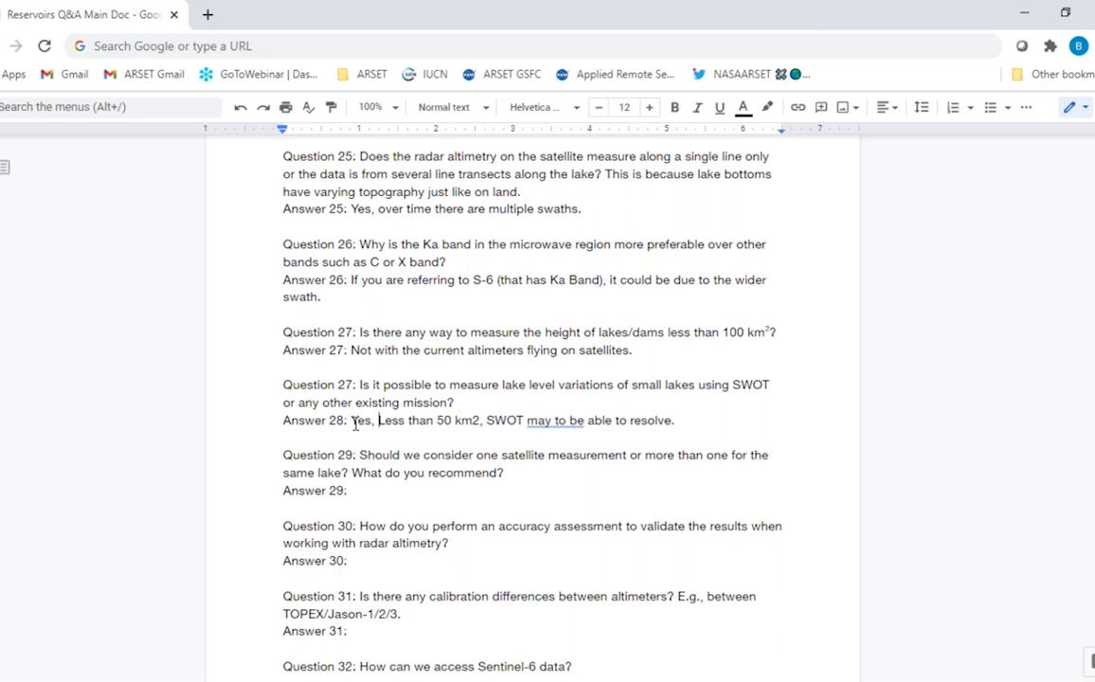
pyautogui.write('but')
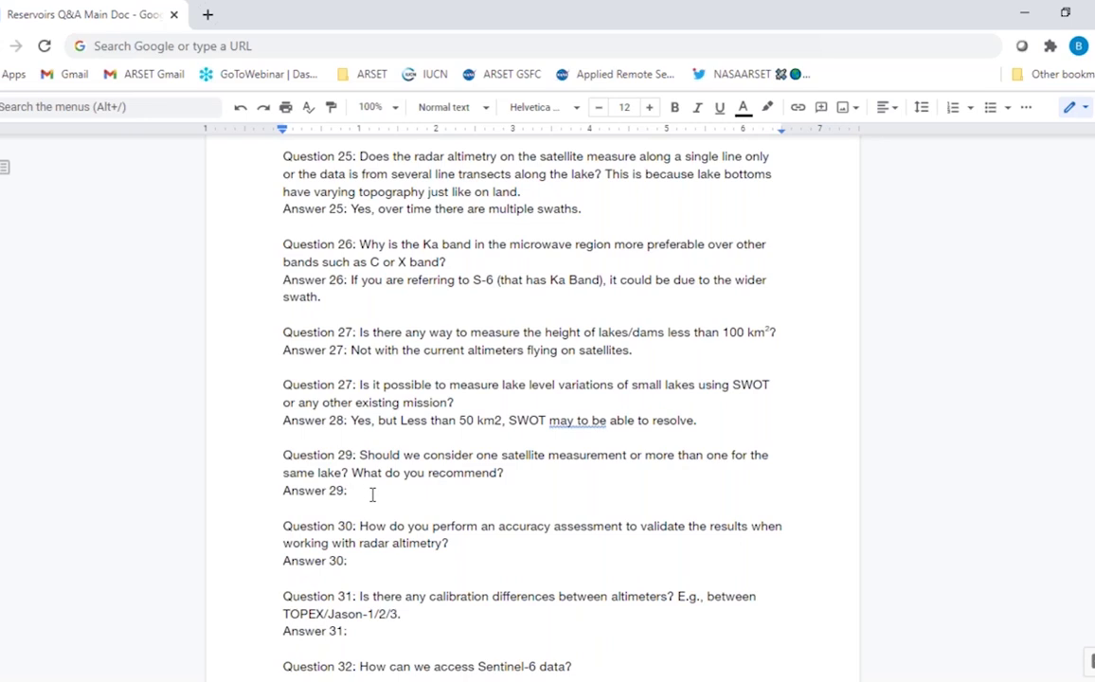
# Begin Answer 29, on using one or more satellite measurements, with "For height, it would be better to"
pyautogui.write('For height,')
pyautogui.write('it wuol')
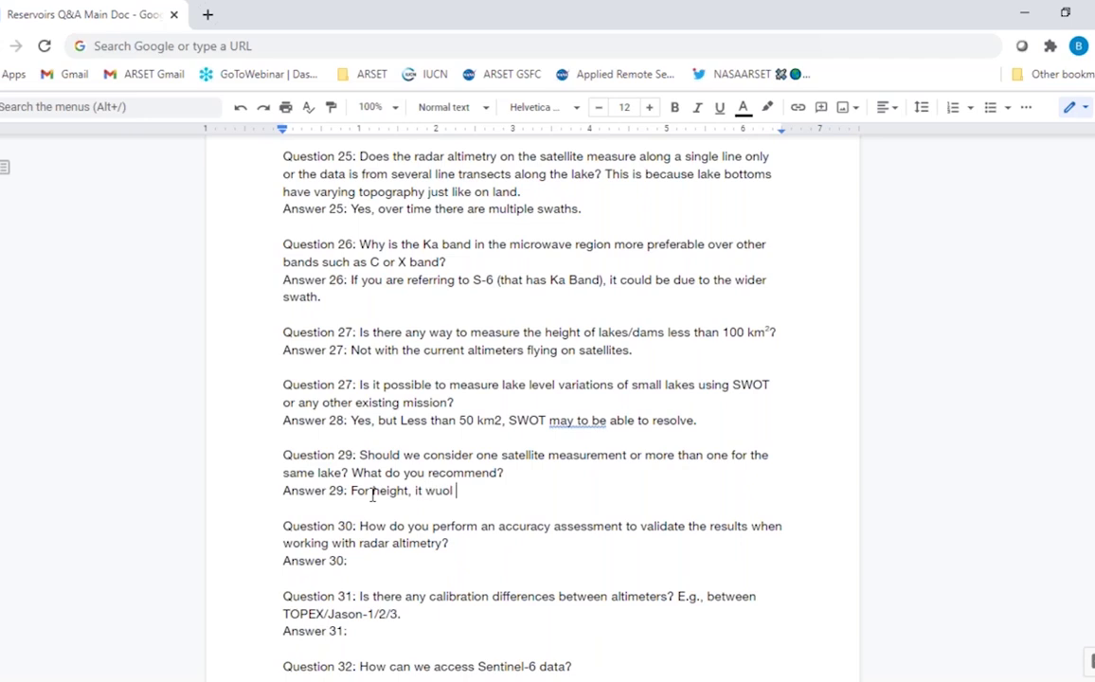
pyautogui.press('BackSpace')
pyautogui.press('BackSpace')
pyautogui.press('BackSpace')
pyautogui.press('BackSpace')
pyautogui.press('BackSpace')
pyautogui.write('would be beyt')
pyautogui.press('BackSpace')
pyautogui.press('BackSpace')
pyautogui.write('tter to')
# Fill in Answer 30, on accuracy assessment of radar altimetry, with "Comparing with in situ data (gauge data)."
pyautogui.click(386, 559)
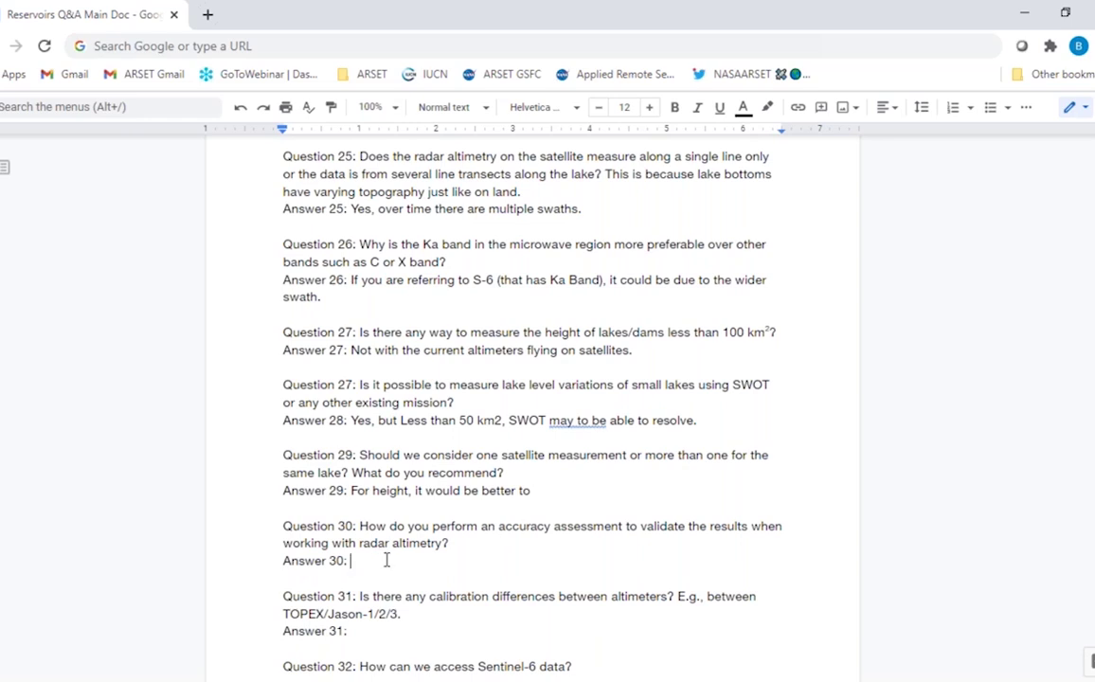
pyautogui.write('Comparing with ')
pyautogui.write('in situ')
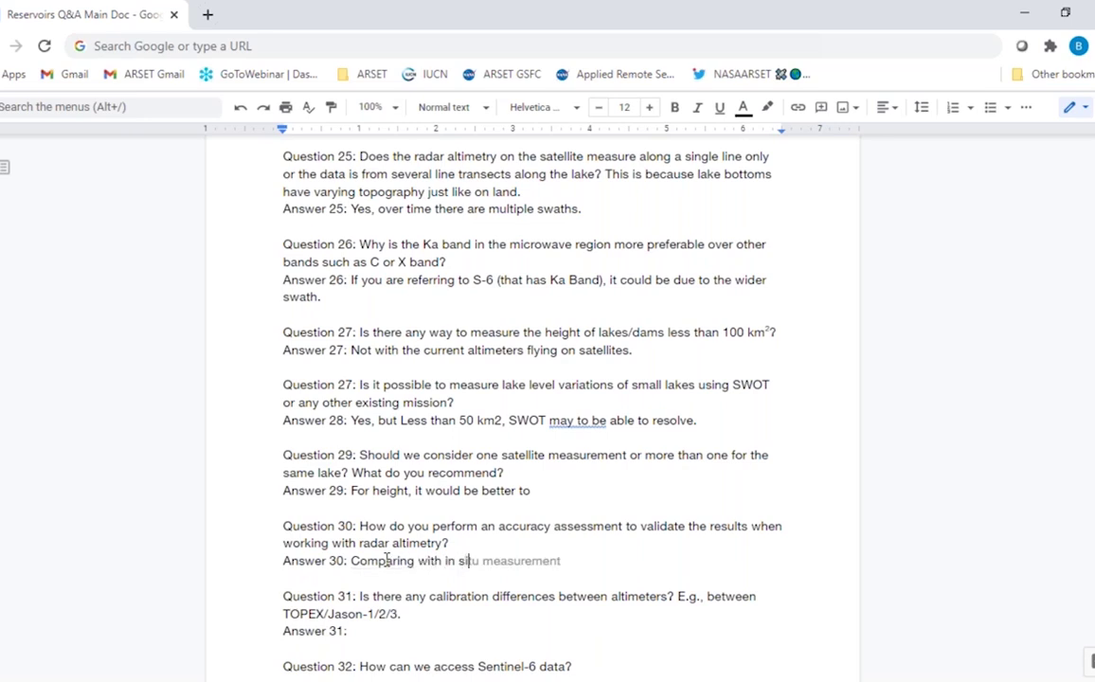
pyautogui.write(' data. (gau')
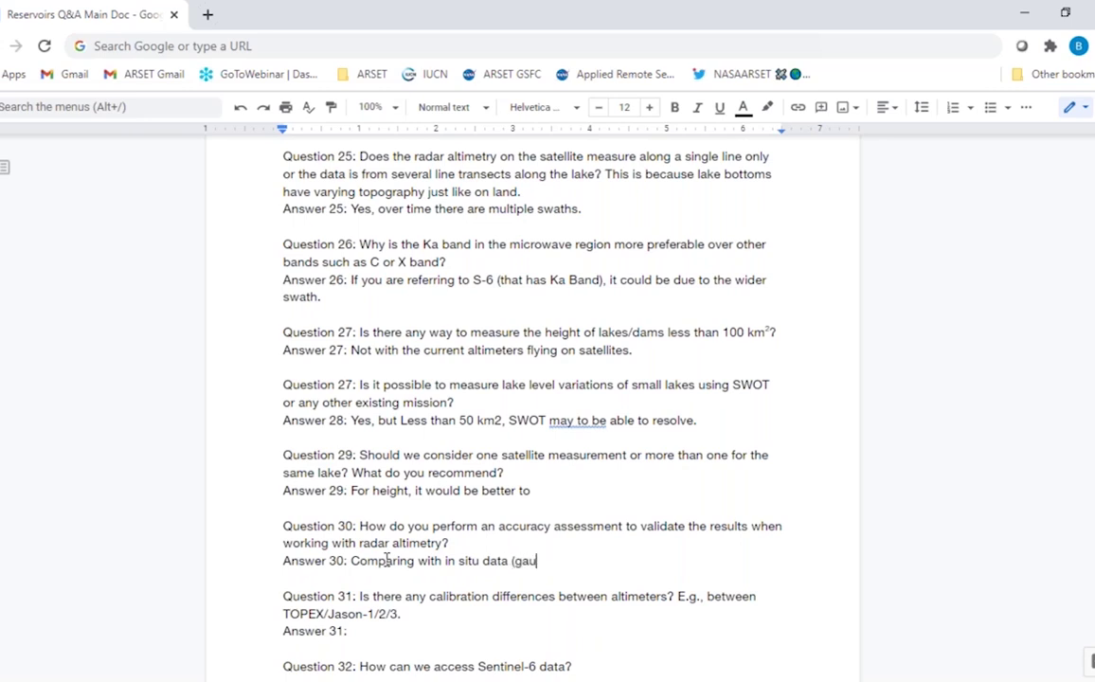
pyautogui.write('ge data);')
pyautogui.press('BackSpace')
pyautogui.write('/')
pyautogui.press('BackSpace')
pyautogui.press('BackSpace')
pyautogui.write('.')
# Complete the sentence in Answer 29 with "combine all available data"
pyautogui.click(544, 490)
pyautogui.write('com')
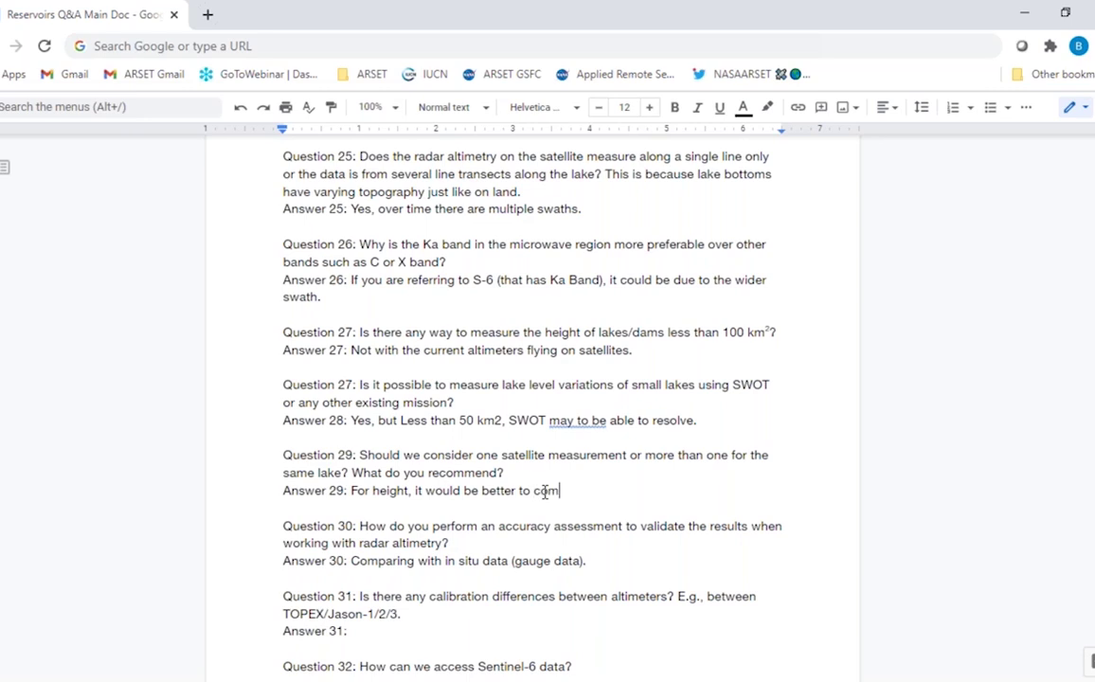
pyautogui.write('bine all available')
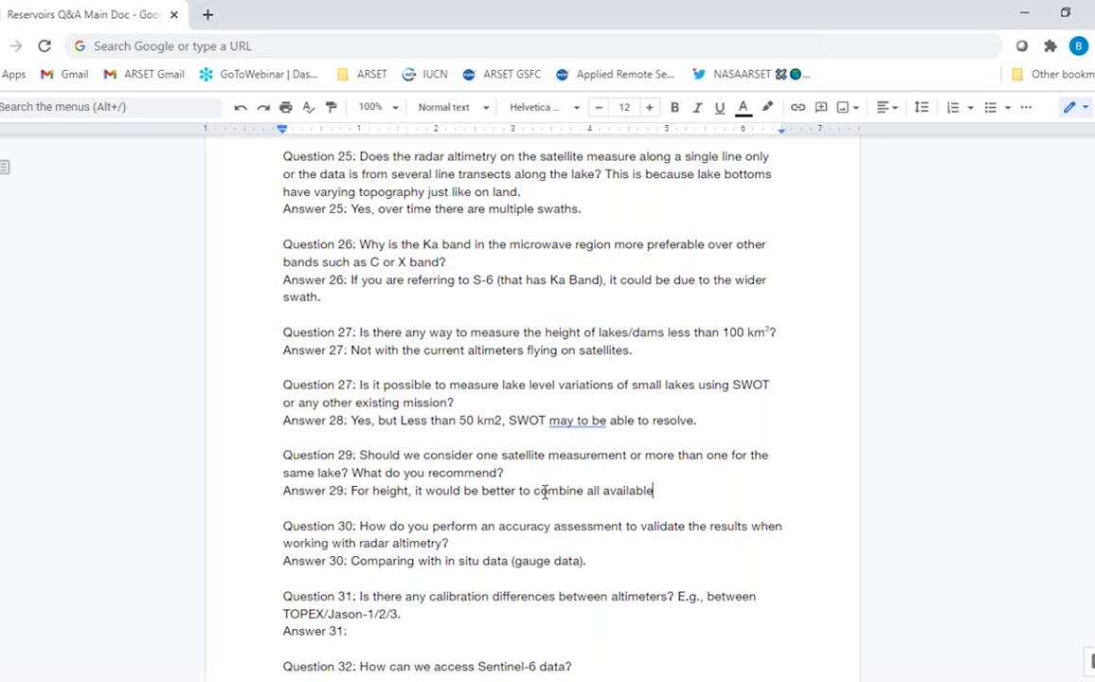
pyautogui.write(' data/')
# Answer Question 31, on calibration differences between altimeters, with "Jason 2 and 3 have better accuracy (calibration) compared to TOPEX and Jason-1."
pyautogui.click(412, 630)
pyautogui.scroll(-4, 412, 630)
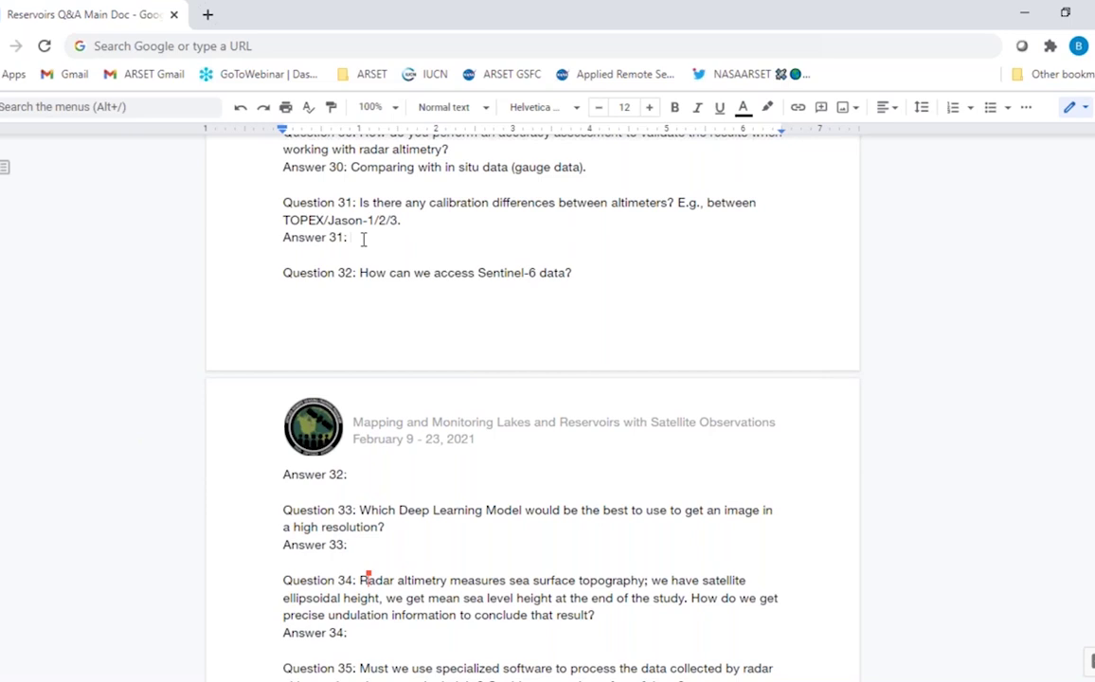
pyautogui.write('Jason 2 and 3 have be')
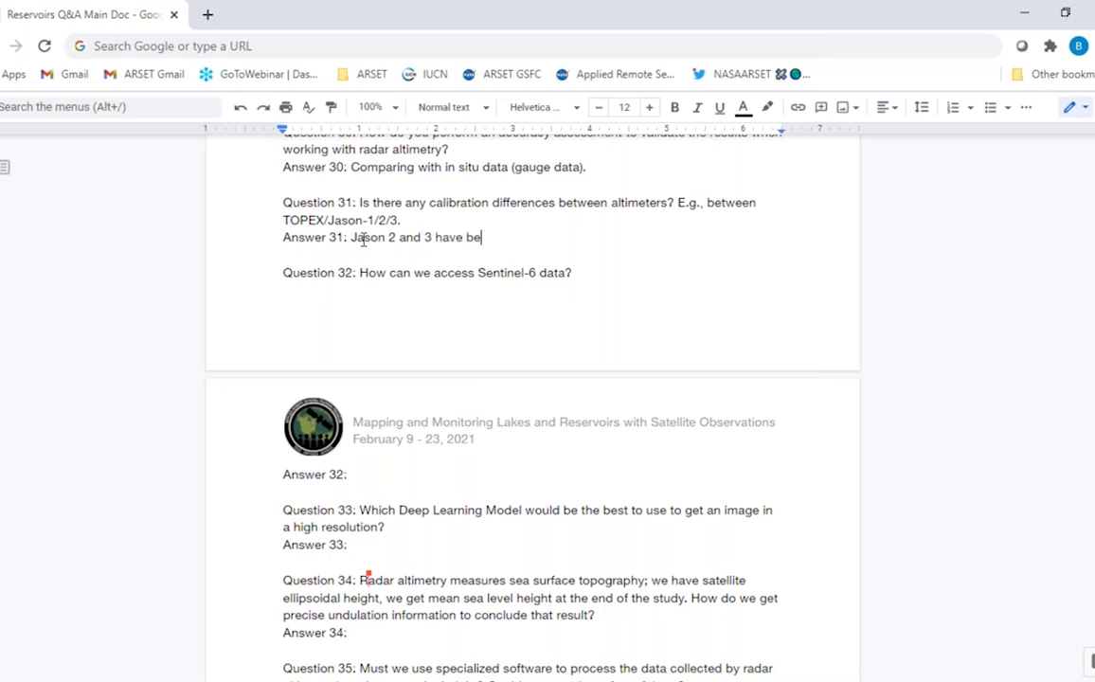
pyautogui.write('tter accuracy ')
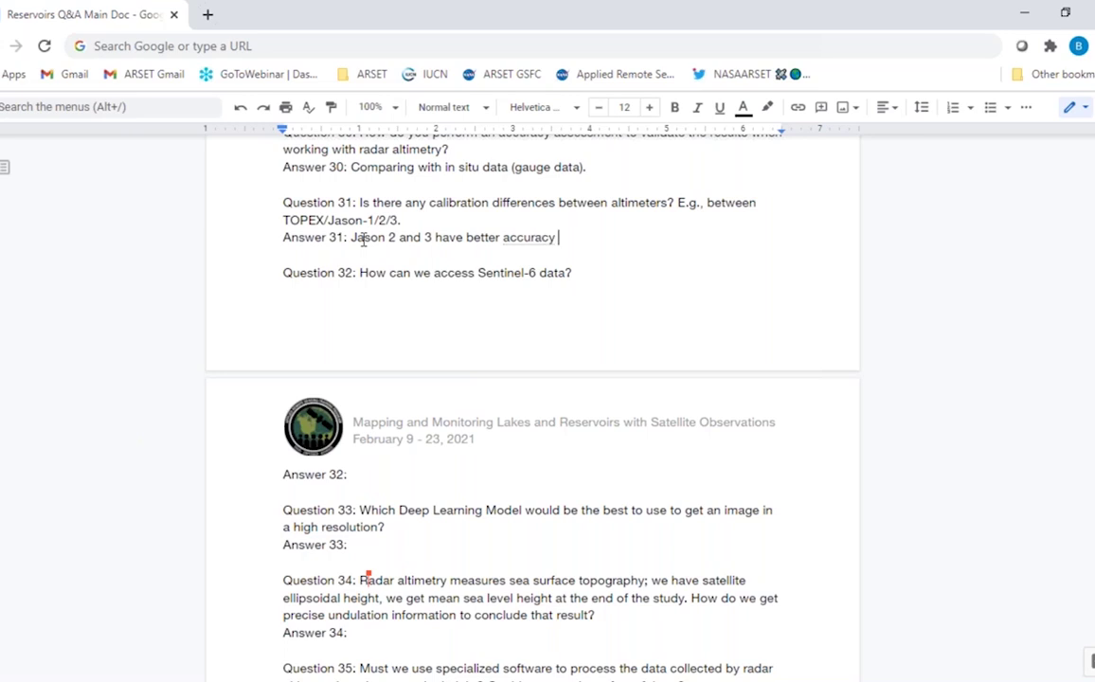
pyautogui.write('(calibraton')
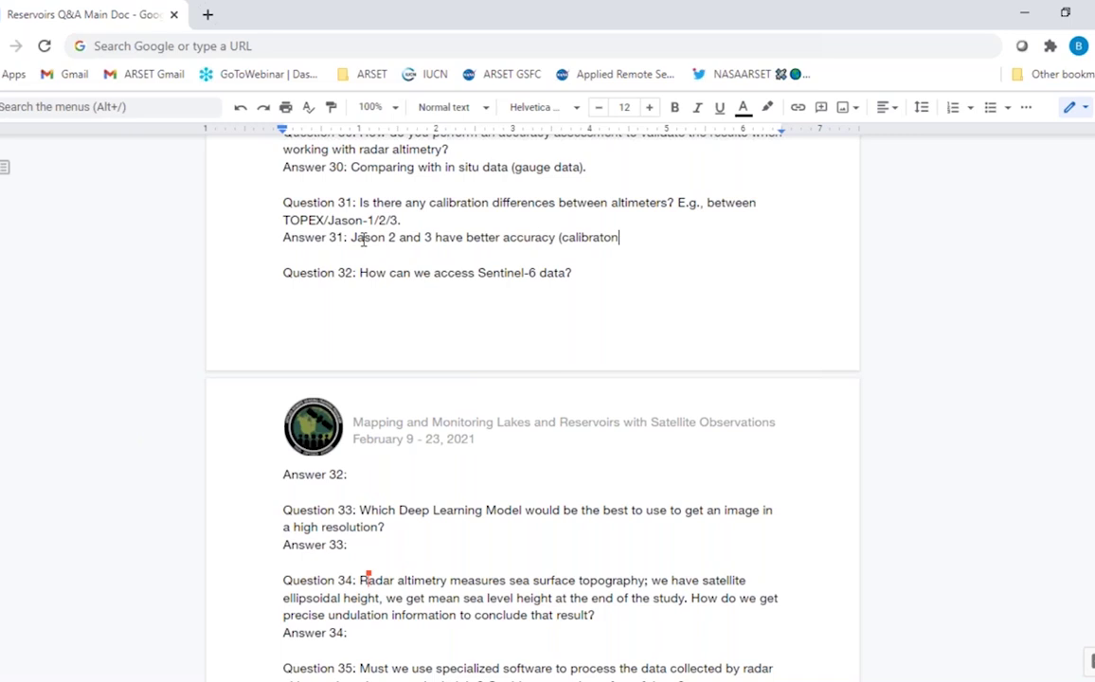
pyautogui.press('BackSpace')
pyautogui.press('BackSpace')
pyautogui.write('ion')
pyautogui.press('BackSpace')
pyautogui.write(') co')
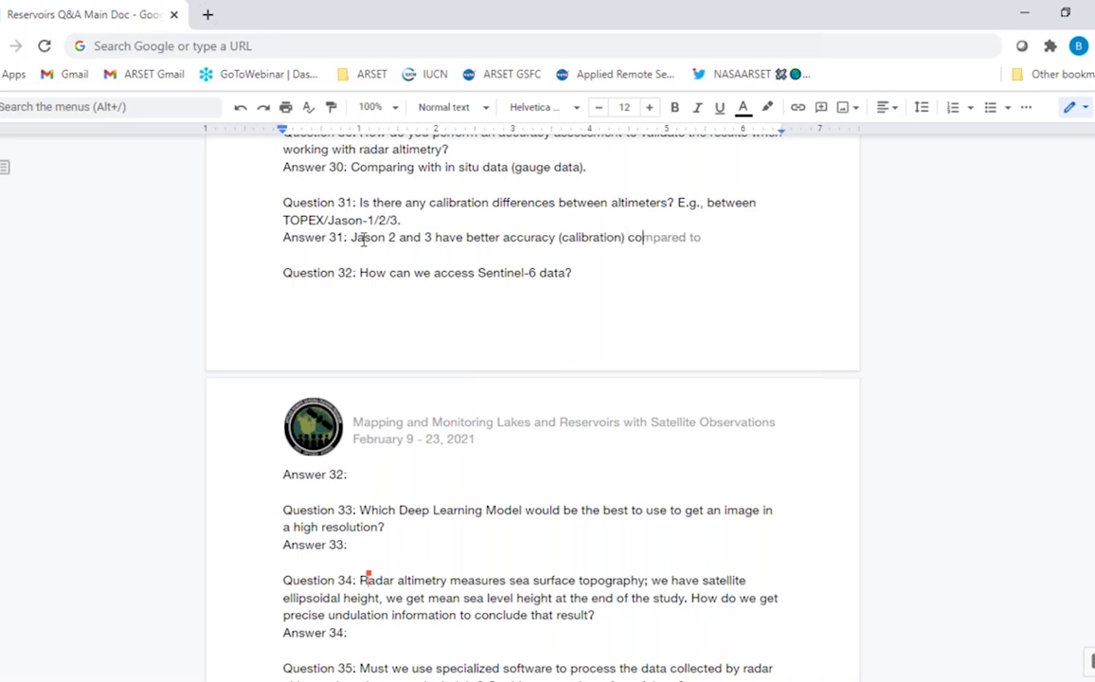
pyautogui.write('mpared to TOPEX')
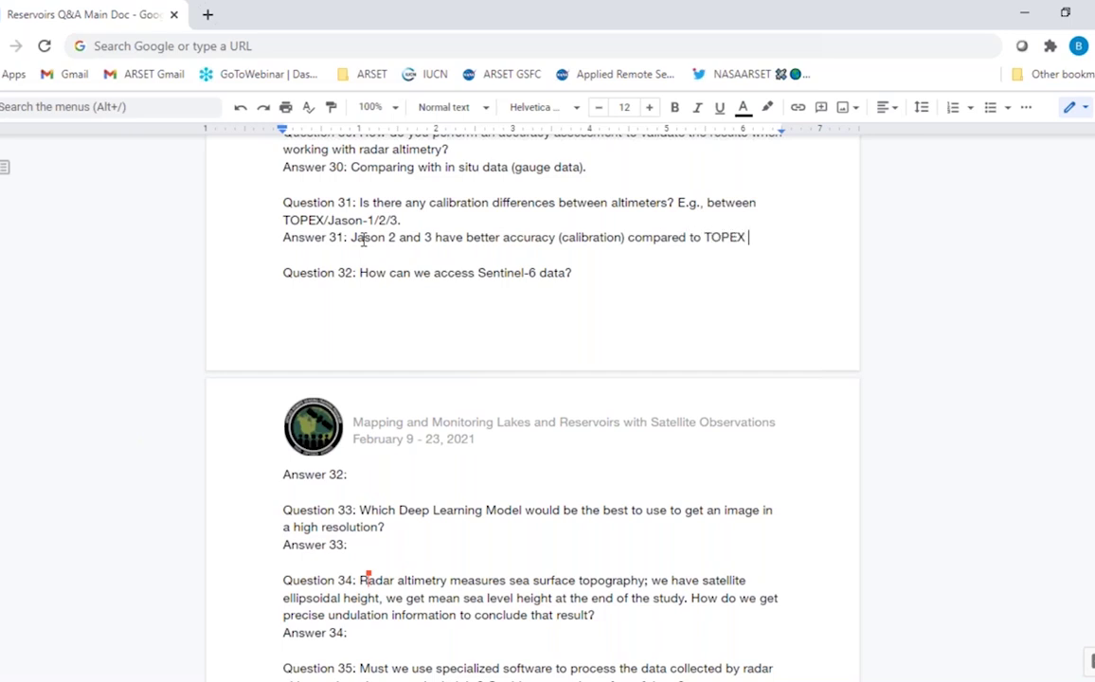
pyautogui.press('BackSpace')
pyautogui.write('and Jason')
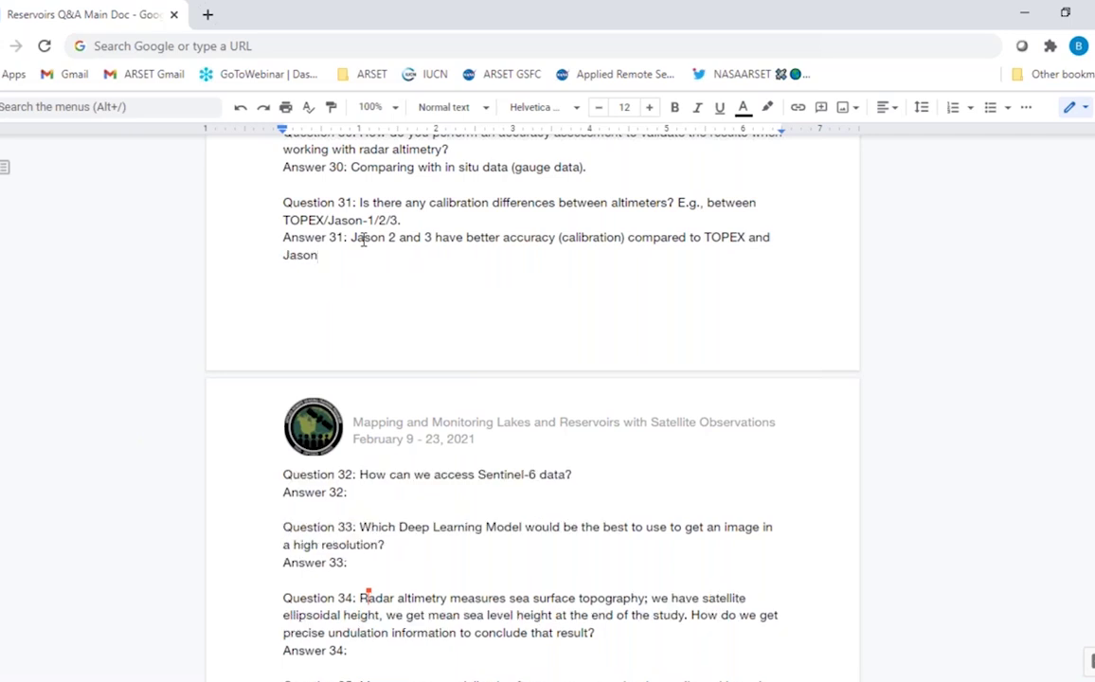
pyautogui.write('-1/')
pyautogui.press('BackSpace')
pyautogui.press('BackSpace')
pyautogui.write('.')
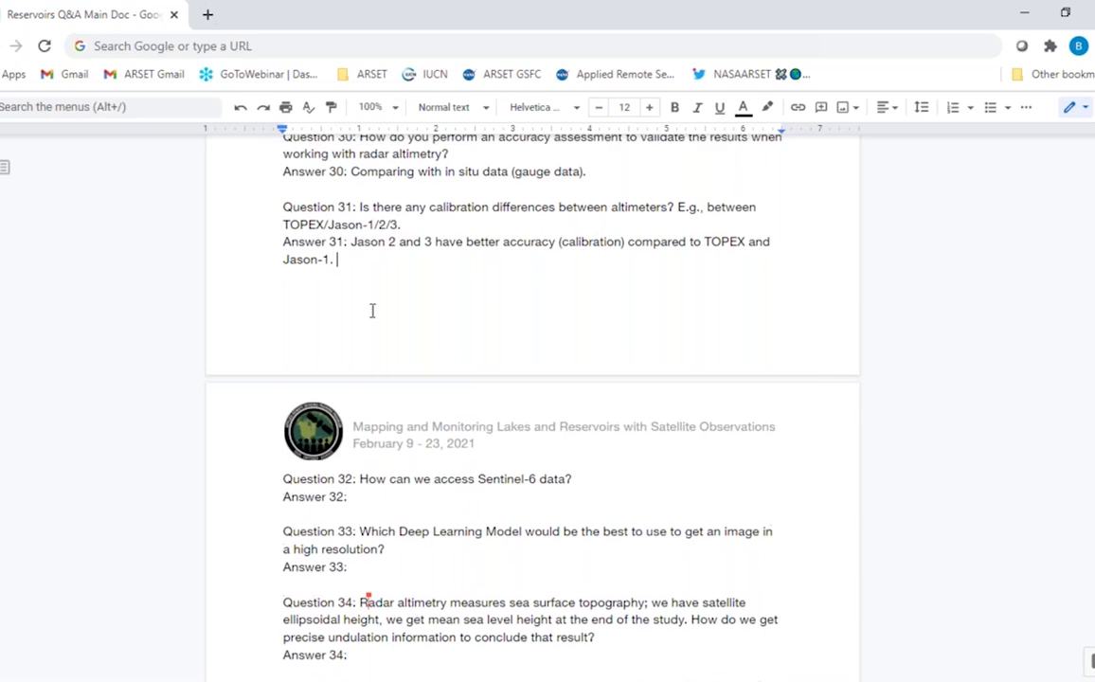
# Fill in Answer 32, on accessing Sentinel-6 data, with "It is not available yet."
pyautogui.scroll(1, 369, 408)
pyautogui.click(366, 514)
pyautogui.write('No')
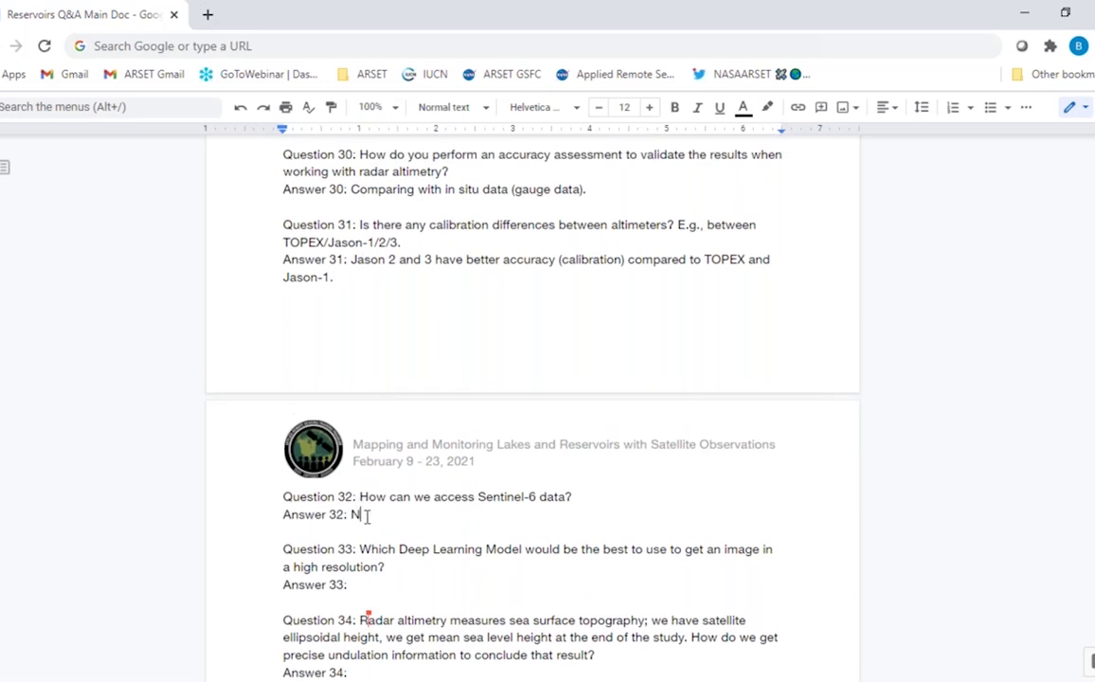
pyautogui.press('BackSpace')
pyautogui.press('BackSpace')
pyautogui.write('It is not avao')
pyautogui.scroll(-1, 366, 517)
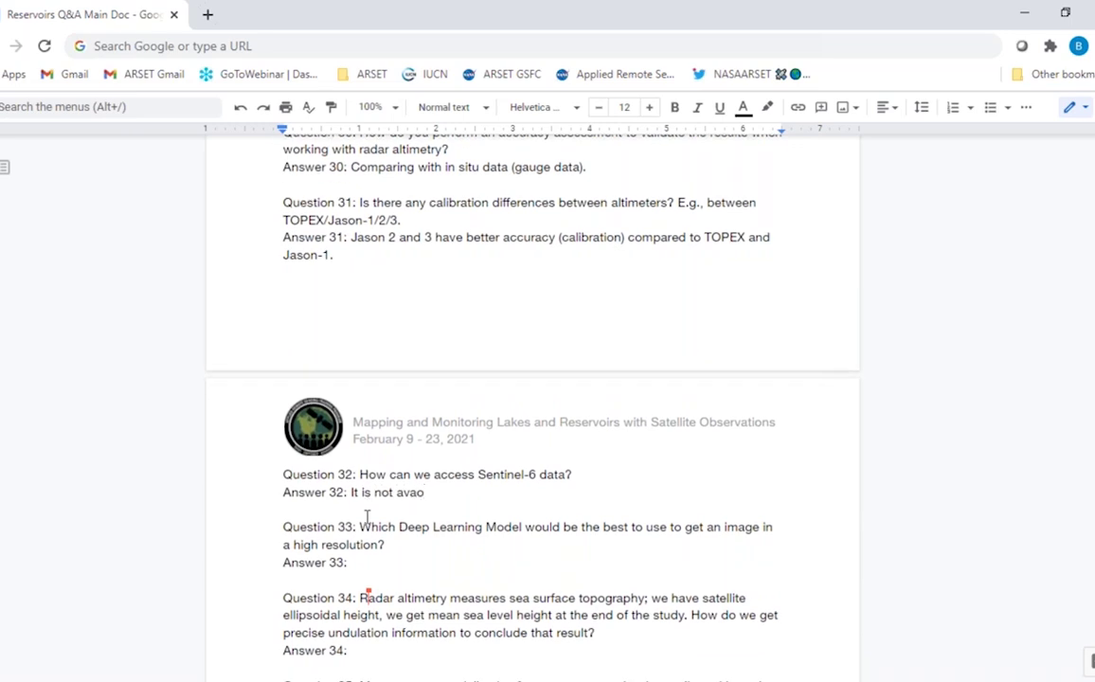
pyautogui.press('BackSpace')
pyautogui.write('ilable yet.')
# Fill in Answer 34, on precise undulation information, with "Time series (multiple measurements over time) can address this."
pyautogui.click(361, 560)
pyautogui.scroll(-5, 361, 560)
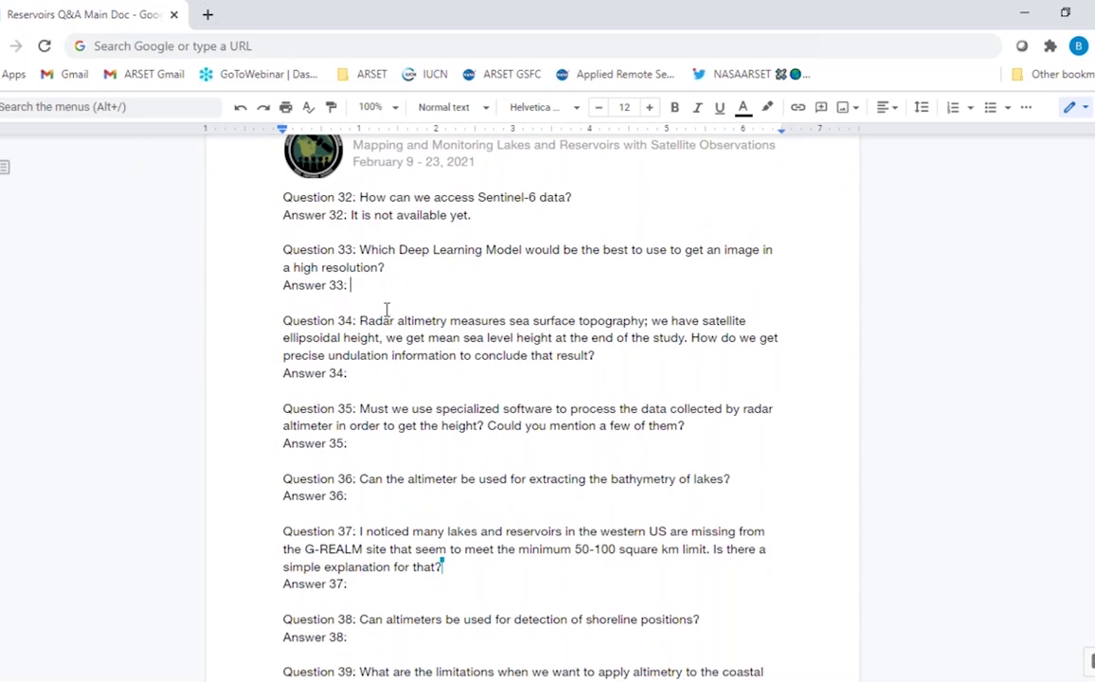
pyautogui.click(376, 379)
pyautogui.write('Time sires can')
pyautogui.press('BackSpace')
pyautogui.press('BackSpace')
pyautogui.press('BackSpace')
pyautogui.press('BackSpace')
pyautogui.press('BackSpace')
pyautogui.press('BackSpace')
pyautogui.press('BackSpace')
pyautogui.press('BackSpace')
pyautogui.press('BackSpace')
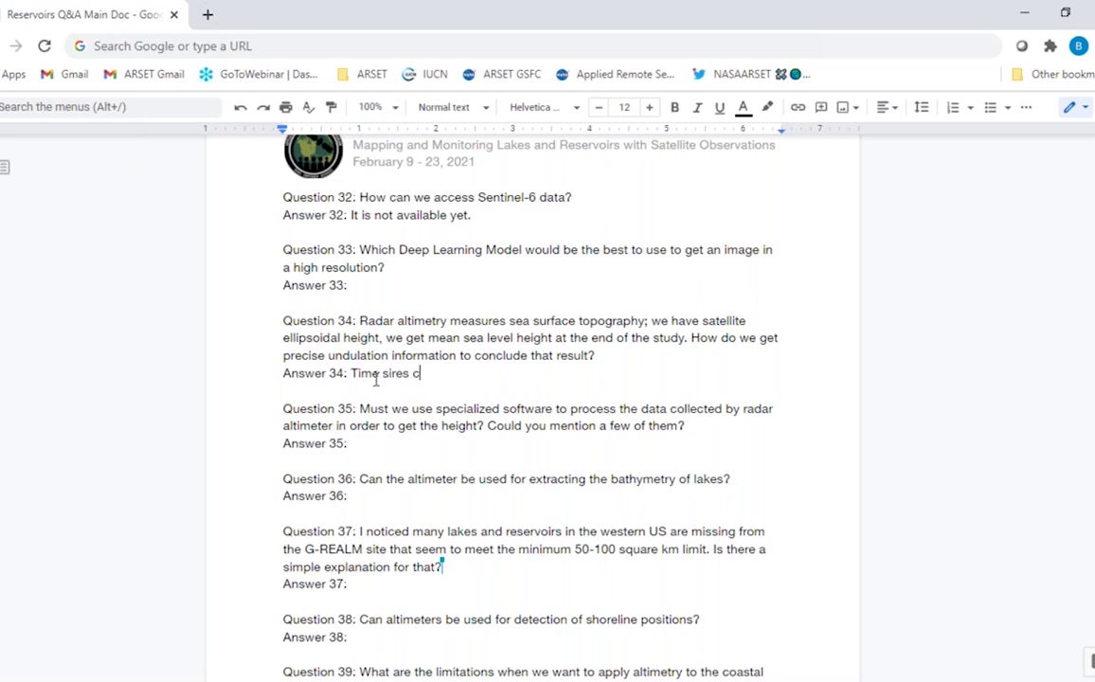
pyautogui.write('eries (multiple measureme')
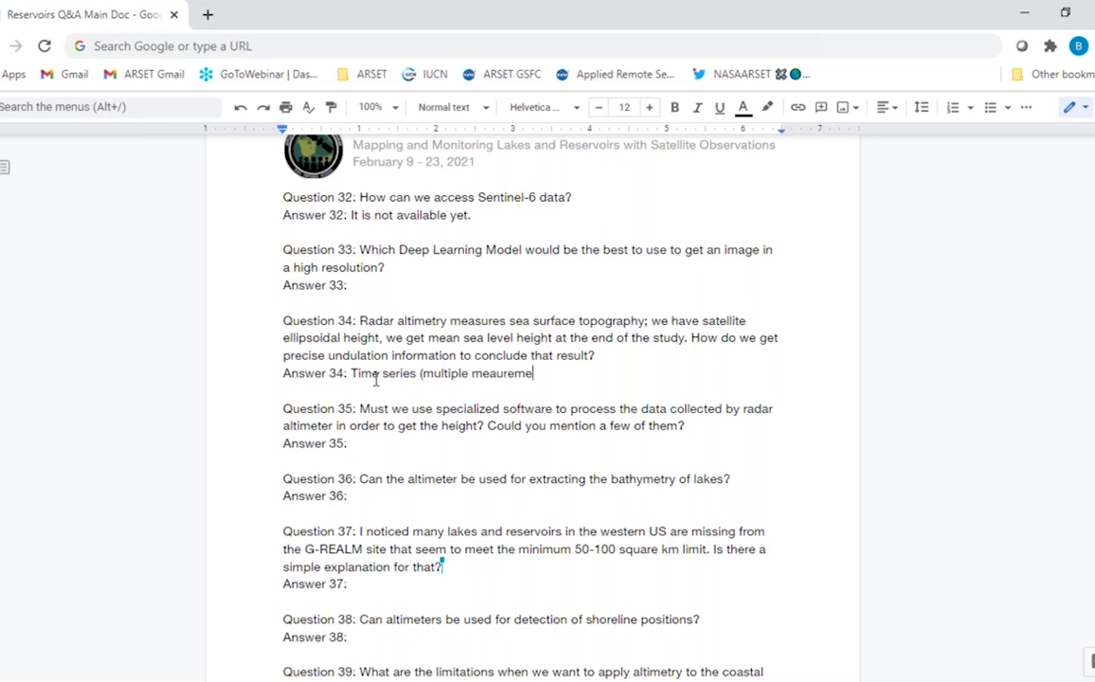
pyautogui.write('nts over time)')
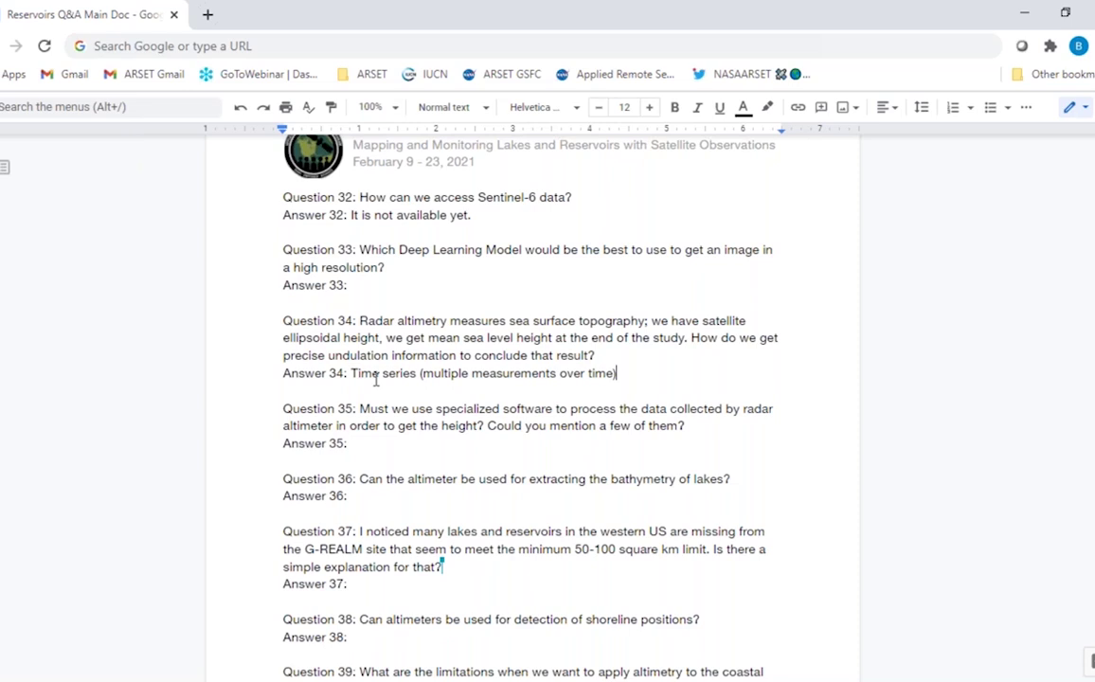
pyautogui.write(' can address this but')
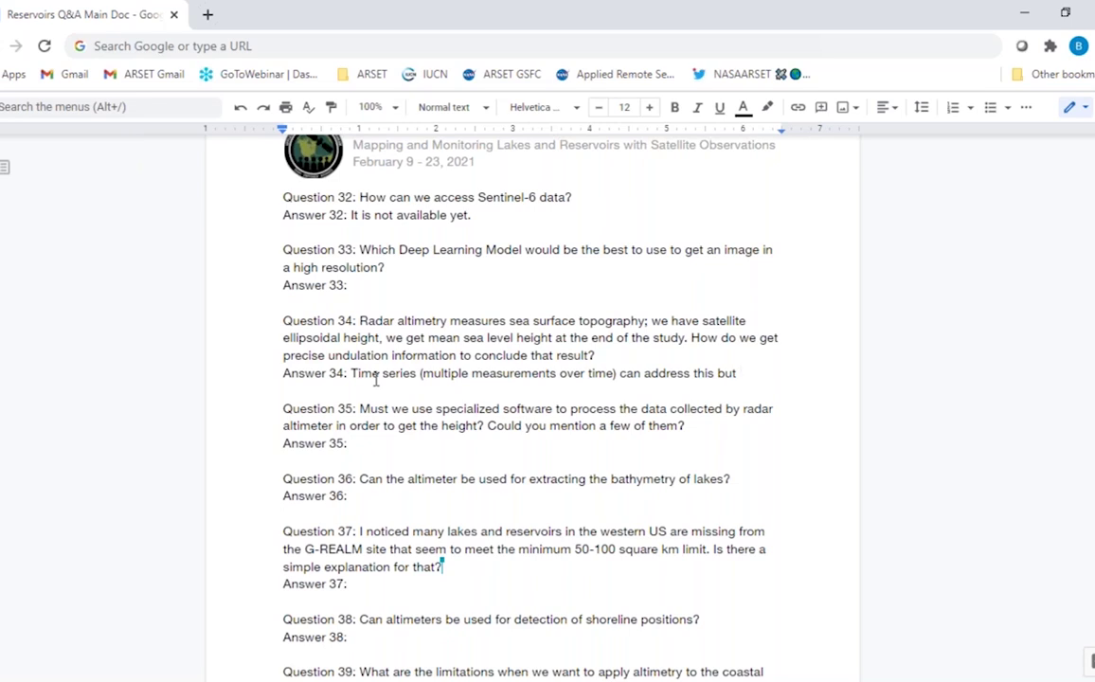
pyautogui.press('BackSpace')
pyautogui.press('BackSpace')
pyautogui.press('BackSpace')
pyautogui.press('BackSpace')
pyautogui.press('BackSpace')
pyautogui.write('.')
# Fill in Answer 35, on software for processing radar altimeter data, with "Tutorials from PO.DAAC can be used."
pyautogui.click(381, 438)
pyautogui.write('Tutorials fro')
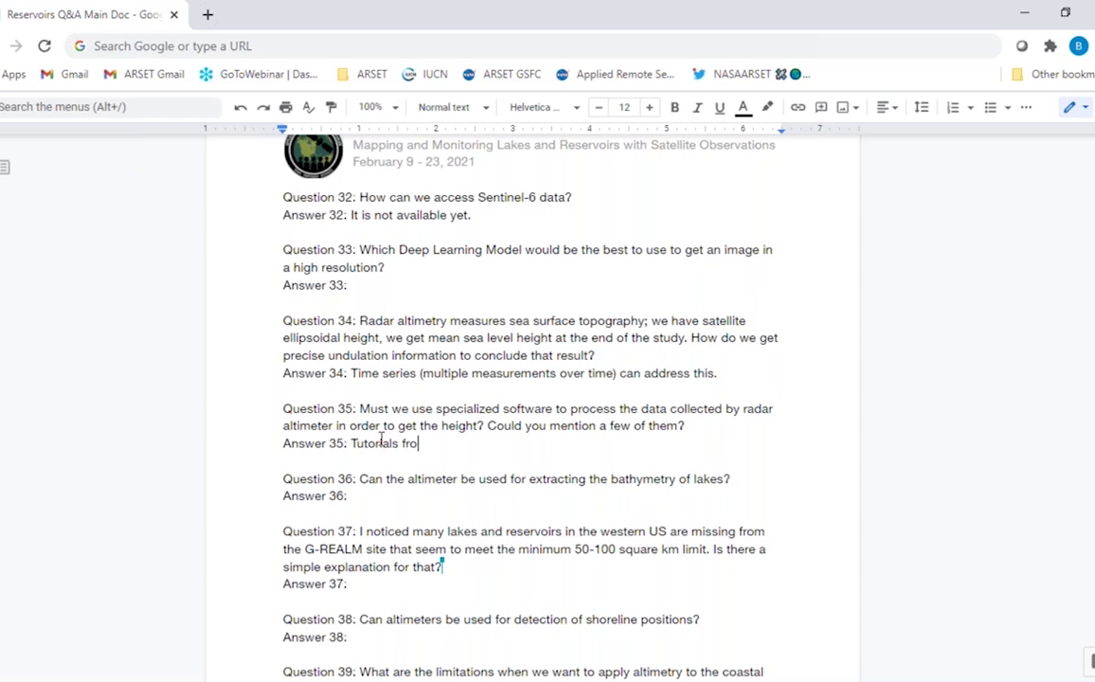
pyautogui.write('m PO.DAAC can be used.')
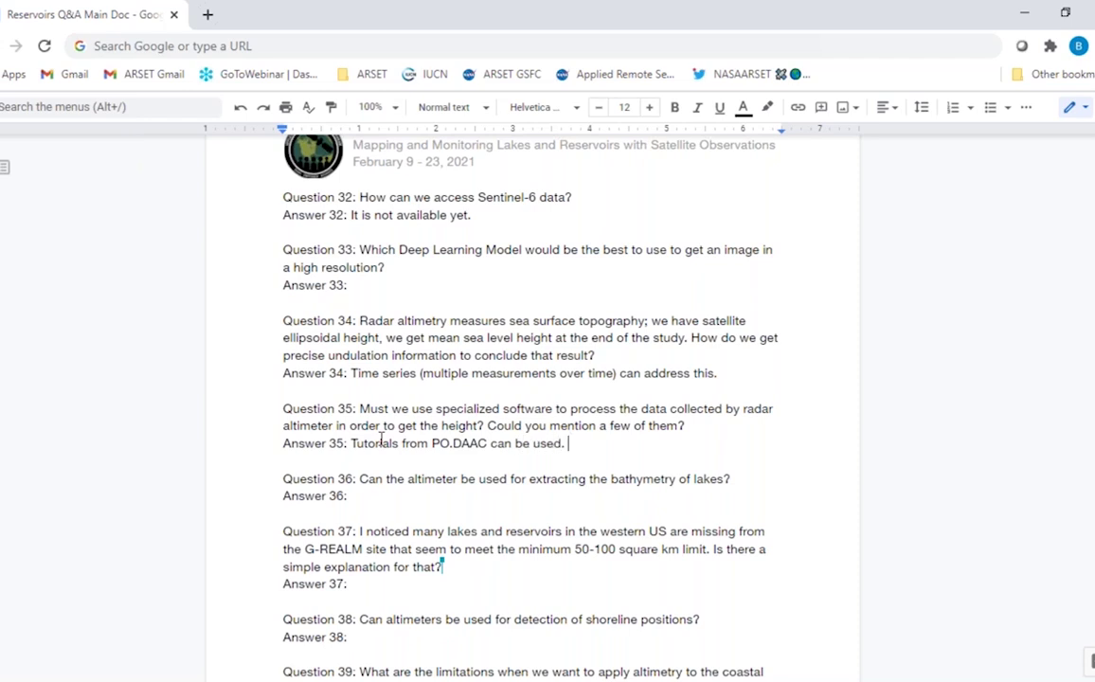
# Fill in Answer 36, on extracting lake bathymetry, with "Part 3 we will cover that using ICESAT-2/."
pyautogui.click(367, 499)
pyautogui.write('Part 3 we will cover that ')
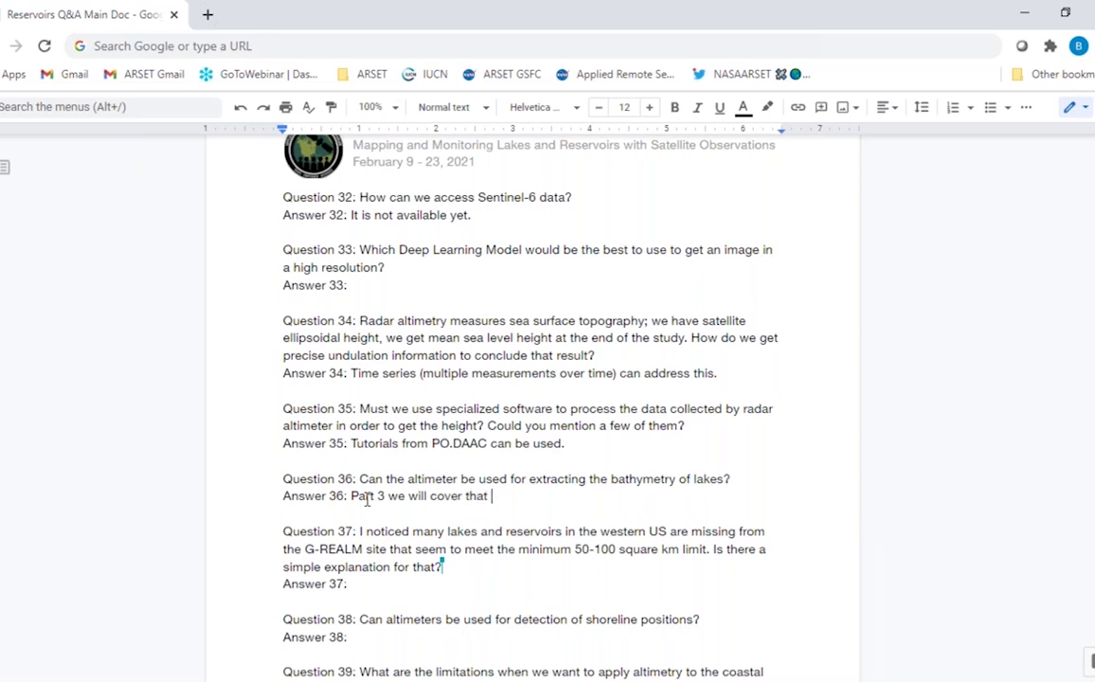
pyautogui.write('using ICESAT')
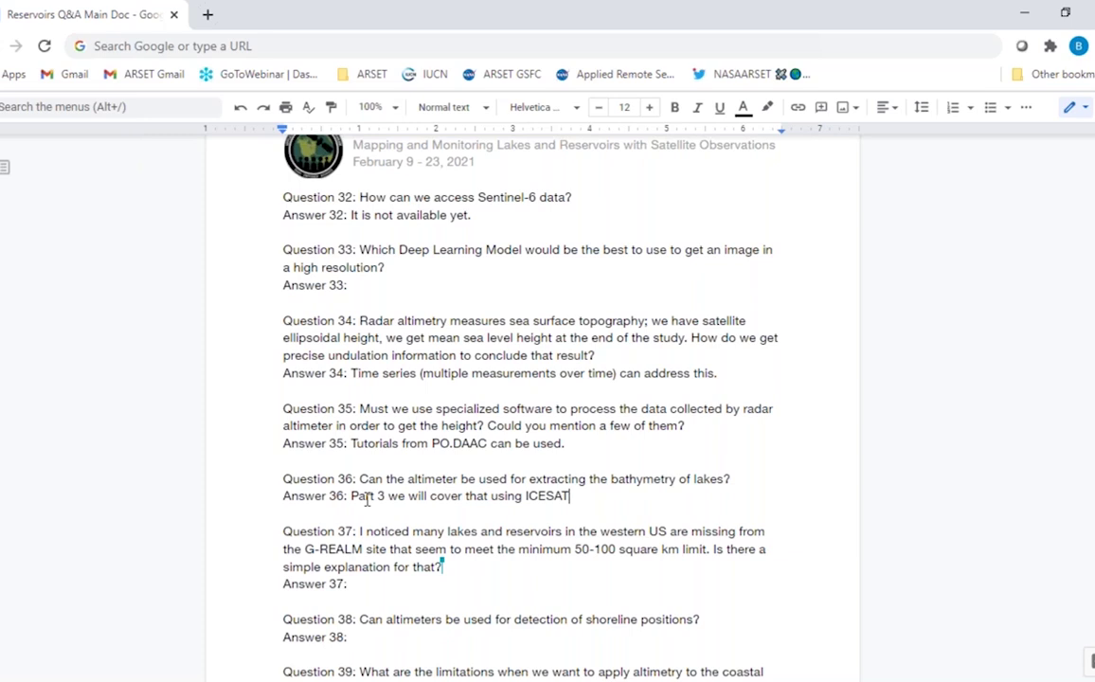
pyautogui.write('-2/ .')
pyautogui.press('BackSpace')
pyautogui.press('BackSpace')
pyautogui.write('.')
# Fill in Answer 37, on western US lakes missing from G-REALM, with "Likely application based decisions to include or not."
pyautogui.click(405, 583)
pyautogui.write('Likely application based ')
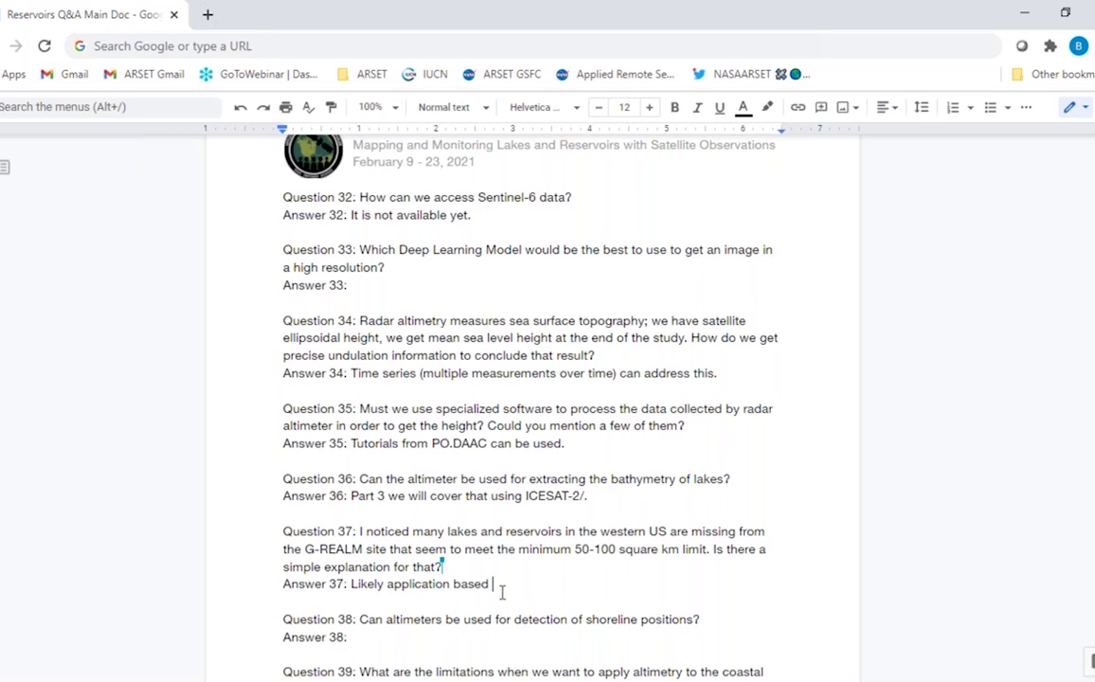
pyautogui.write('decisions to include o')
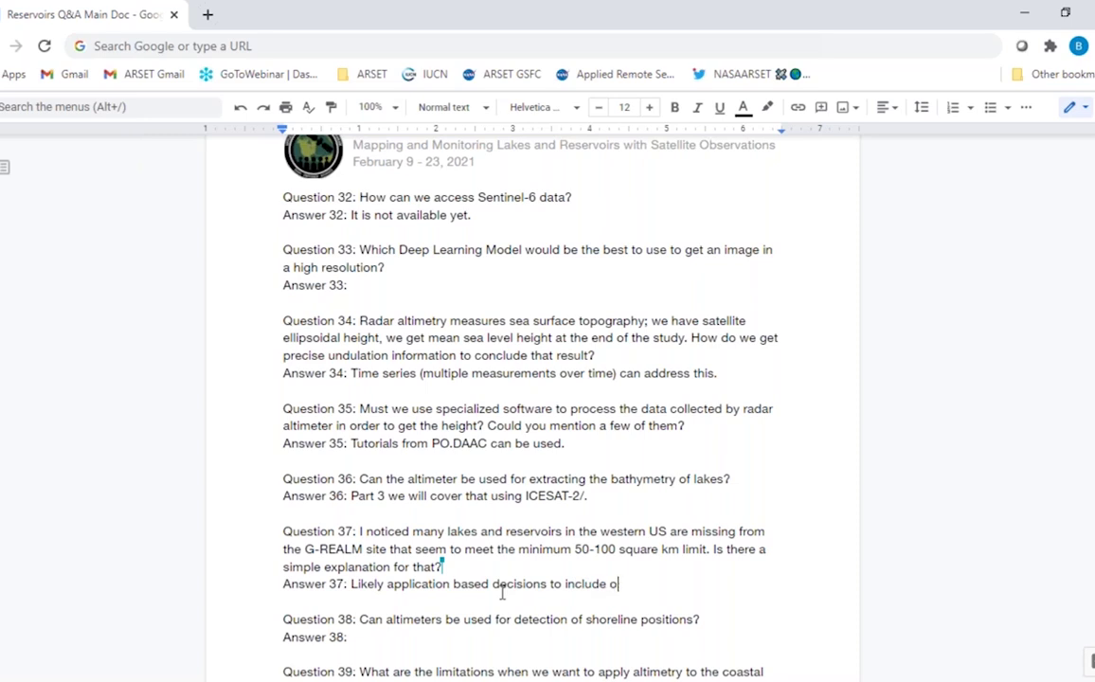
pyautogui.write('r noy')
pyautogui.press('BackSpace')
pyautogui.write('t.')
# Fill in Answer 38, on detecting shoreline positions, with "You will need optical imagery (vs altimetry)"
pyautogui.doubleClick(377, 637)
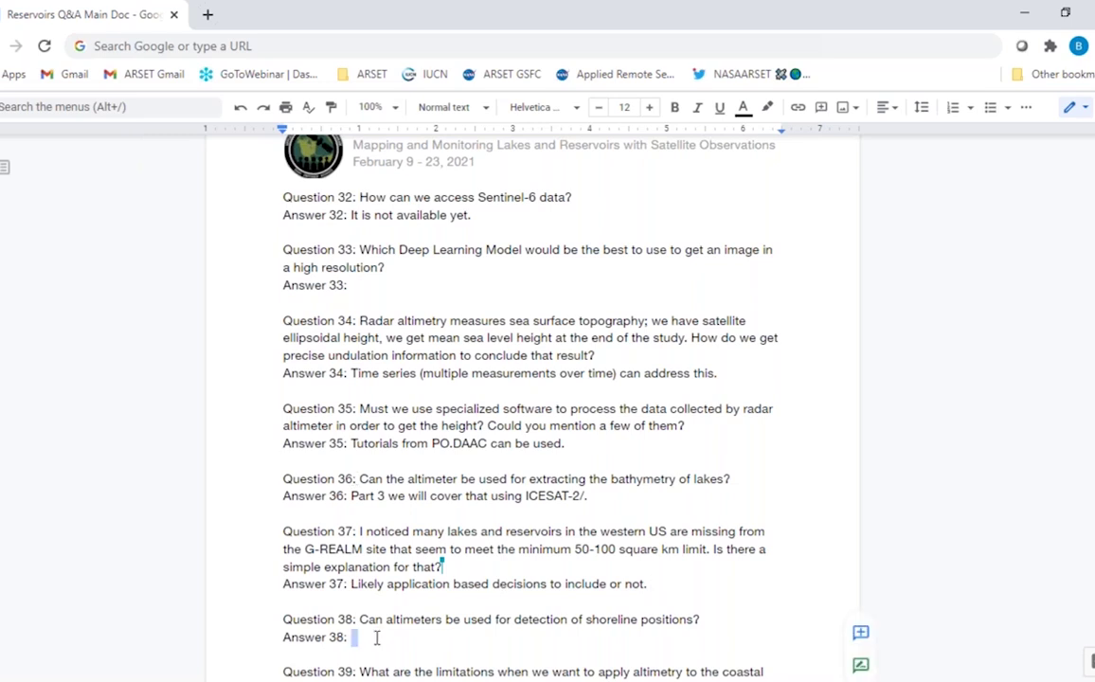
pyautogui.scroll(-5, 376, 637)
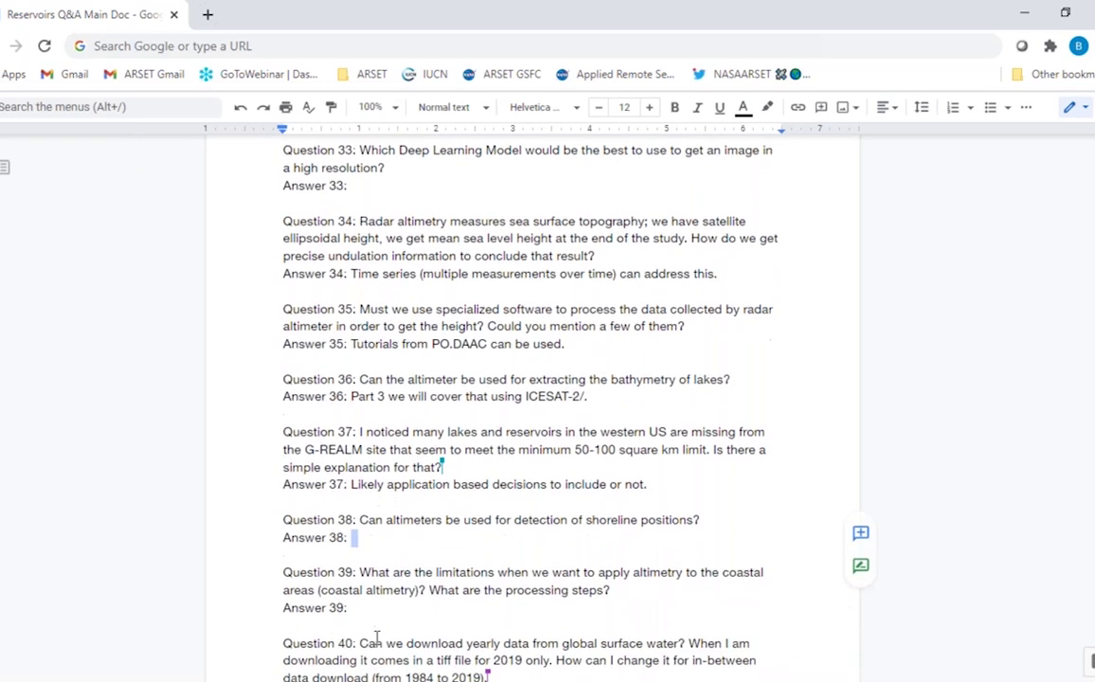
pyautogui.scroll(-1, 377, 637)
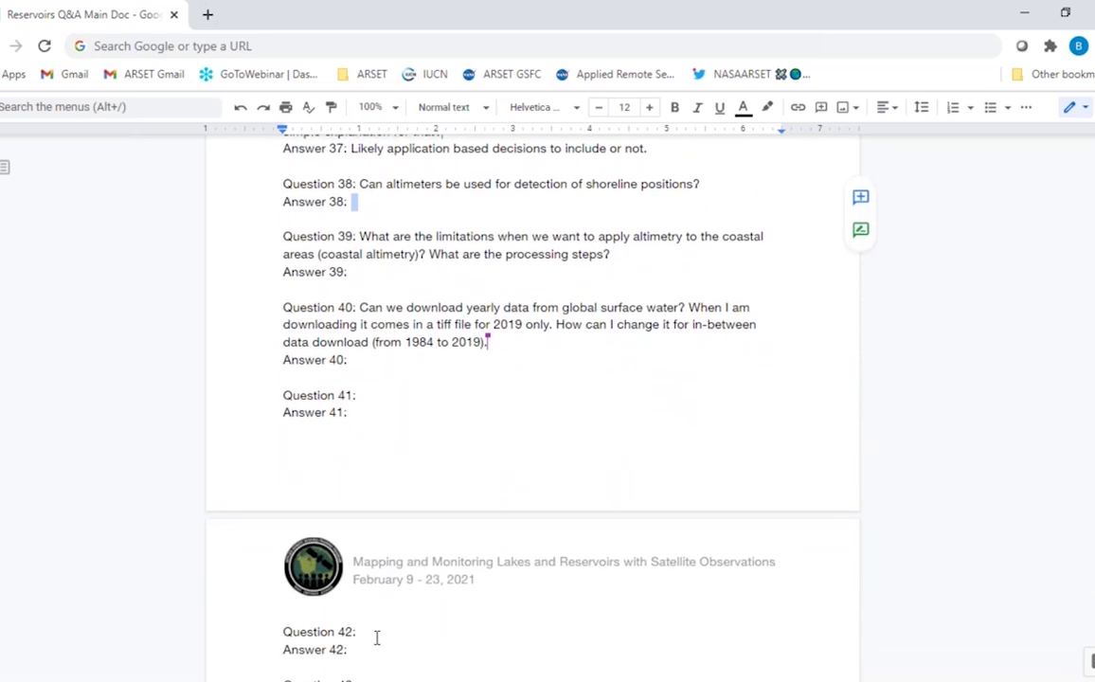
pyautogui.click(396, 198)
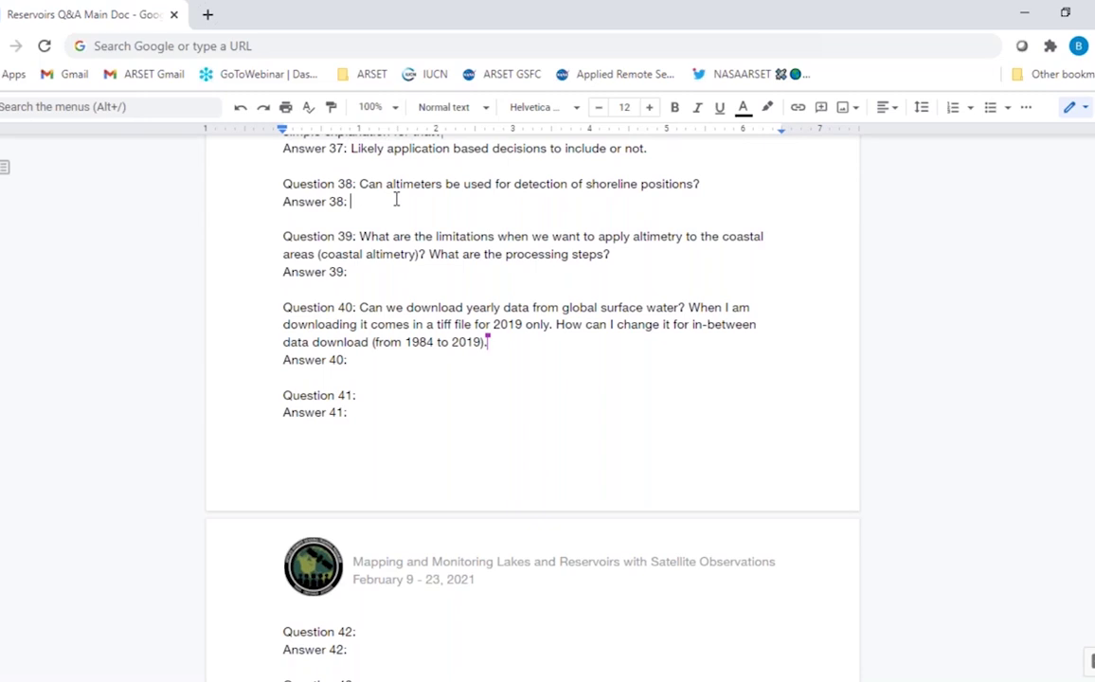
pyautogui.write('You will need imagery')
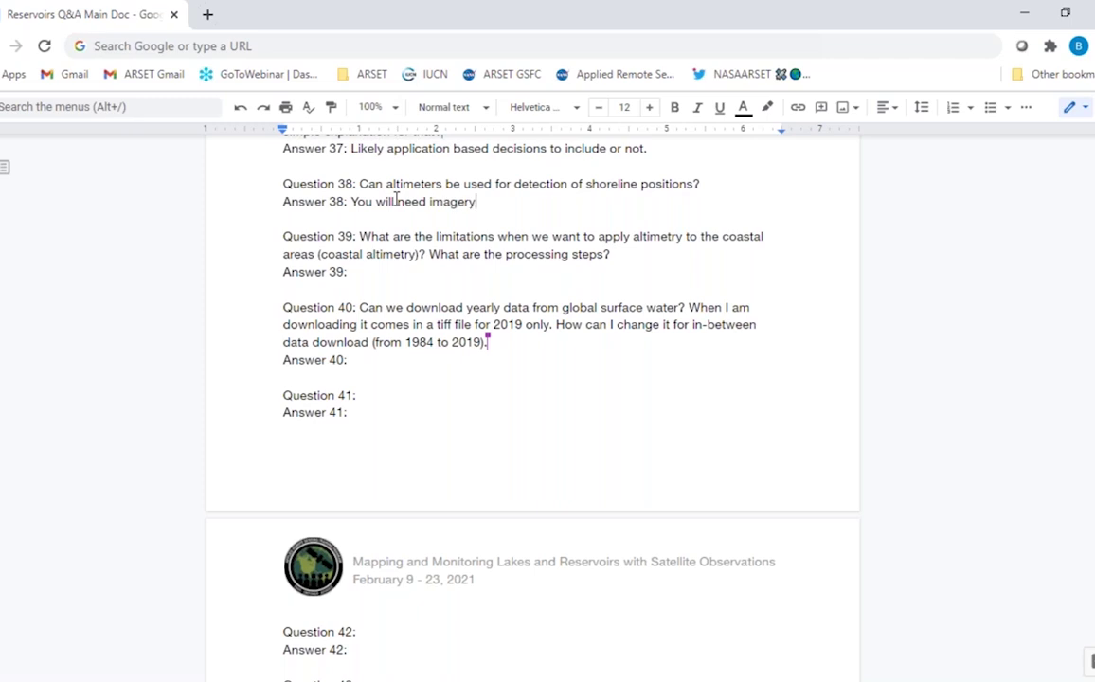
pyautogui.write(' (vs altimetry)')
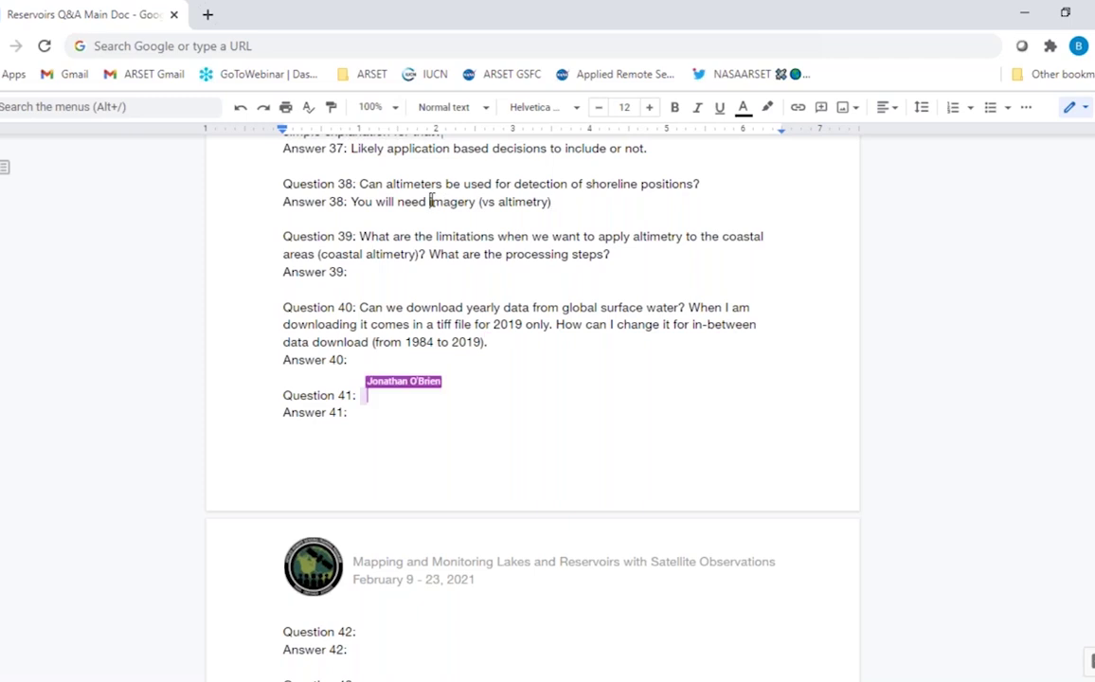
pyautogui.click(431, 201)
pyautogui.write('optical')
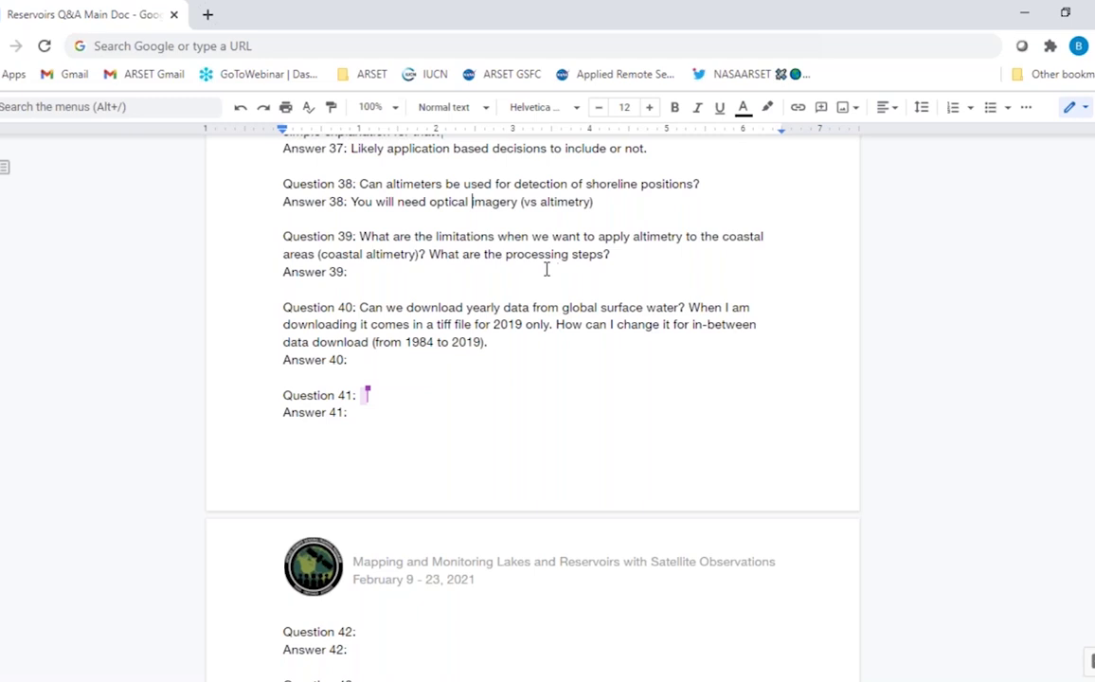
# Fill in Answer 39, on coastal altimetry limitations, with "We will provide more information by the time we post this Q&A transcript."
pyautogui.click(387, 276)
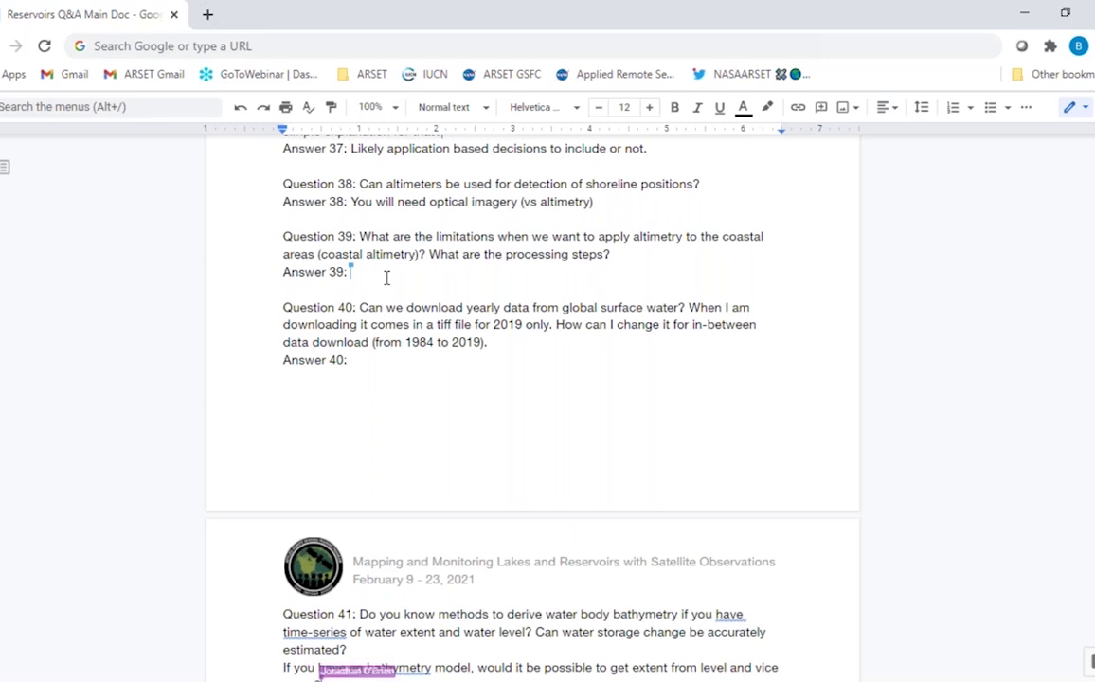
pyautogui.write('We will ')
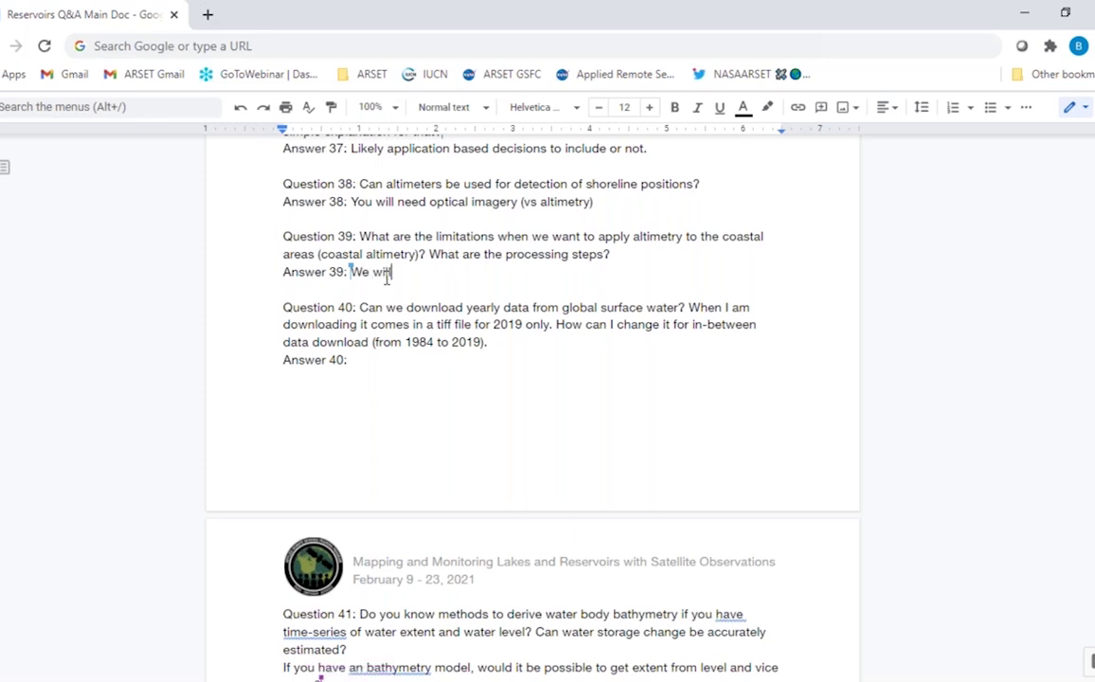
pyautogui.write('p')
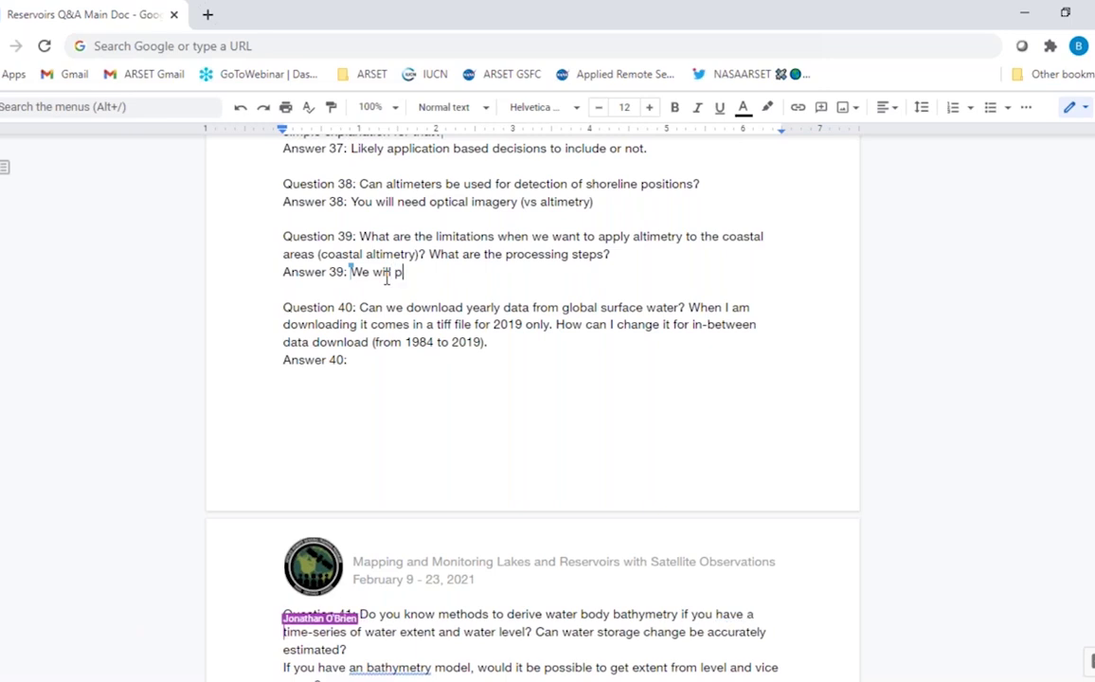
pyautogui.write('rovide more infora')
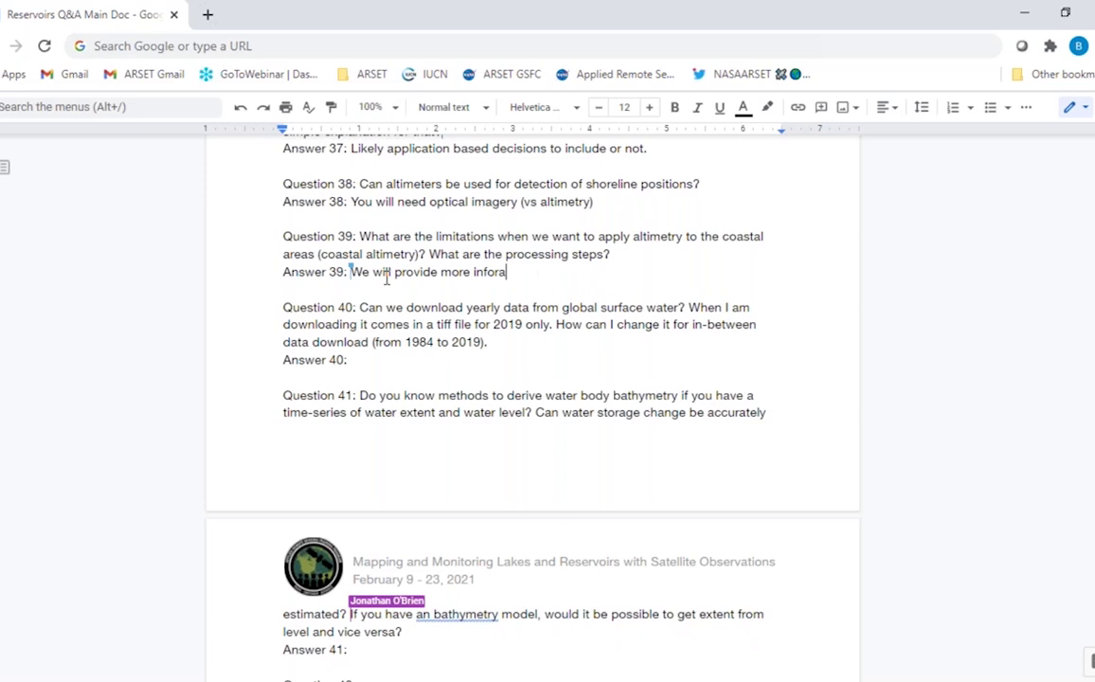
pyautogui.press('BackSpace')
pyautogui.write('mation by the')
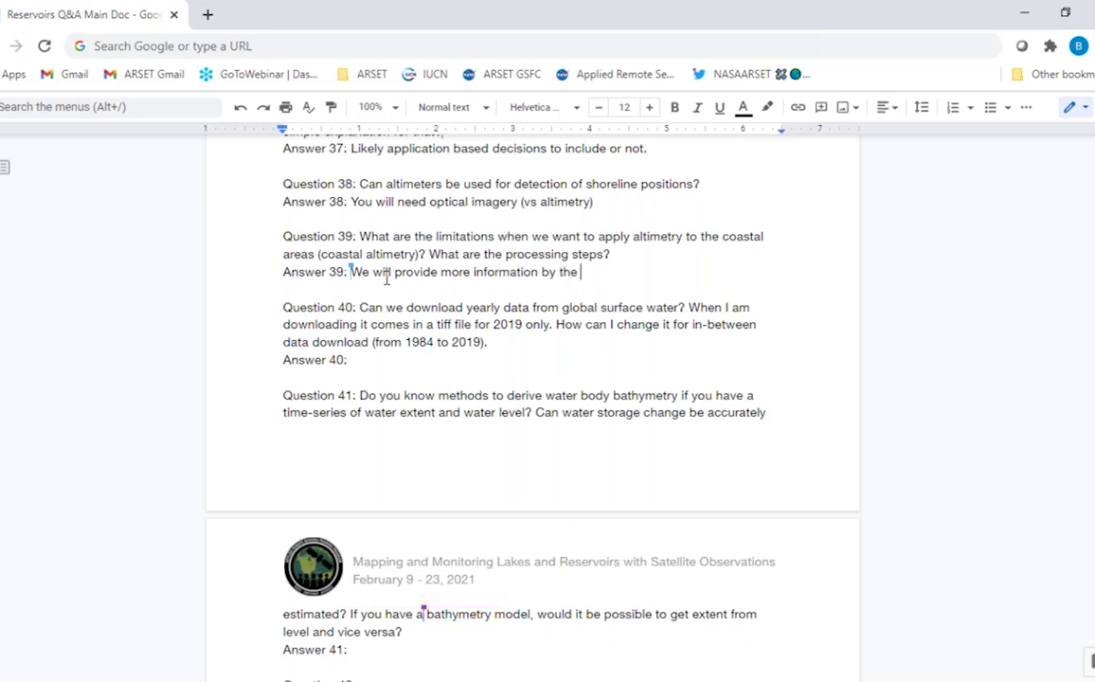
pyautogui.write(' time we post the')
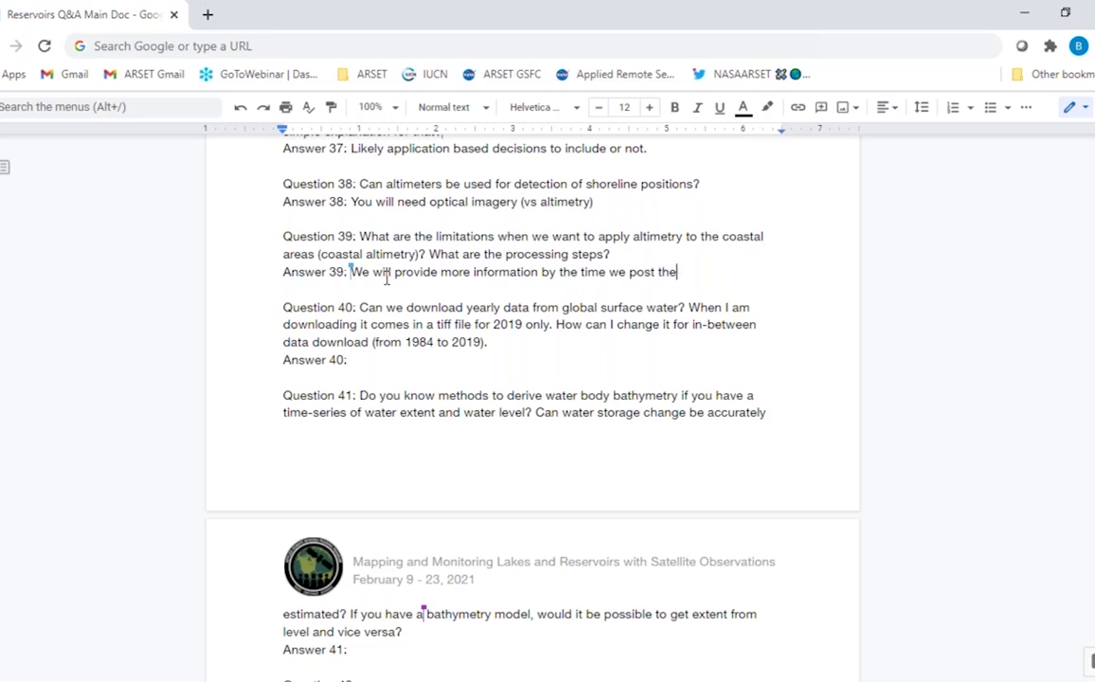
pyautogui.press('BackSpace')
pyautogui.write('is Q&A transcript.')
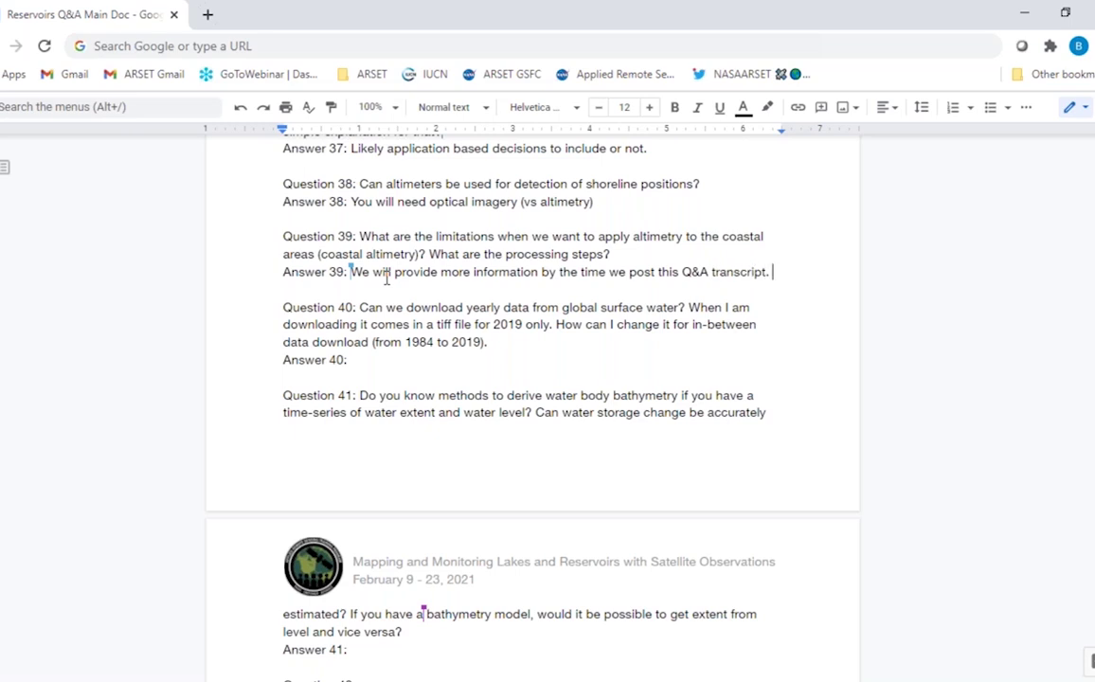
# Begin Answer 40, on downloading yearly global surface water data, with "Global surface water, you will choose the time period."
pyautogui.click(365, 359)
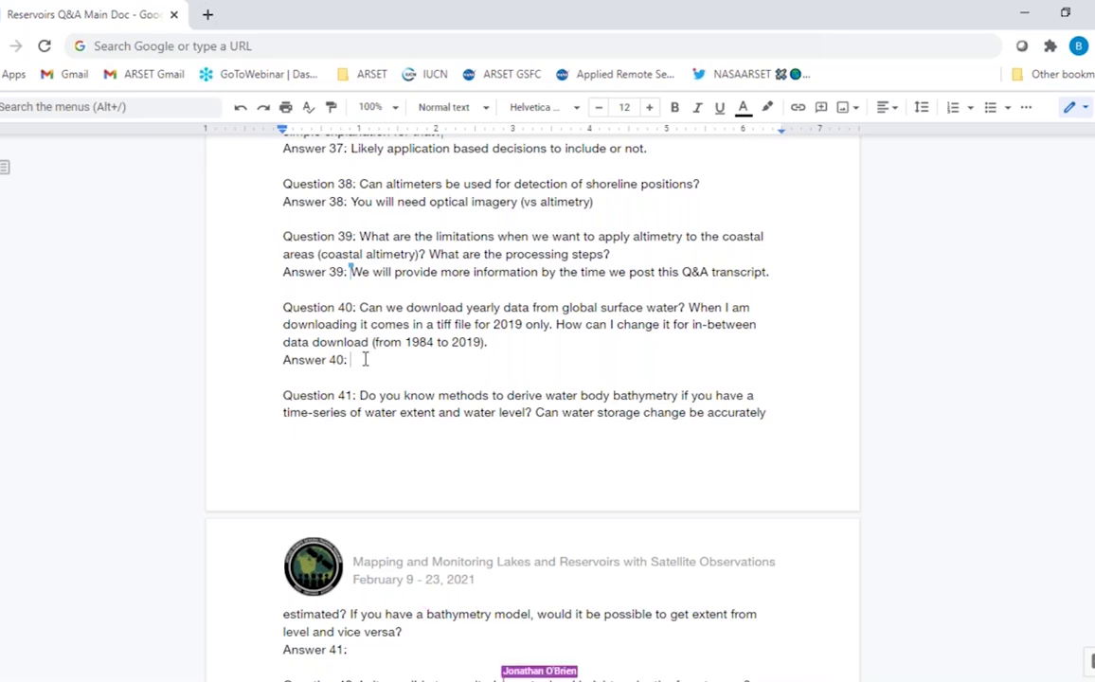
pyautogui.write('Global ')
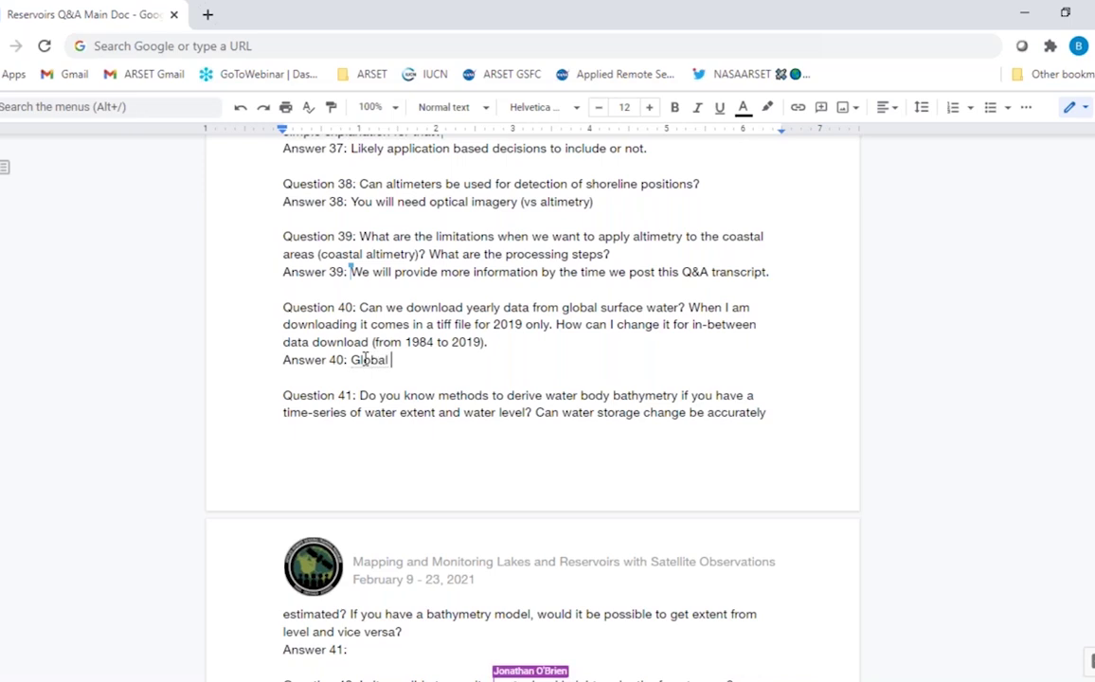
pyautogui.write('surface w')
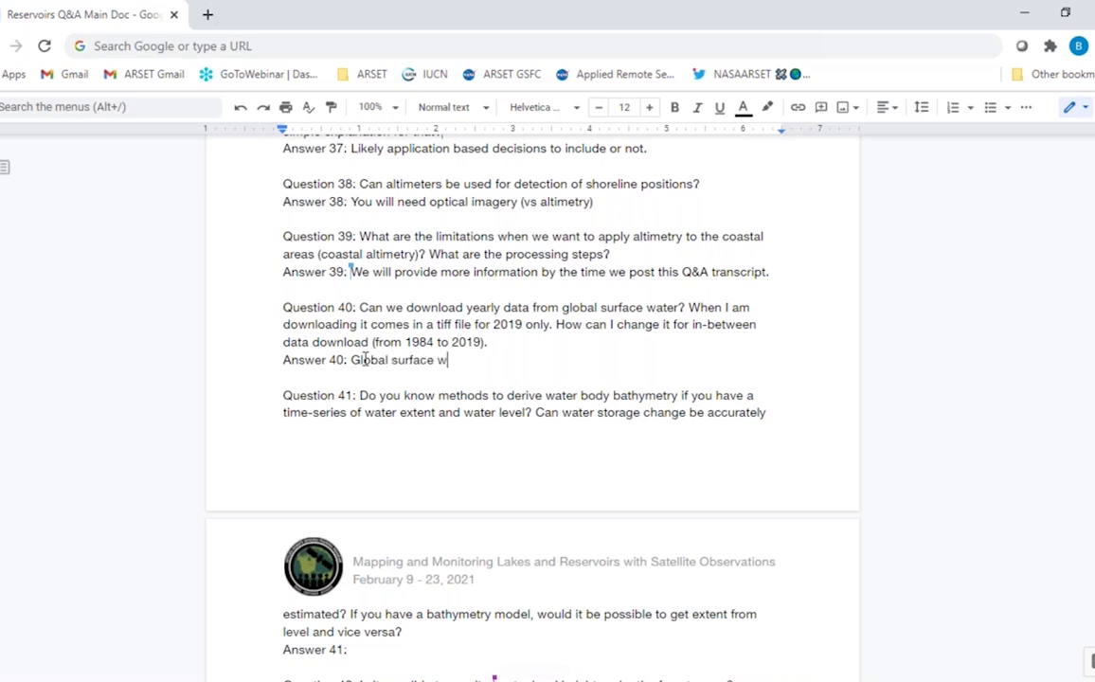
pyautogui.write('ater, you will cho')
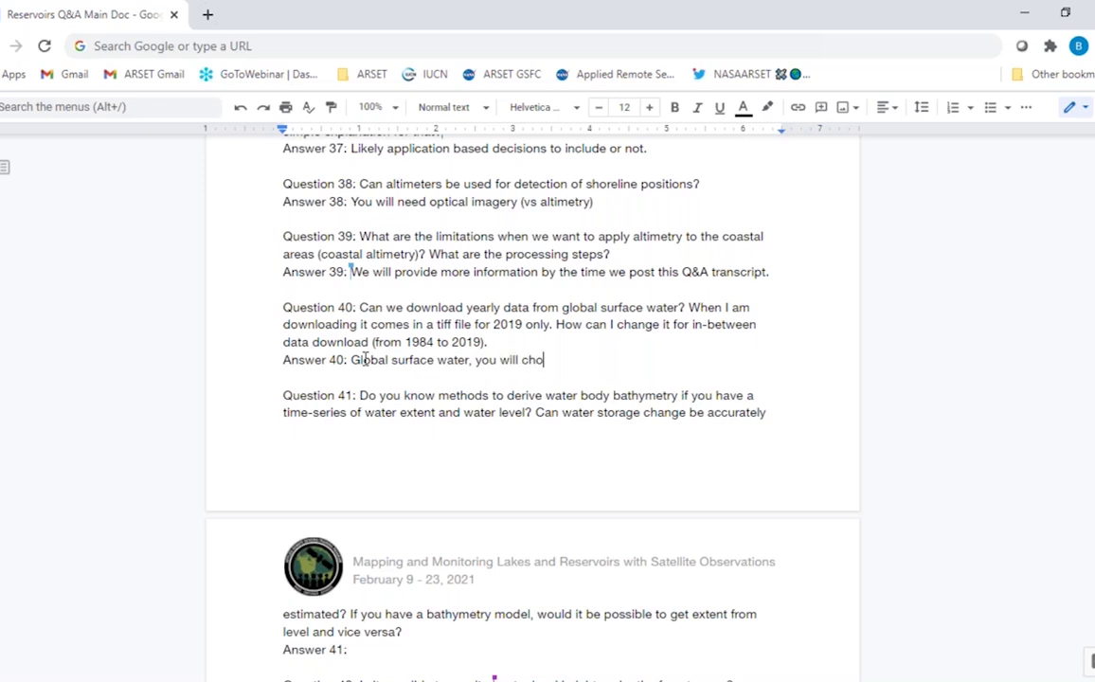
pyautogui.write('ose the time period.')
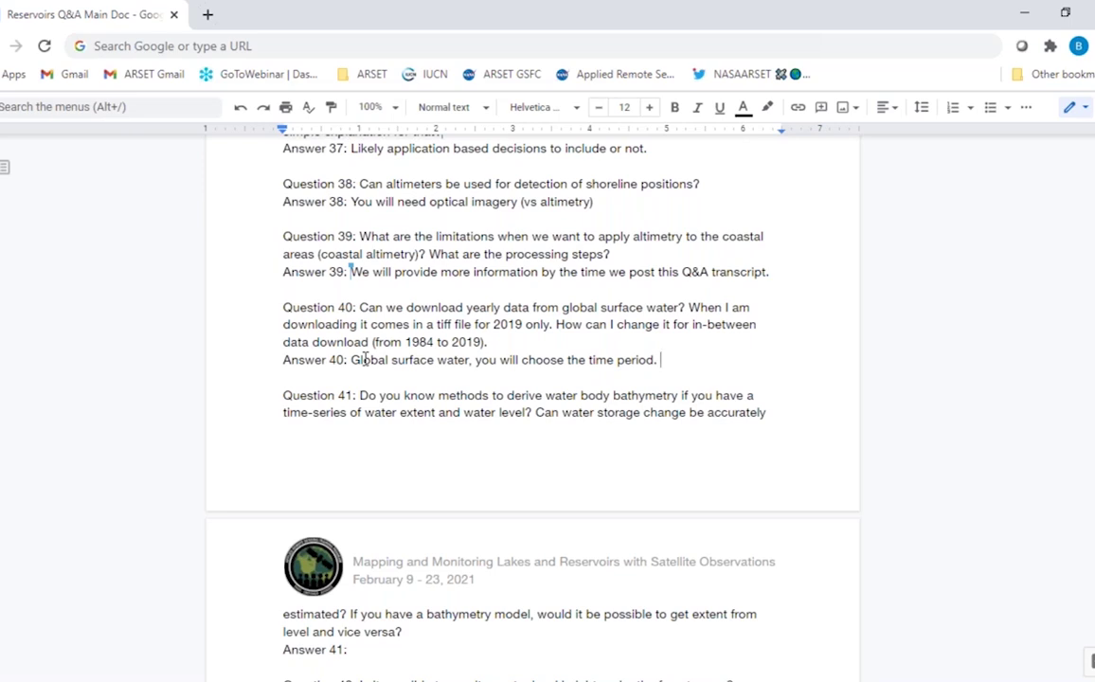
# Add a second sentence to Answer 40: "JRC also has monthly datasets so one can address seasonality."
pyautogui.write('JRC alos')
pyautogui.press('BackSpace')
pyautogui.press('BackSpace')
pyautogui.press('BackSpace')
pyautogui.write('so ha')
pyautogui.write('s ')
pyautogui.write('monthl')
pyautogui.write('y na')
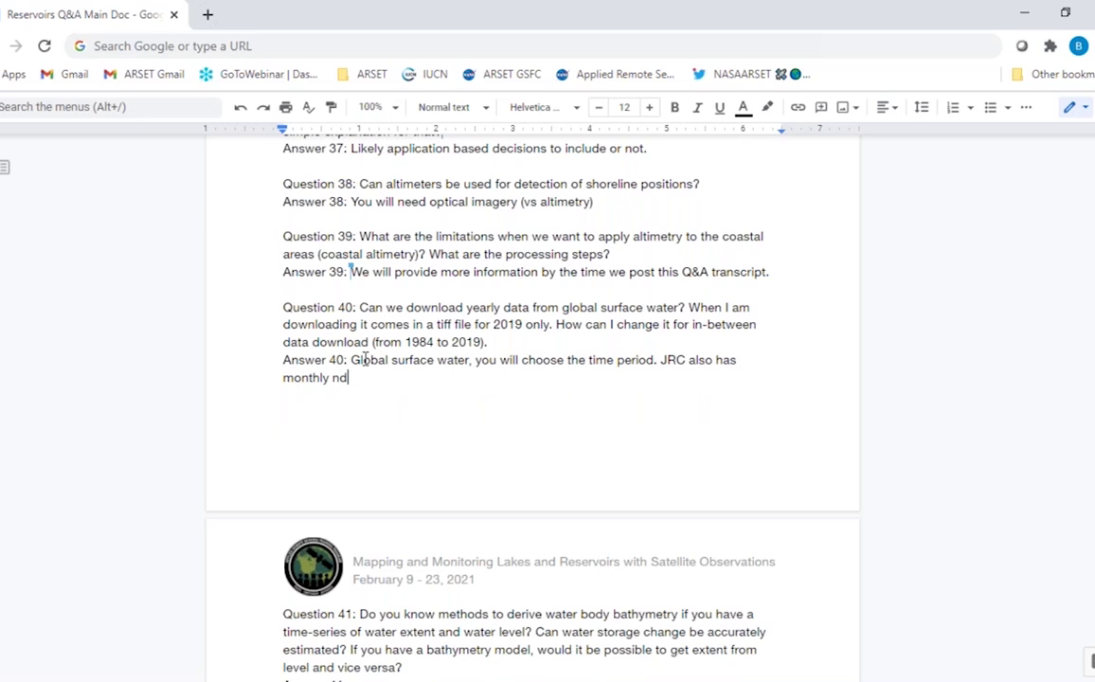
pyautogui.press('BackSpace')
pyautogui.press('BackSpace')
pyautogui.write('and a')
pyautogui.press('BackSpace')
pyautogui.press('BackSpace')
pyautogui.press('BackSpace')
pyautogui.press('BackSpace')
pyautogui.press('BackSpace')
pyautogui.write('datasets so one ca')
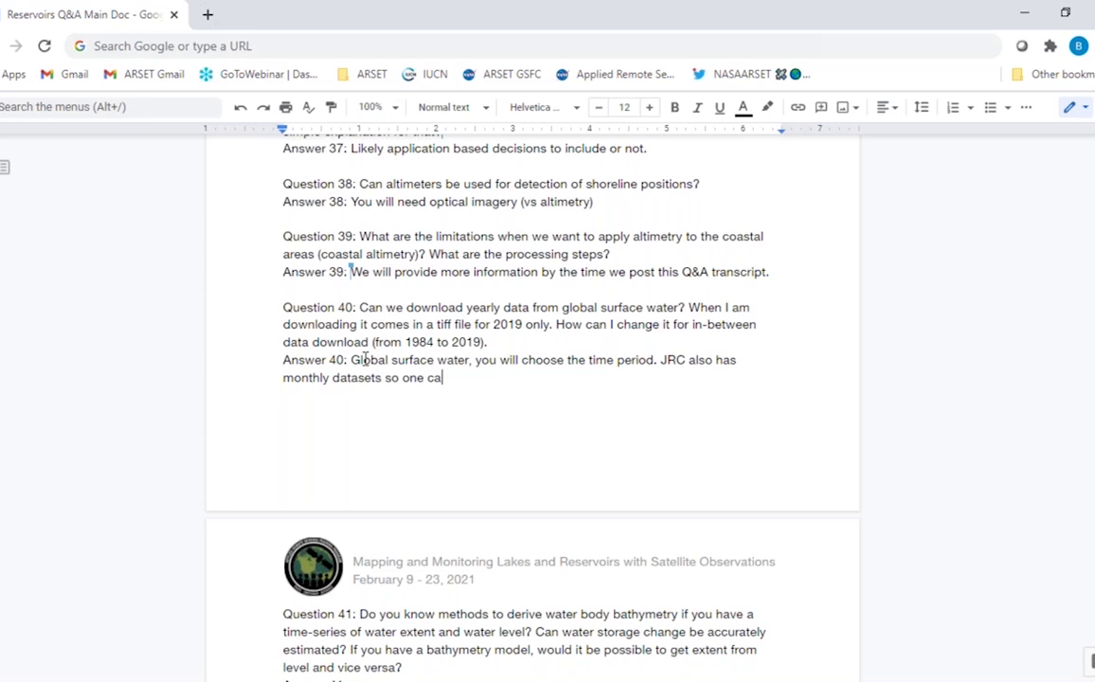
pyautogui.write('n address seasonal')
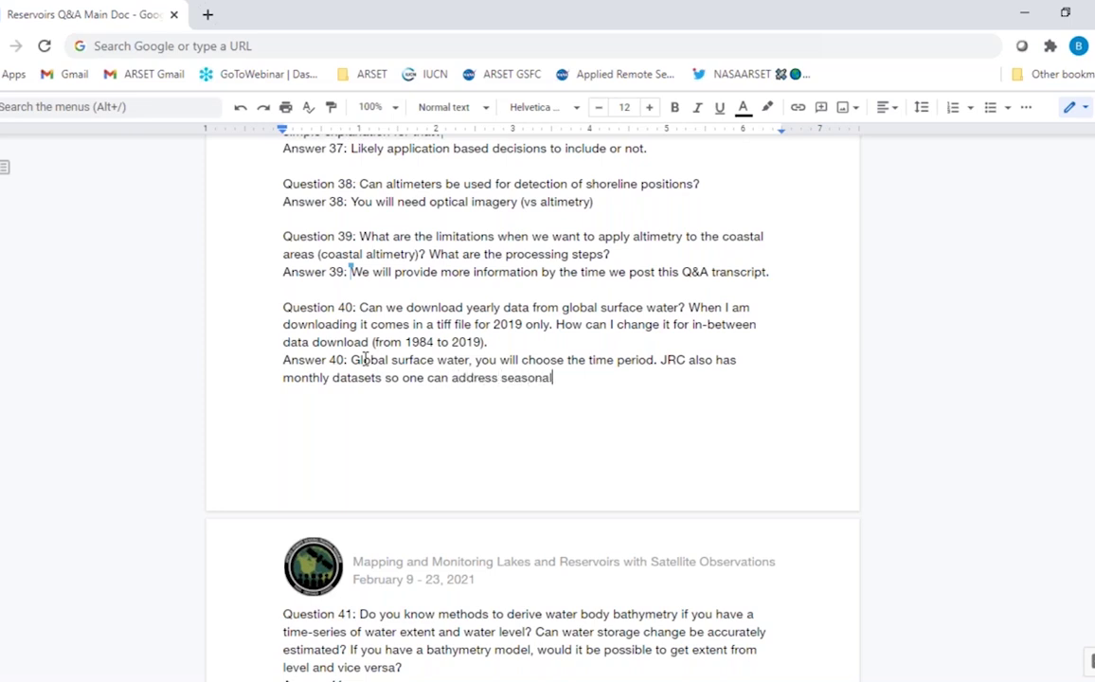
pyautogui.write('ity.')
# Fill in Answer 41, on deriving water body bathymetry, with "No, not from altimetry."
pyautogui.click(434, 668)
pyautogui.scroll(-4, 435, 668)
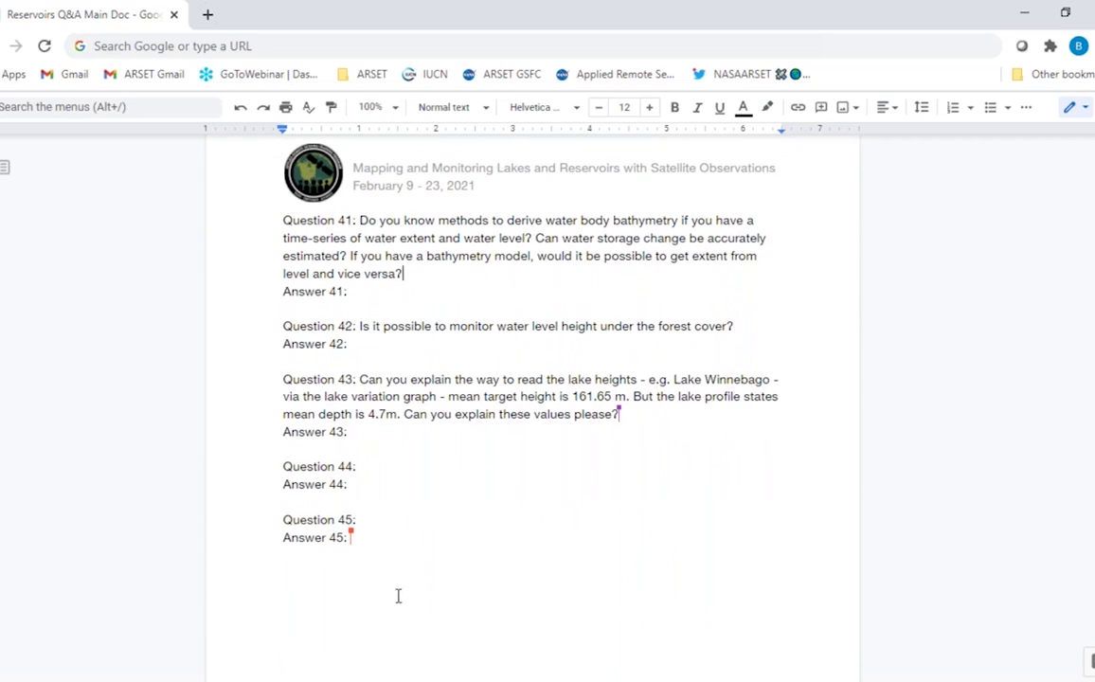
pyautogui.click(376, 290)
pyautogui.write('No, ')
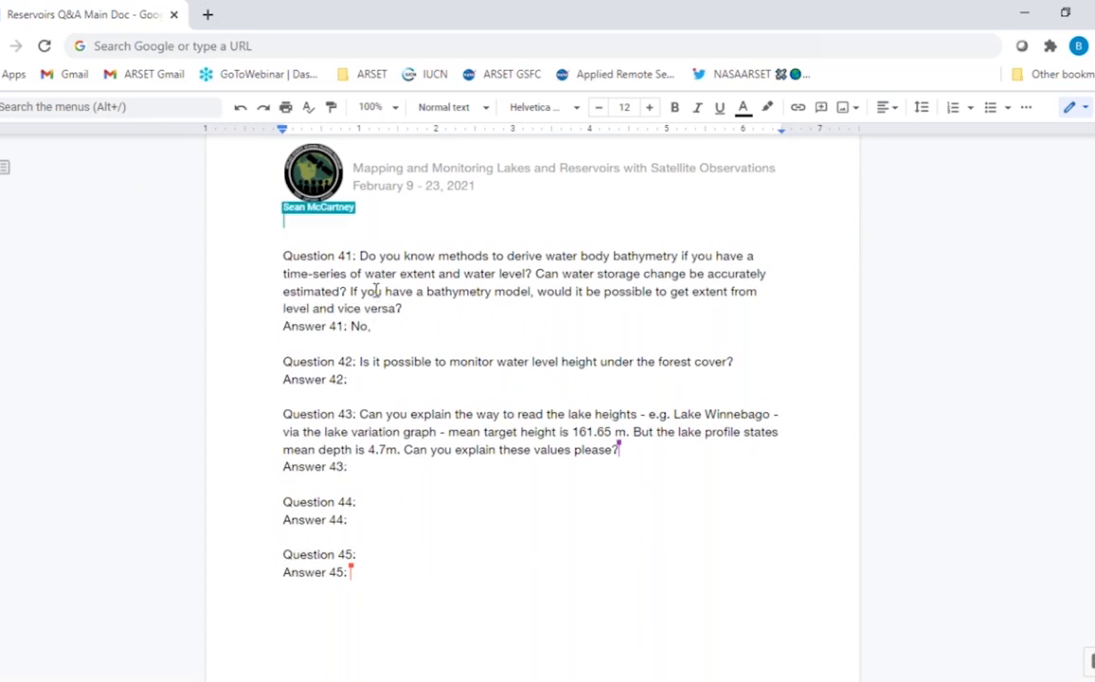
pyautogui.write('fnot form')
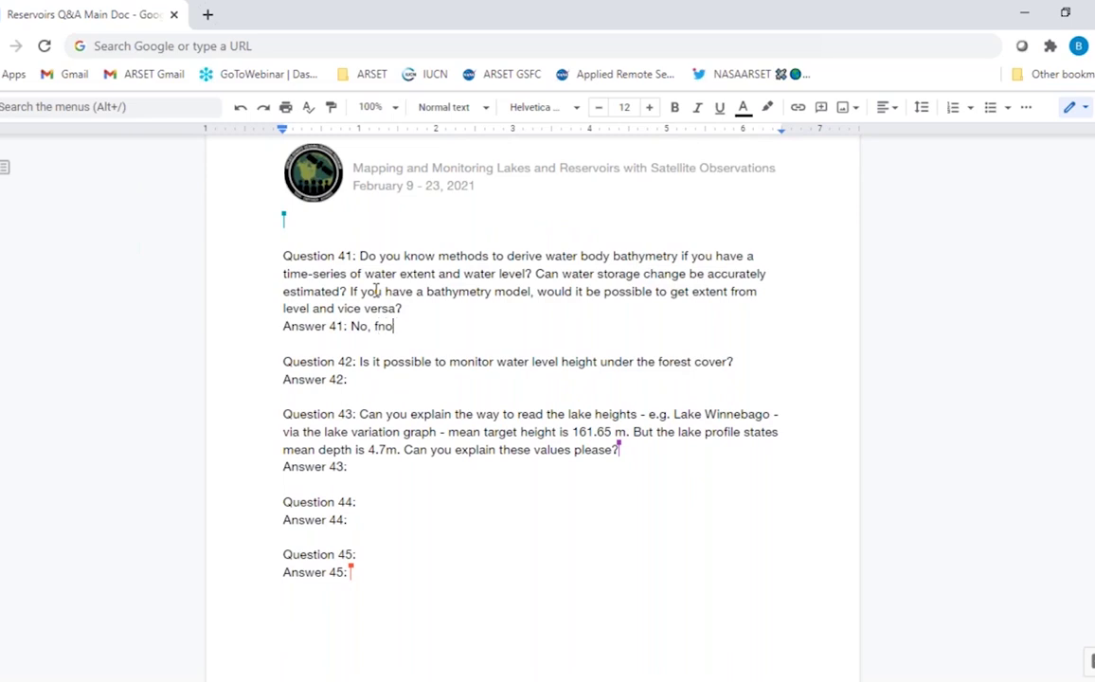
pyautogui.press('BackSpace')
pyautogui.press('BackSpace')
pyautogui.press('BackSpace')
pyautogui.press('BackSpace')
pyautogui.press('BackSpace')
pyautogui.press('BackSpace')
pyautogui.press('BackSpace')
pyautogui.press('BackSpace')
pyautogui.press('BackSpace')
pyautogui.press('BackSpace')
pyautogui.write('not rom')
pyautogui.press('BackSpace')
pyautogui.press('BackSpace')
pyautogui.press('BackSpace')
pyautogui.write('from altimetry.')
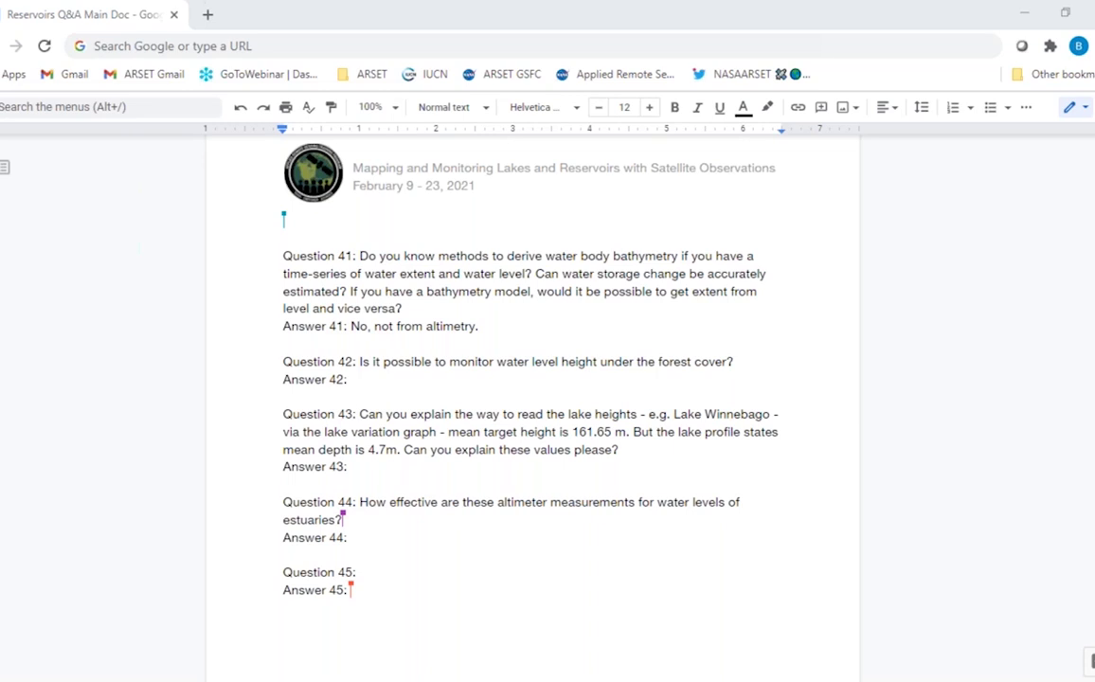
# Continue Answer 41 after its first sentence with the partial text "Height and extent can b"
pyautogui.doubleClick(503, 339)
pyautogui.click(505, 331)
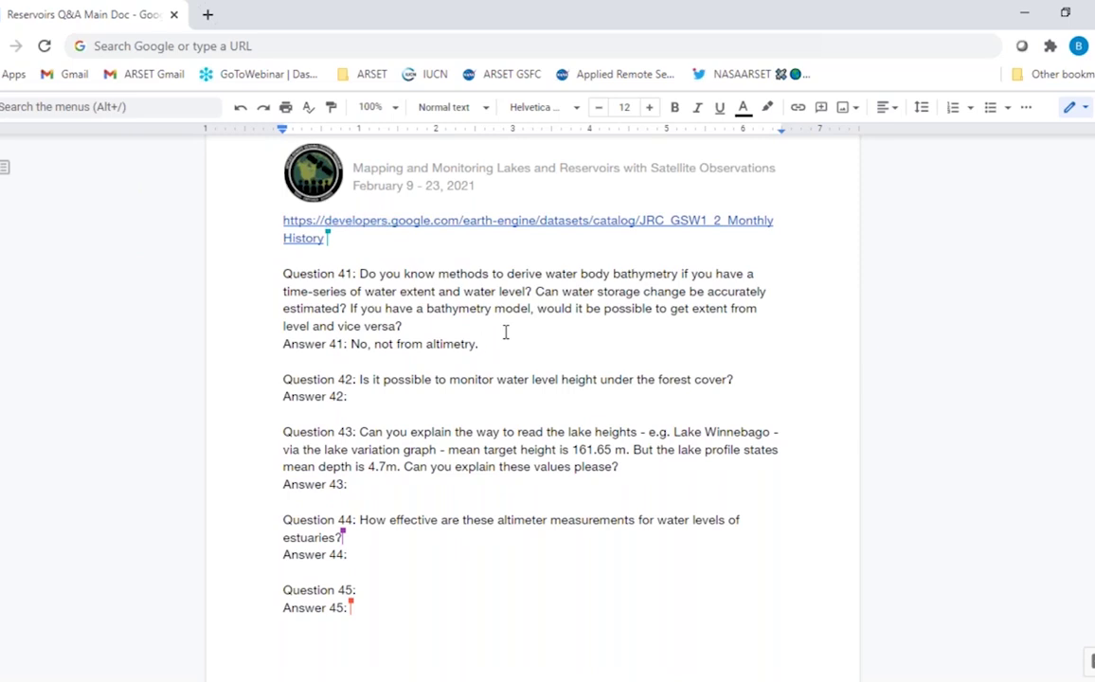
pyautogui.write('Height and extent')
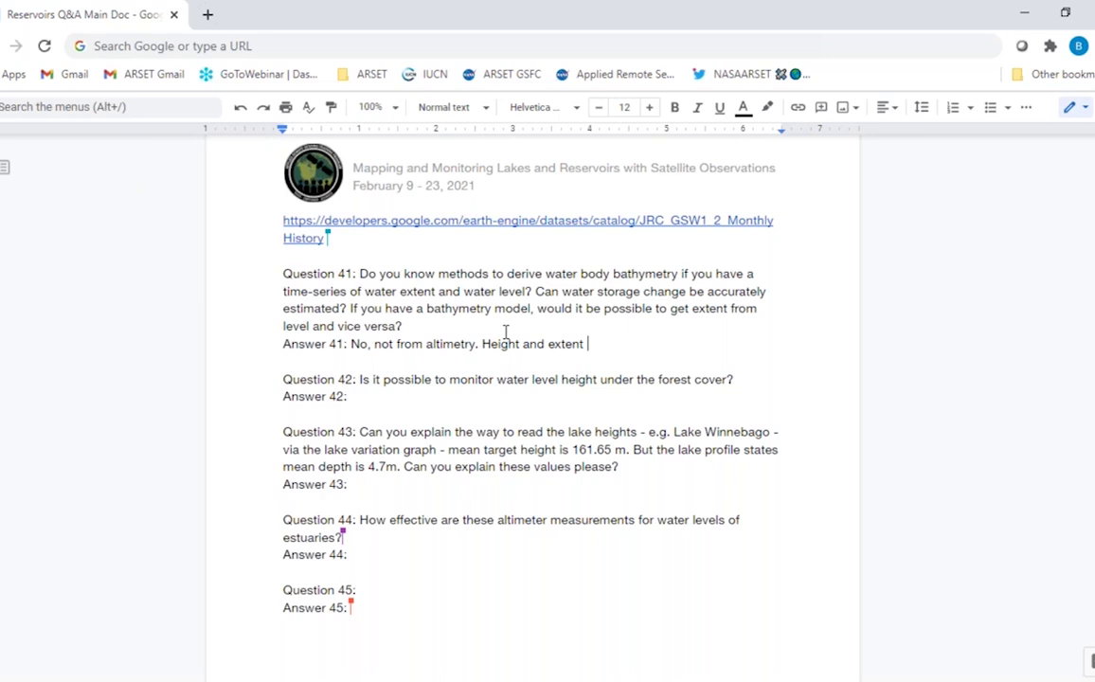
pyautogui.write('can b')
# Begin Answer 42, on water height under forest cover, with "The SWOT global water monitor will cover wetlands, but in forest"
pyautogui.scroll(1, 504, 331)
pyautogui.click(393, 462)
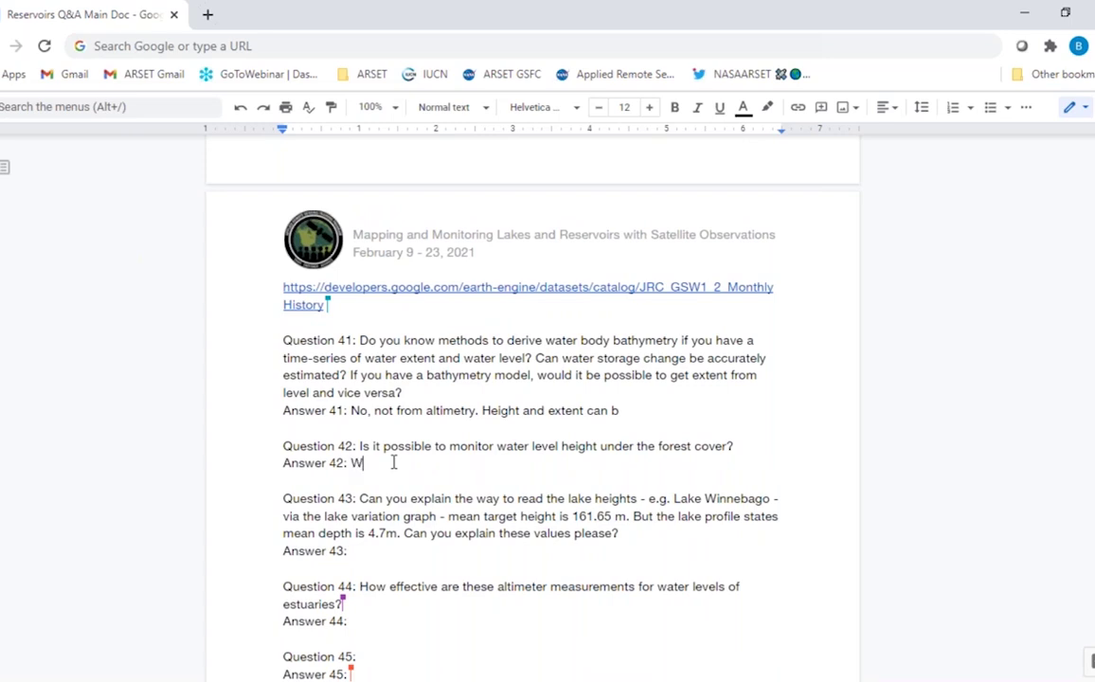
pyautogui.write('The SWOT g')
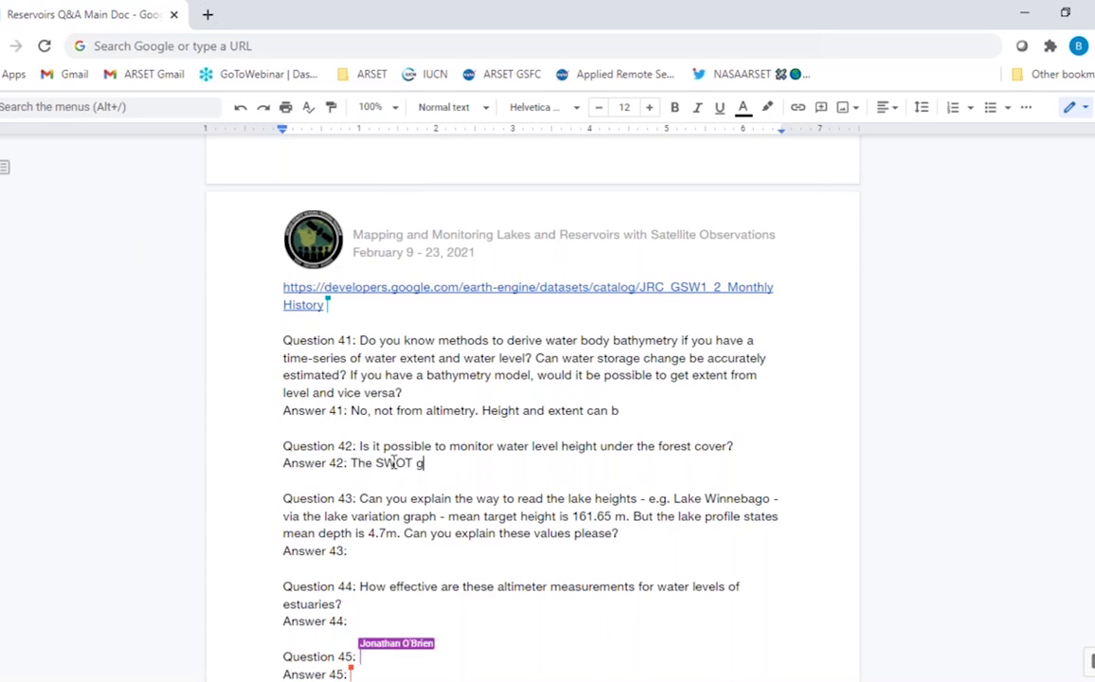
pyautogui.write('lobal water min')
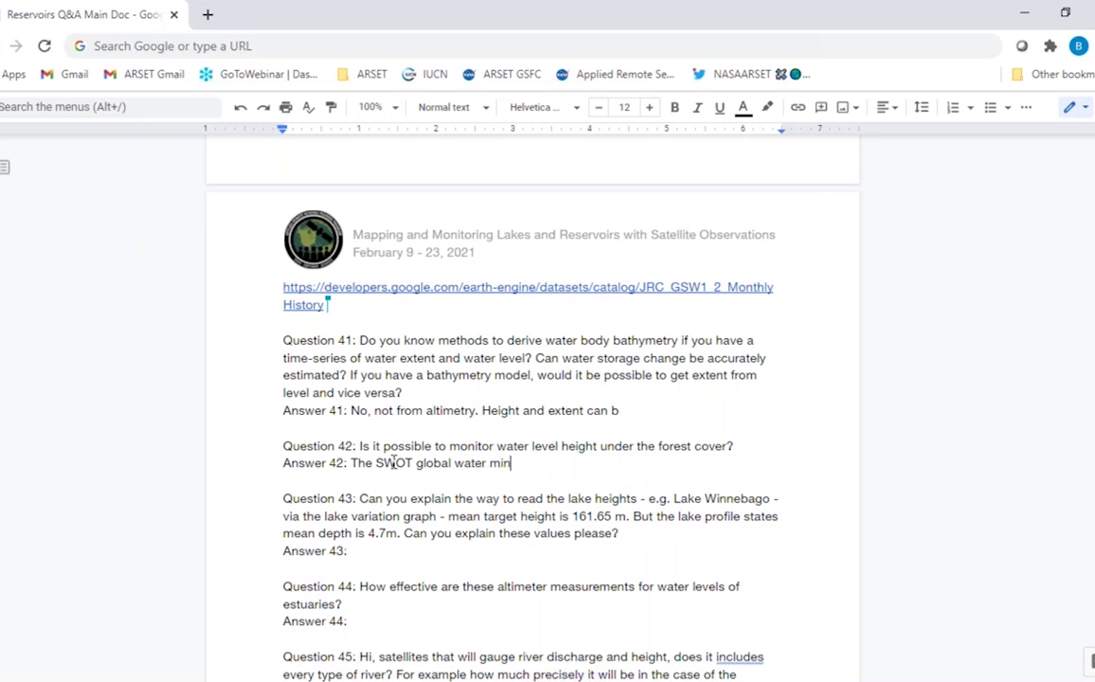
pyautogui.press('BackSpace')
pyautogui.press('BackSpace')
pyautogui.write('onitor will cover wetak')
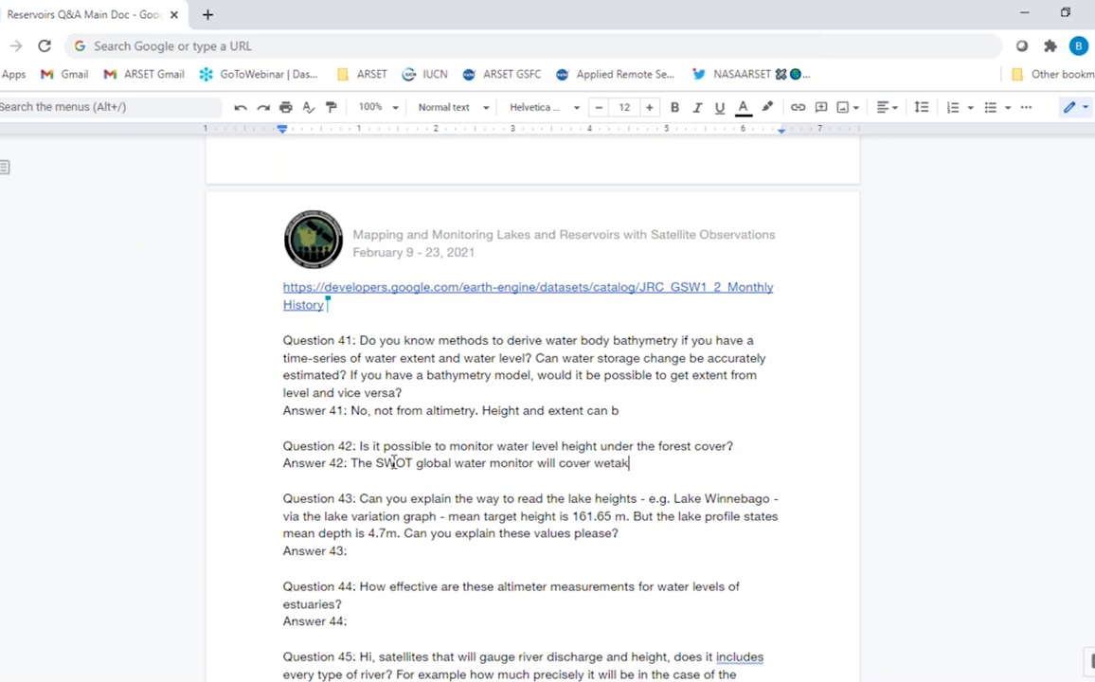
pyautogui.press('BackSpace')
pyautogui.write('lands, but in tr')
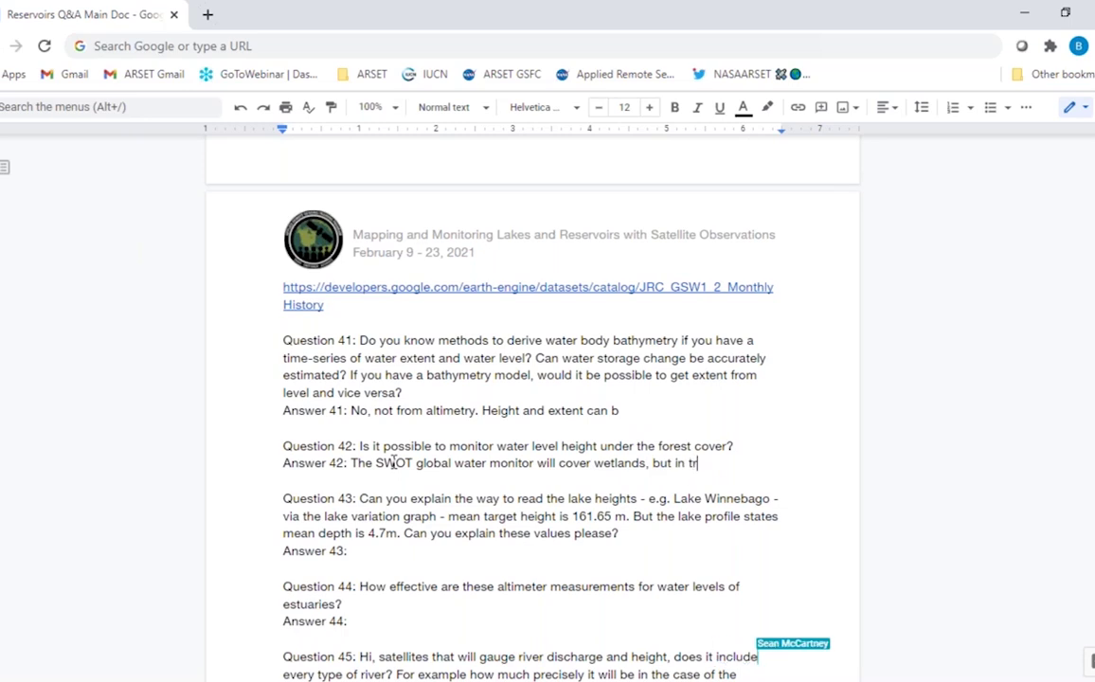
pyautogui.press('BackSpace')
pyautogui.press('BackSpace')
pyautogui.write('forest')
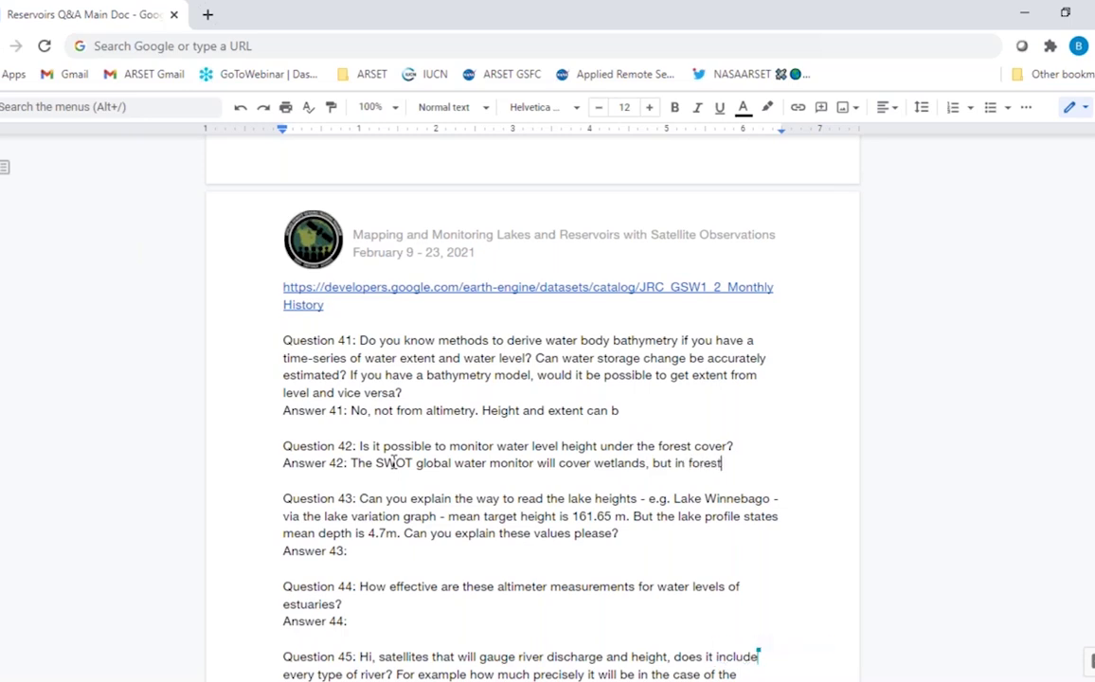
# Complete the sentence in Answer 42 with ", the cover may prove to be problematic with altimetry."
pyautogui.write(', the ')
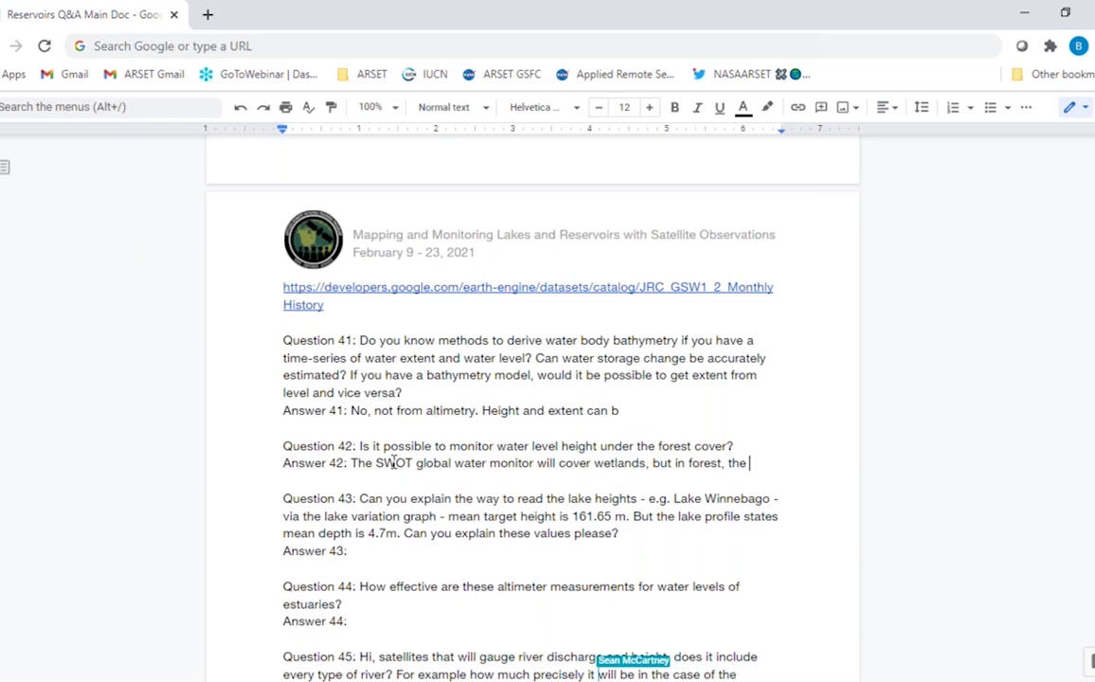
pyautogui.write('cover ')
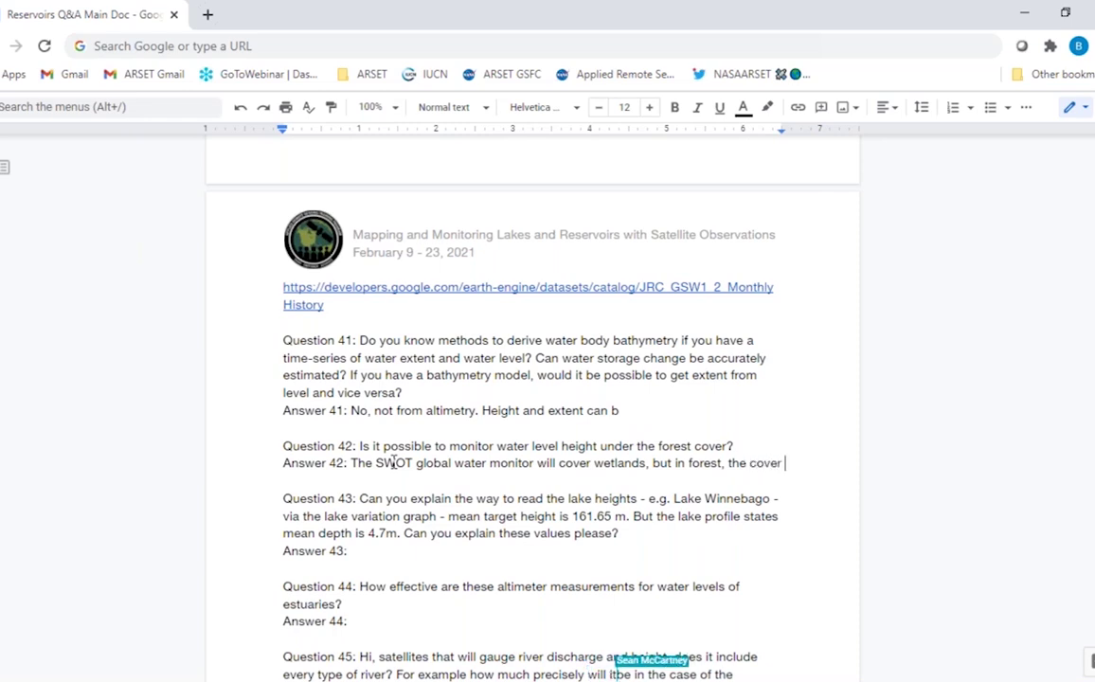
pyautogui.write('may ')
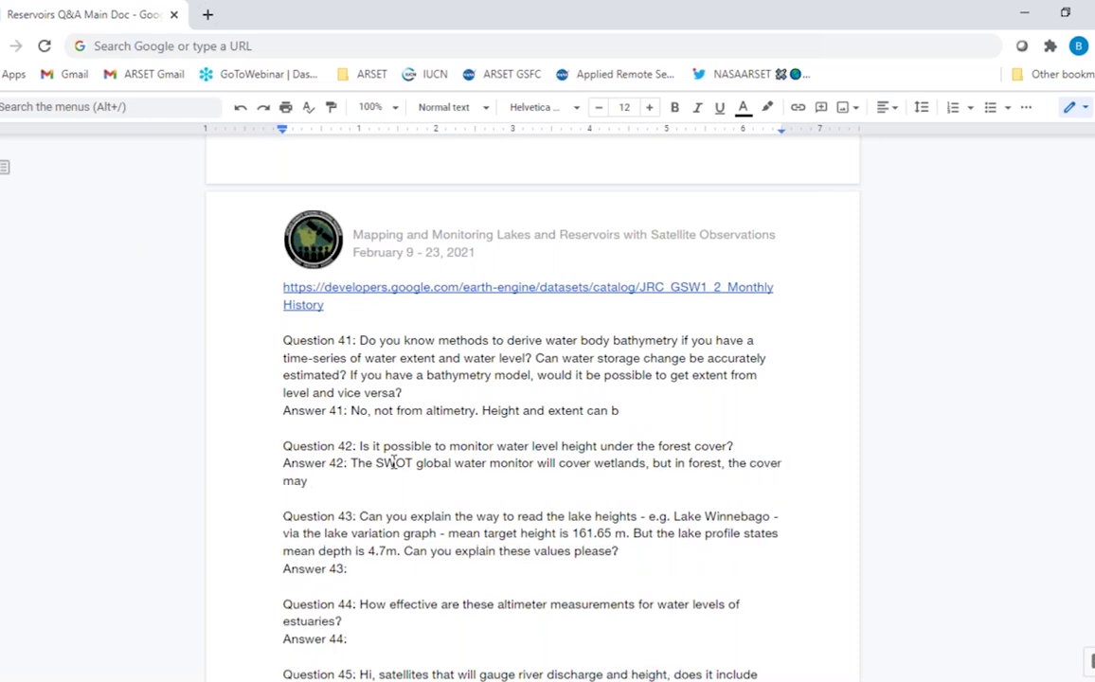
pyautogui.write('proove')
pyautogui.press('BackSpace')
pyautogui.press('BackSpace')
pyautogui.press('BackSpace')
pyautogui.write('ve to ')
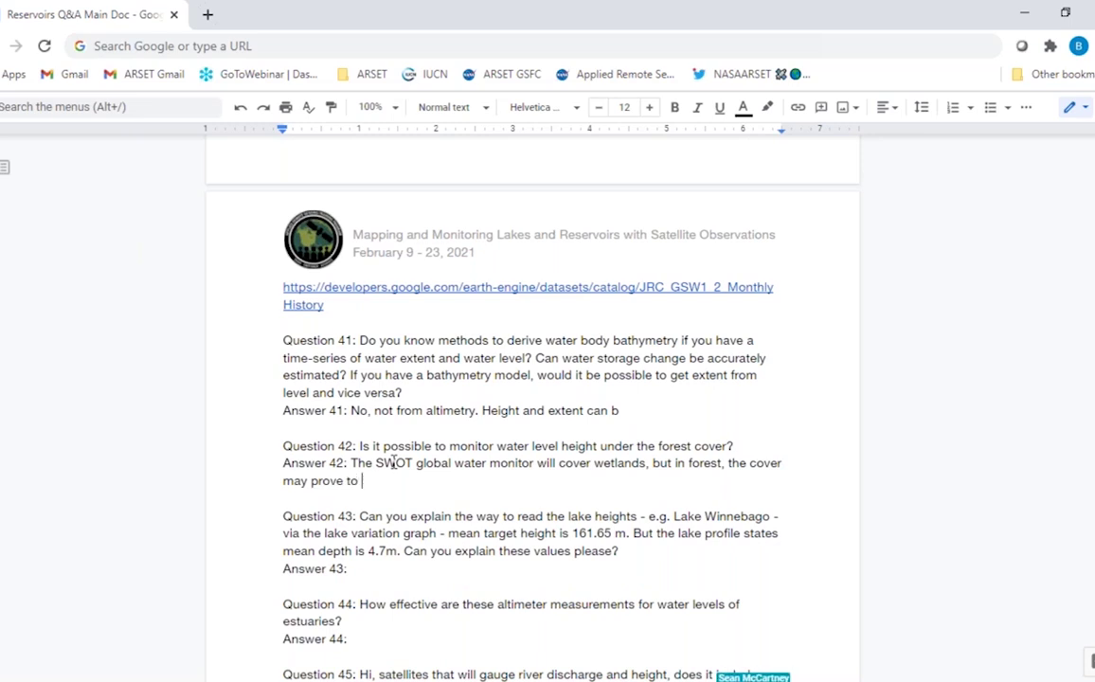
pyautogui.write('be problematic.')
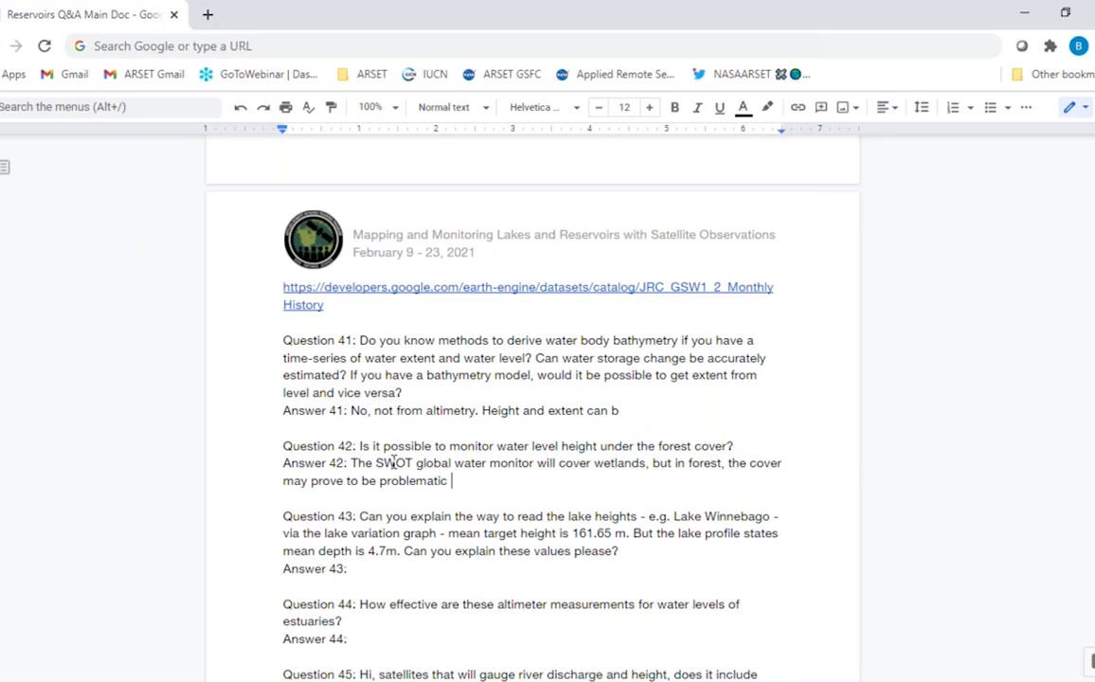
pyautogui.press('BackSpace')
pyautogui.write('with altimetry/')
pyautogui.press('BackSpace')
pyautogui.press('BackSpace')
pyautogui.write('.')
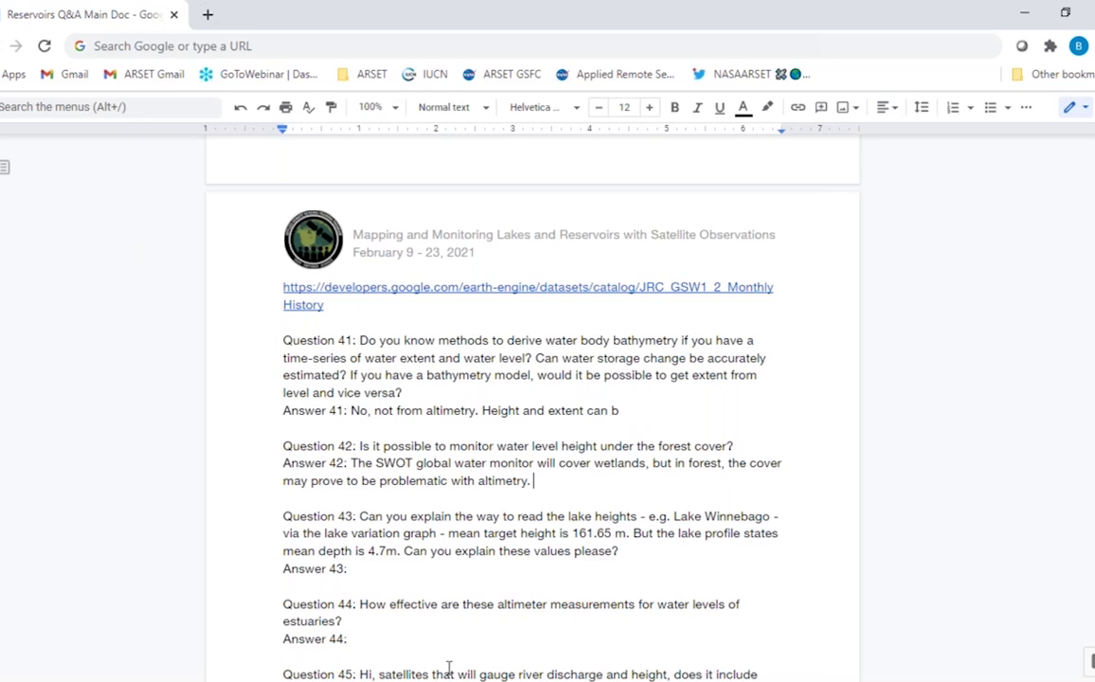
# Fill in Answer 44, on estuary water levels, with "Look for SWOT datasets once they become available. Size will continue to be an issue."
pyautogui.click(369, 569)
pyautogui.click(369, 570)
pyautogui.click(378, 636)
pyautogui.scroll(-4, 378, 636)
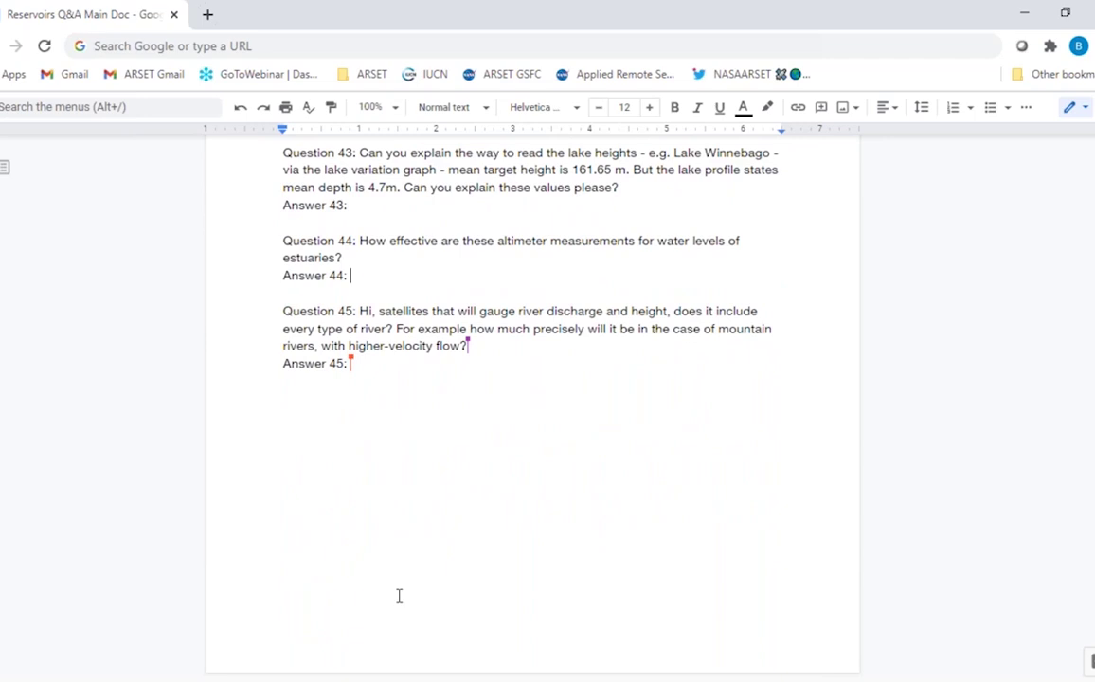
pyautogui.scroll(1, 399, 596)
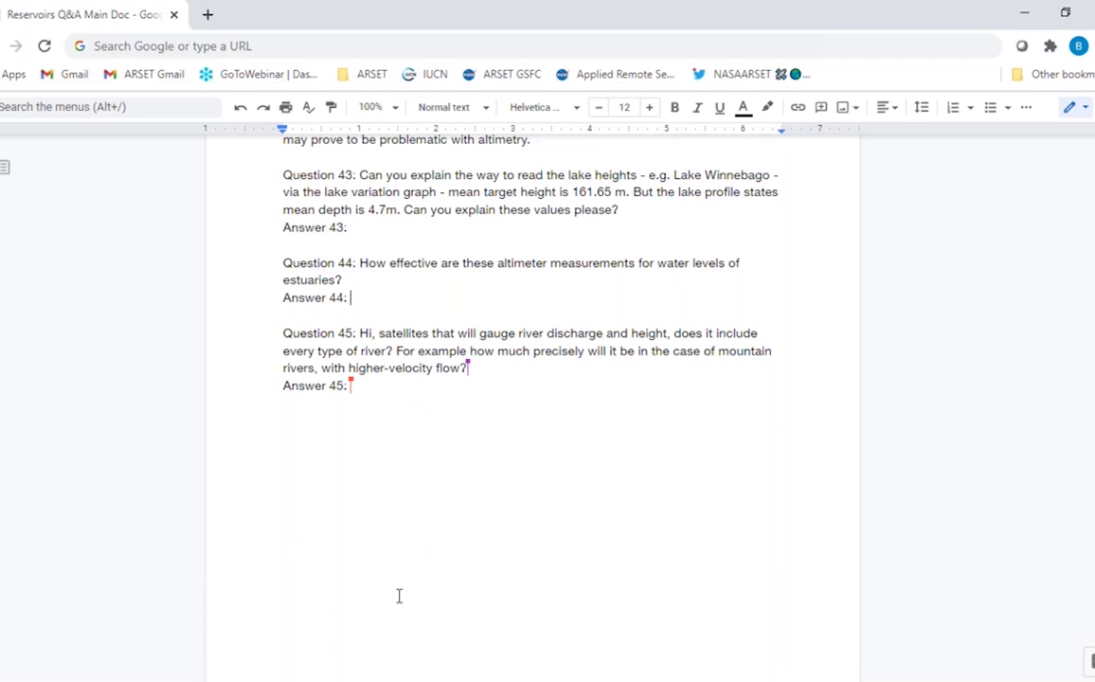
pyautogui.write('Look for SWOT datasets ')
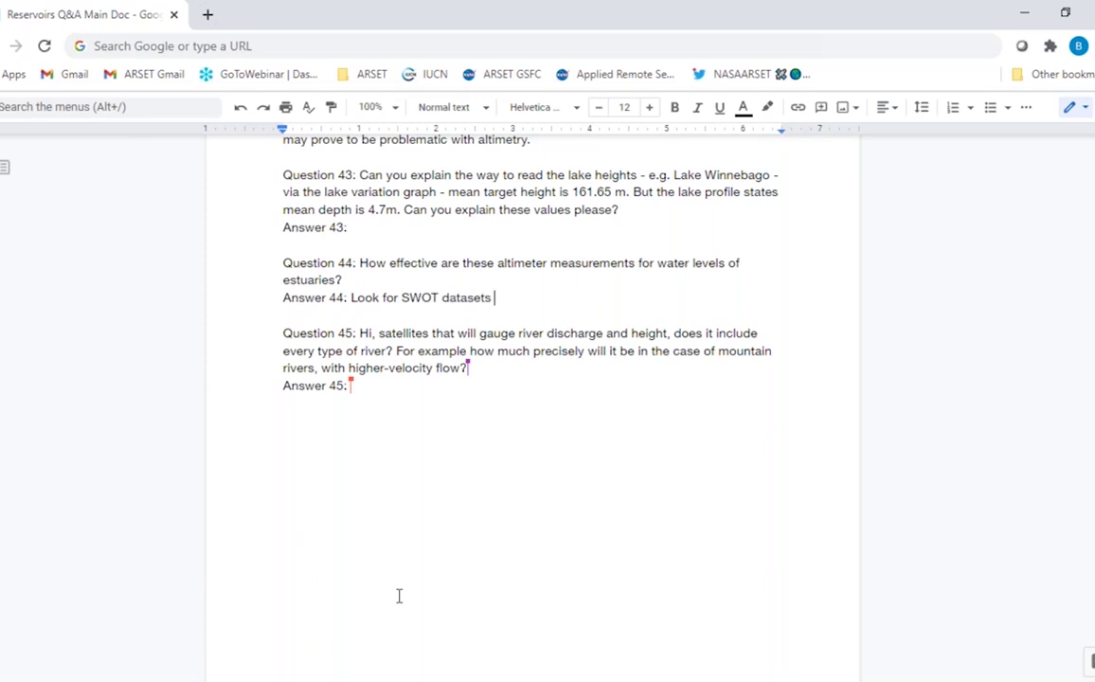
pyautogui.write('once they  become ava')
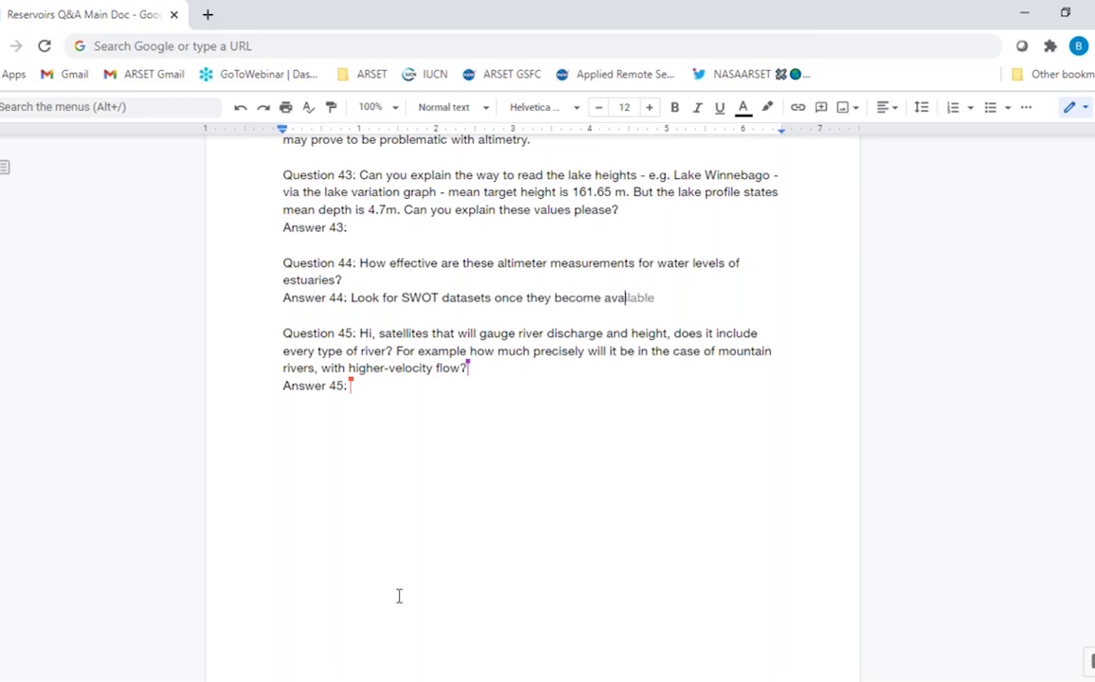
pyautogui.write('ilable. Size will continu')
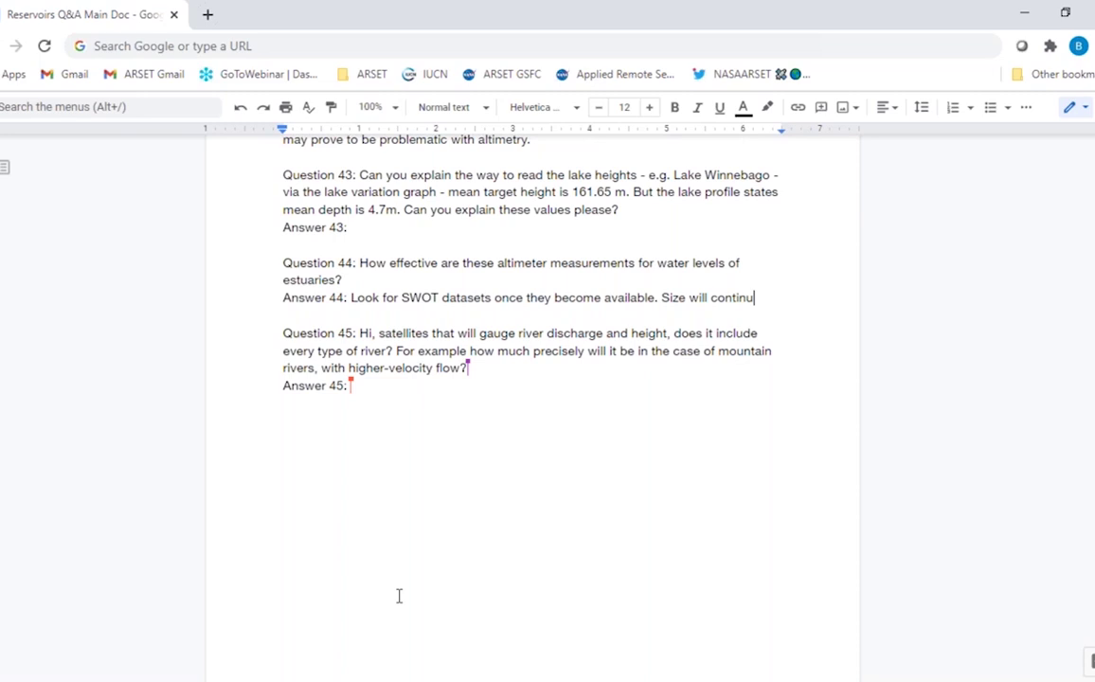
pyautogui.write('e to be an issue')
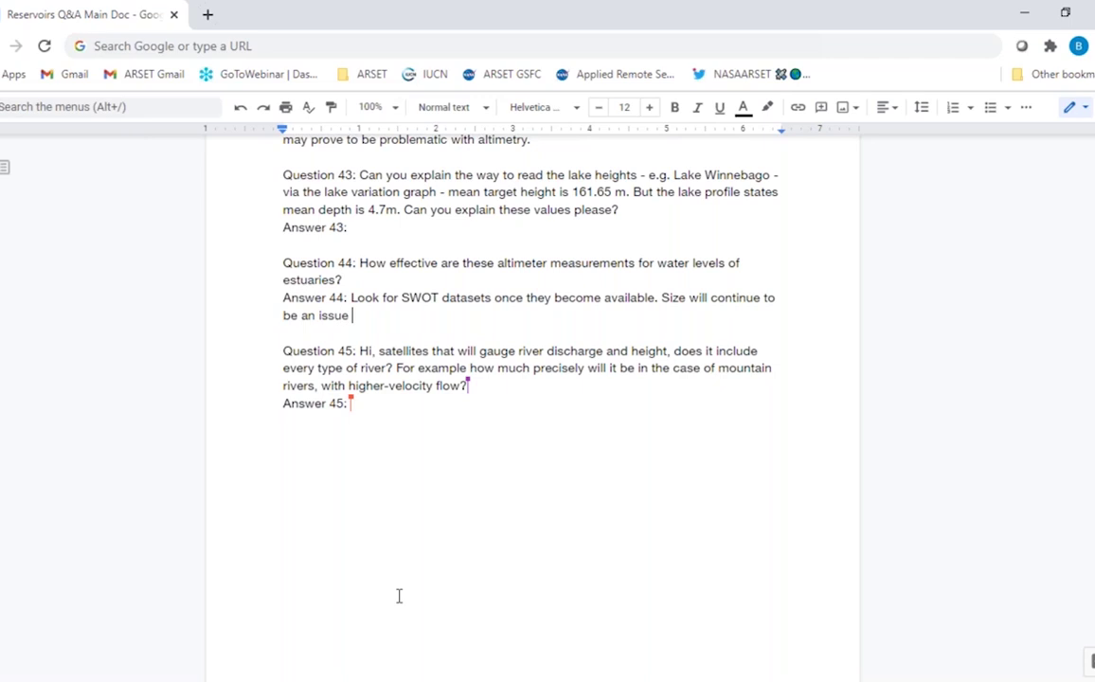
pyautogui.press('BackSpace')
pyautogui.write('.')
# Fill in Answer 45, on gauging mountain rivers by satellite, with "Complex topography will affect precision and coverage."
pyautogui.write('Complet')
pyautogui.press('BackSpace')
pyautogui.press('BackSpace')
pyautogui.write('x topograp')
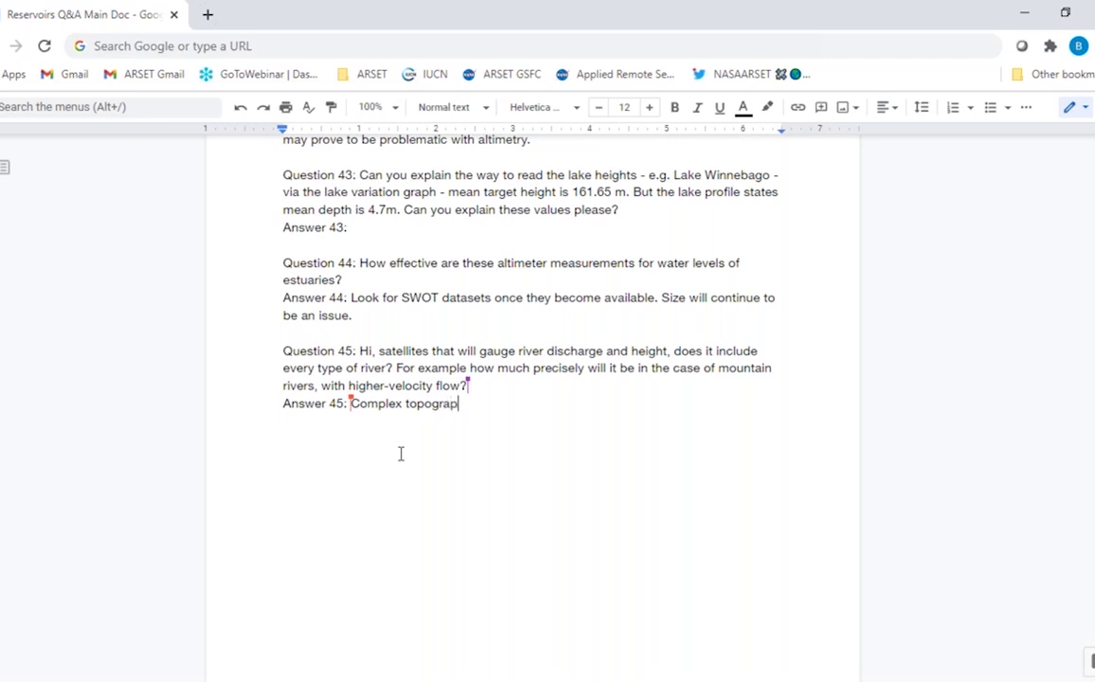
pyautogui.write('hy')
pyautogui.write('will')
pyautogui.write('affect precision ')
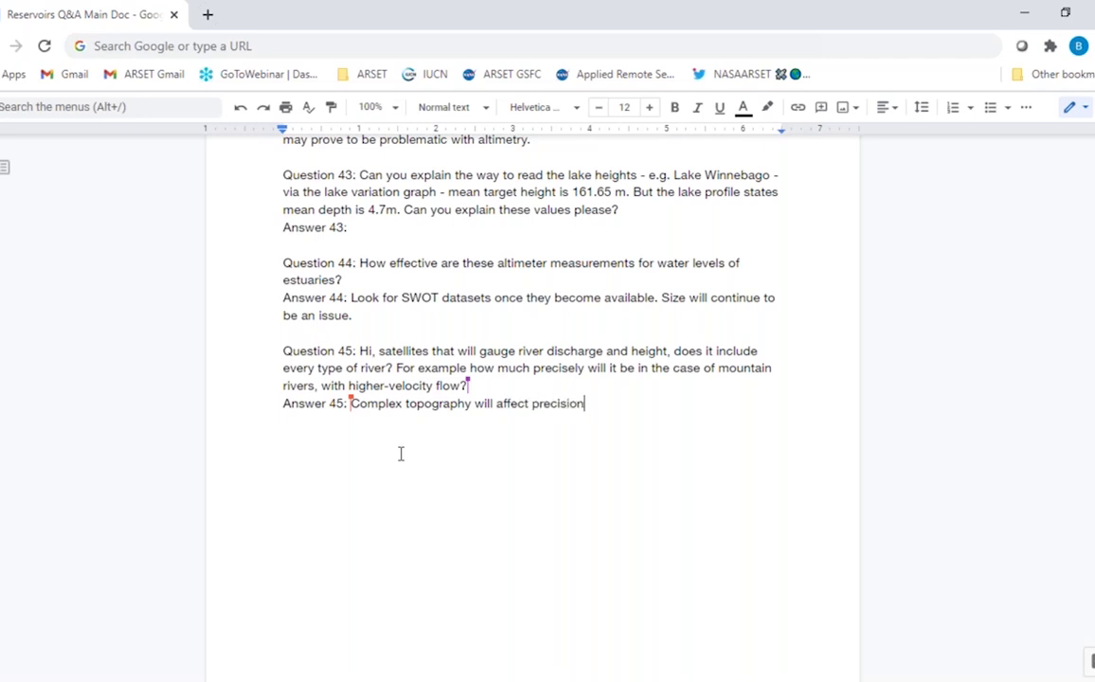
pyautogui.write('and')
pyautogui.write('coverage.')
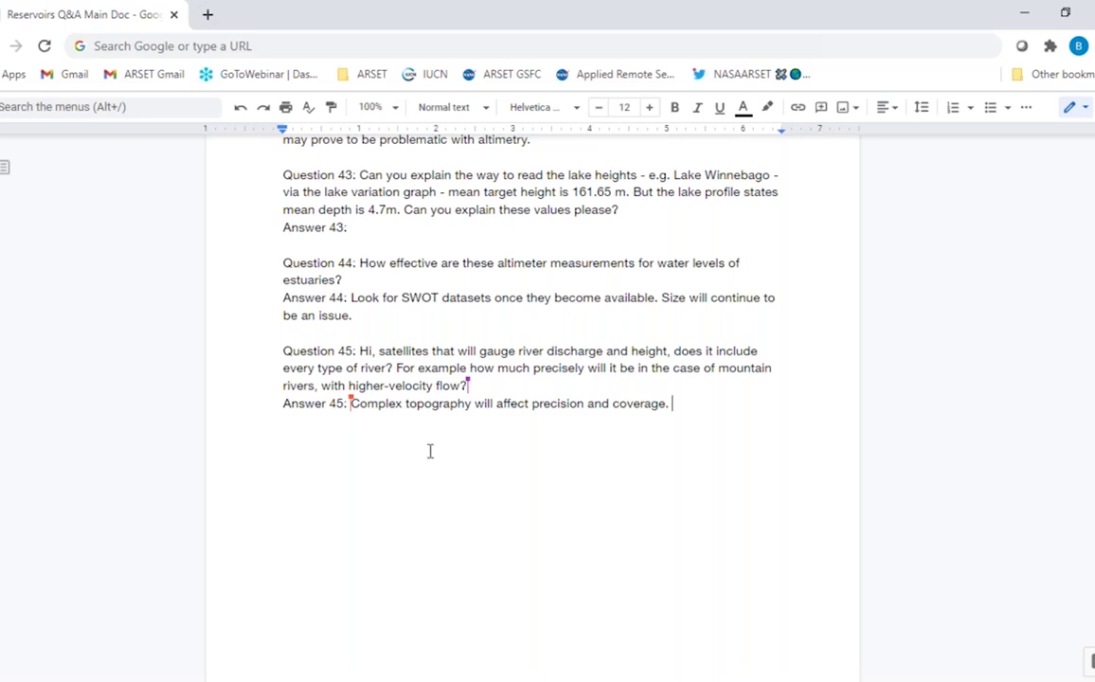
# Return to the beginning of the Q&A document to view its introduction and first questions
pyautogui.scroll(15, 513, 462)
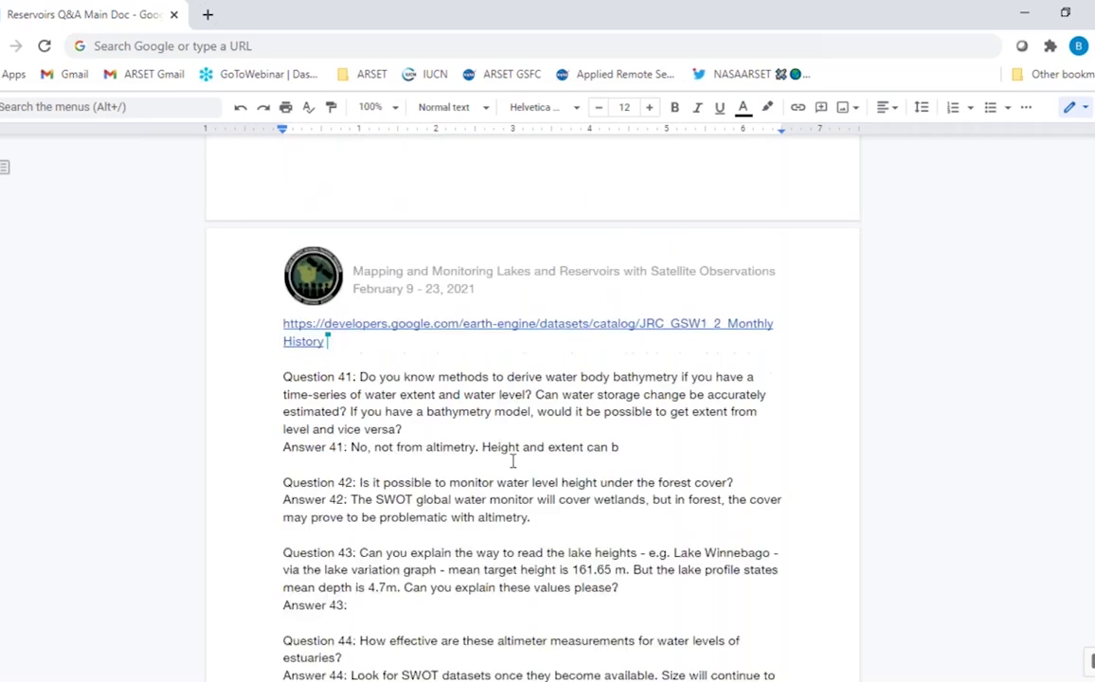
pyautogui.scroll(20, 524, 434)
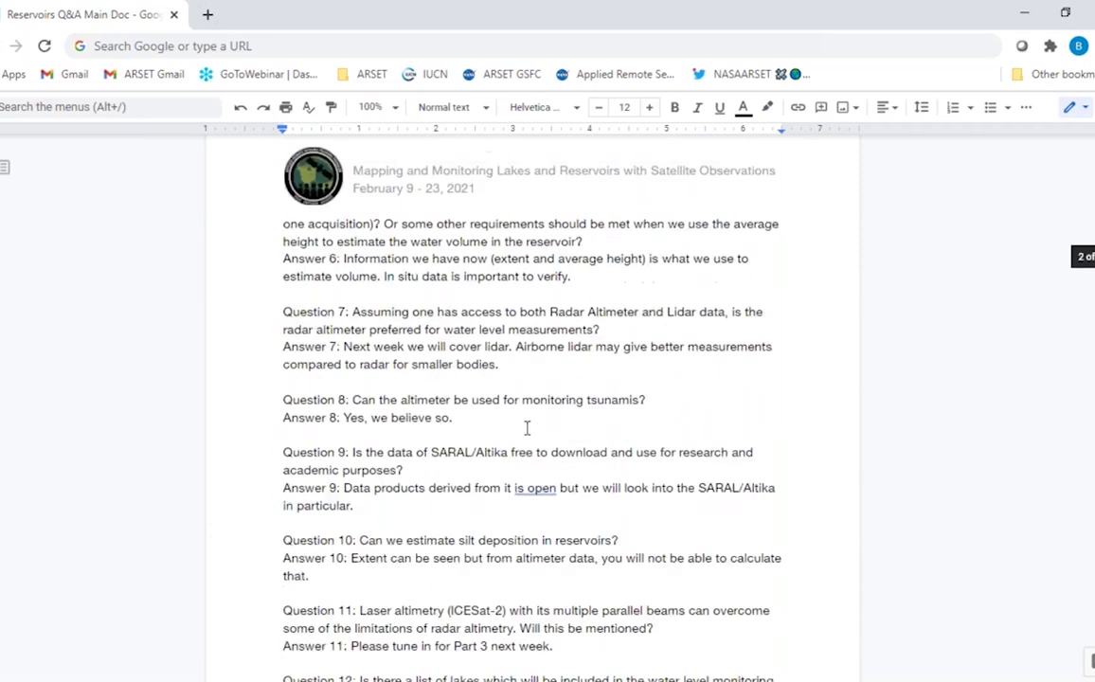
pyautogui.scroll(4, 528, 431)
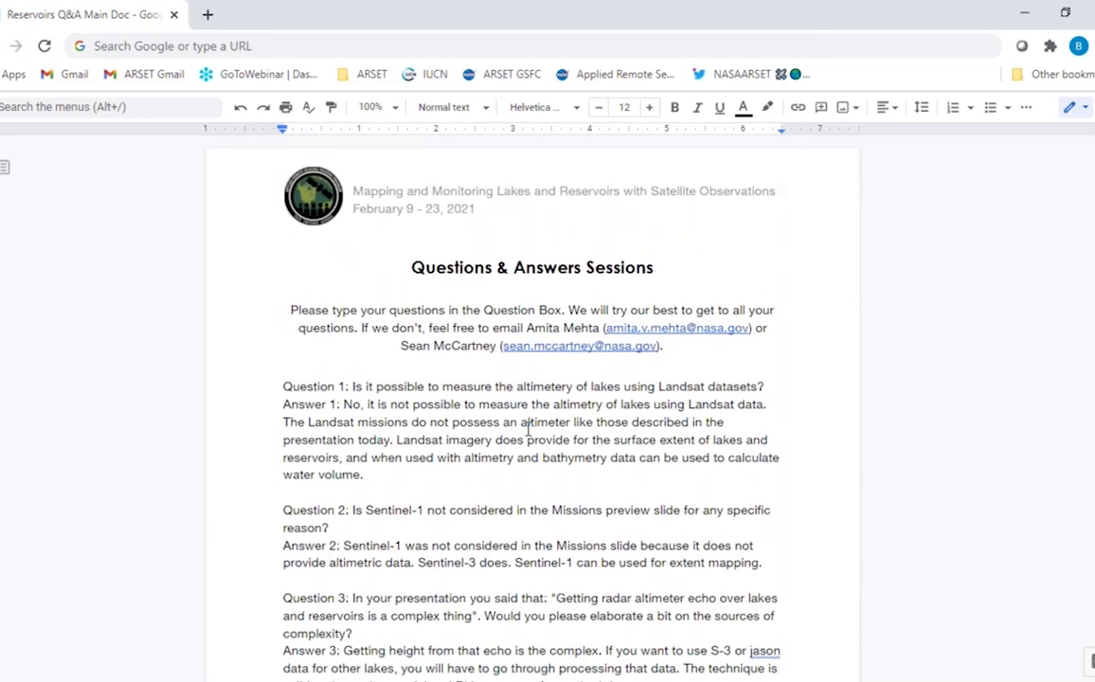